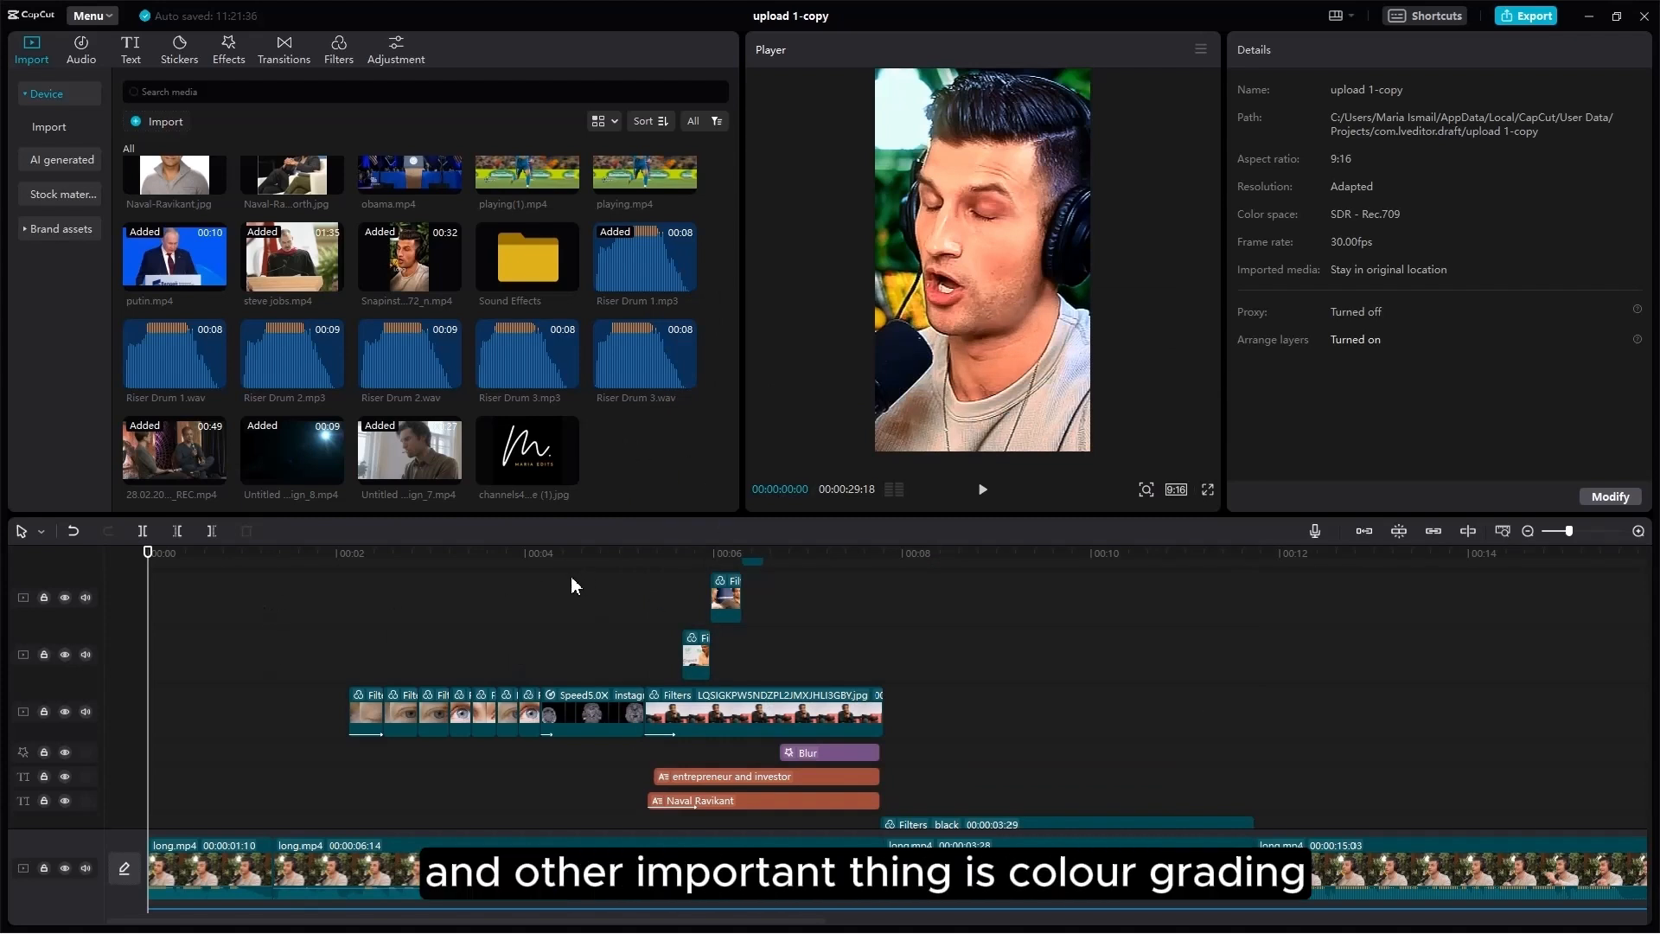
# Step: Scroll the timeline down to the Focus, Enhance, vivid and Adjustment1 tracks
pyautogui.scroll(-5, 227, 704)
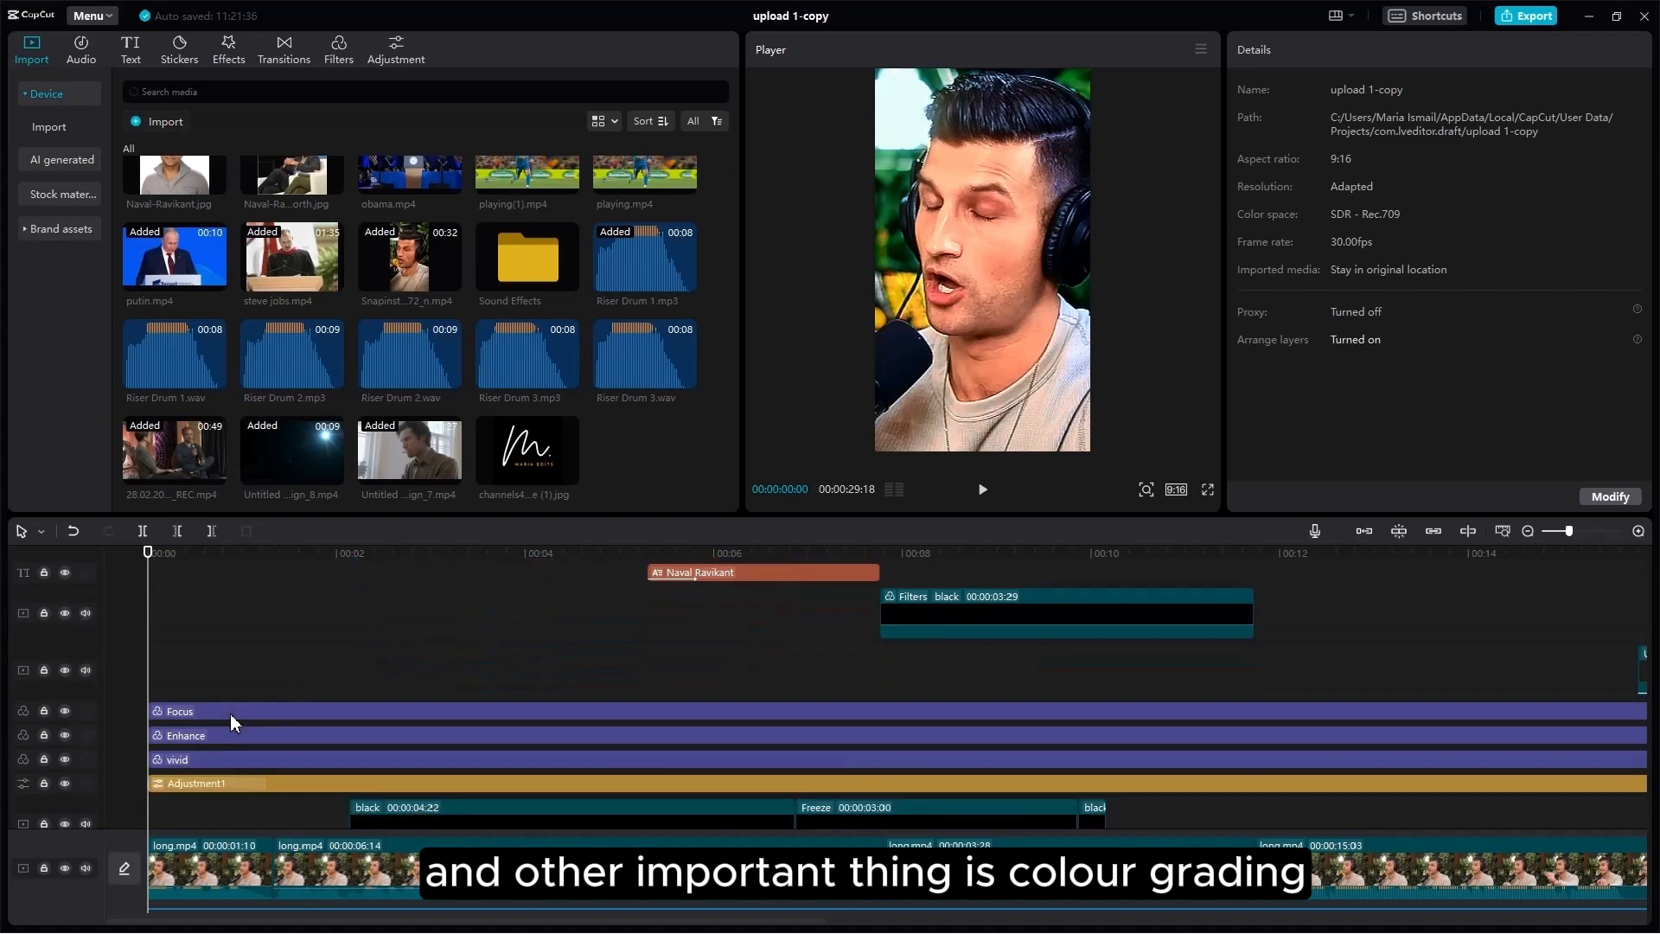
# Step: Align the filter and adjustment layers to 00:00, then open Adjustment1's Curves settings
pyautogui.moveTo(267, 620); pyautogui.dragTo(228, 728)
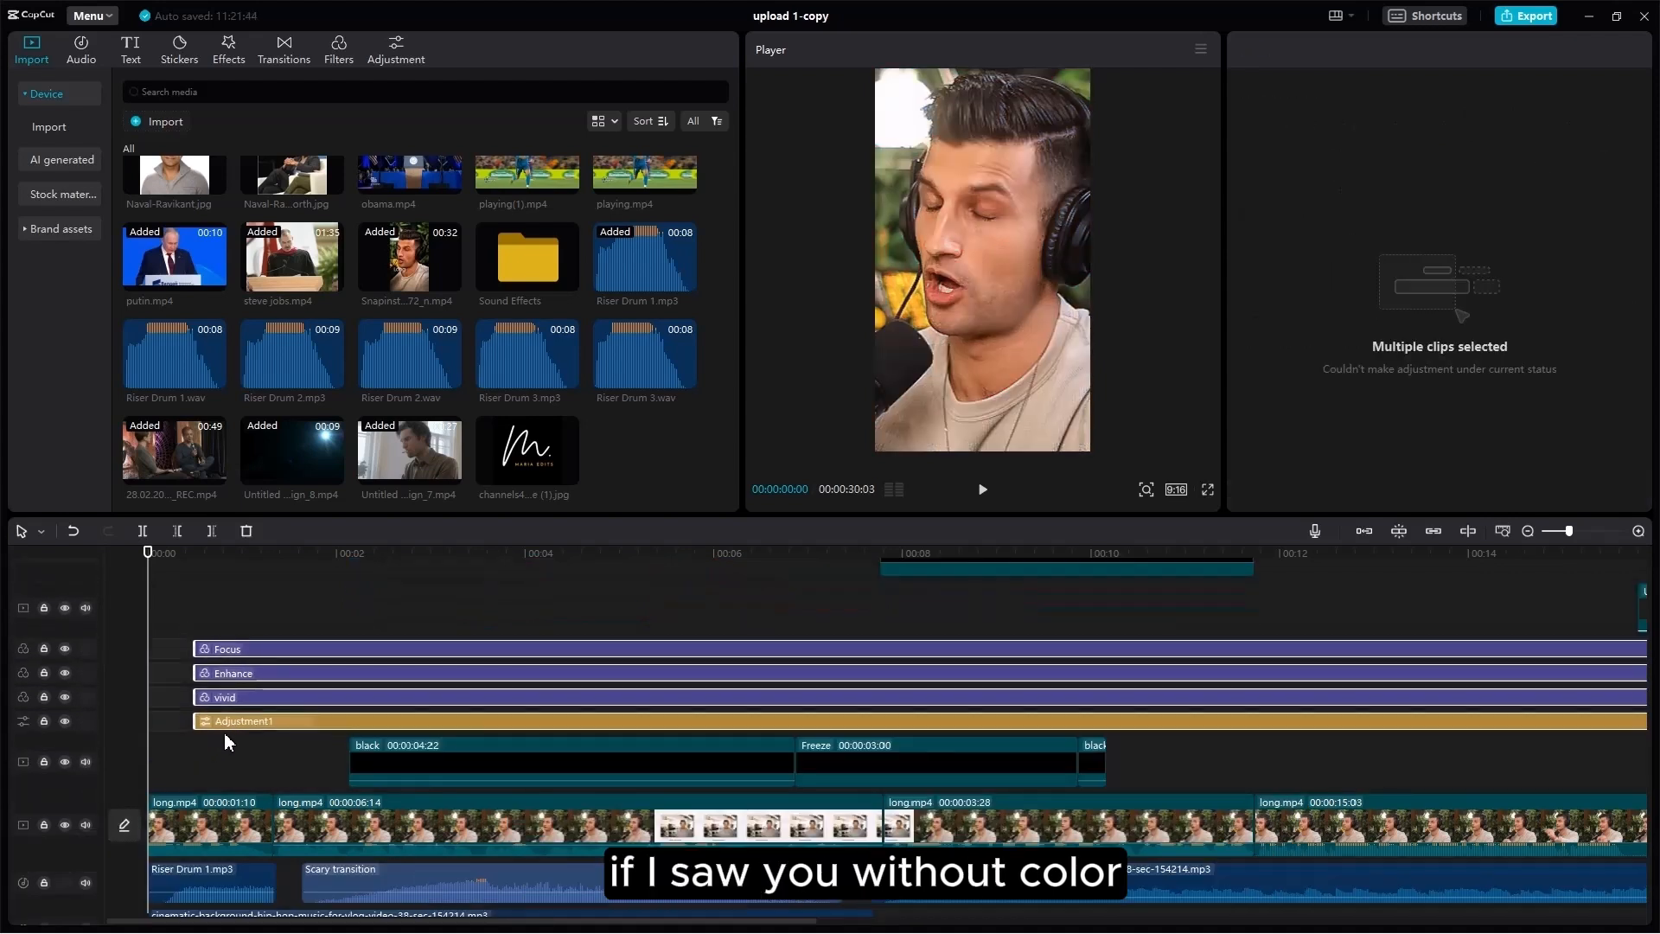
pyautogui.moveTo(232, 723); pyautogui.dragTo(185, 721)
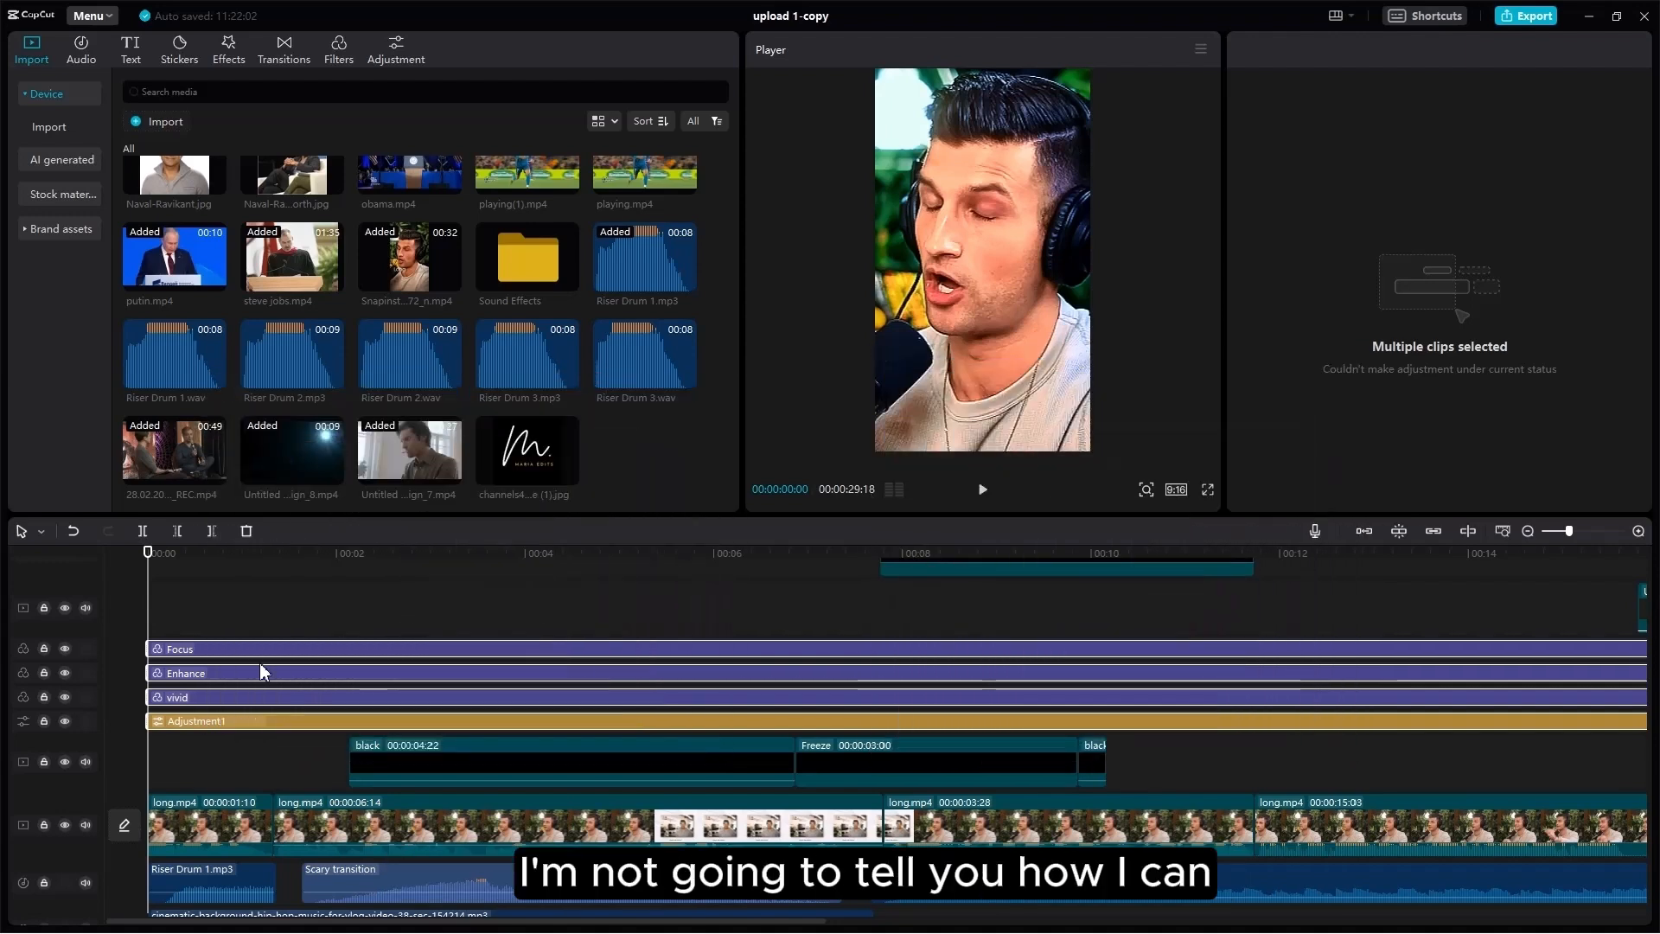
pyautogui.click(242, 763)
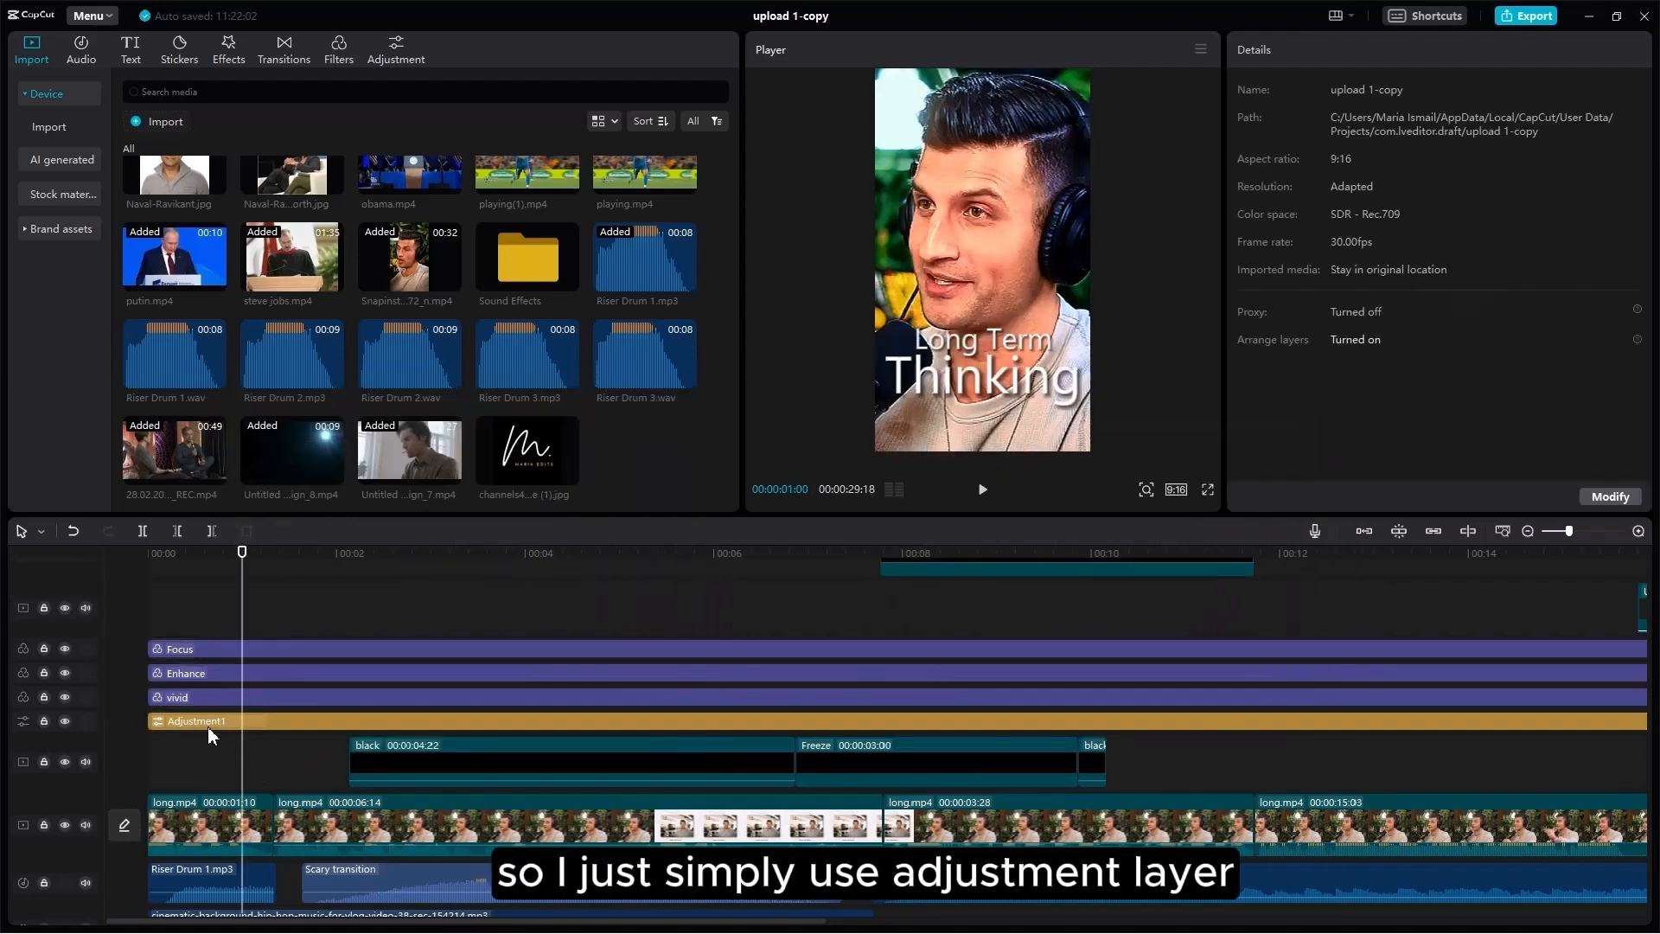
pyautogui.click(208, 725)
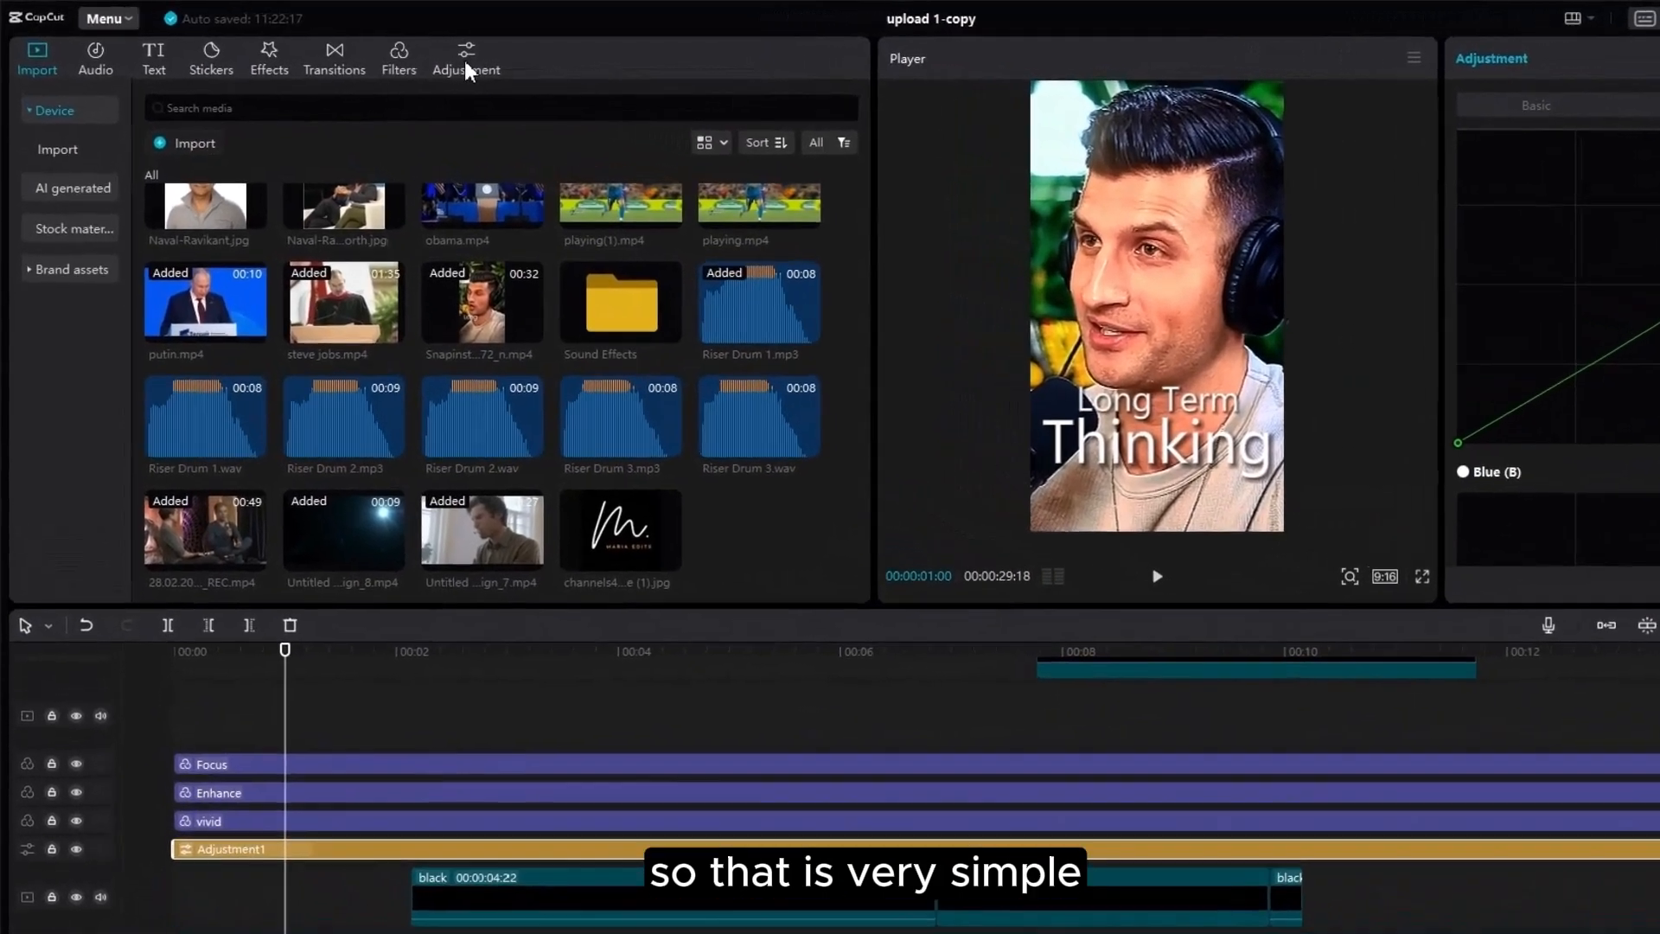
# Step: Review custom adjustments and the vivid layer, then browse Filters for vivid, Focus and Enhance
pyautogui.click(429, 57)
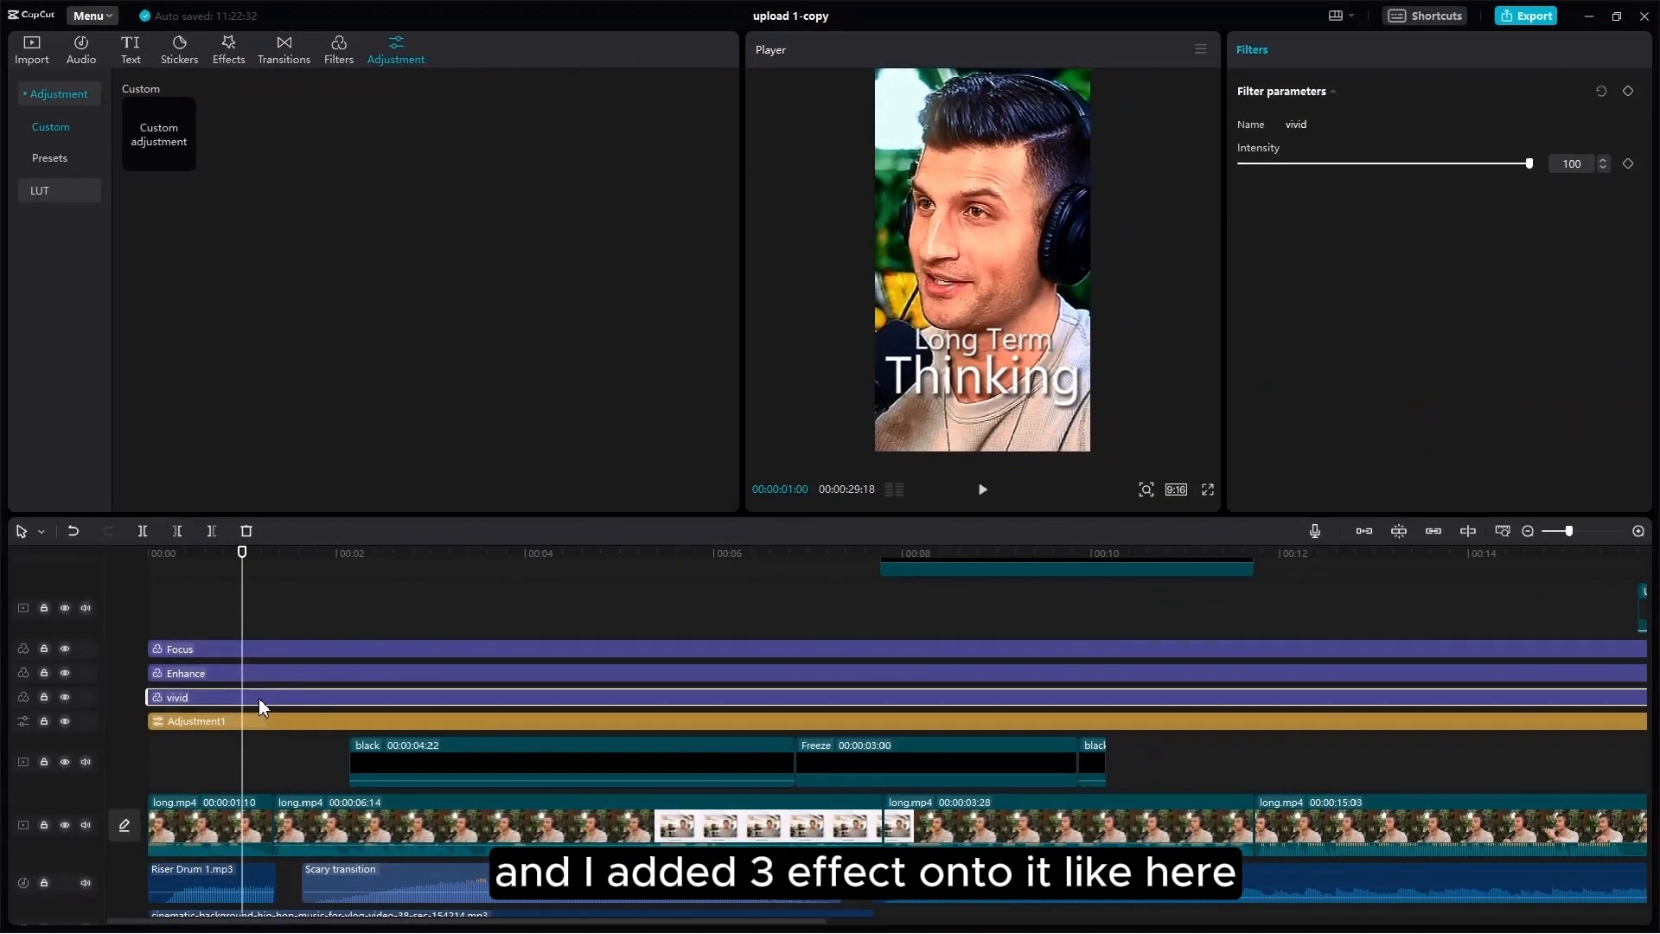
pyautogui.click(333, 790)
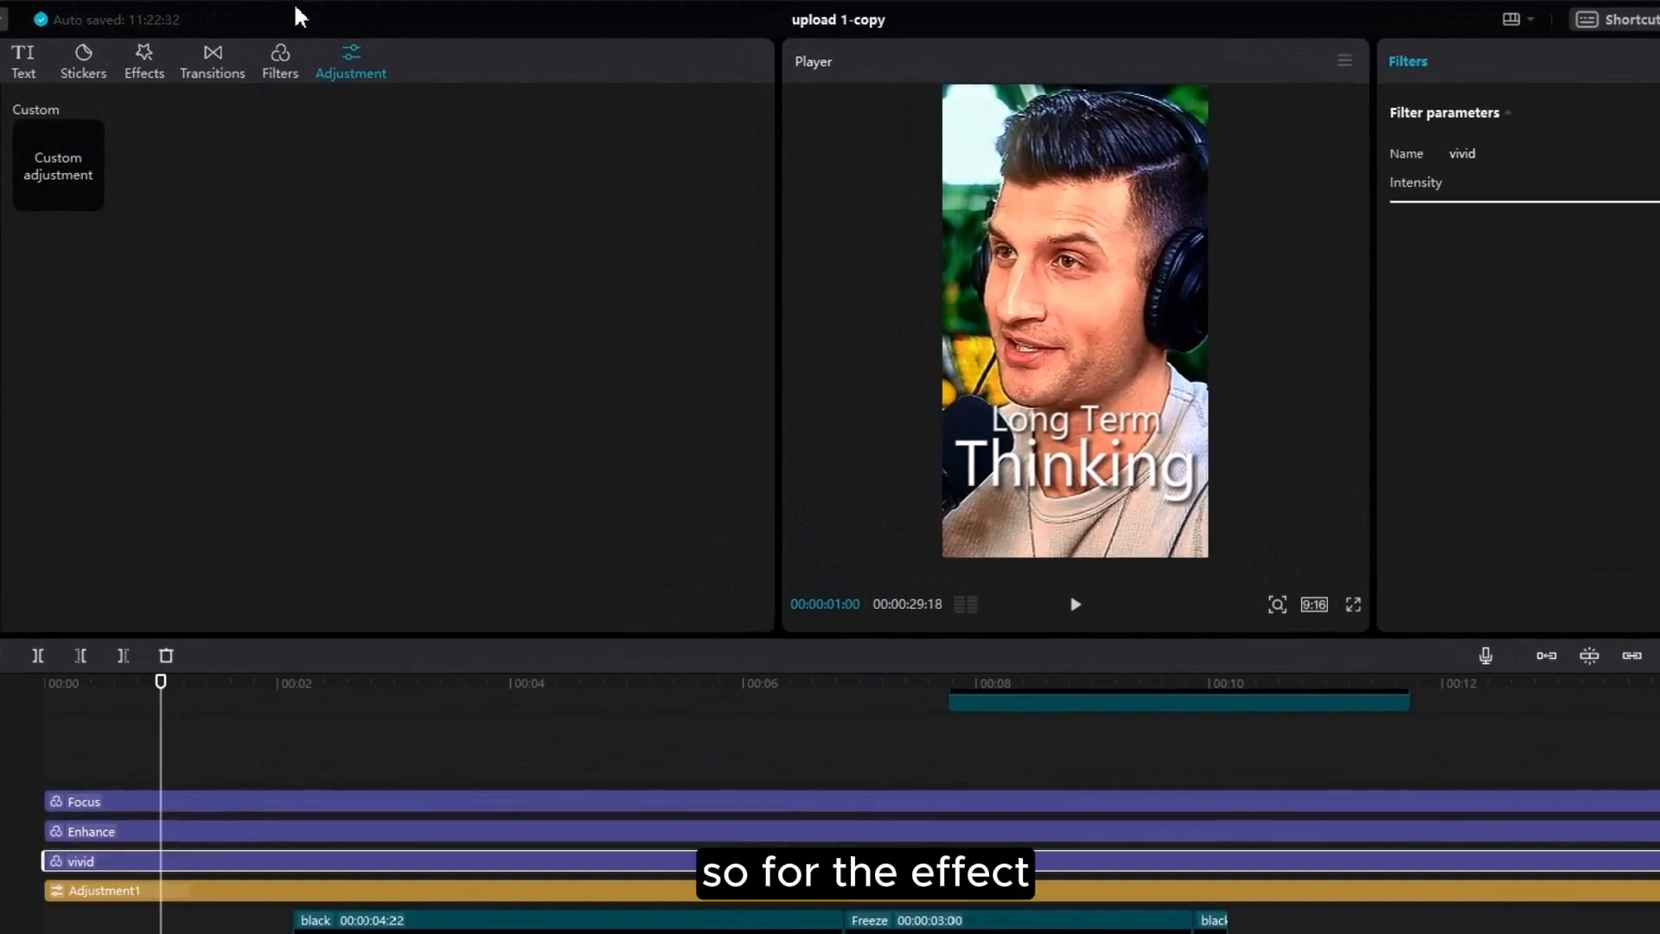
pyautogui.click(279, 74)
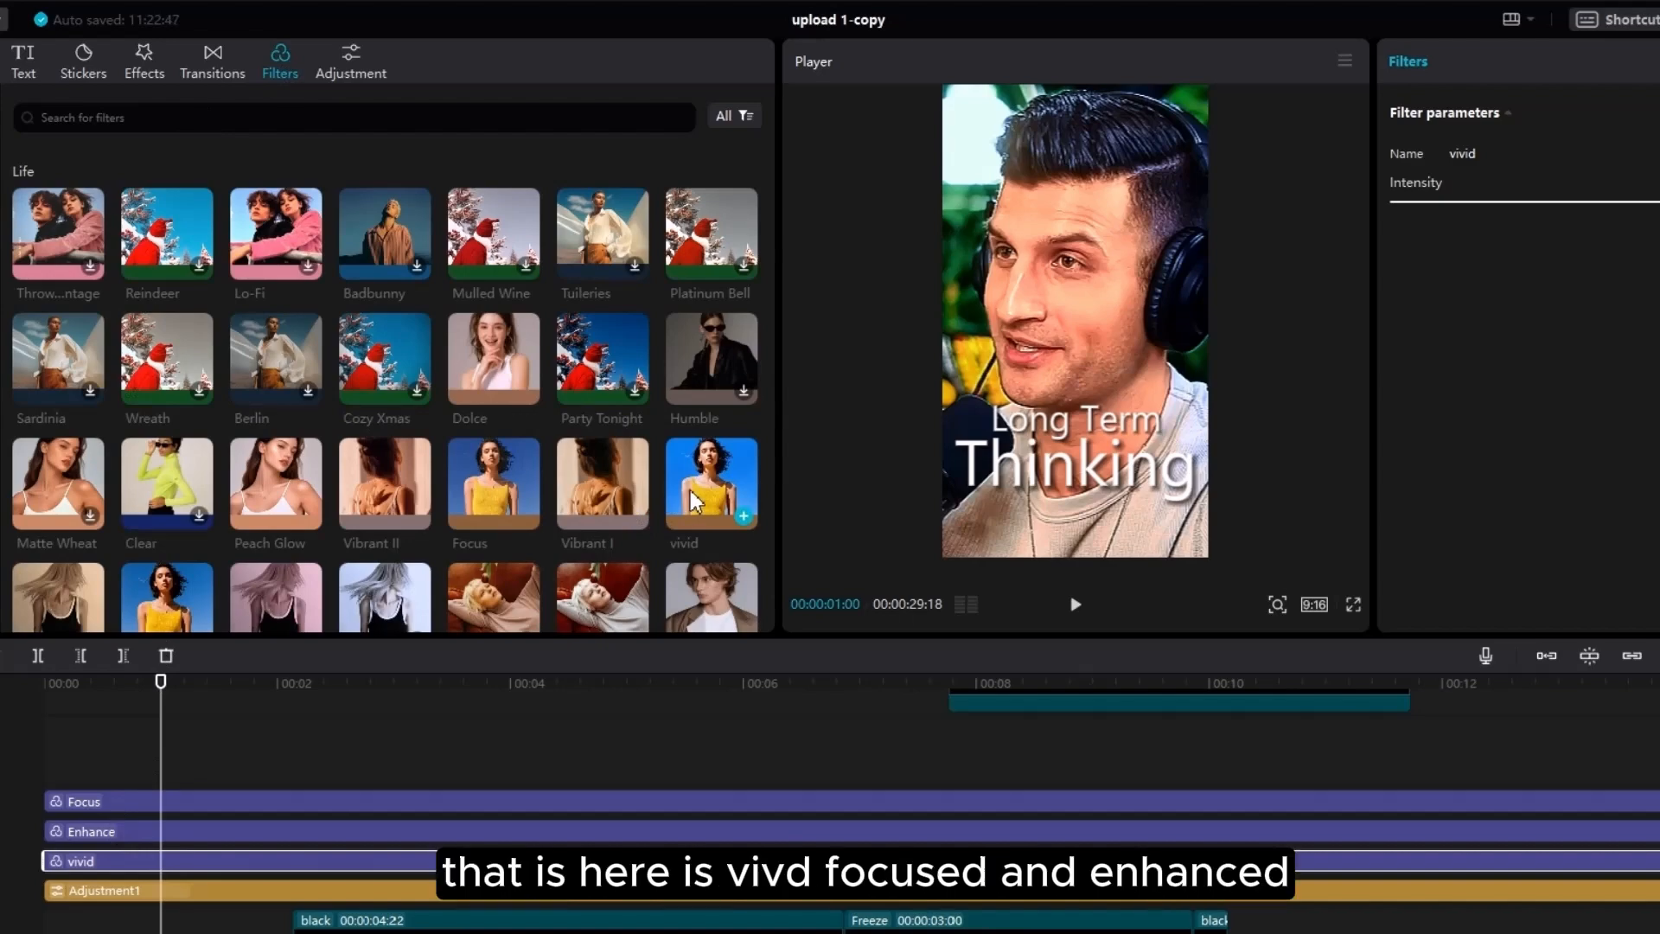
pyautogui.scroll(-1, 455, 427)
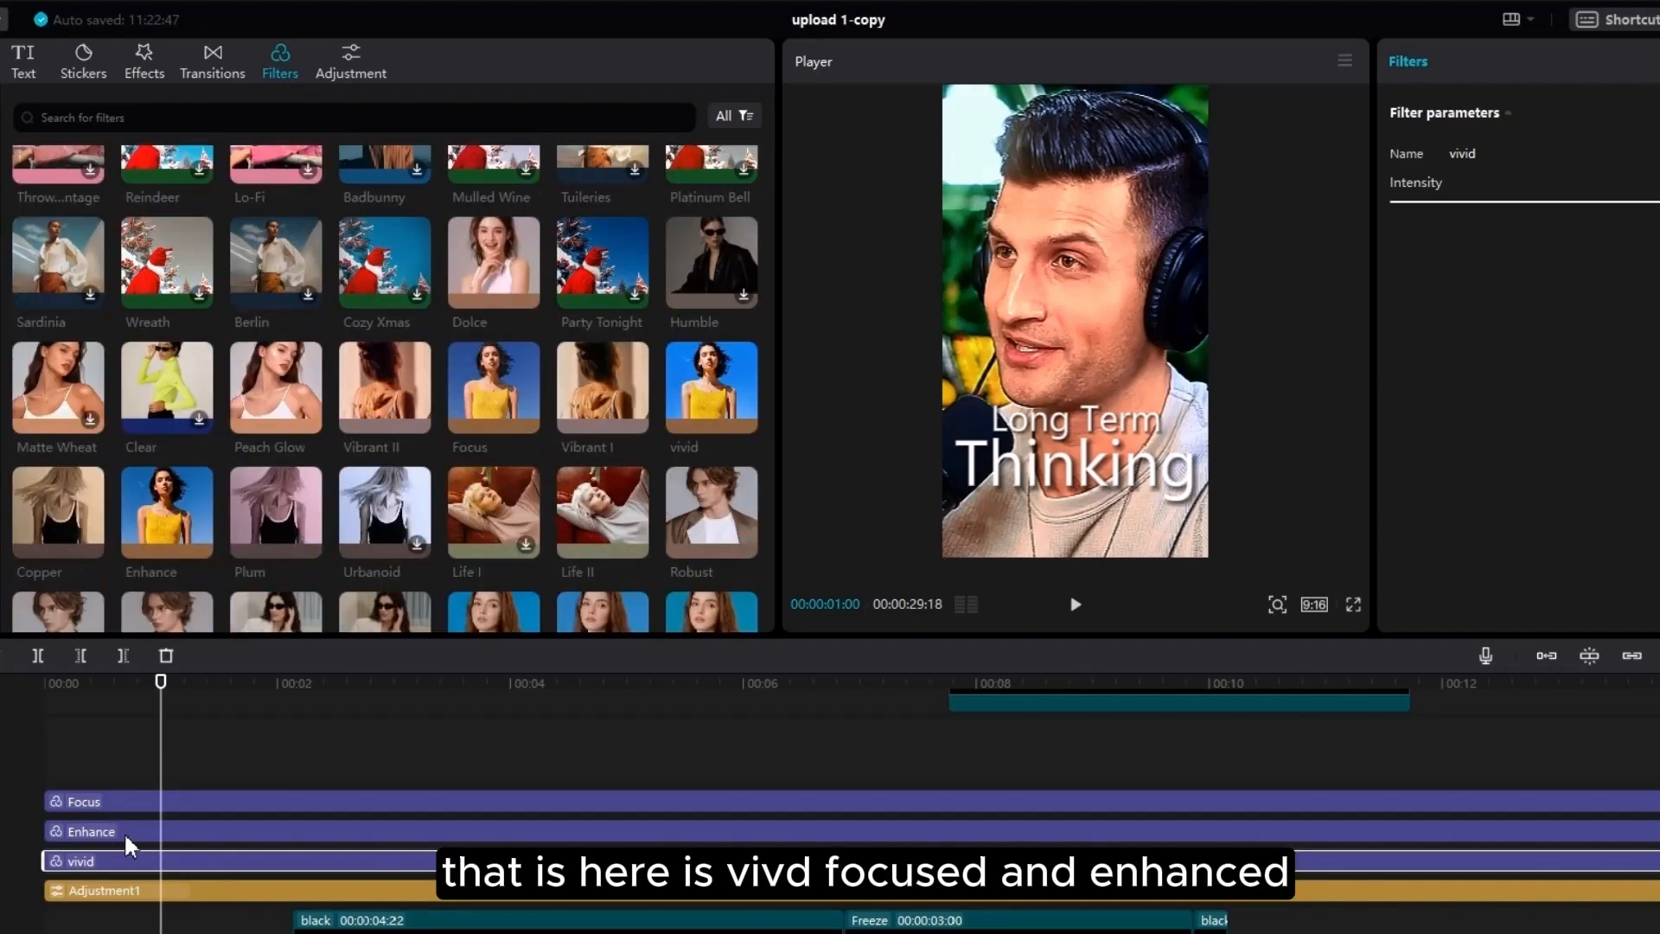
pyautogui.click(63, 761)
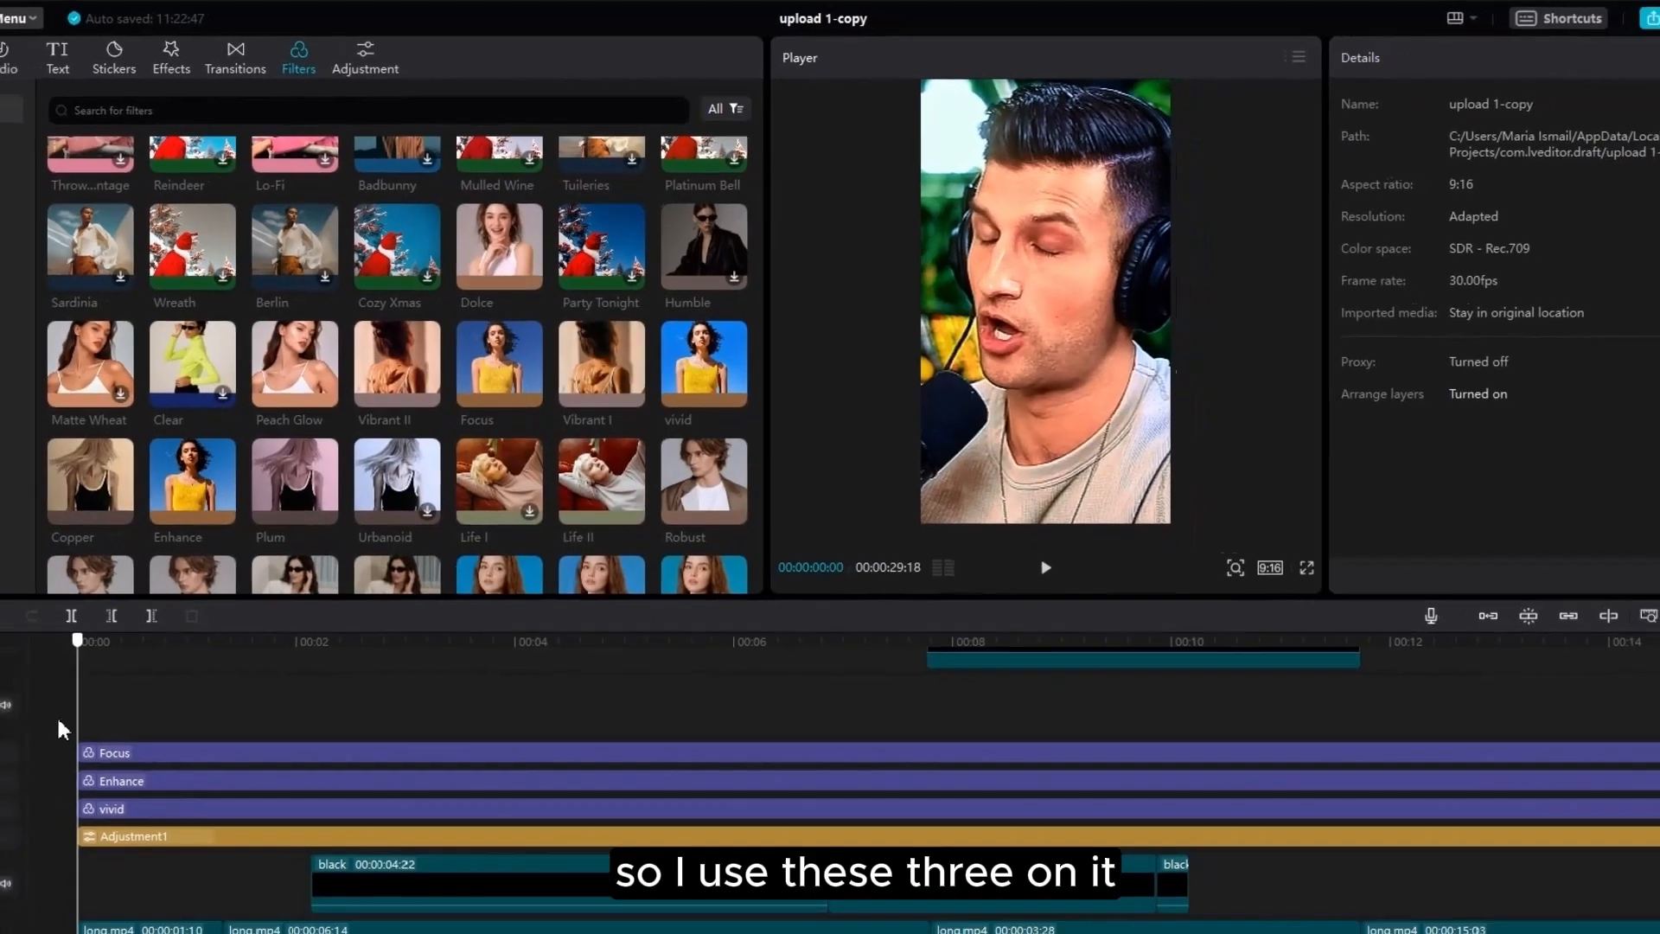
pyautogui.scroll(-1, 220, 812)
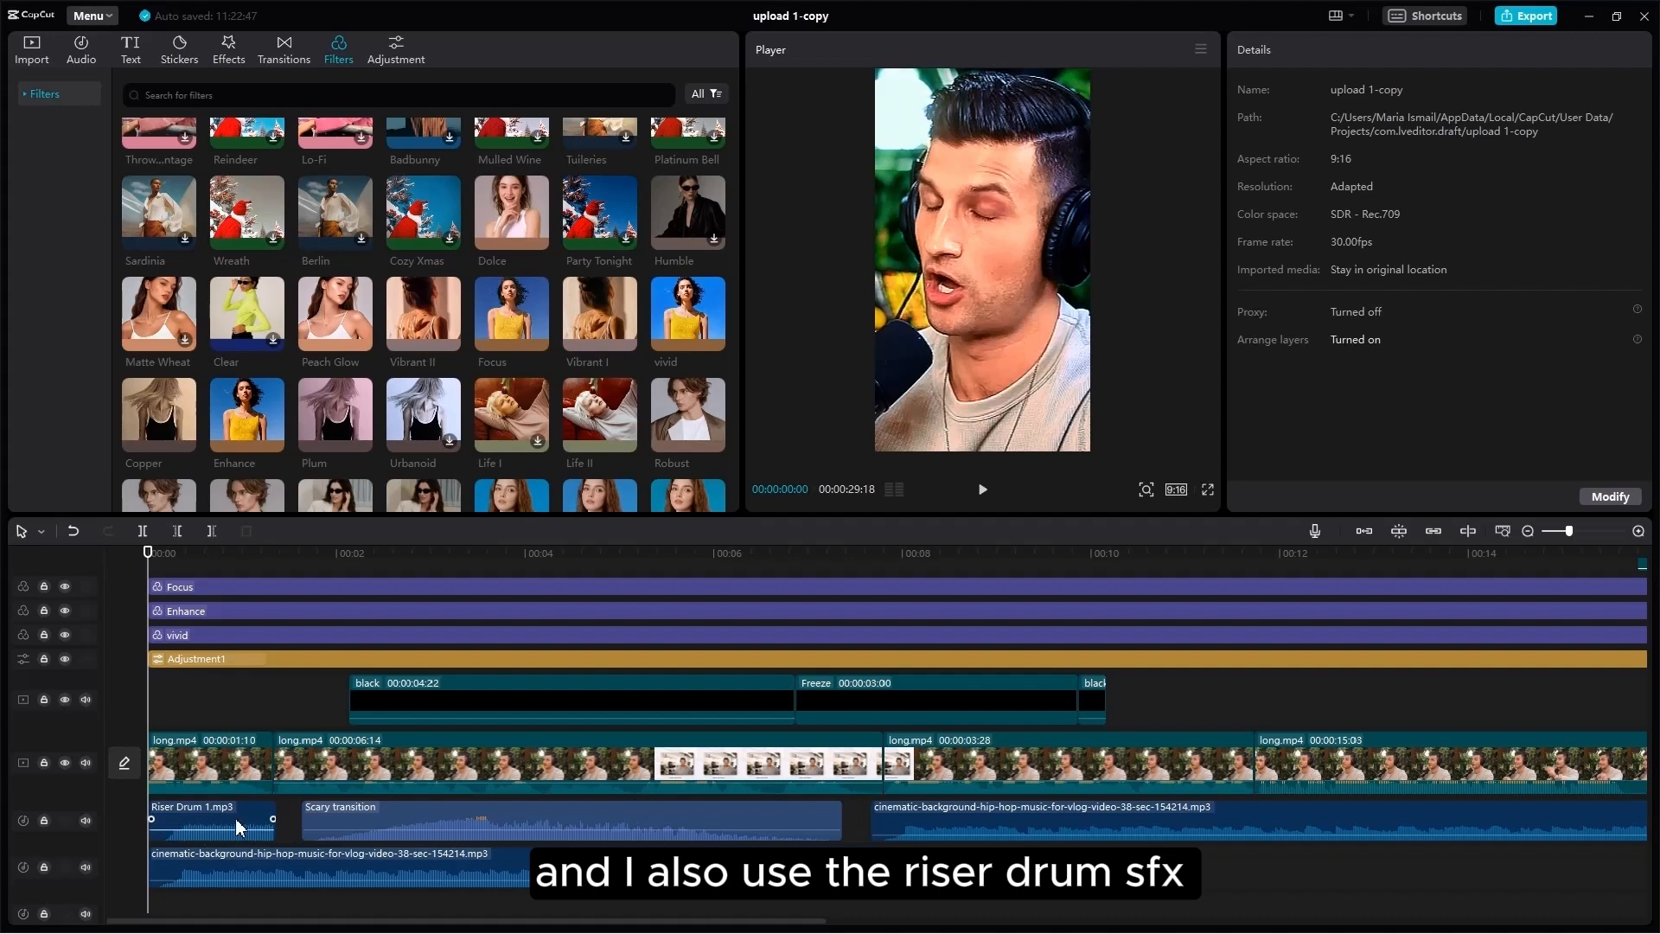
# Step: Check the background music volume and preview up to the Long Term Thinking title
pyautogui.click(197, 874)
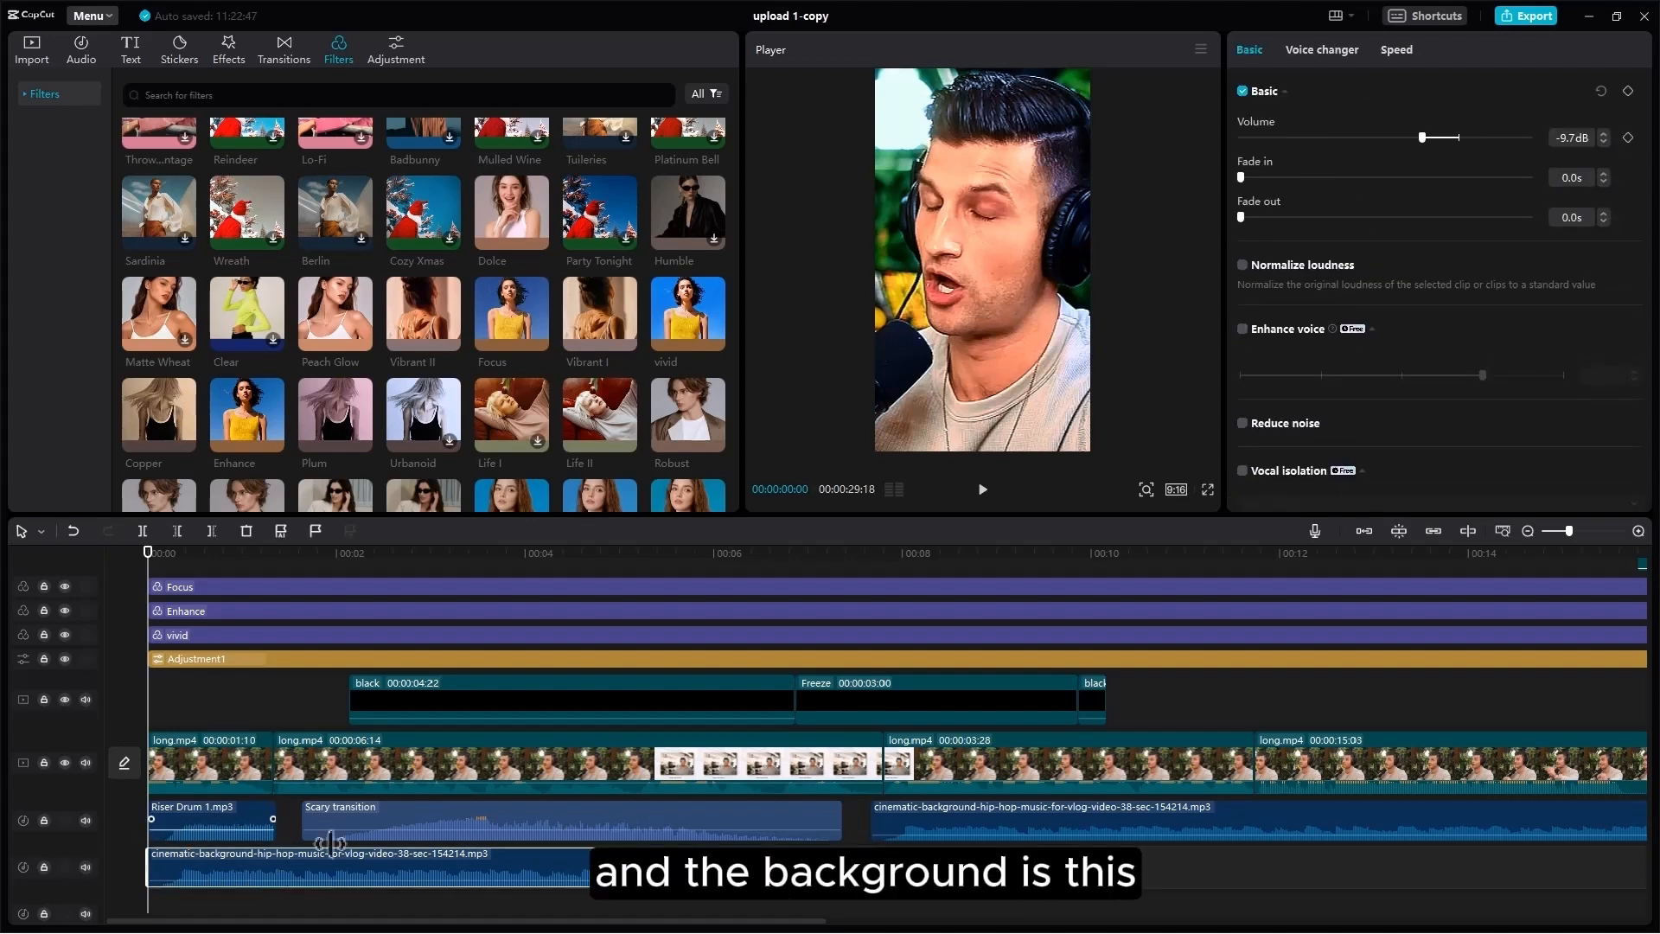
pyautogui.scroll(1, 1108, 559)
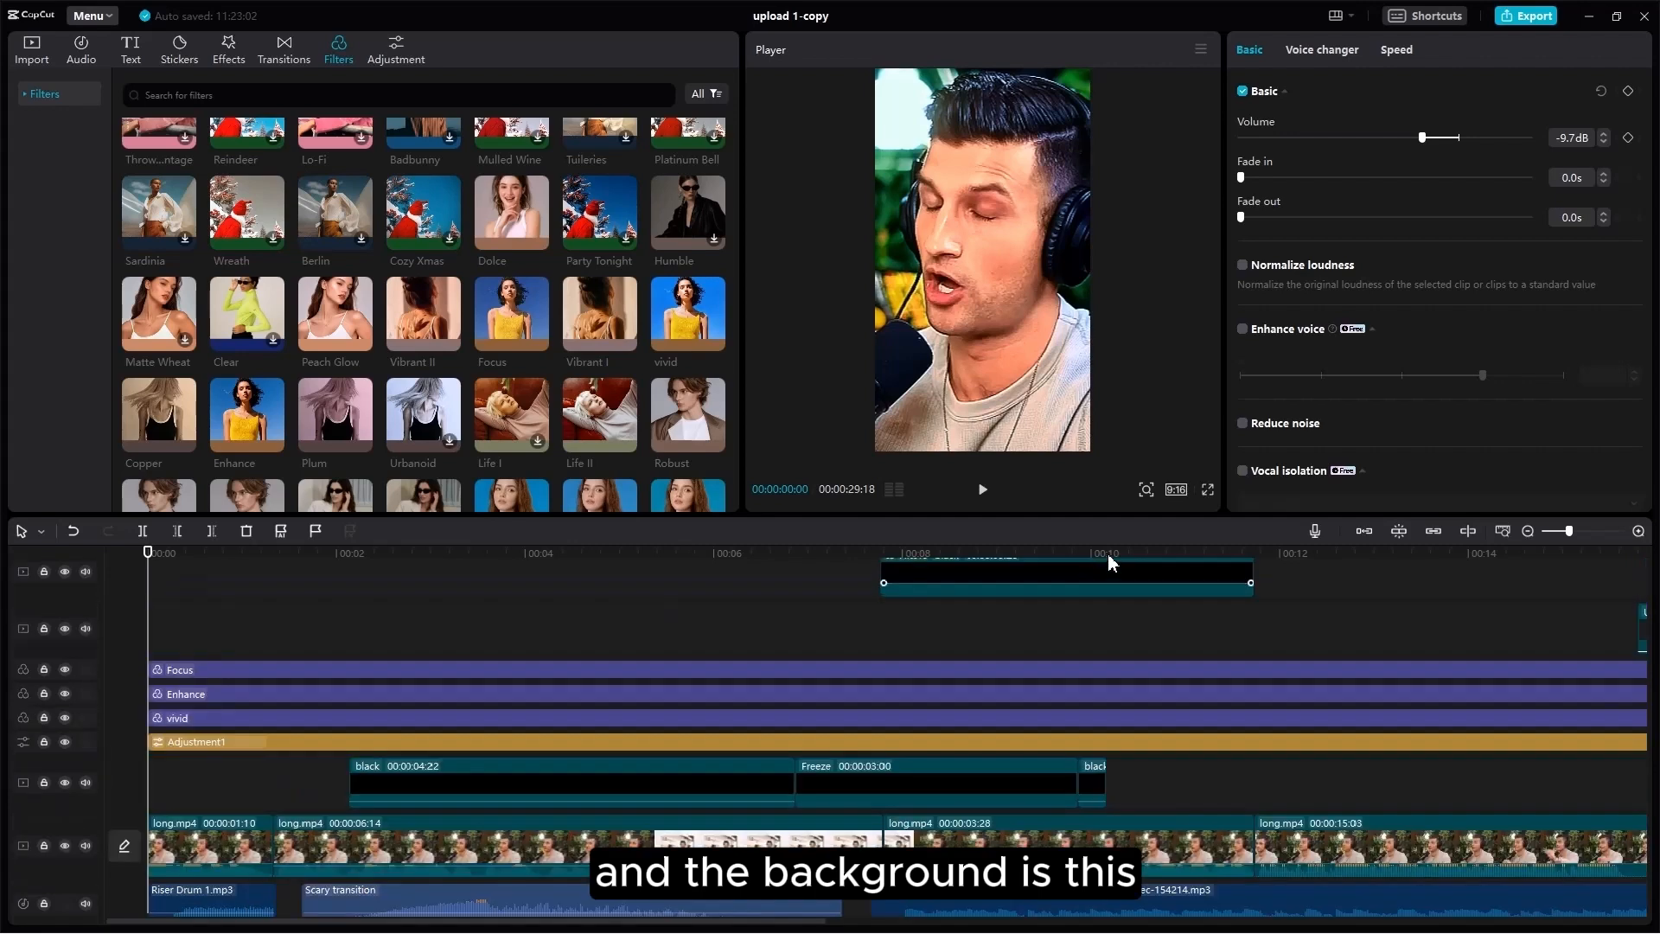
pyautogui.click(983, 493)
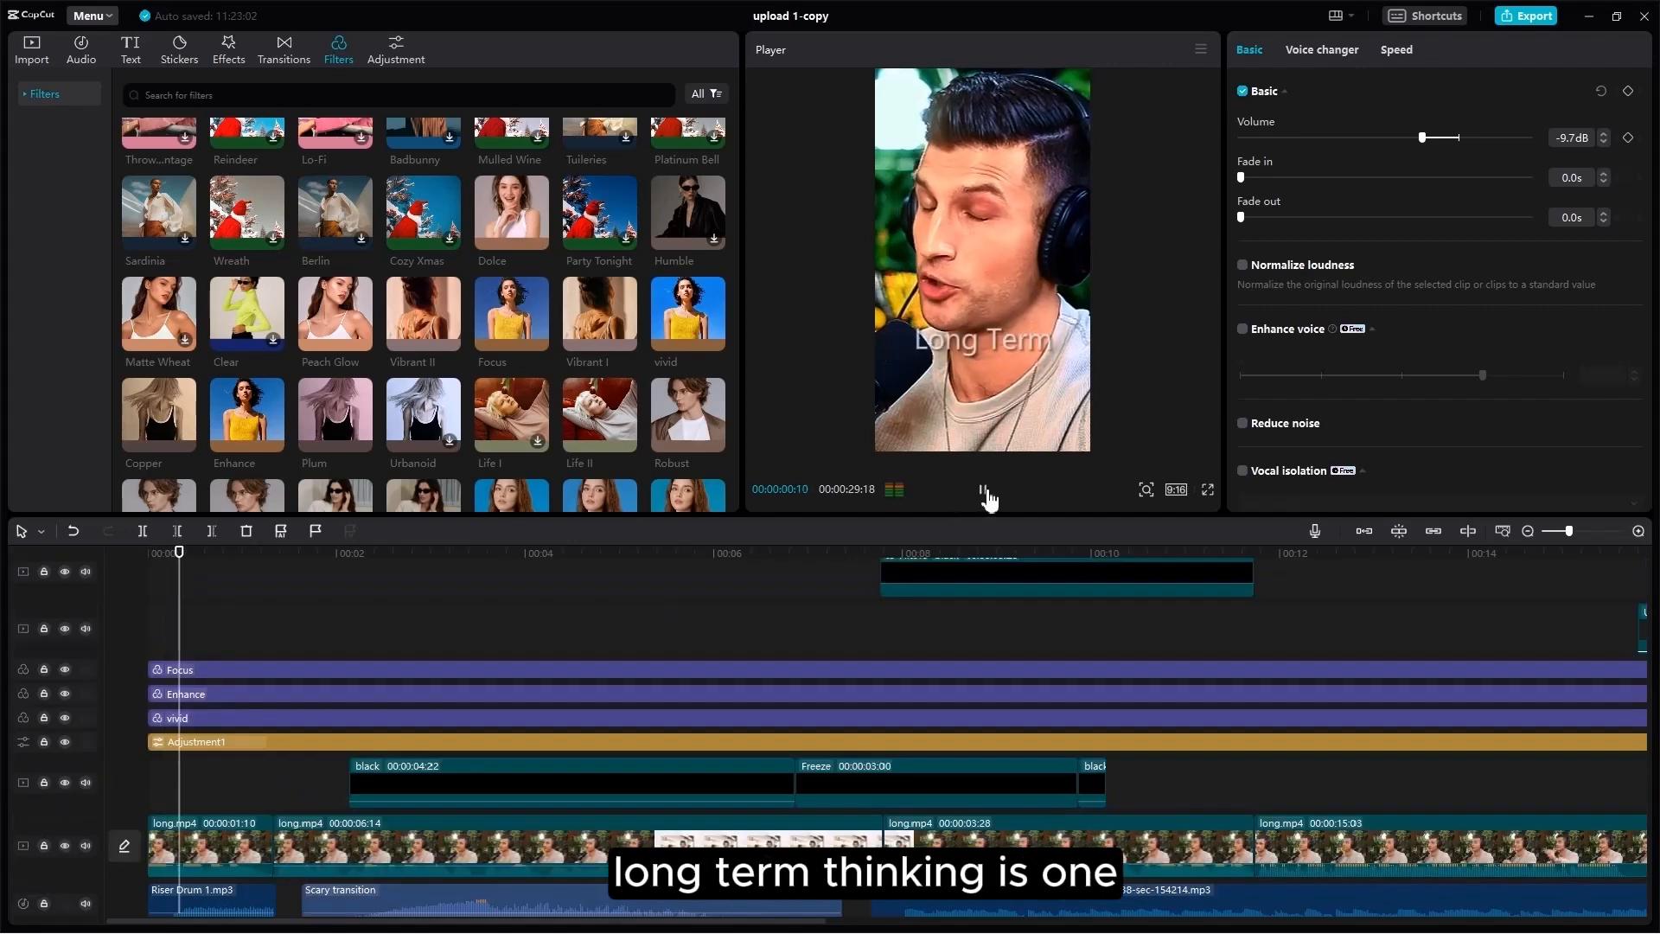
pyautogui.click(985, 491)
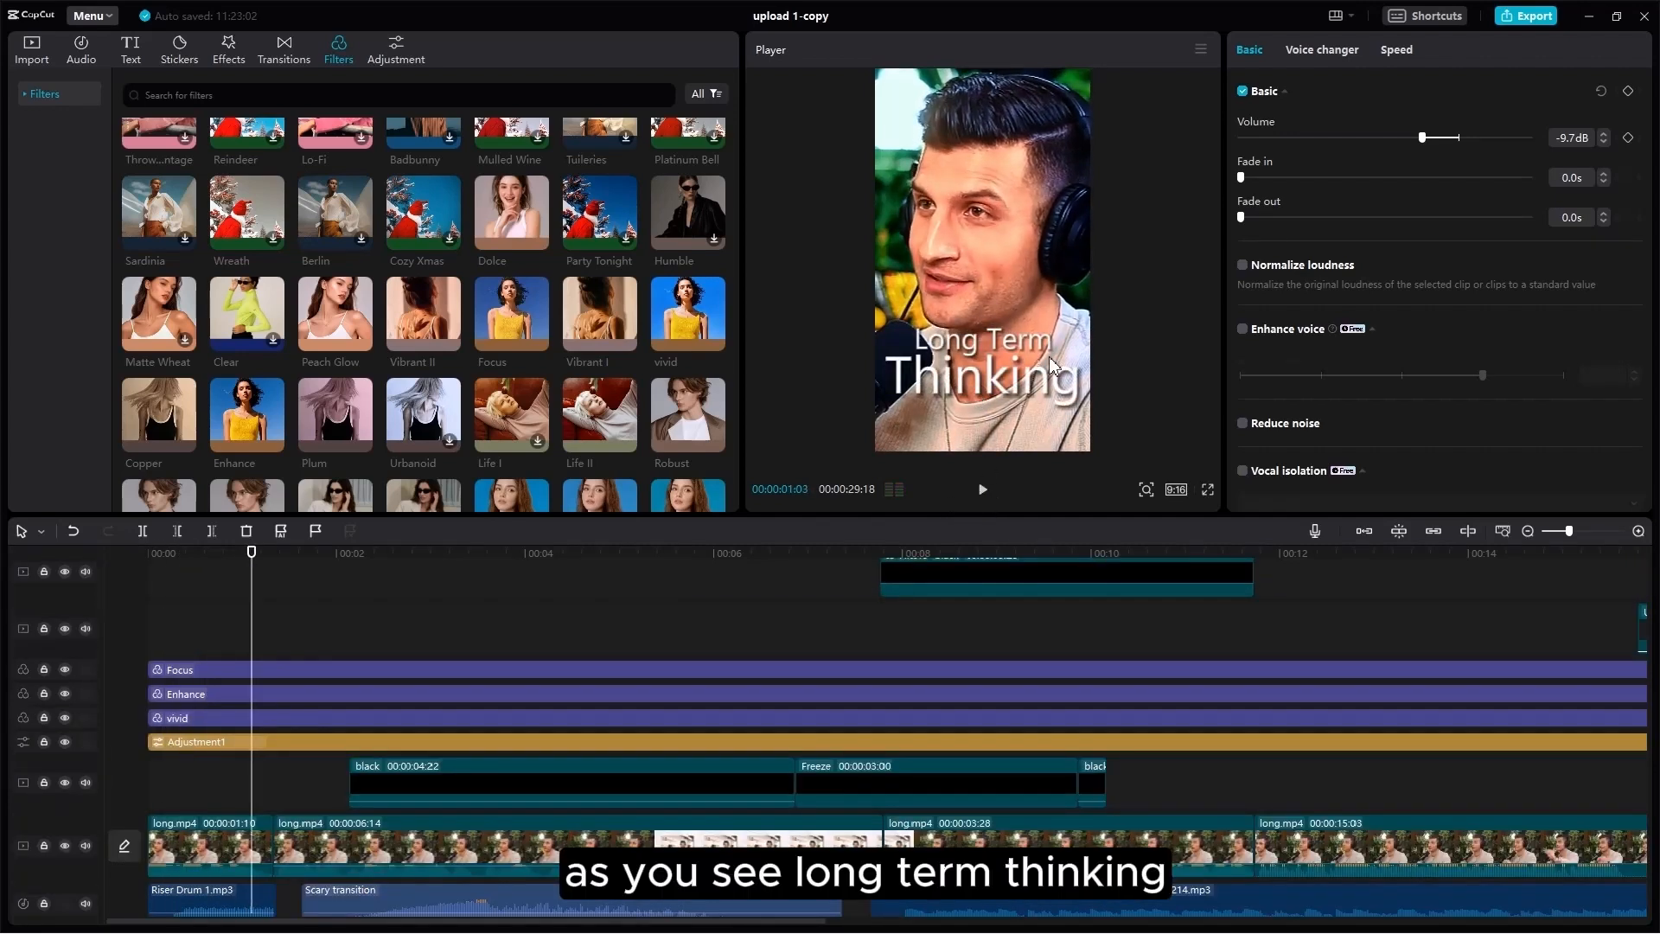
pyautogui.scroll(5, 302, 683)
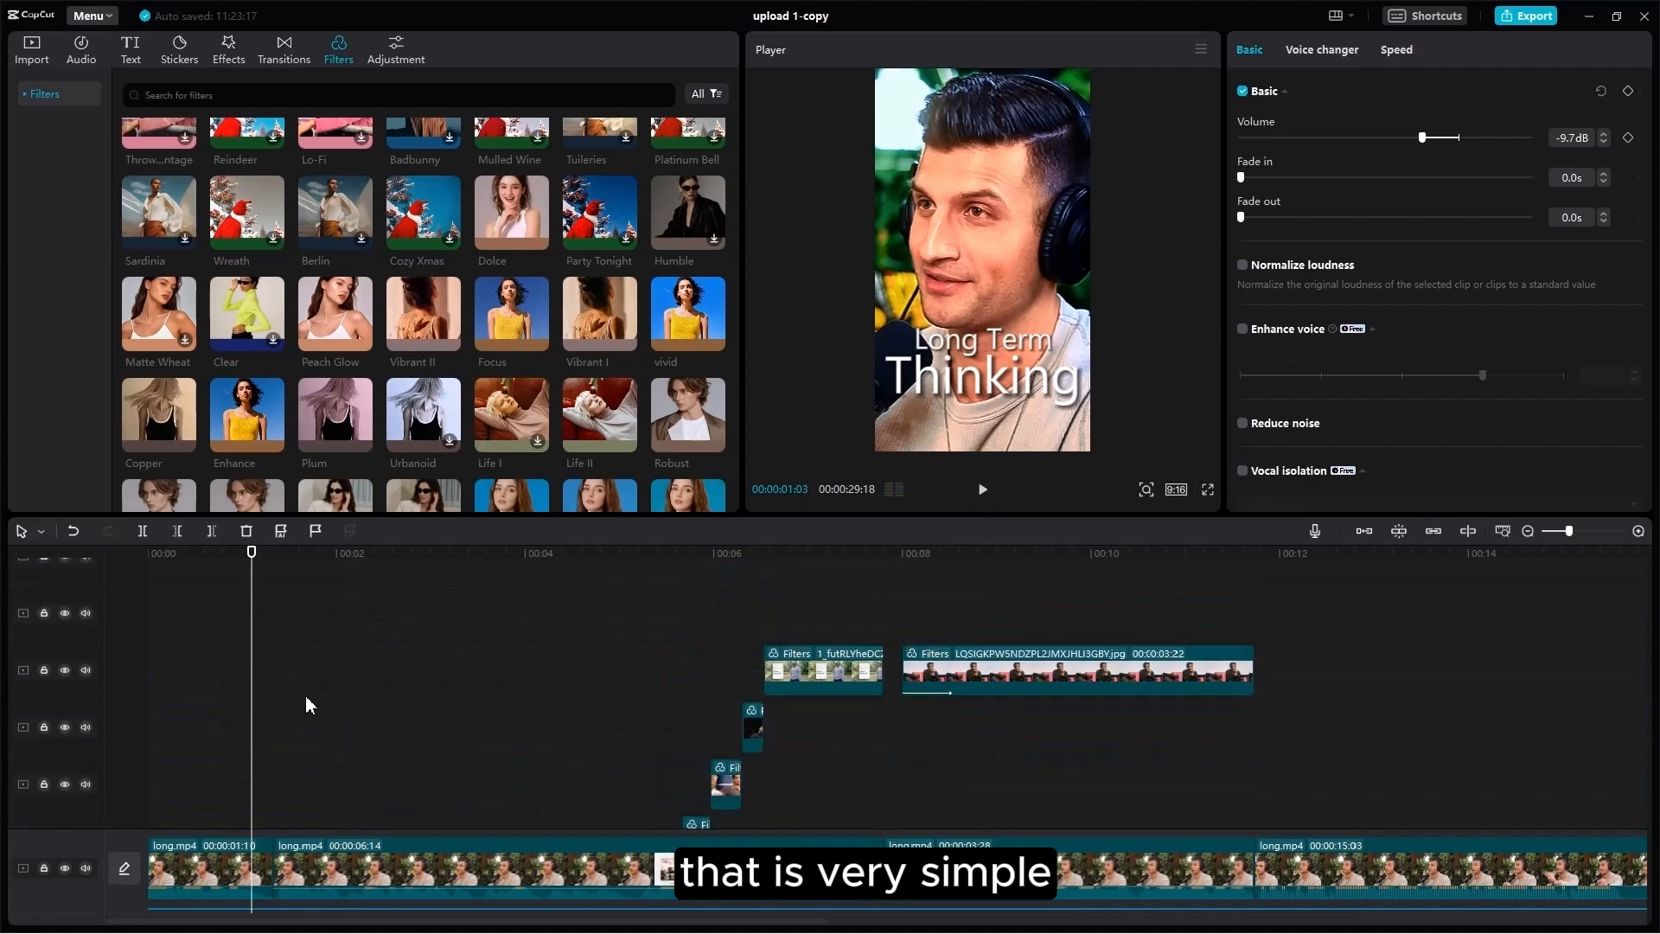
pyautogui.scroll(6, 289, 682)
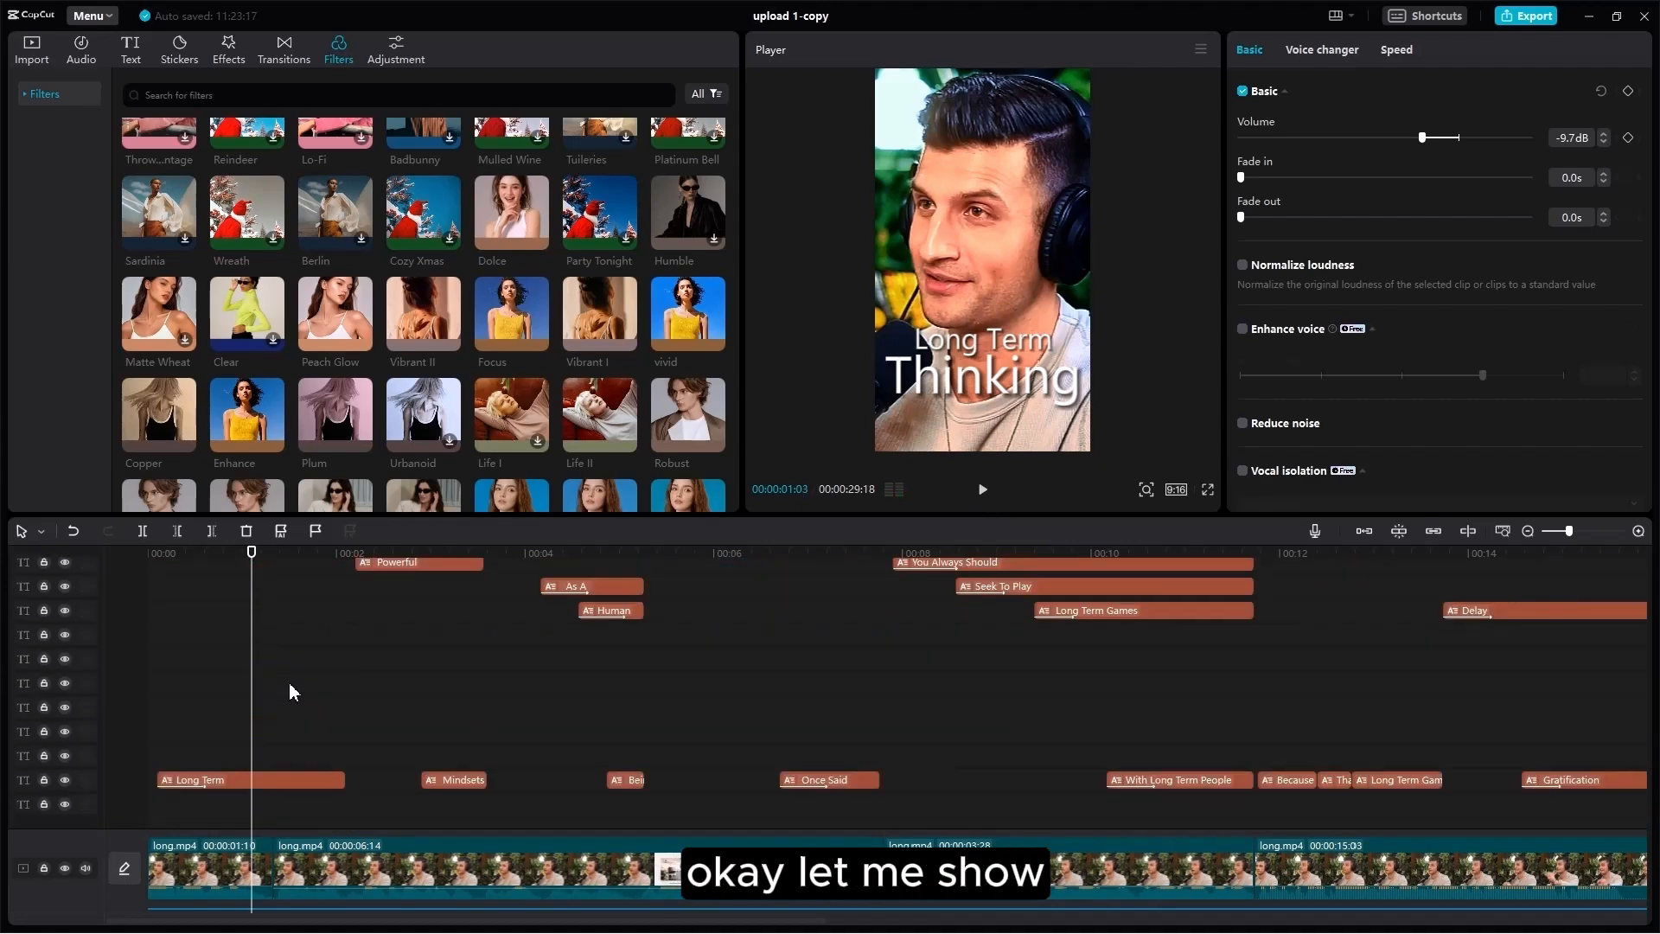
# Step: Show the Long Term text's 0.5s Fade In entrance animation
pyautogui.click(273, 737)
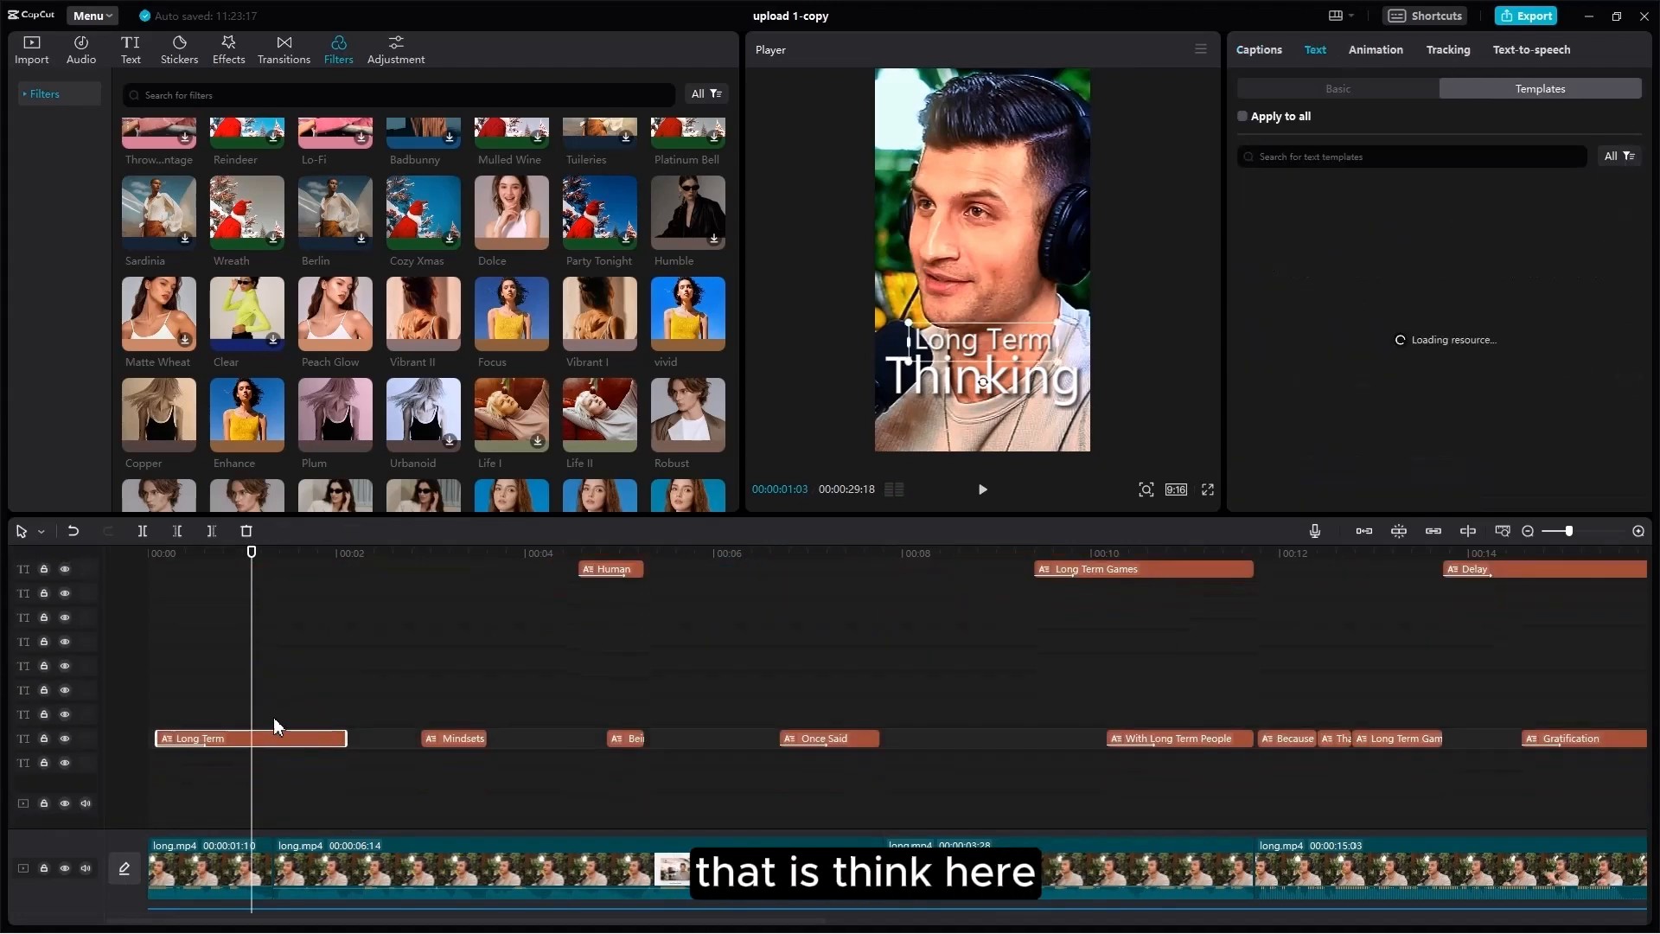
pyautogui.scroll(3, 275, 713)
pyautogui.scroll(-3, 282, 683)
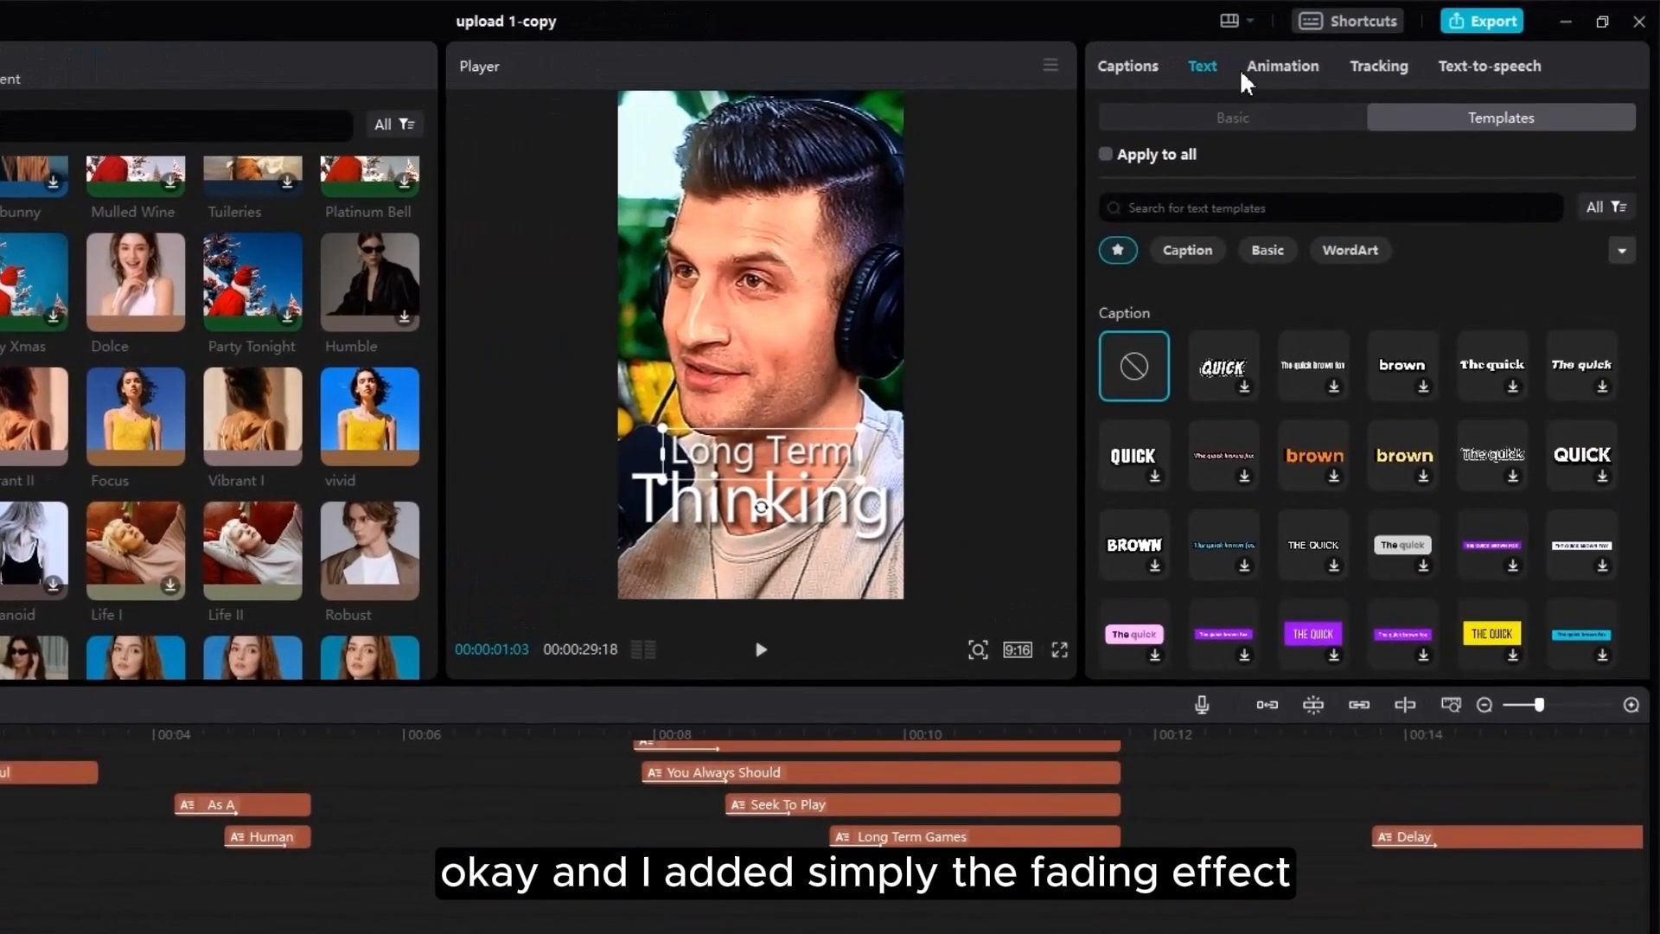
pyautogui.click(1339, 69)
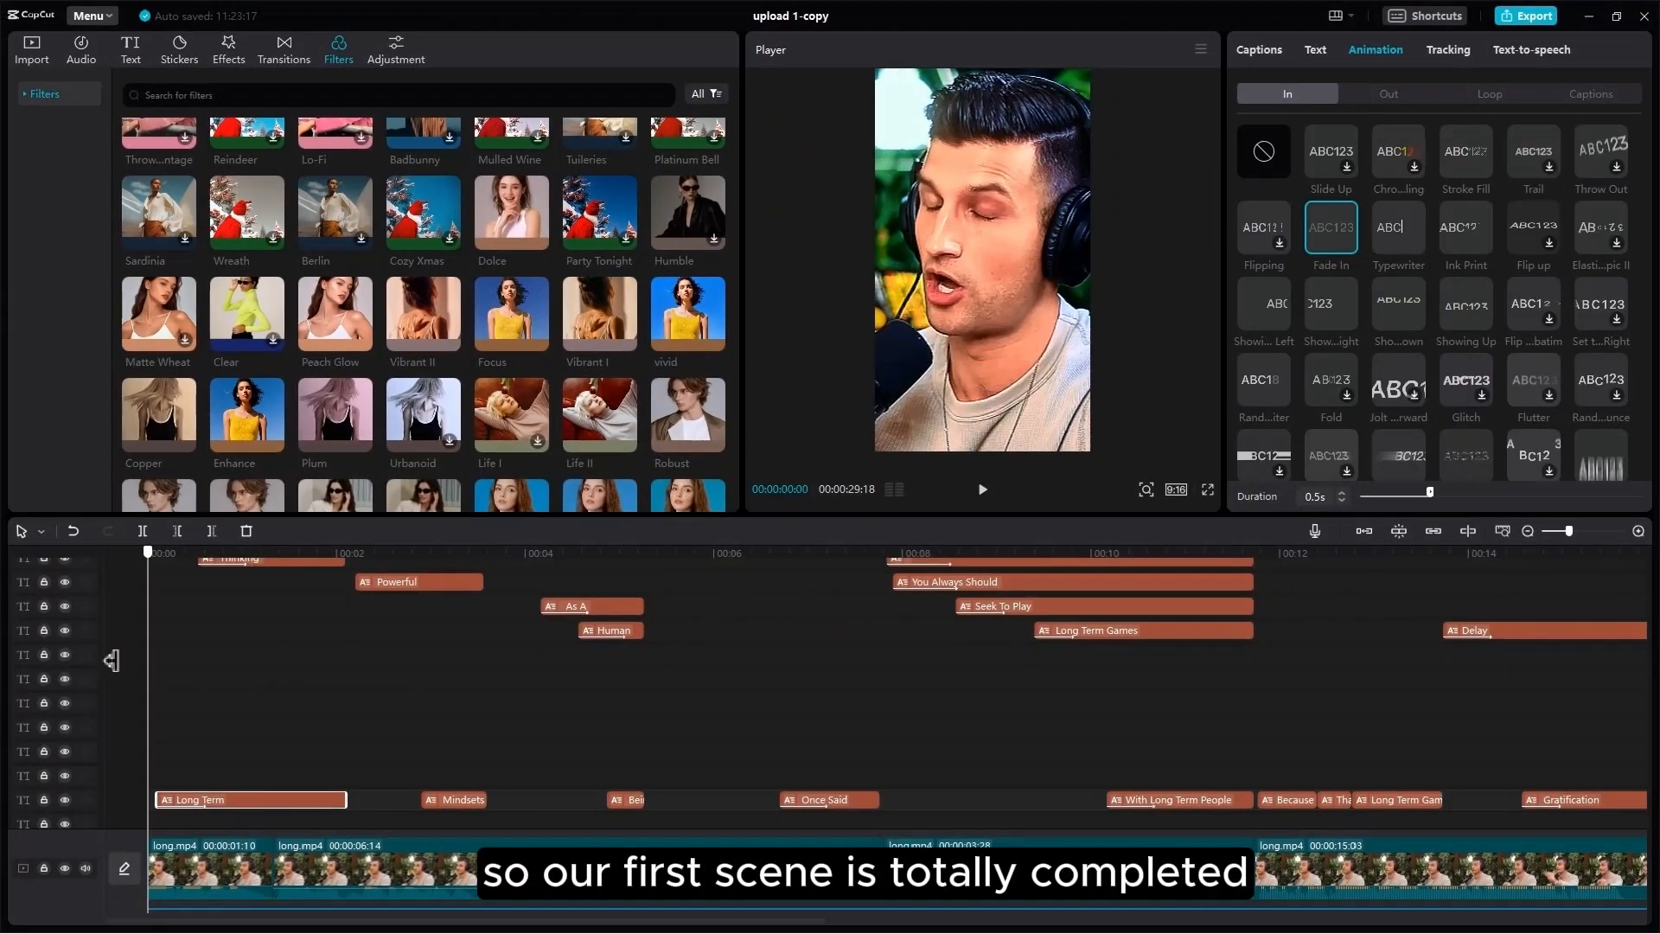
# Step: Scrub ahead to the Powerful frame and bring the eye clip tracks into view
pyautogui.moveTo(148, 663); pyautogui.dragTo(340, 678)
pyautogui.scroll(-3, 401, 729)
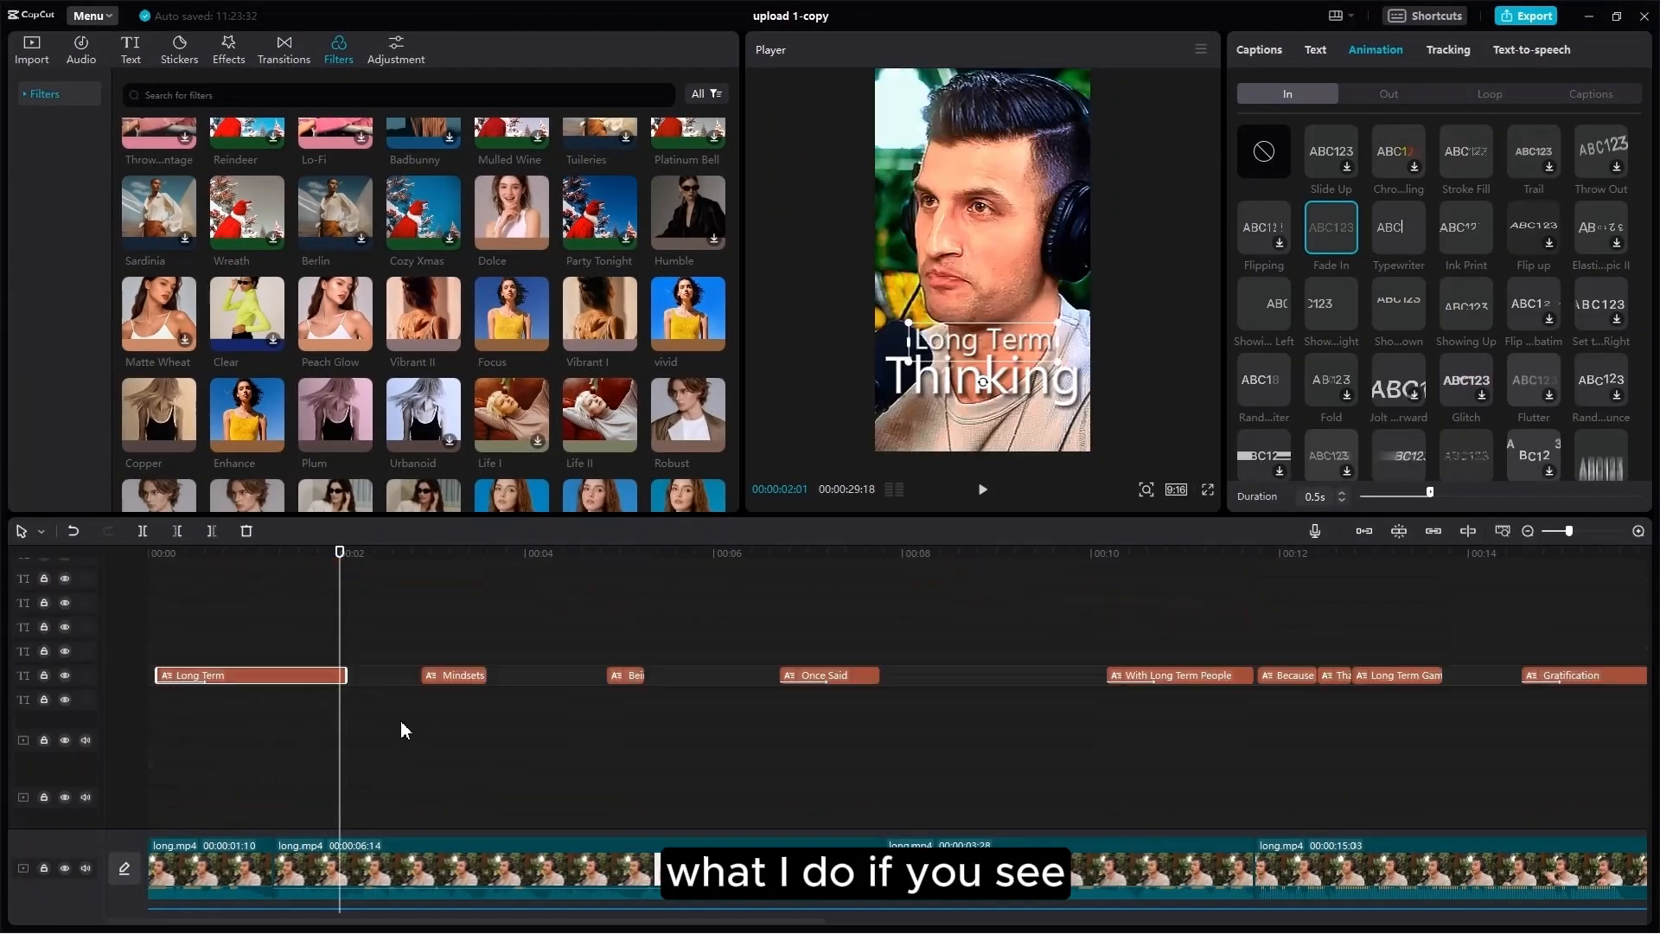
pyautogui.scroll(-5, 388, 717)
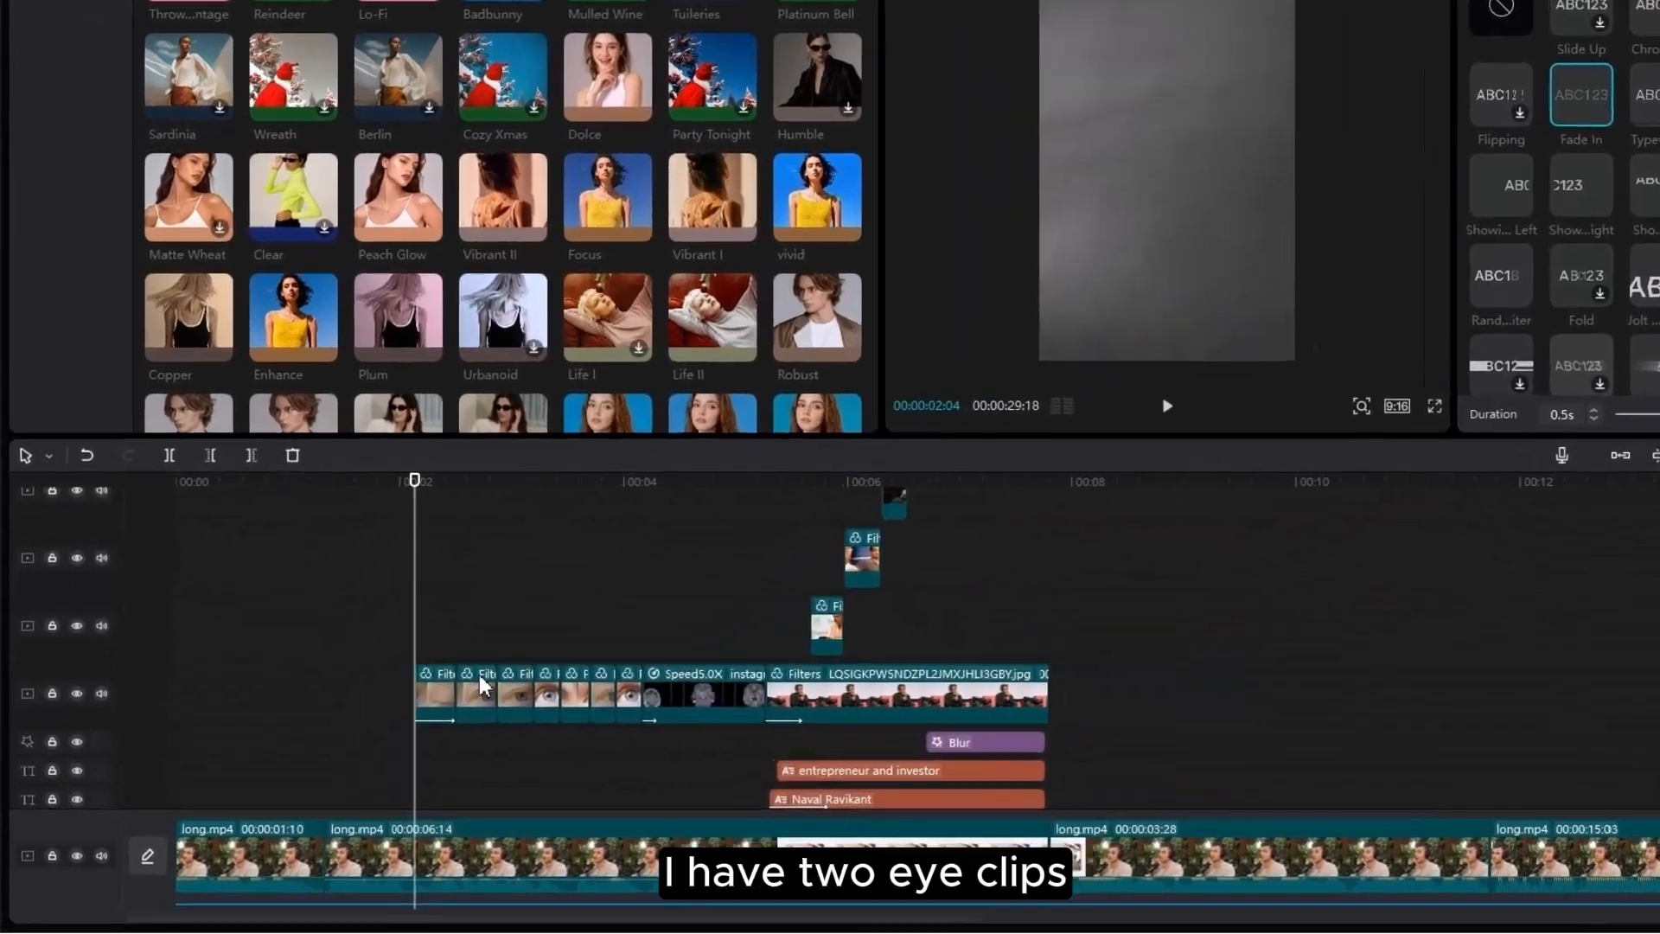
# Step: Remove and restore the eye clip's BW 2 filter, show Mono filters, and scrub through
pyautogui.moveTo(423, 645); pyautogui.dragTo(527, 673)
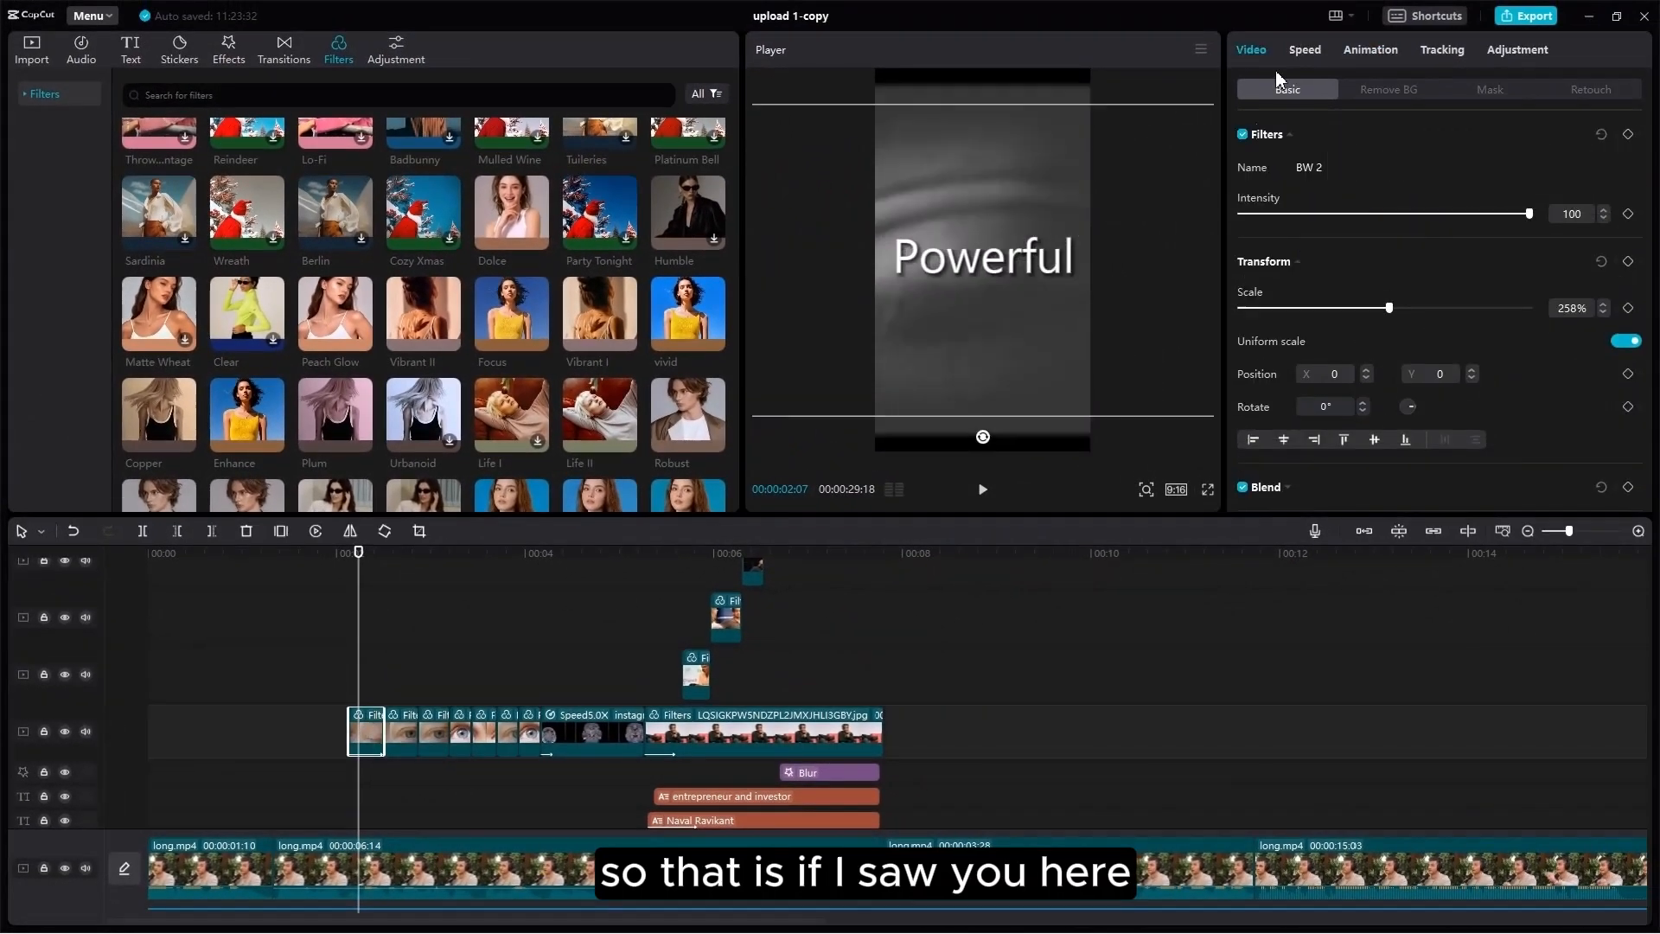
pyautogui.click(1340, 167)
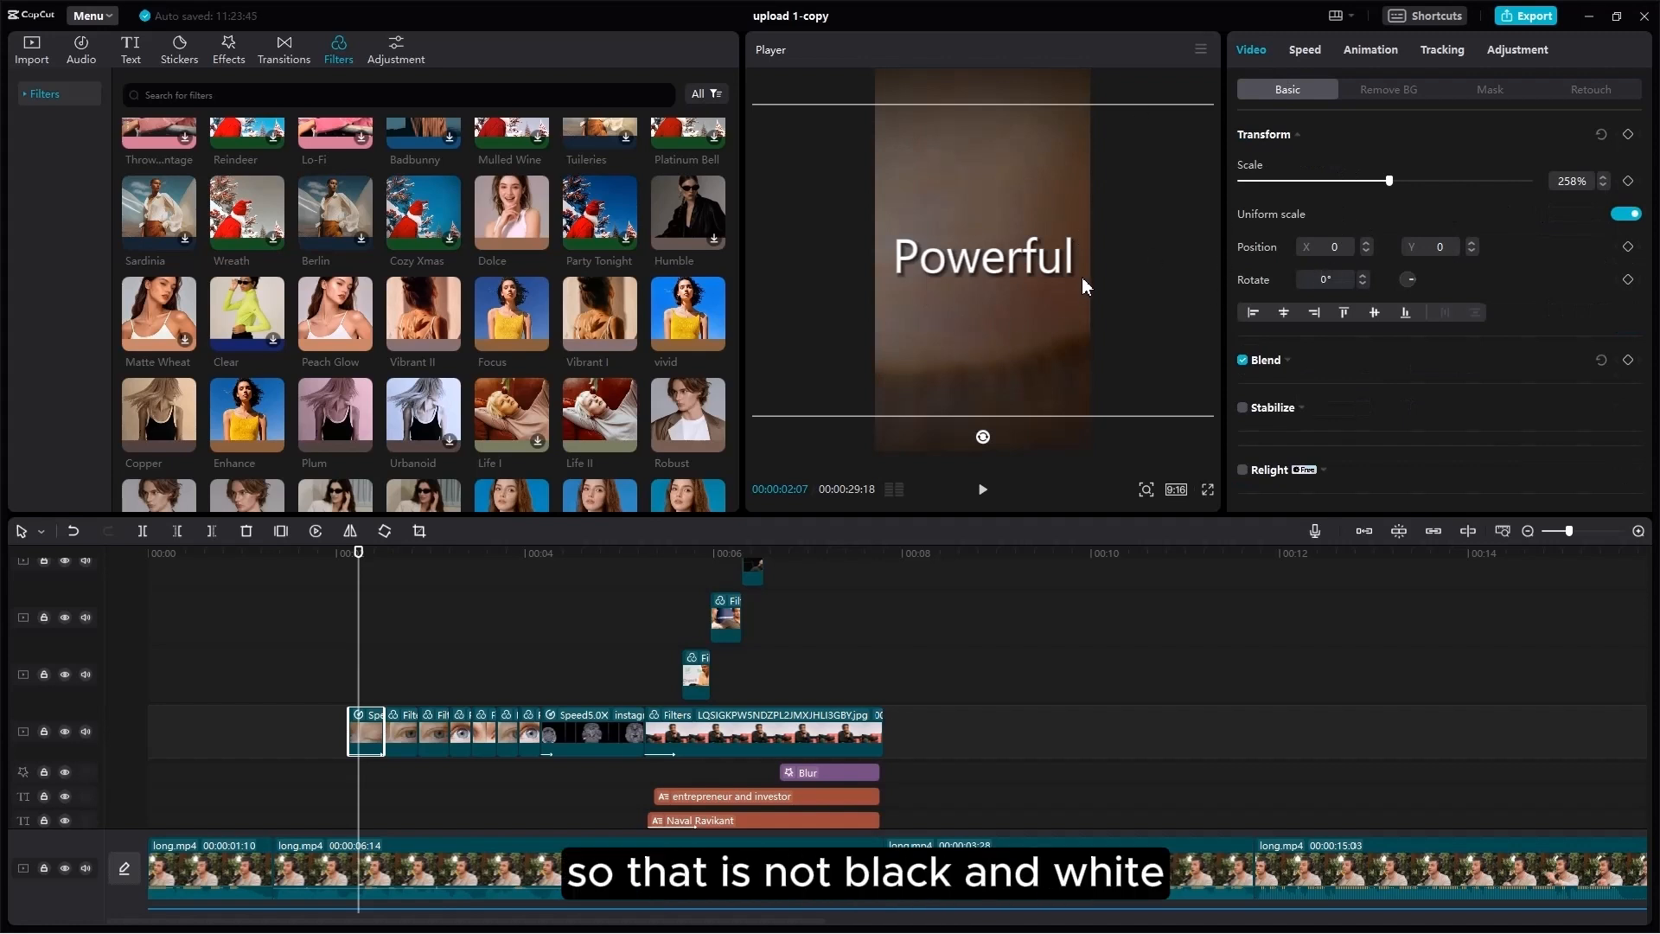
pyautogui.hotkey('ctrl', 'z')
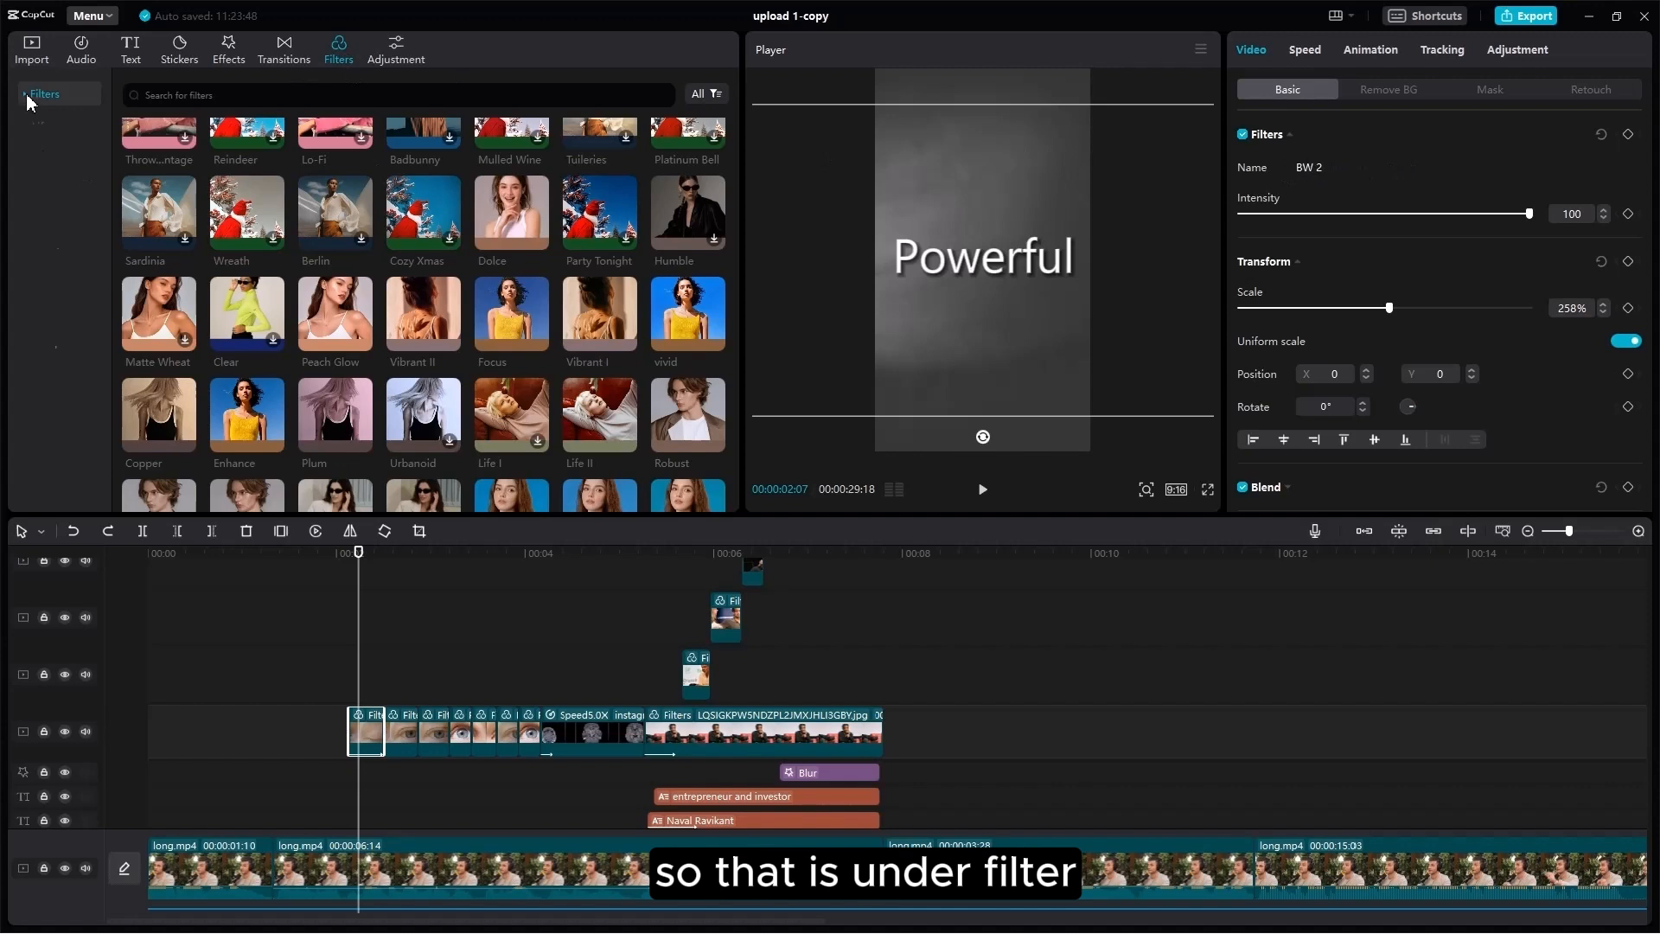
pyautogui.click(52, 219)
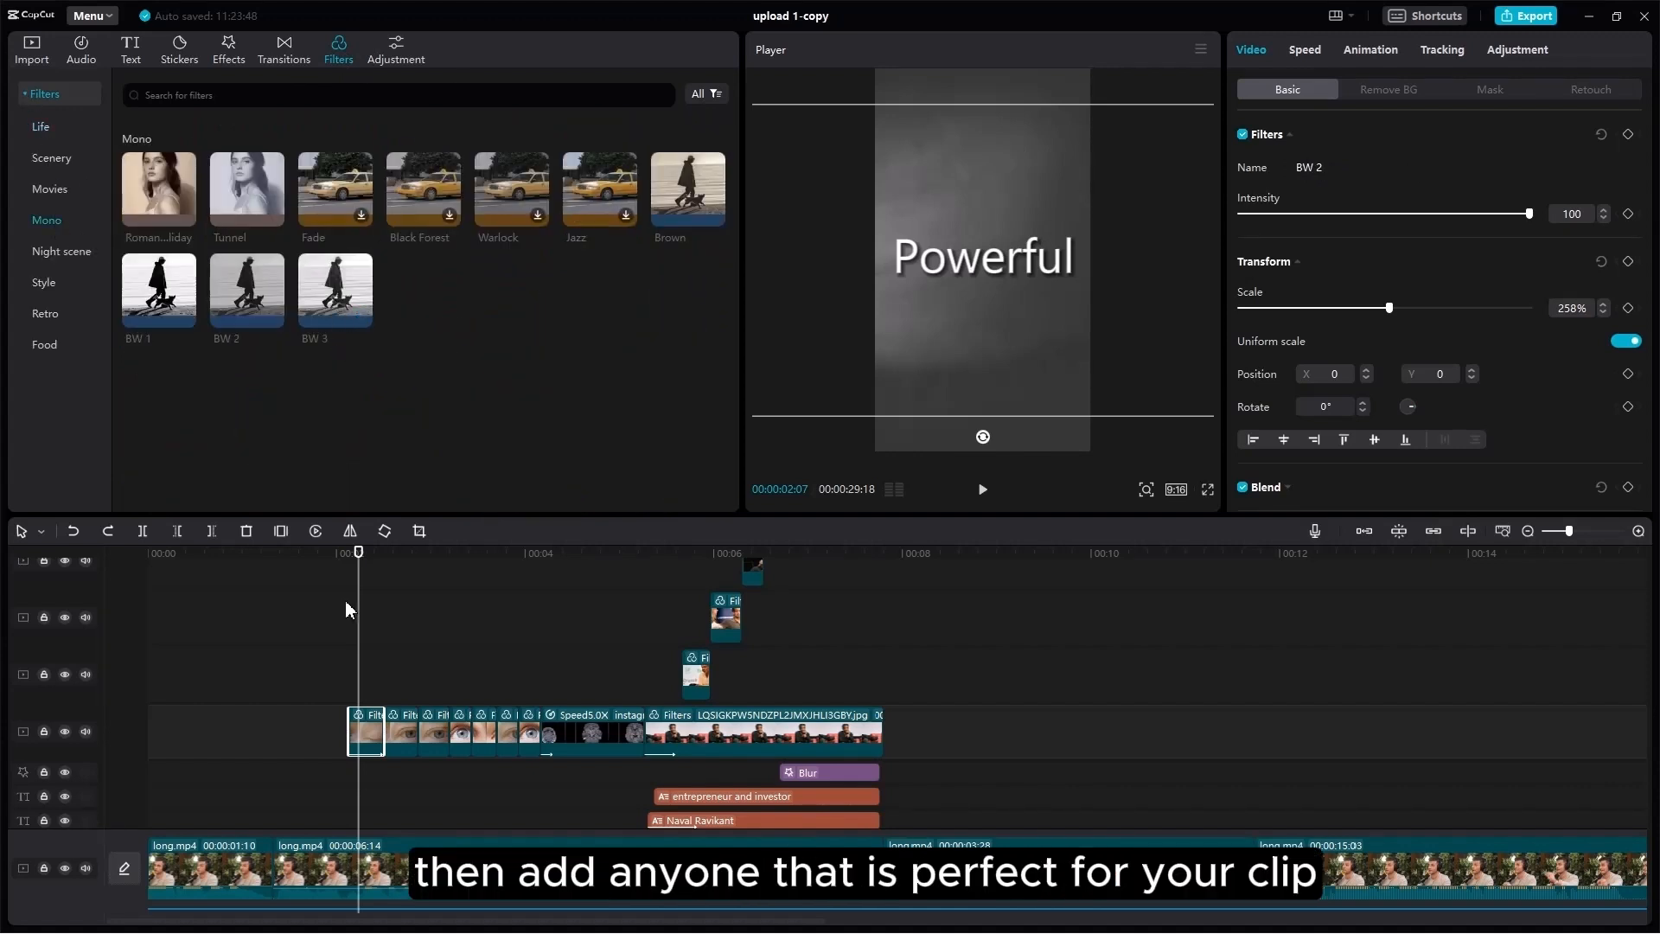
pyautogui.moveTo(364, 618); pyautogui.dragTo(427, 645)
pyautogui.click(436, 687)
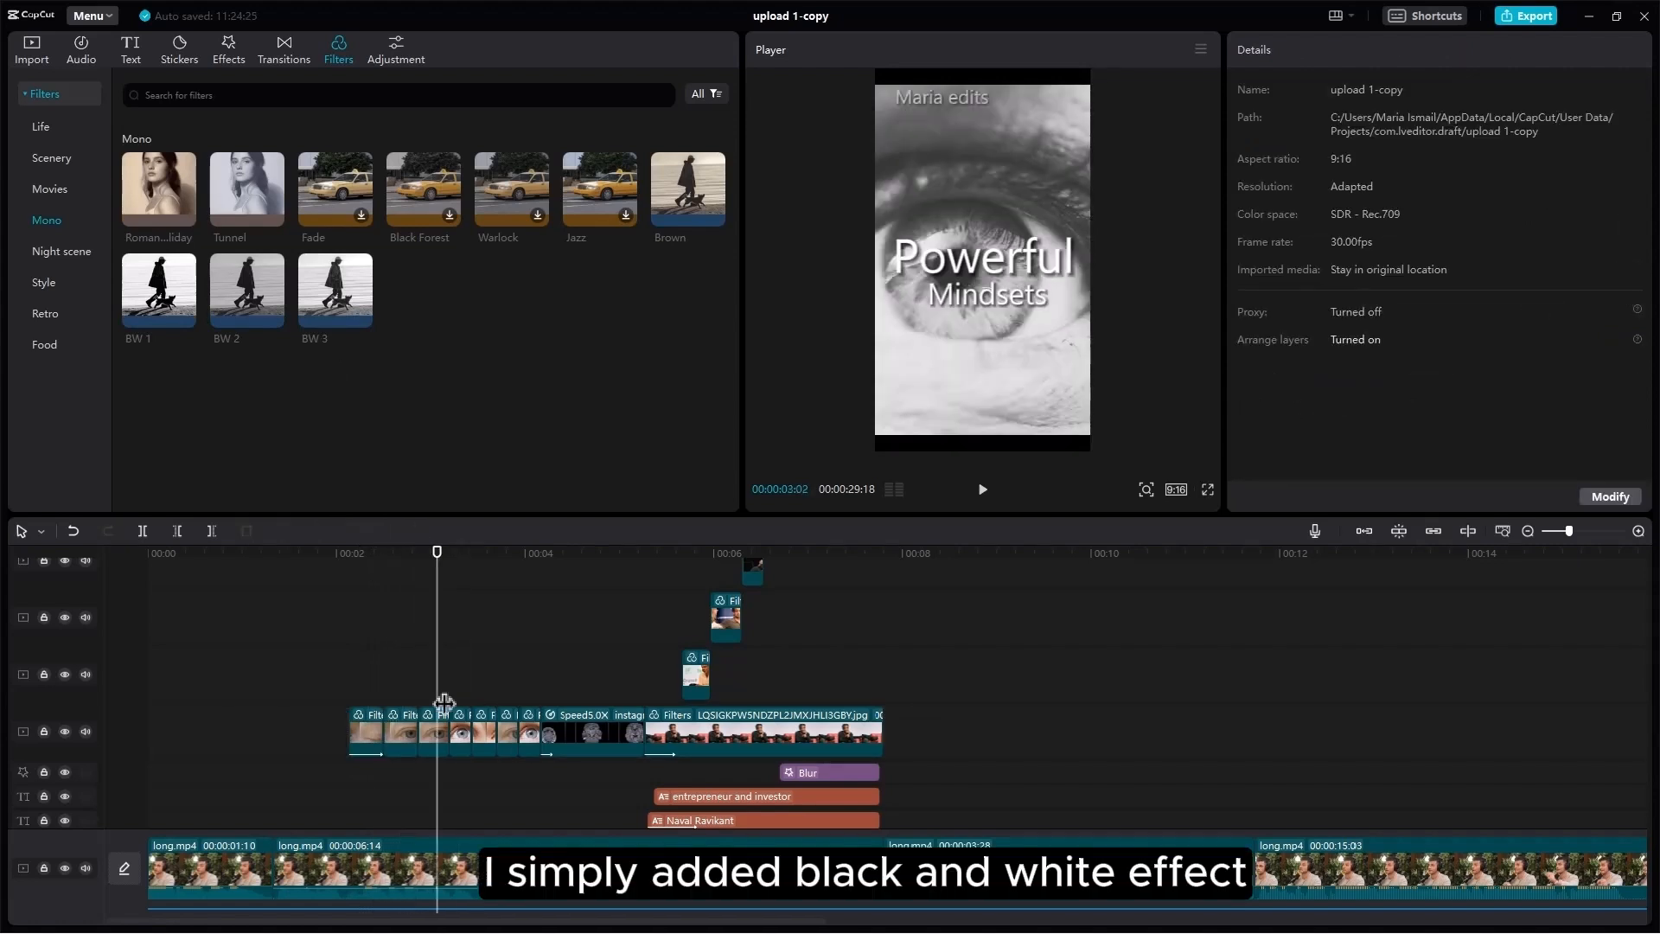
# Step: Preview the 5x-speed brain-scan clip and view its 0.1s Zoom 1 entrance animation
pyautogui.moveTo(444, 702); pyautogui.dragTo(545, 718)
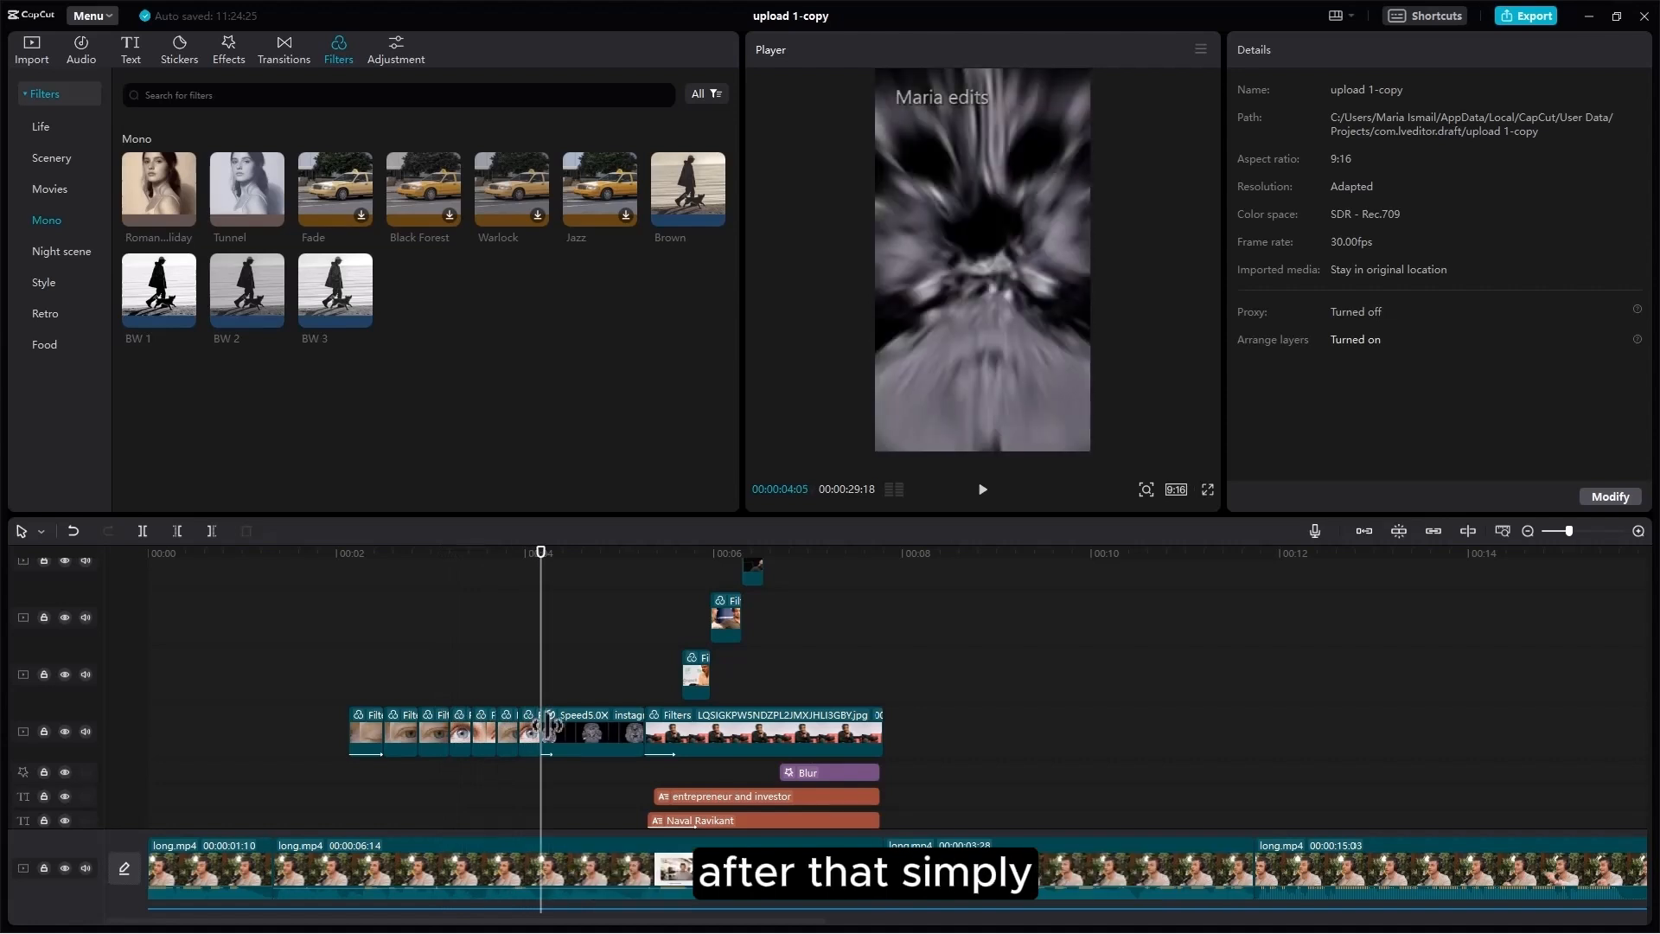
pyautogui.click(571, 734)
pyautogui.press('space')
pyautogui.press('space')
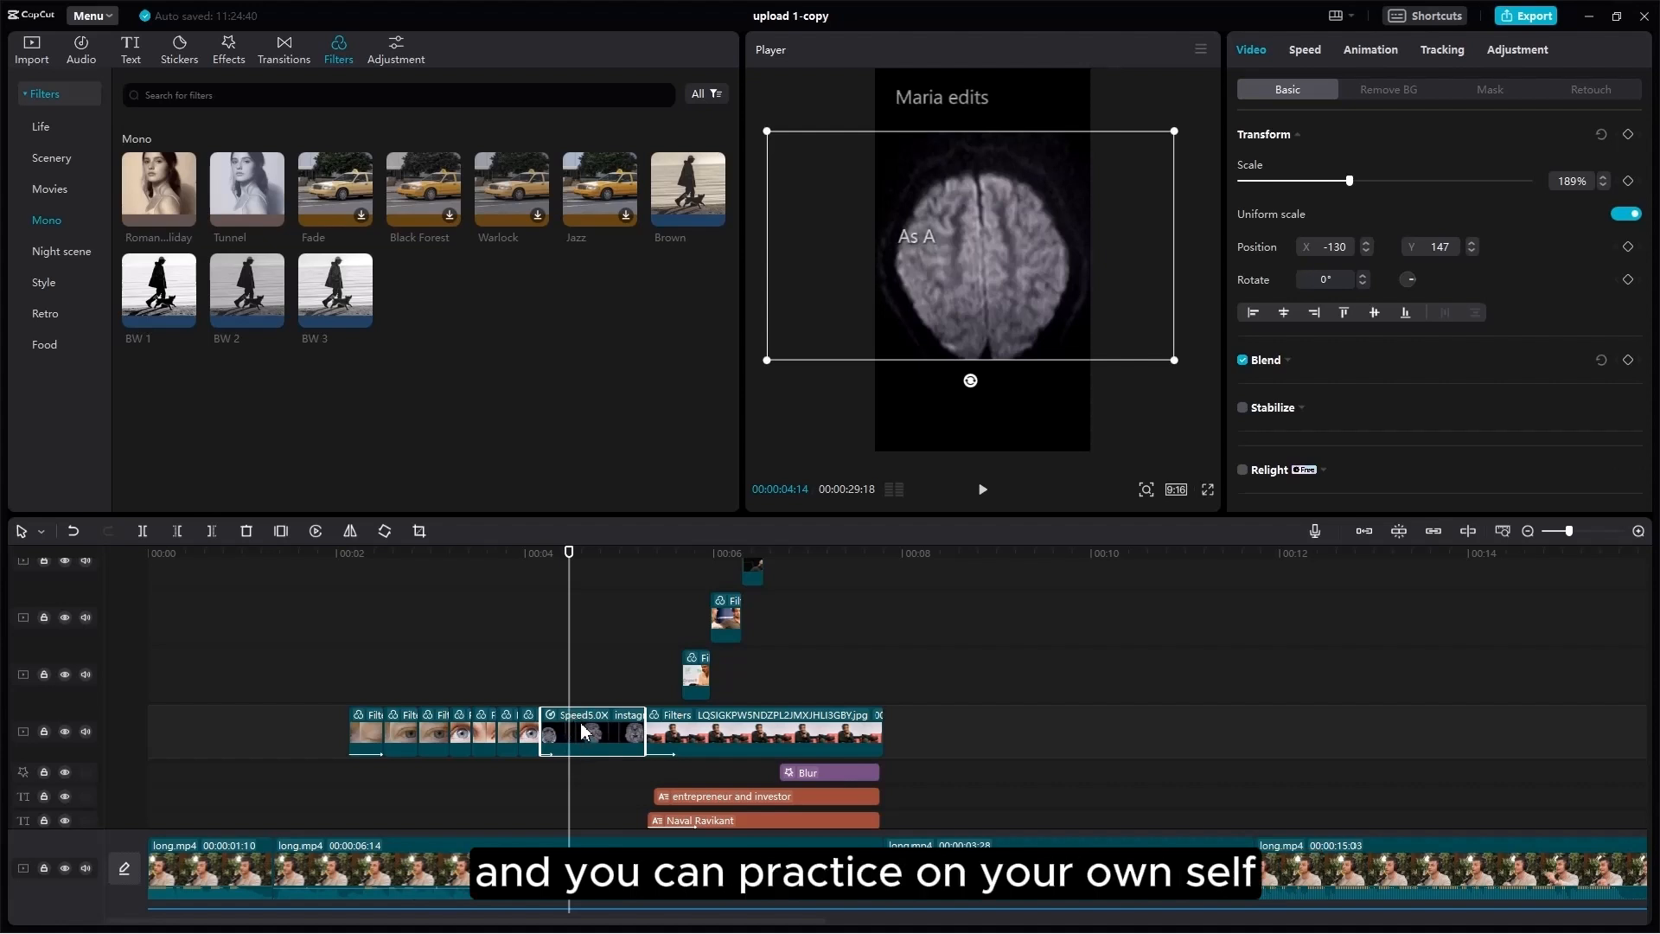
pyautogui.click(579, 730)
pyautogui.click(1361, 54)
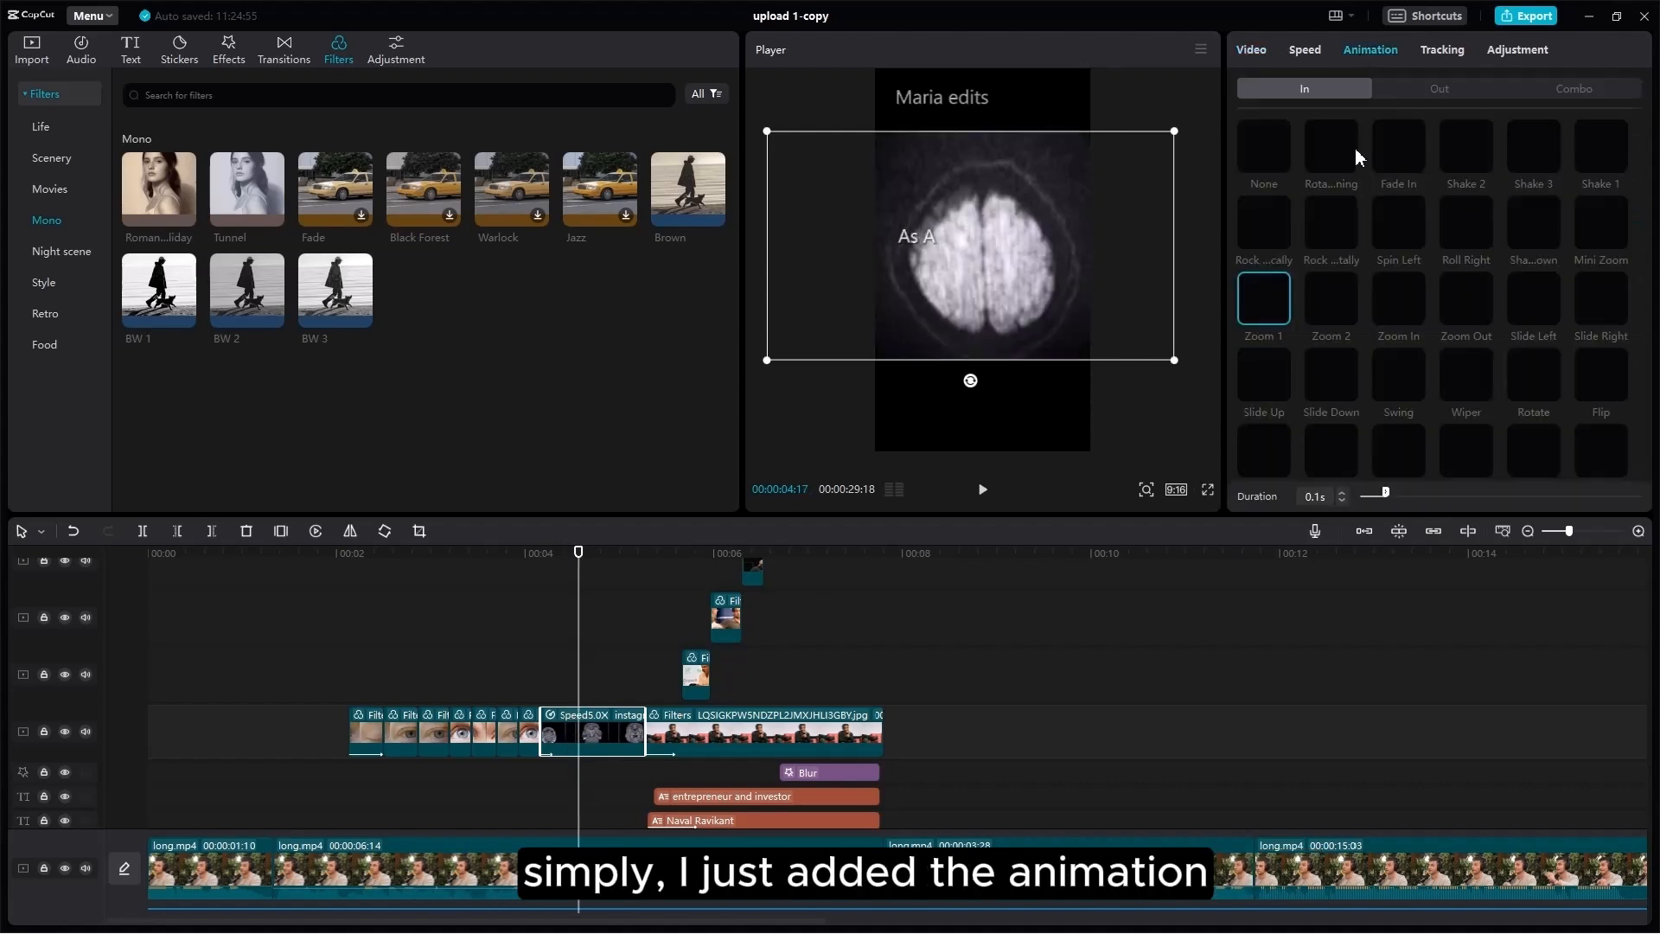
pyautogui.click(539, 683)
pyautogui.click(592, 694)
pyautogui.scroll(5, 600, 710)
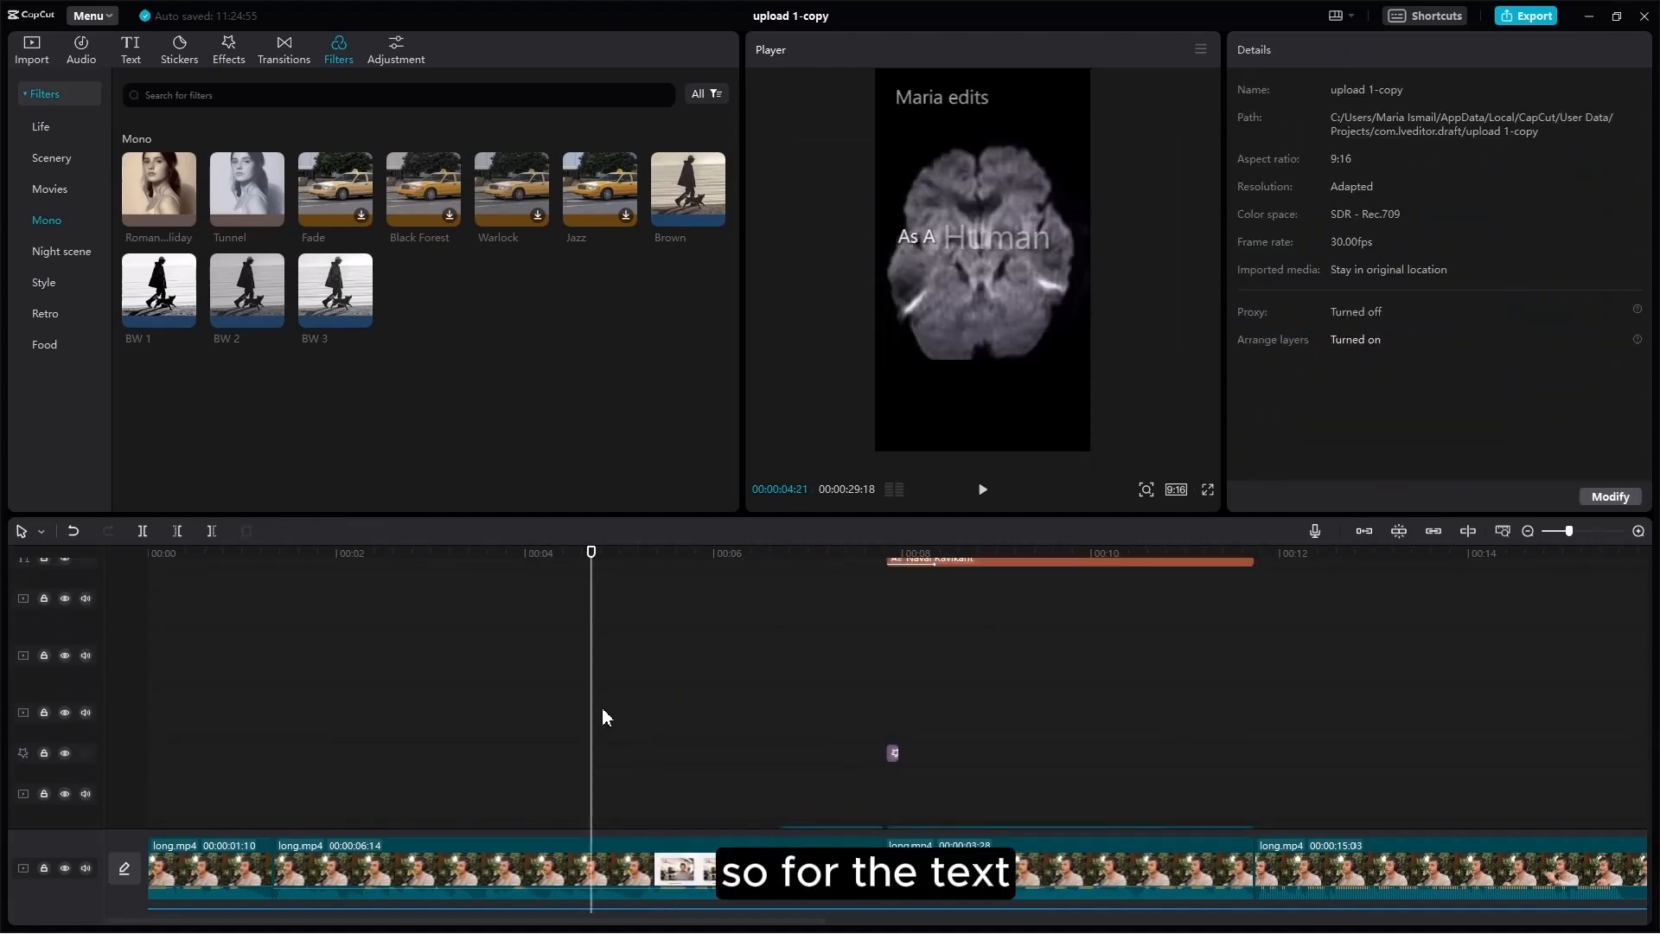
pyautogui.scroll(10, 602, 707)
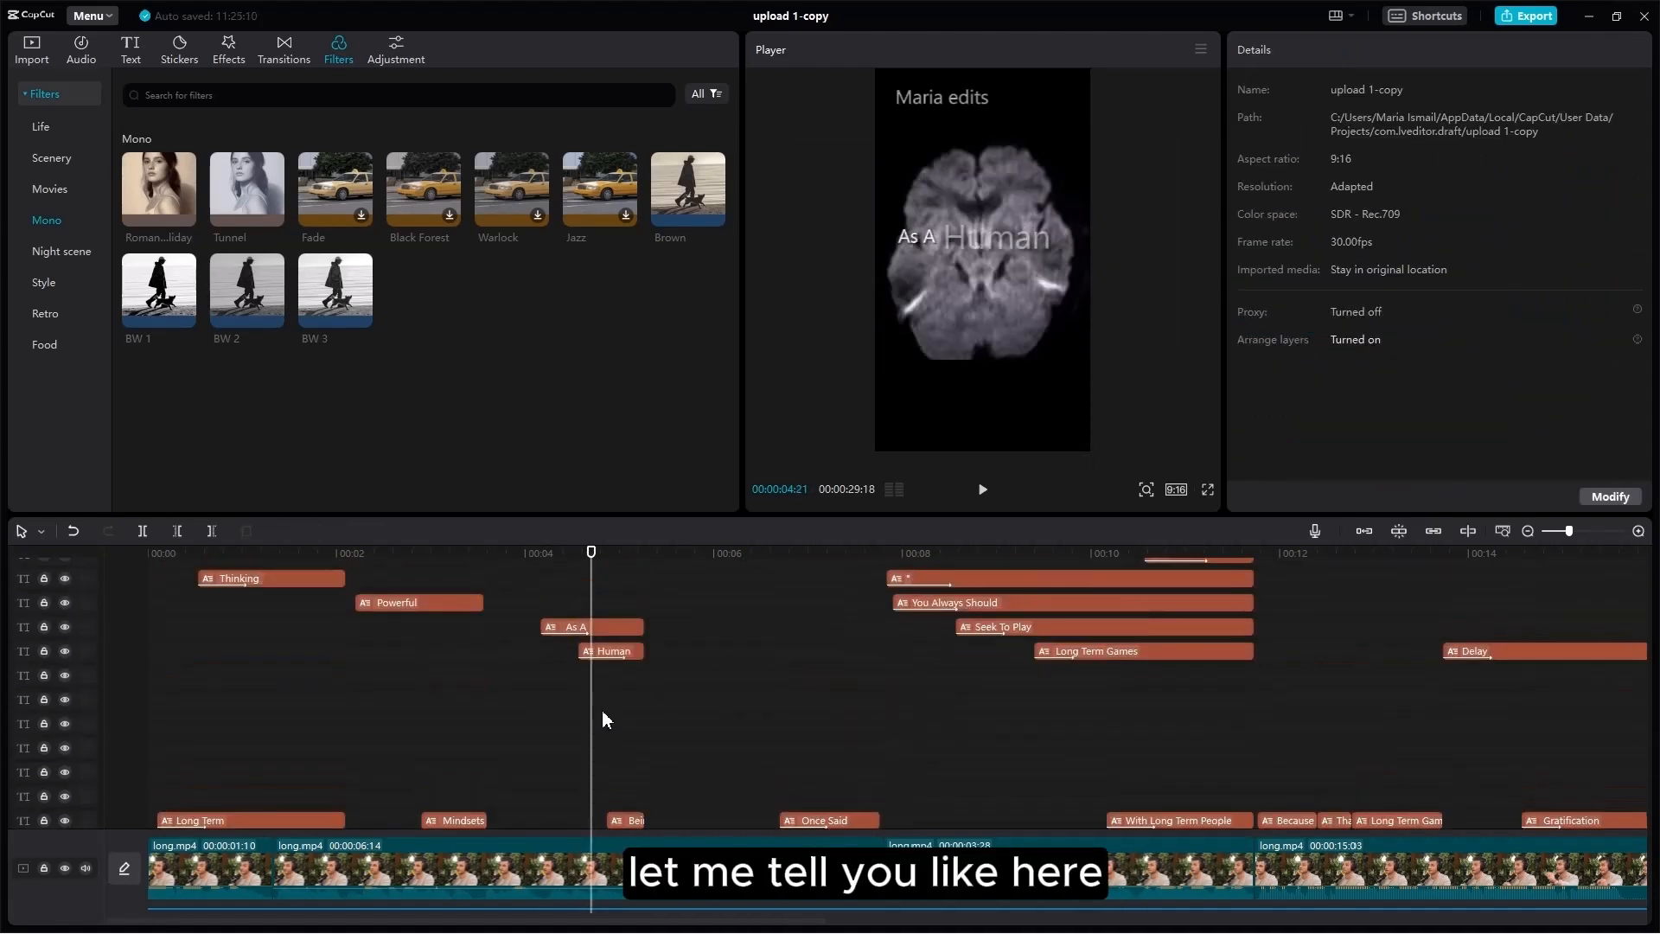
pyautogui.scroll(1, 601, 712)
pyautogui.click(555, 634)
pyautogui.moveTo(556, 641); pyautogui.dragTo(620, 654)
pyautogui.click(589, 655)
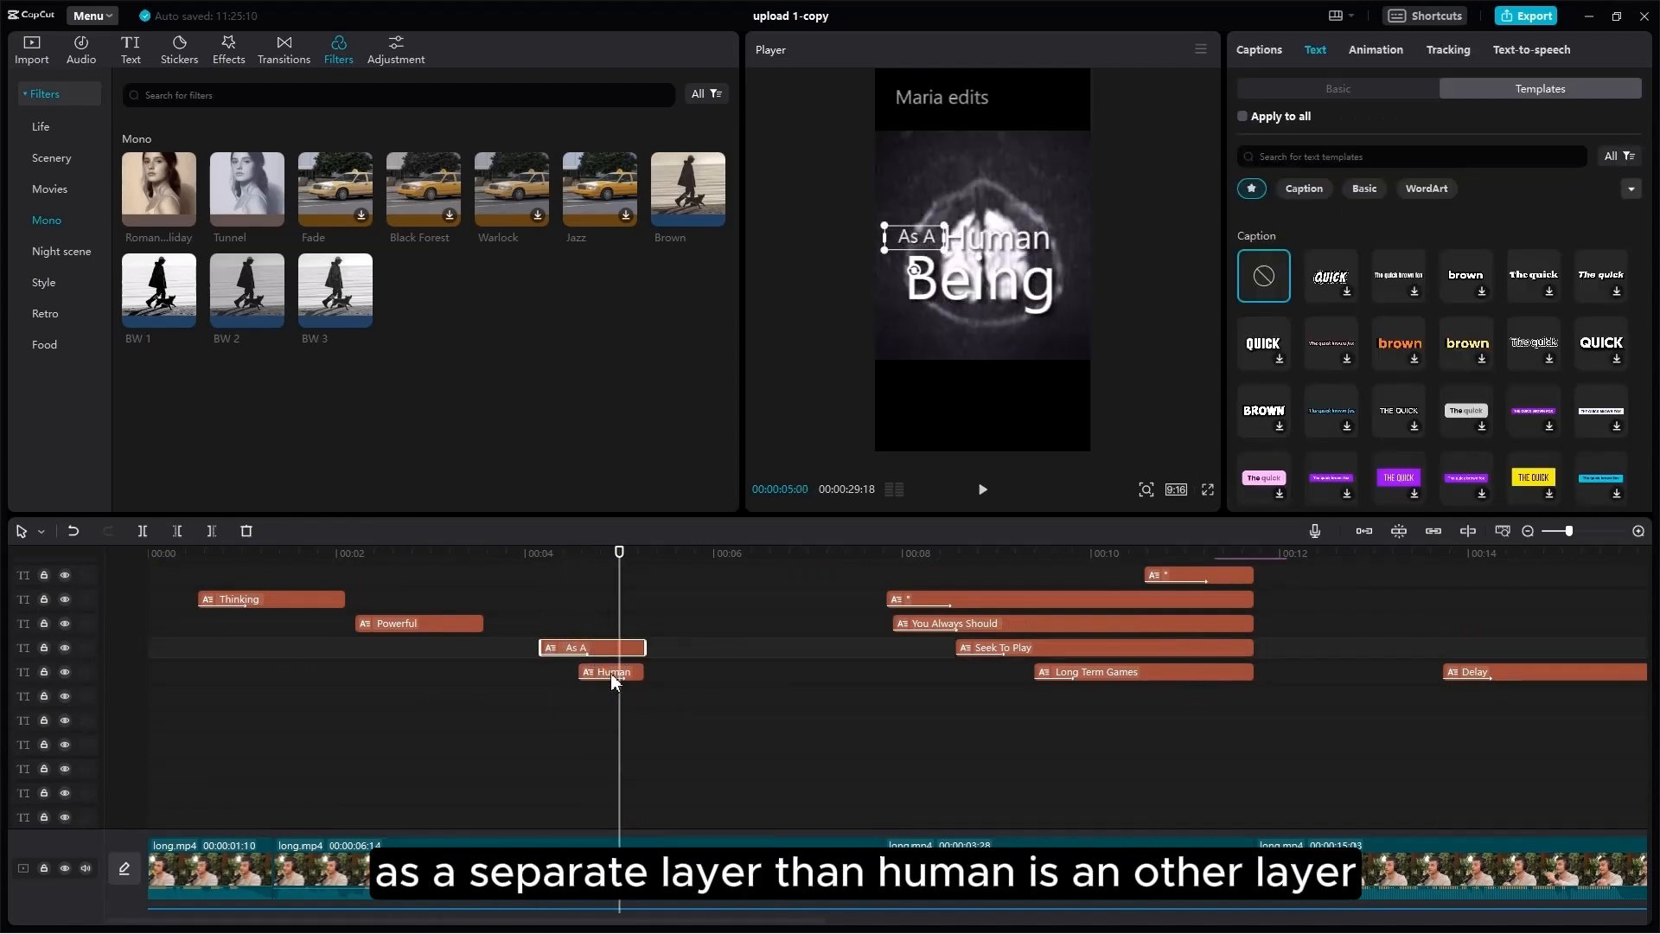
pyautogui.click(610, 672)
pyautogui.scroll(-5, 613, 683)
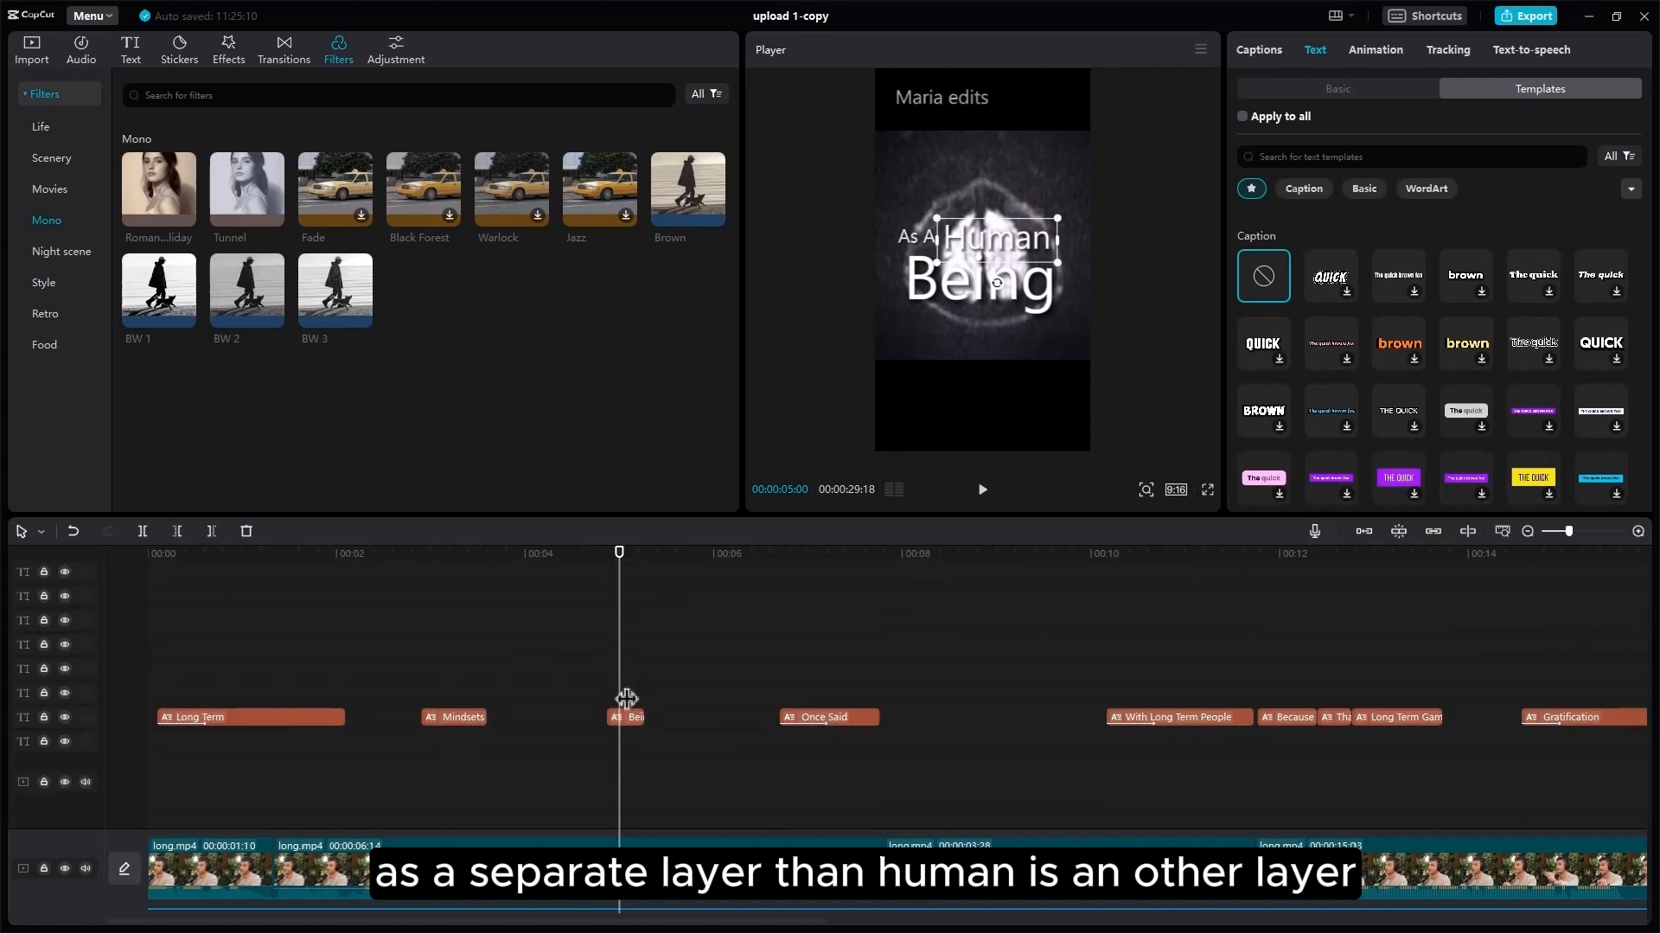
pyautogui.click(630, 719)
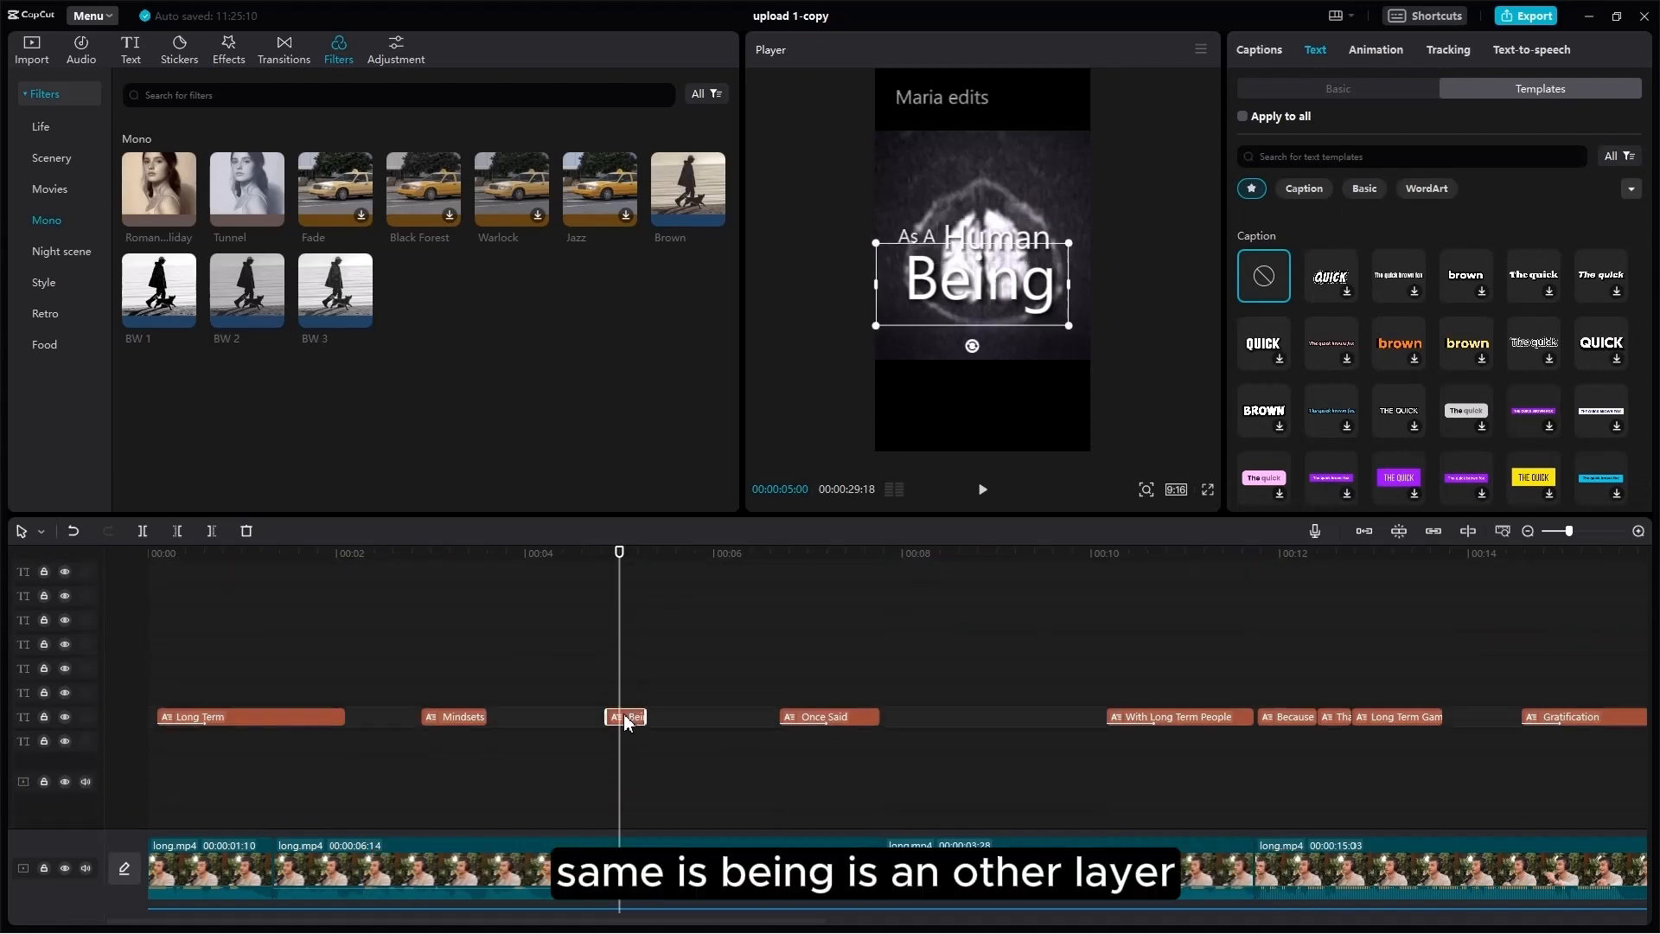
pyautogui.scroll(-5, 424, 743)
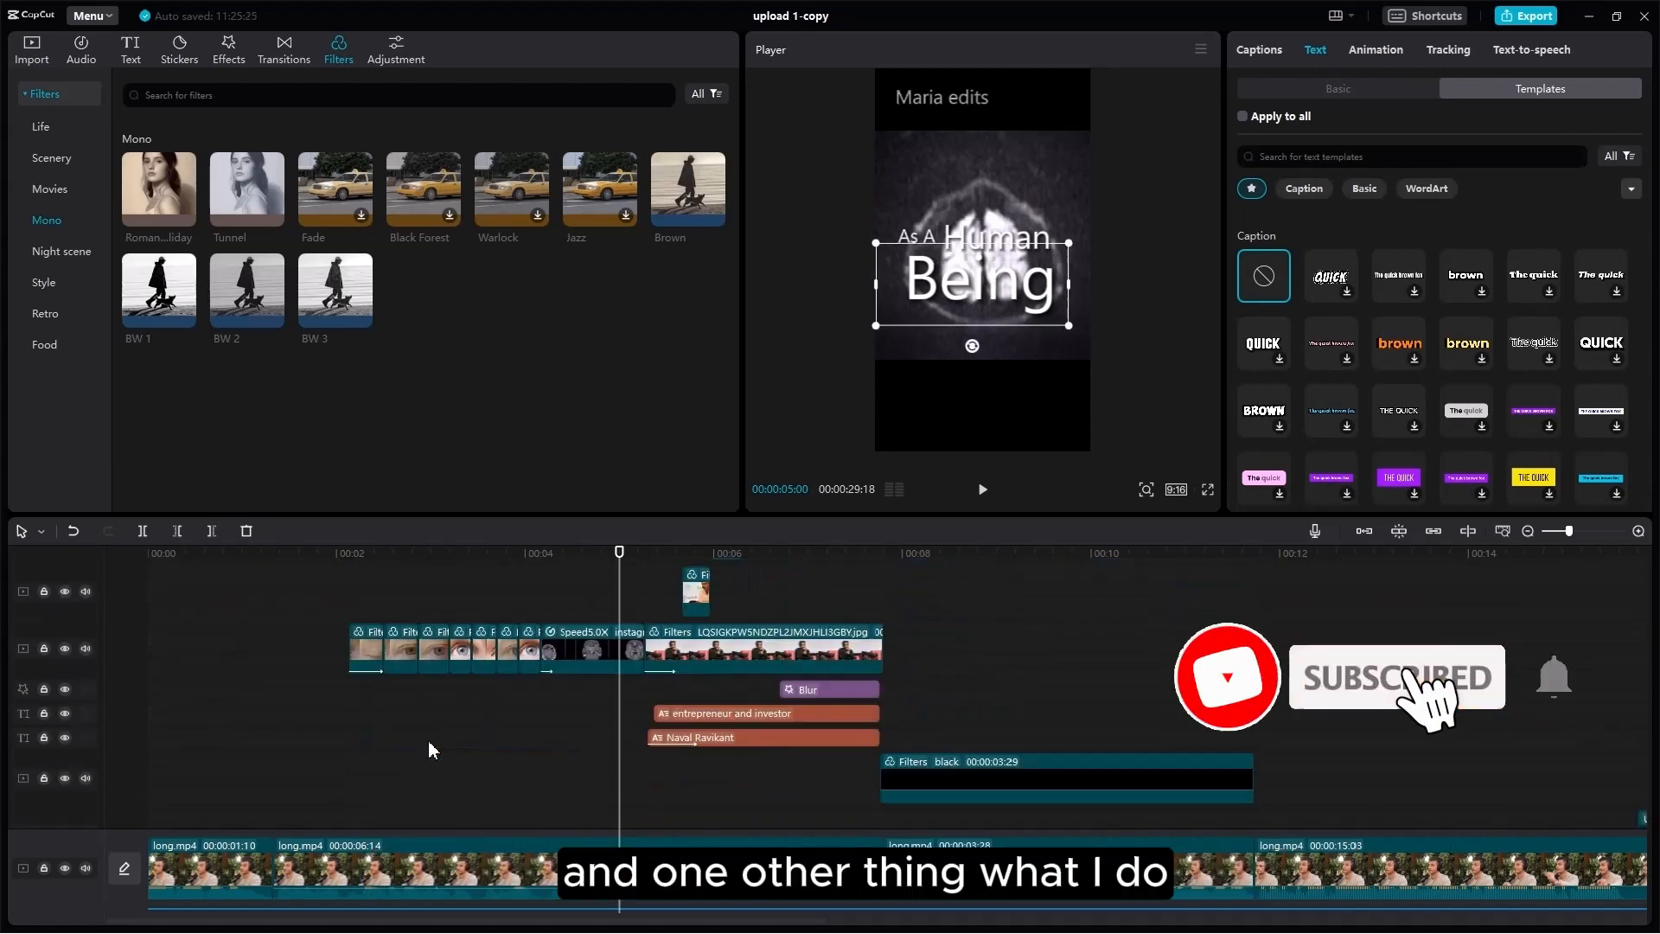
pyautogui.click(344, 554)
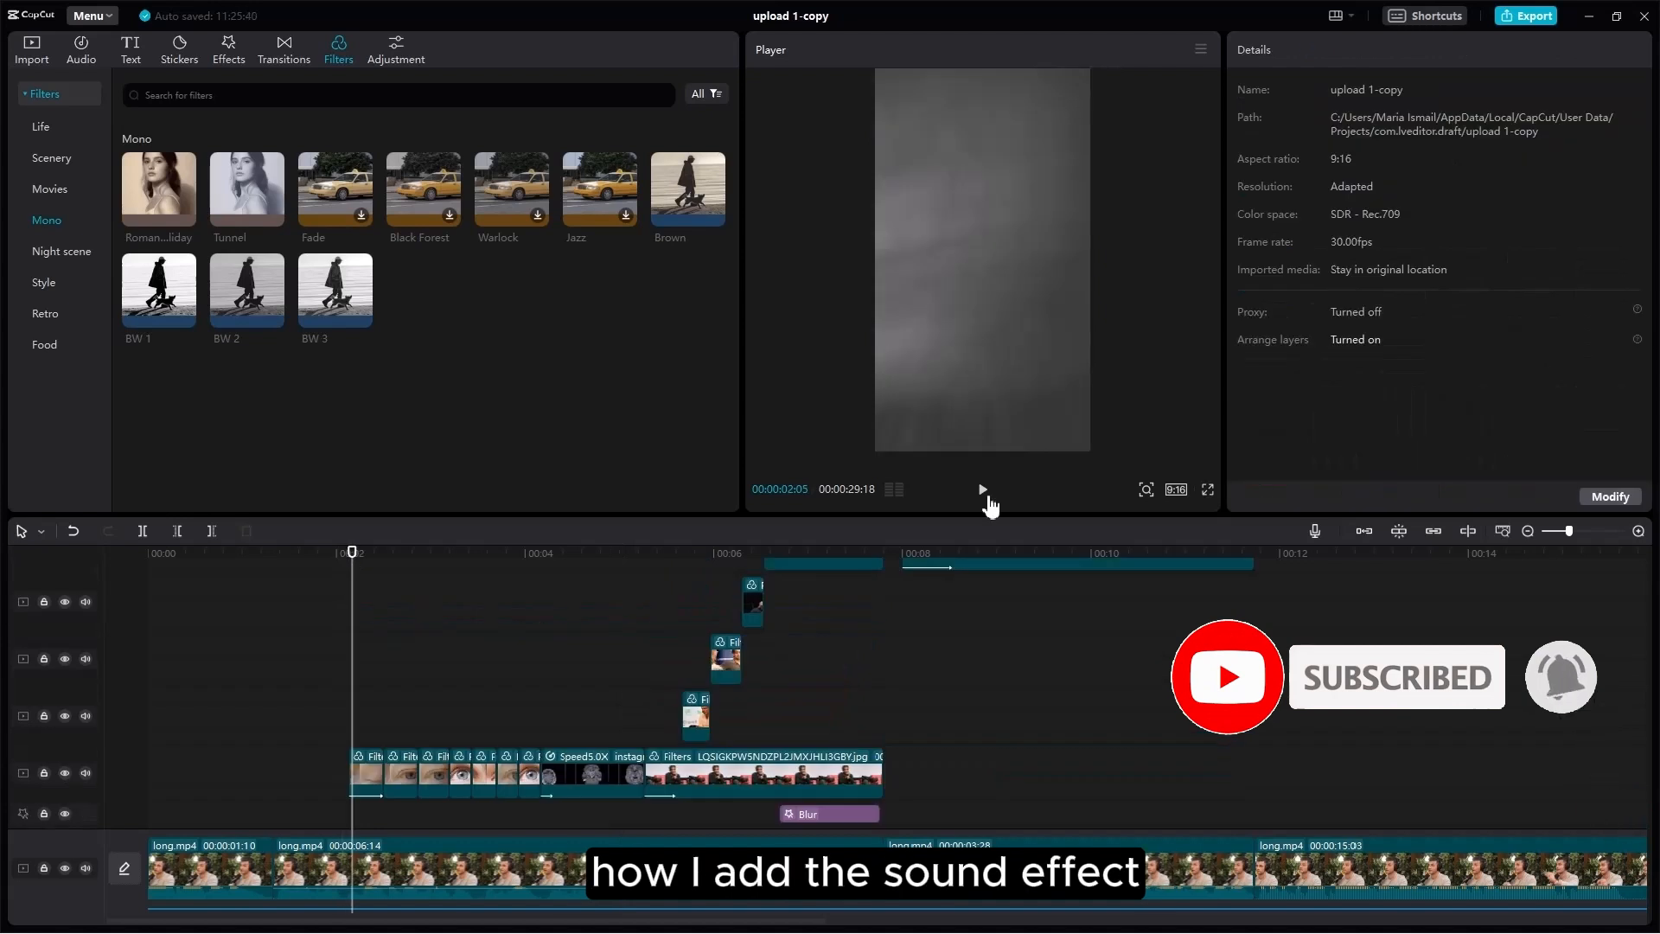
pyautogui.click(981, 491)
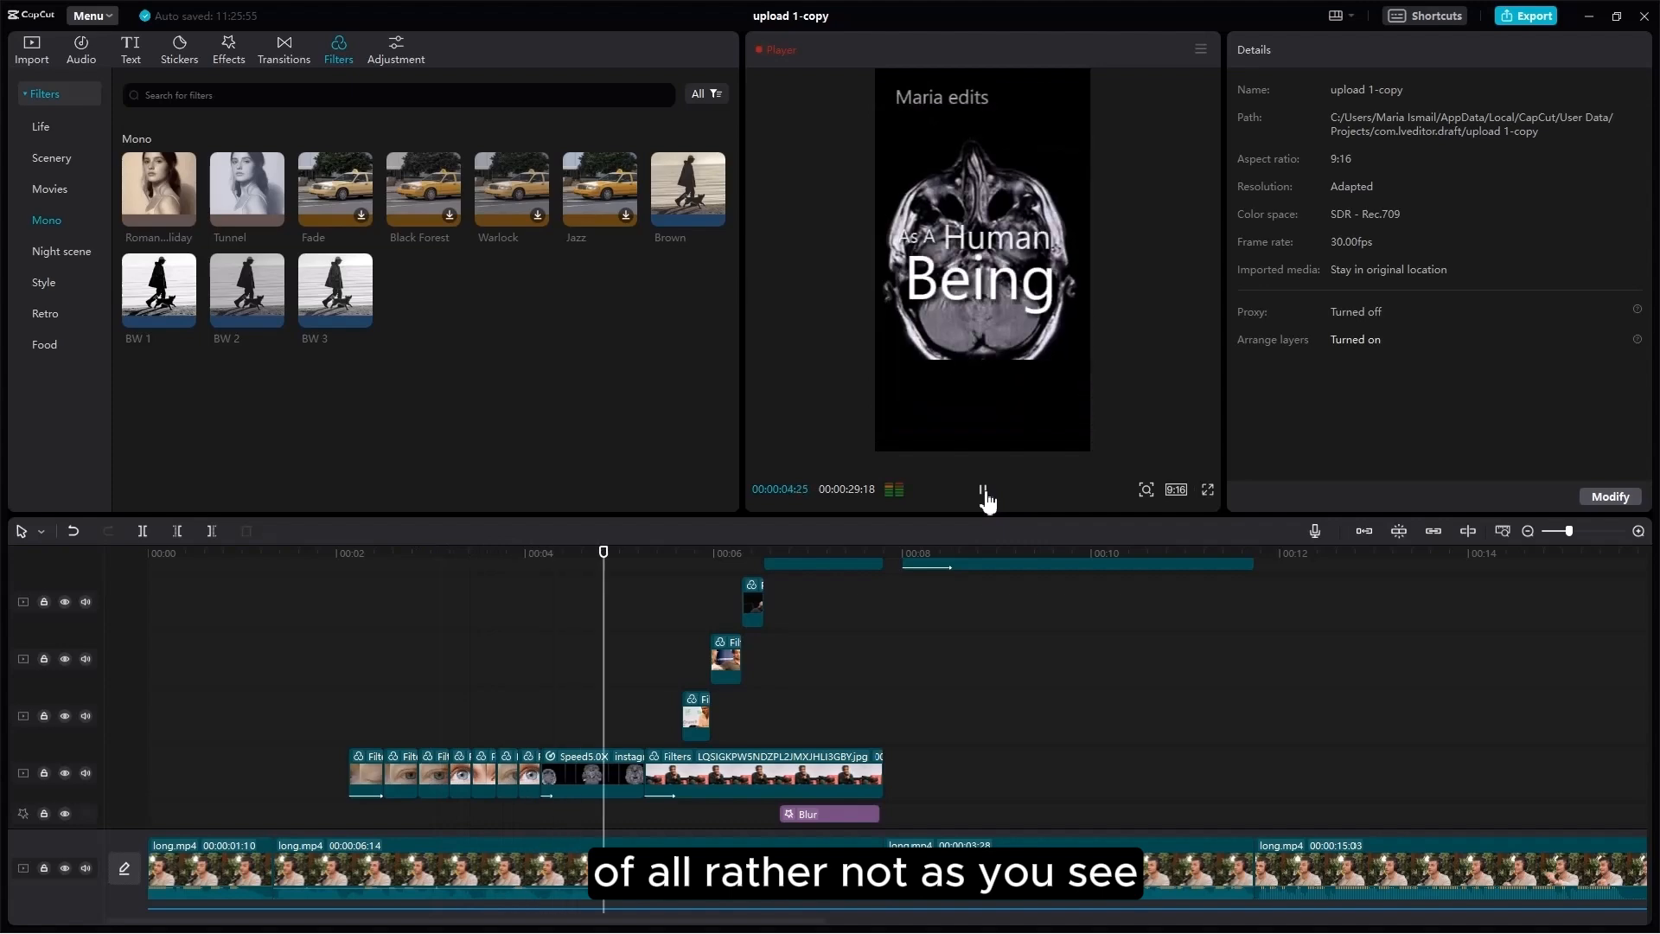
pyautogui.click(984, 493)
pyautogui.click(358, 554)
pyautogui.scroll(-1, 427, 769)
pyautogui.scroll(-5, 460, 749)
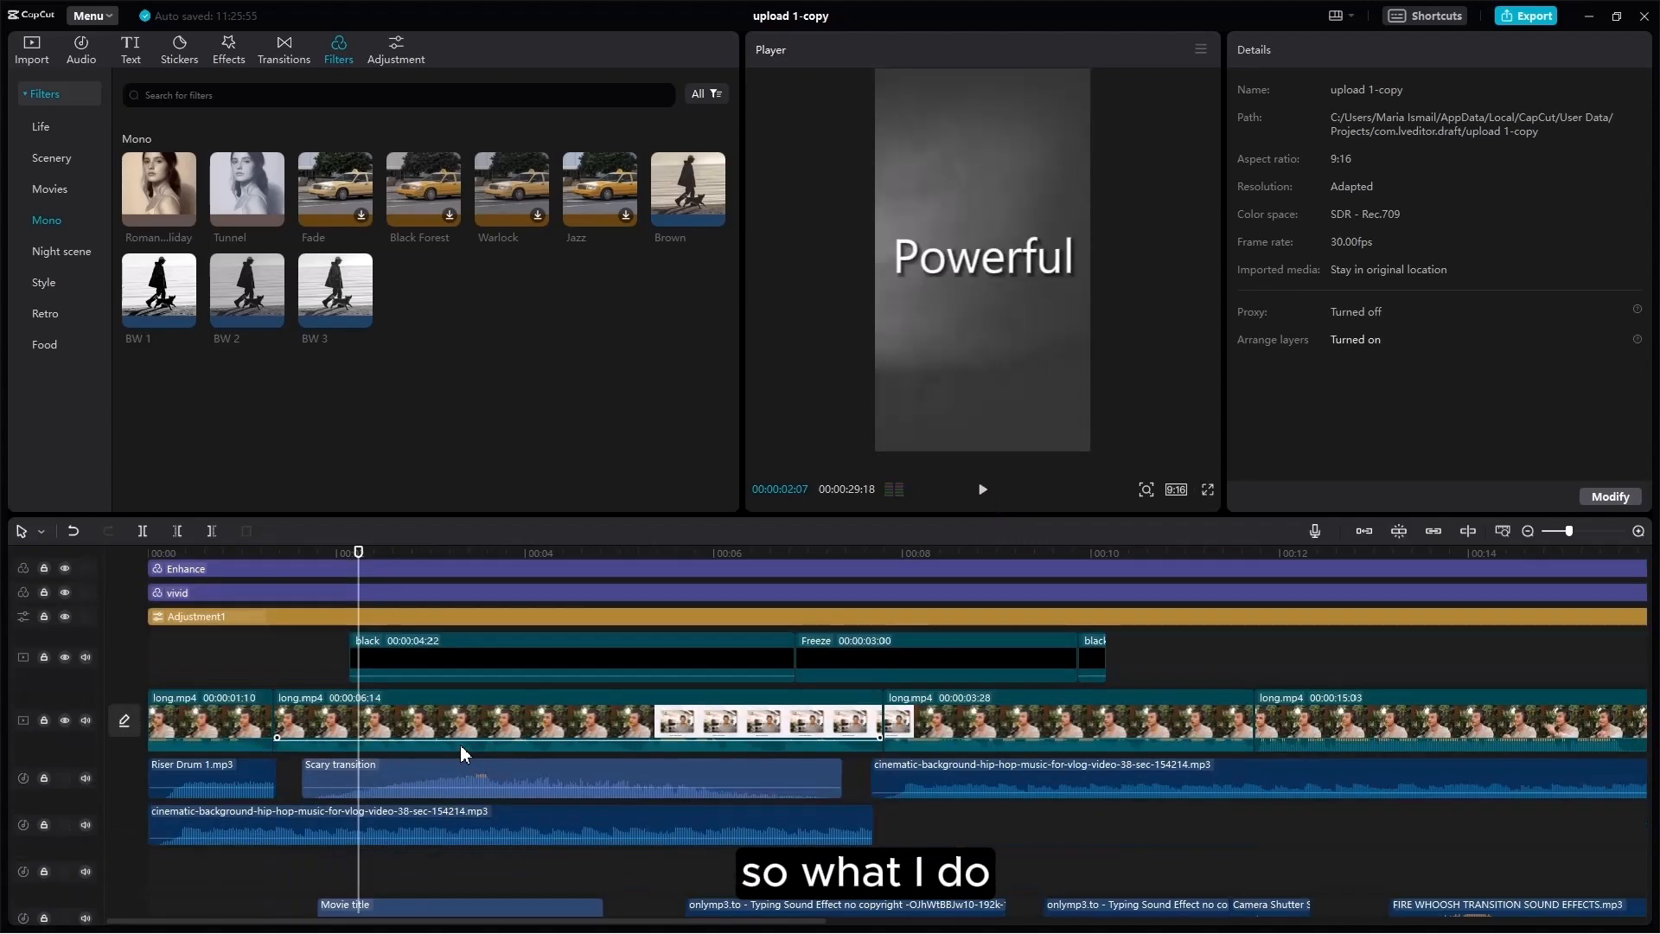
pyautogui.click(404, 679)
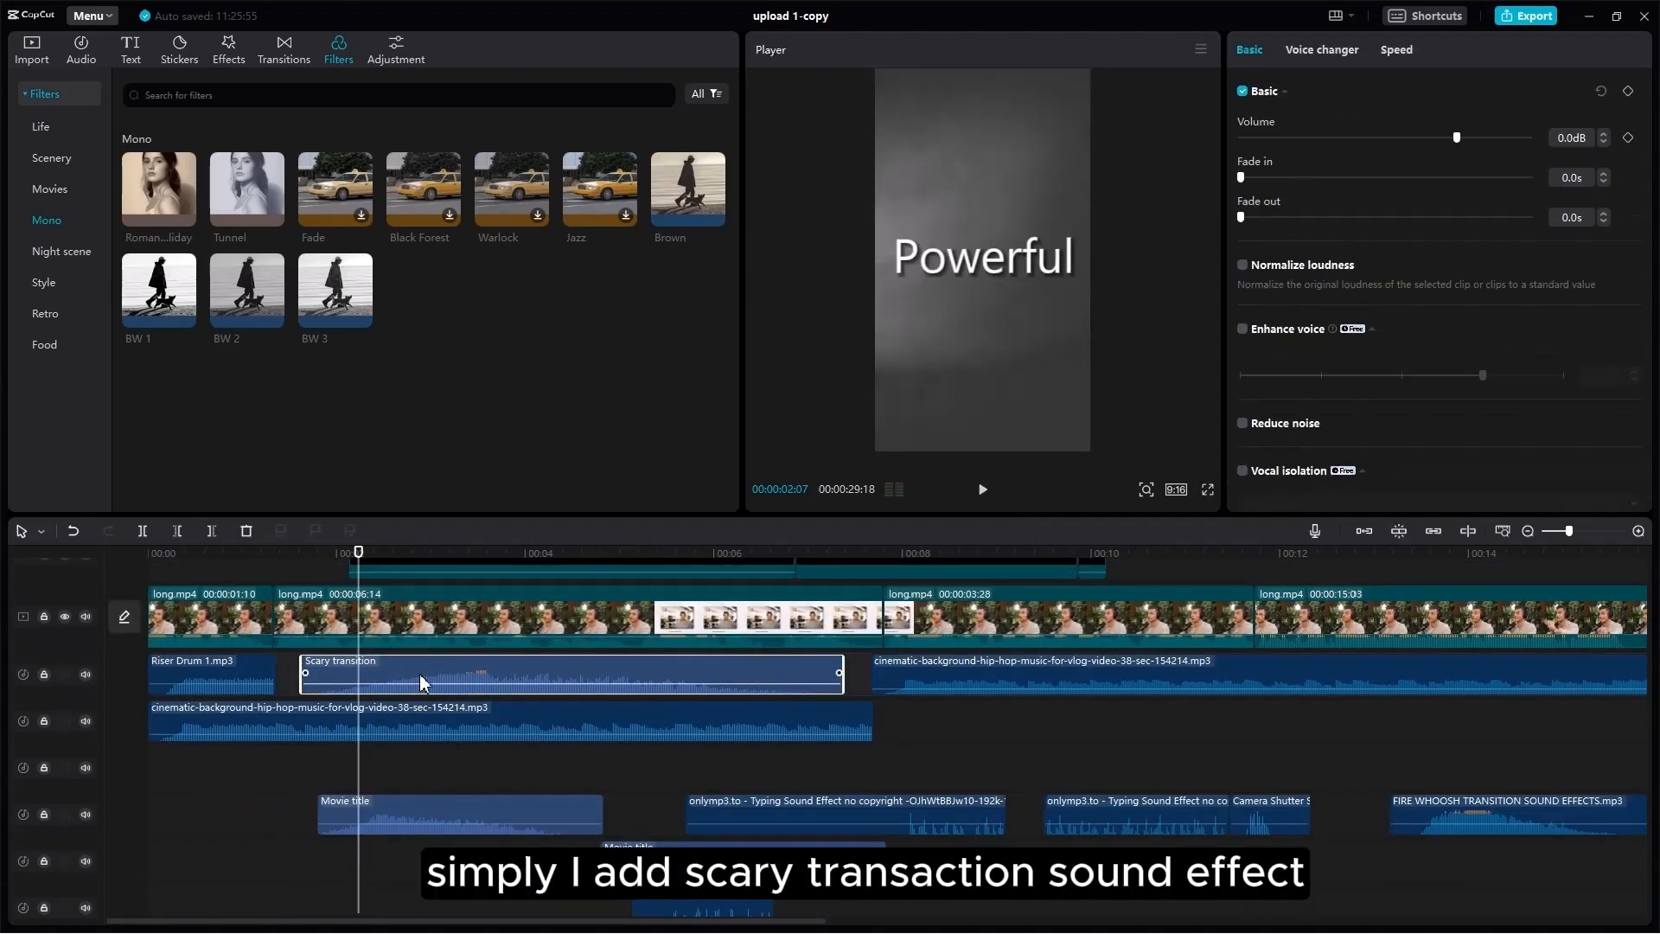
pyautogui.scroll(-1, 420, 675)
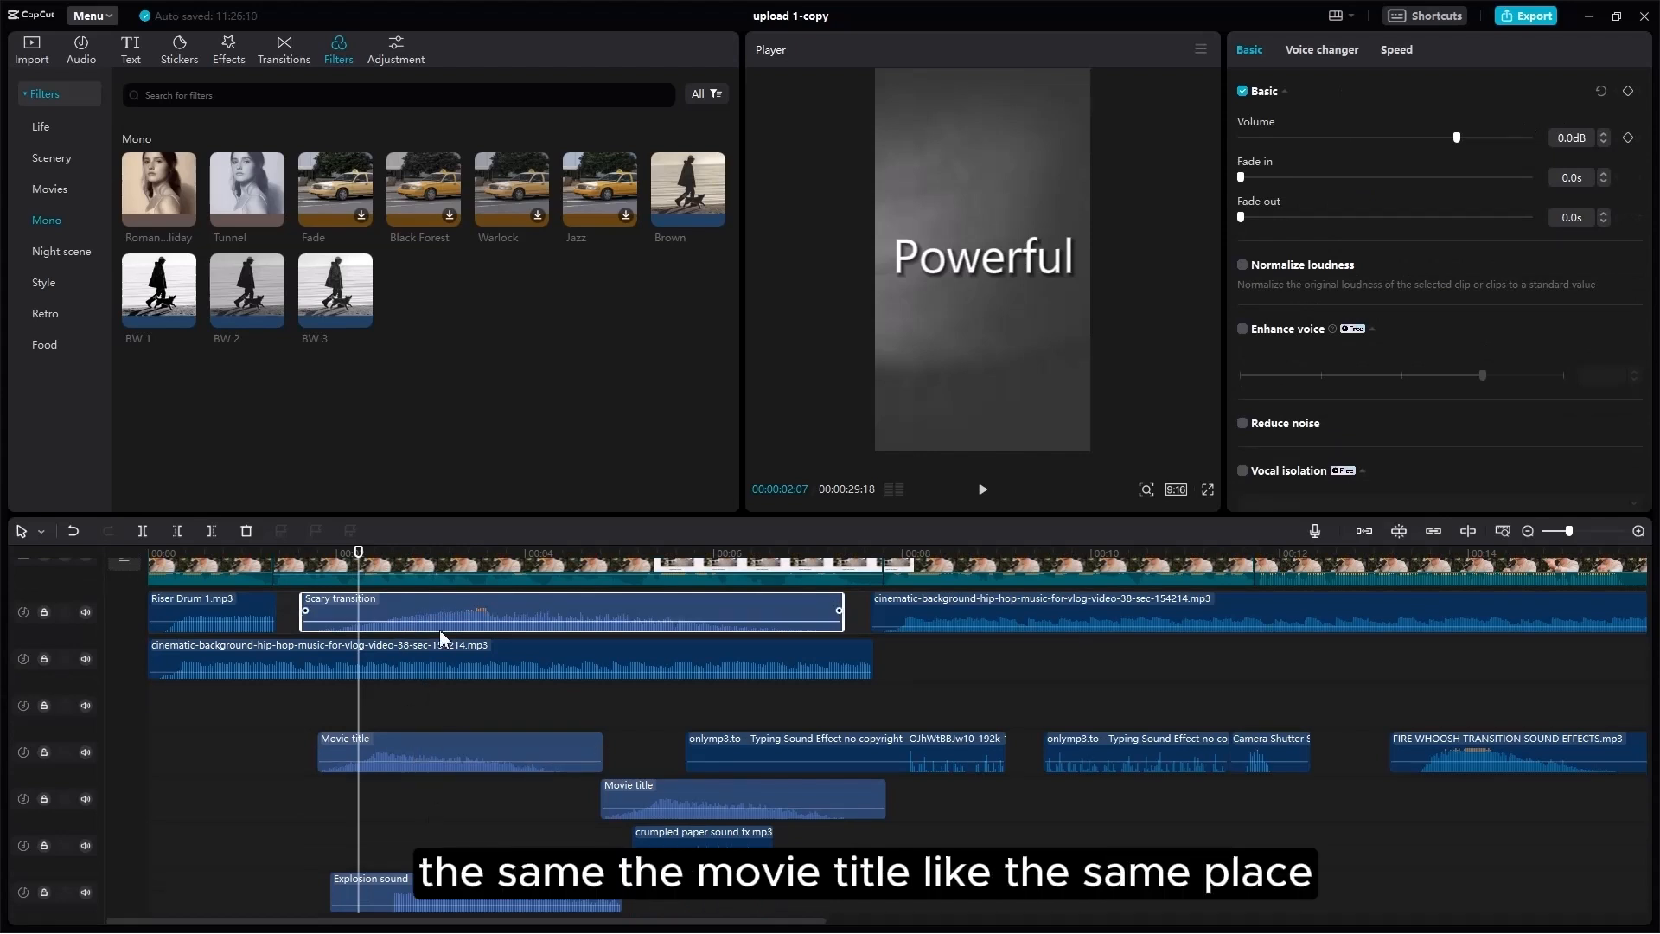
pyautogui.scroll(-2, 435, 782)
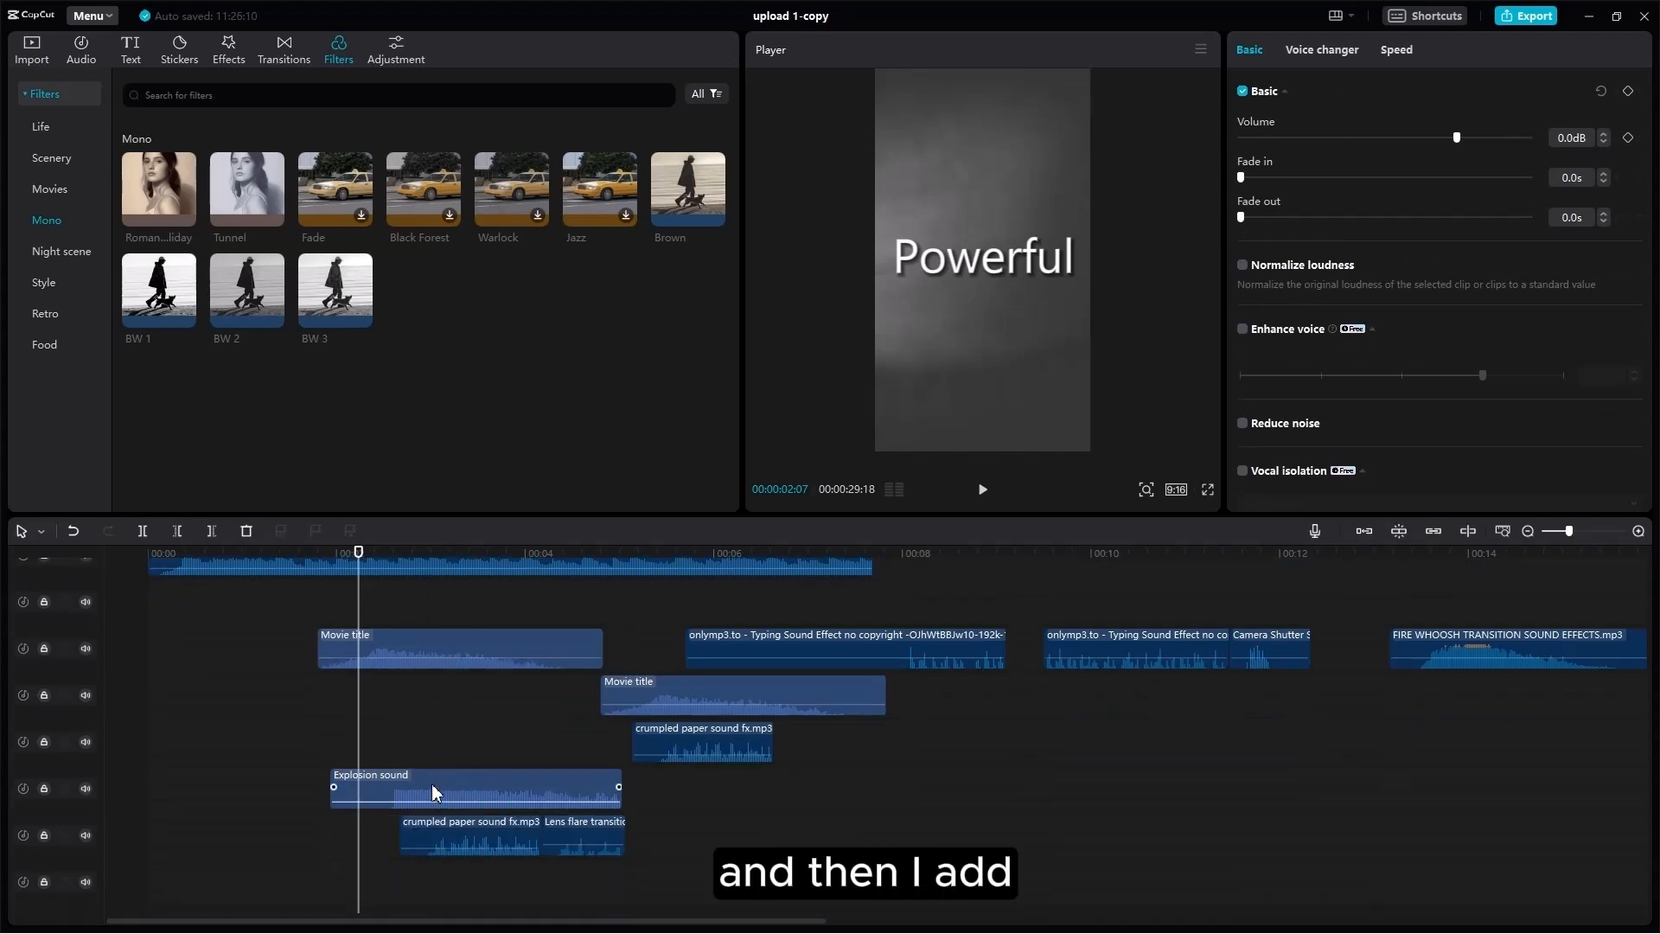
pyautogui.click(439, 743)
pyautogui.moveTo(441, 742); pyautogui.dragTo(359, 761)
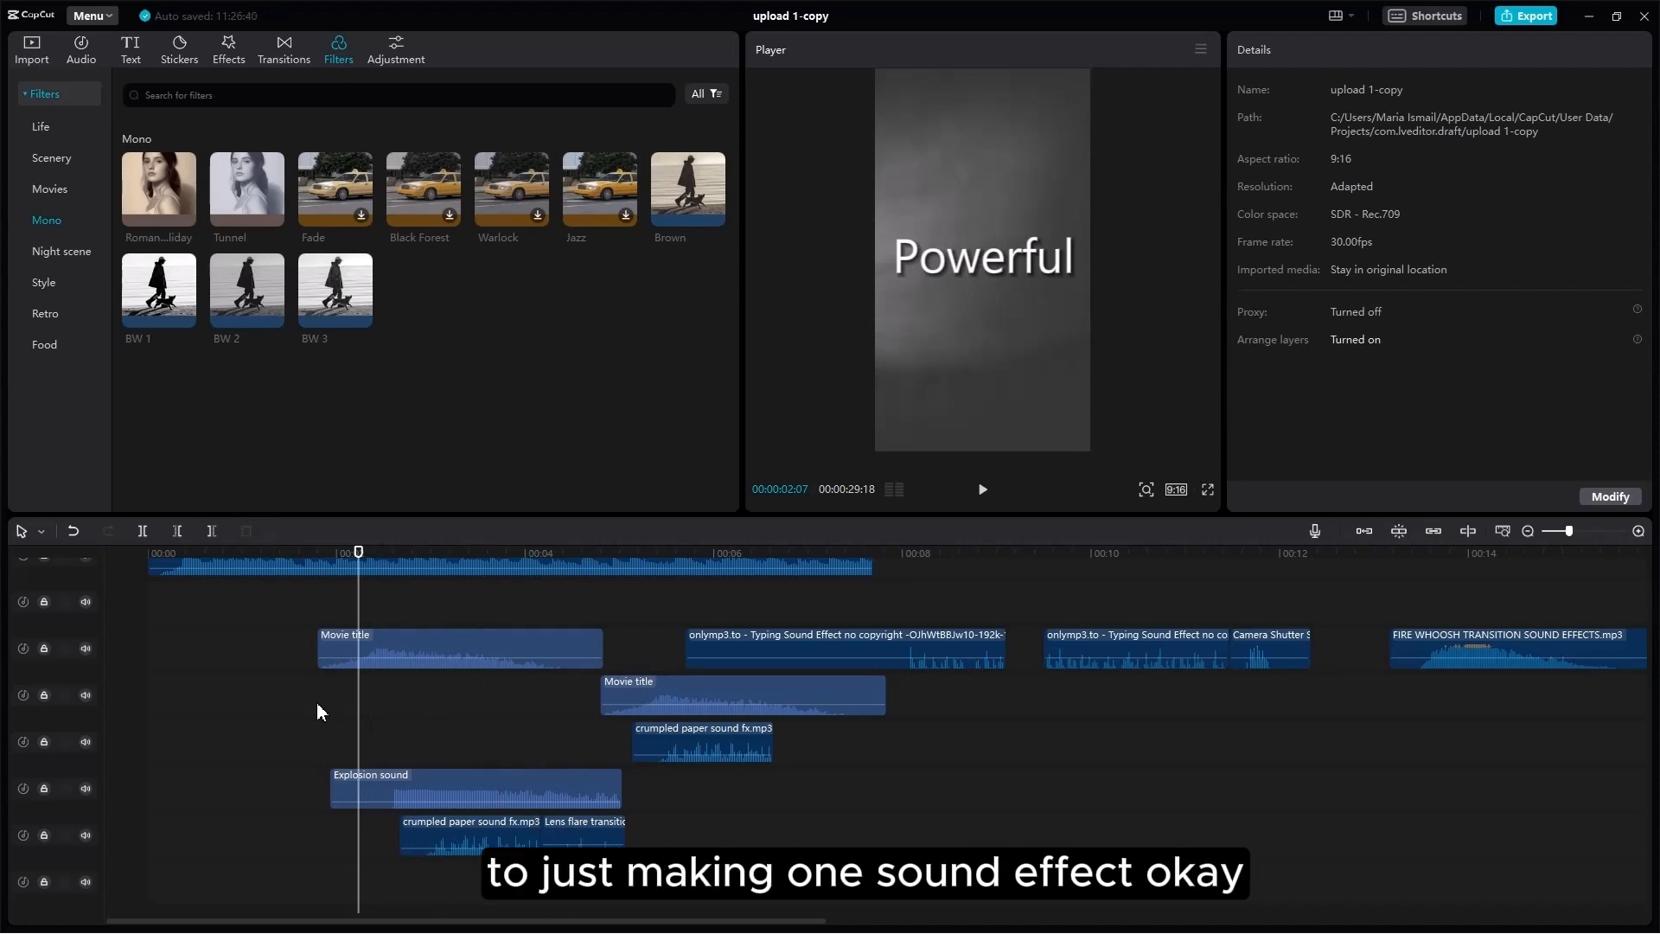
pyautogui.scroll(2, 467, 760)
pyautogui.scroll(1, 474, 750)
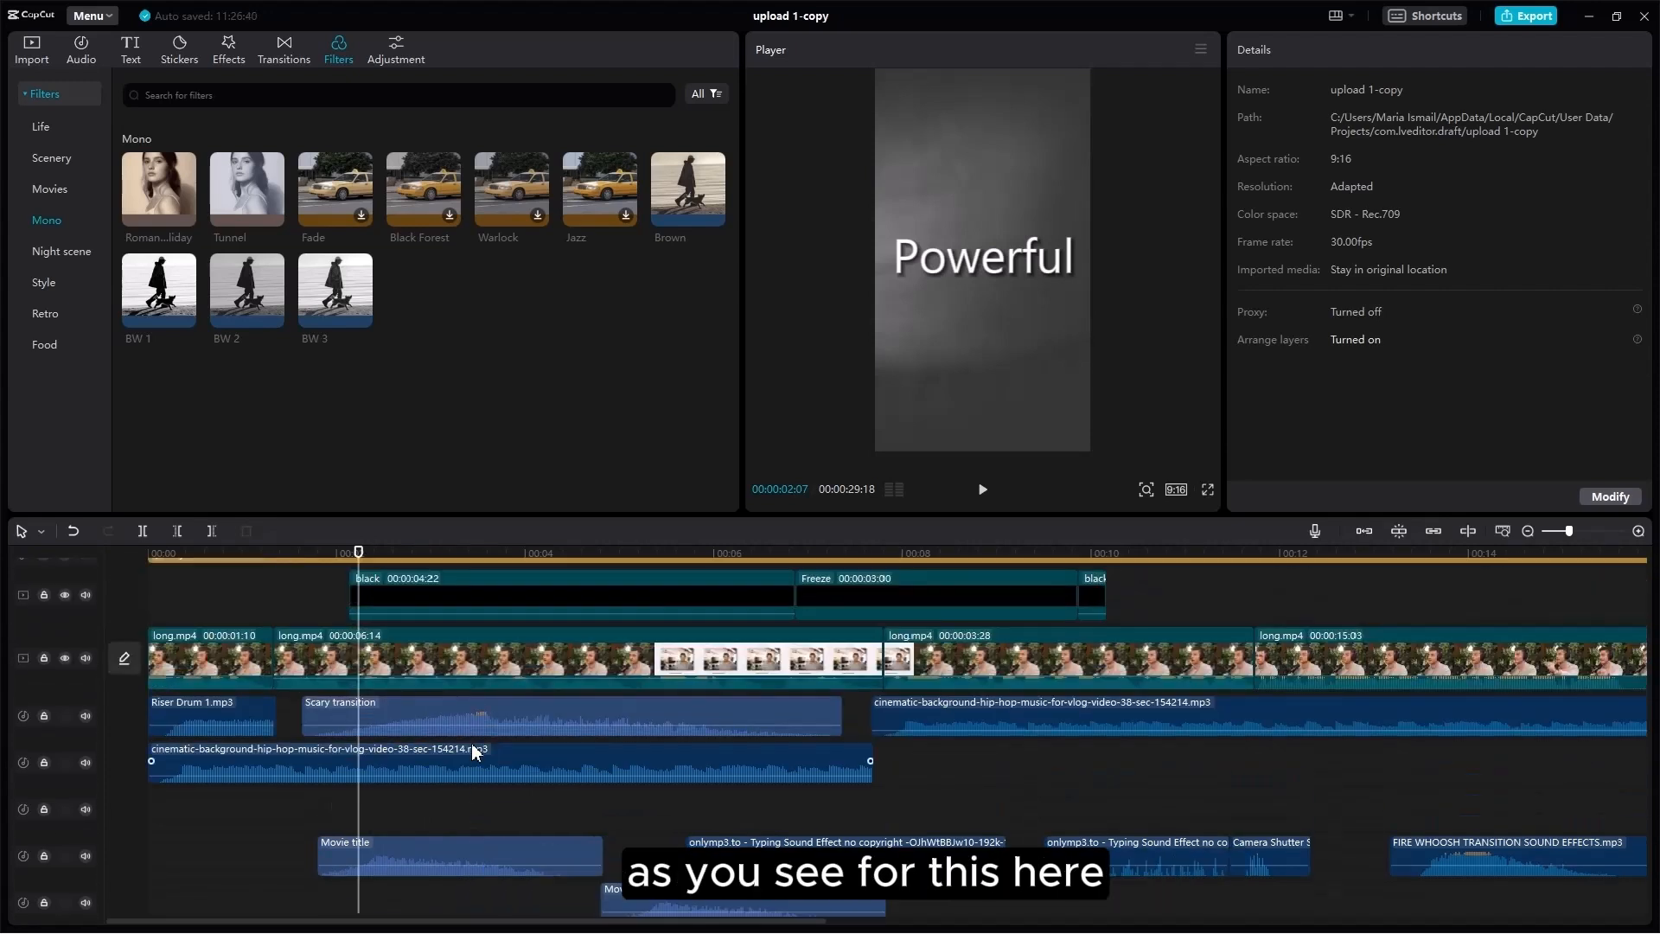
pyautogui.scroll(-1, 472, 756)
pyautogui.moveTo(664, 747)
pyautogui.mouseDown()
pyautogui.moveTo(606, 746)
pyautogui.moveTo(678, 747)
pyautogui.mouseUp()
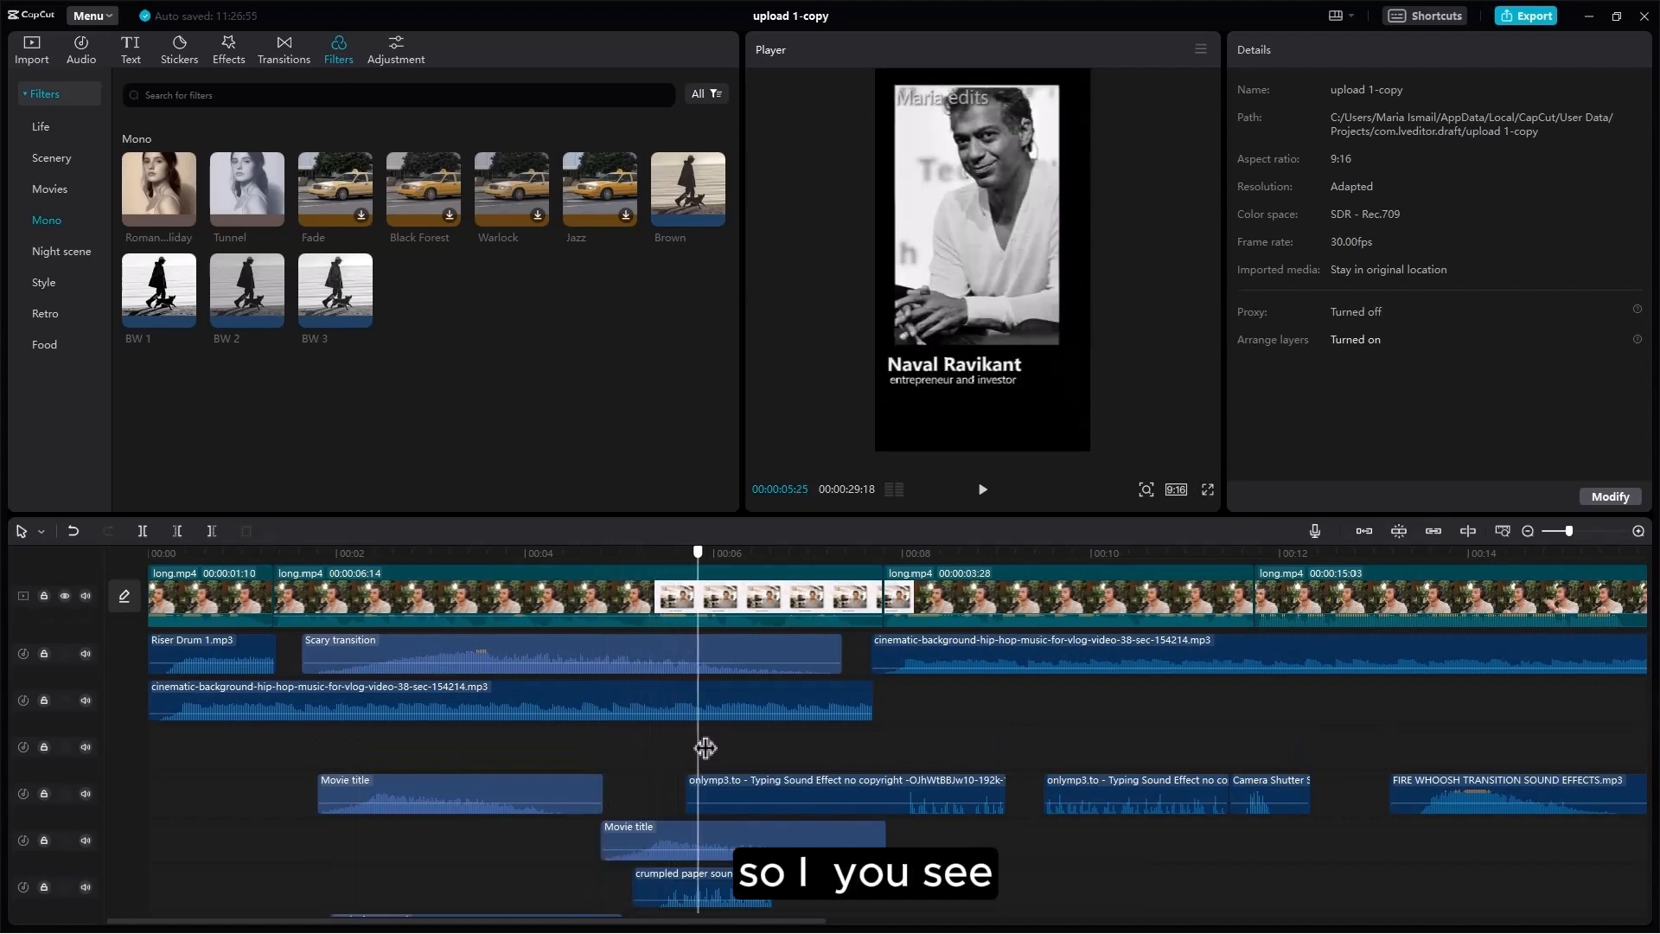
# Step: Select the black-and-white overlay photo and check its mask settings
pyautogui.scroll(5, 701, 747)
pyautogui.scroll(5, 782, 716)
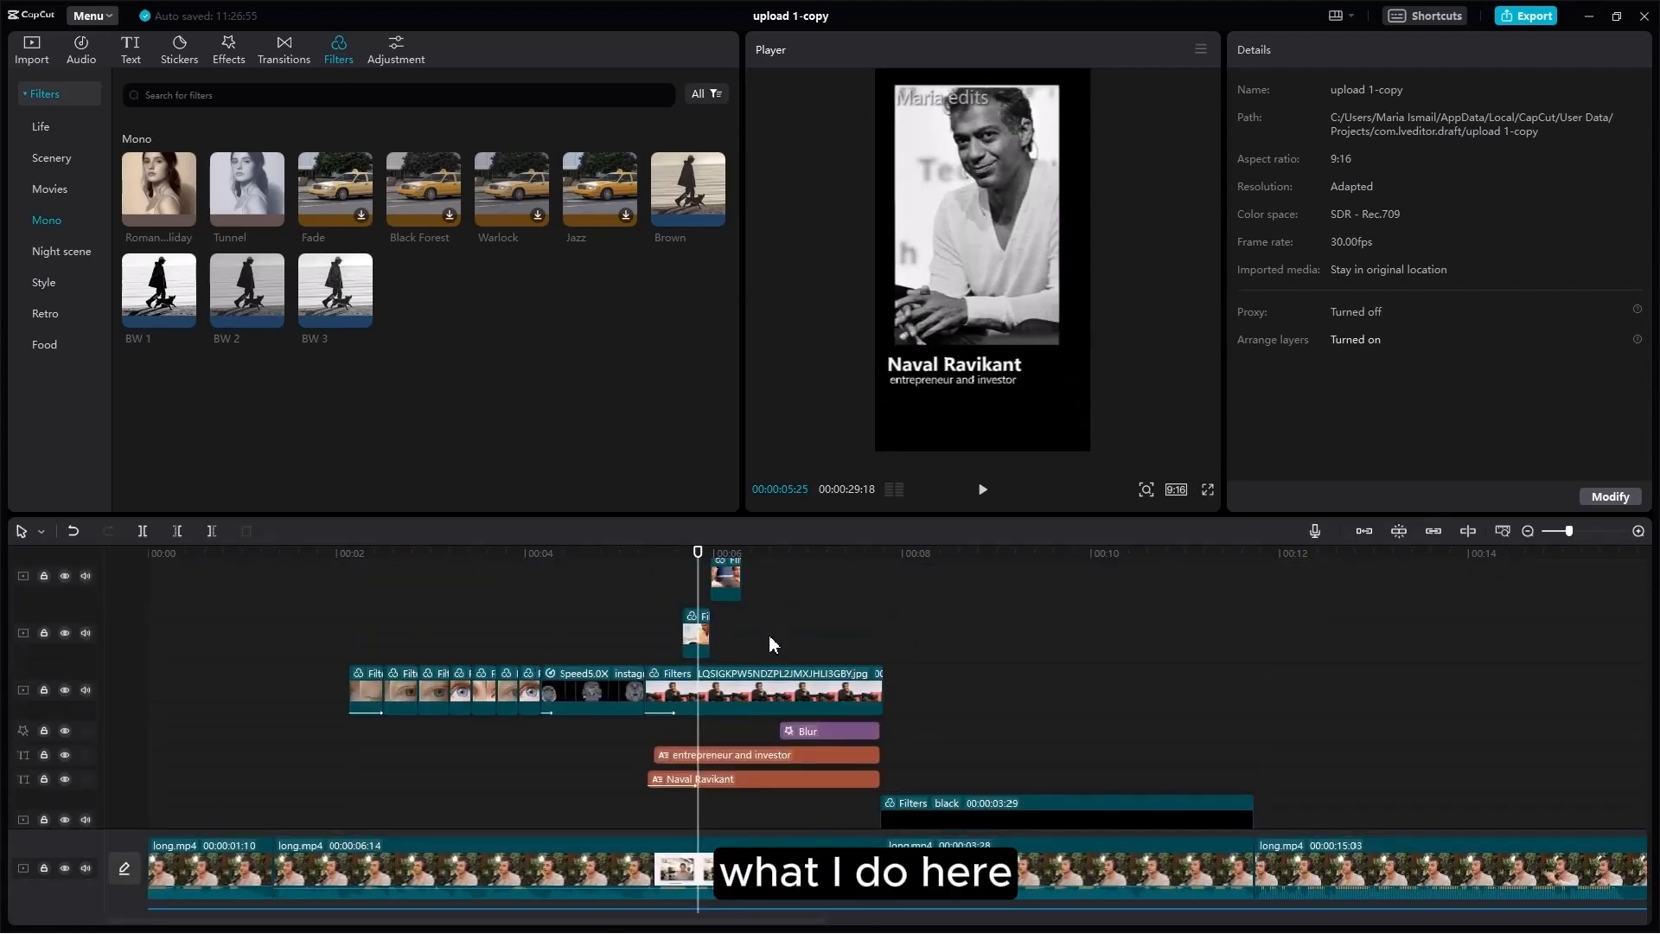
pyautogui.click(696, 749)
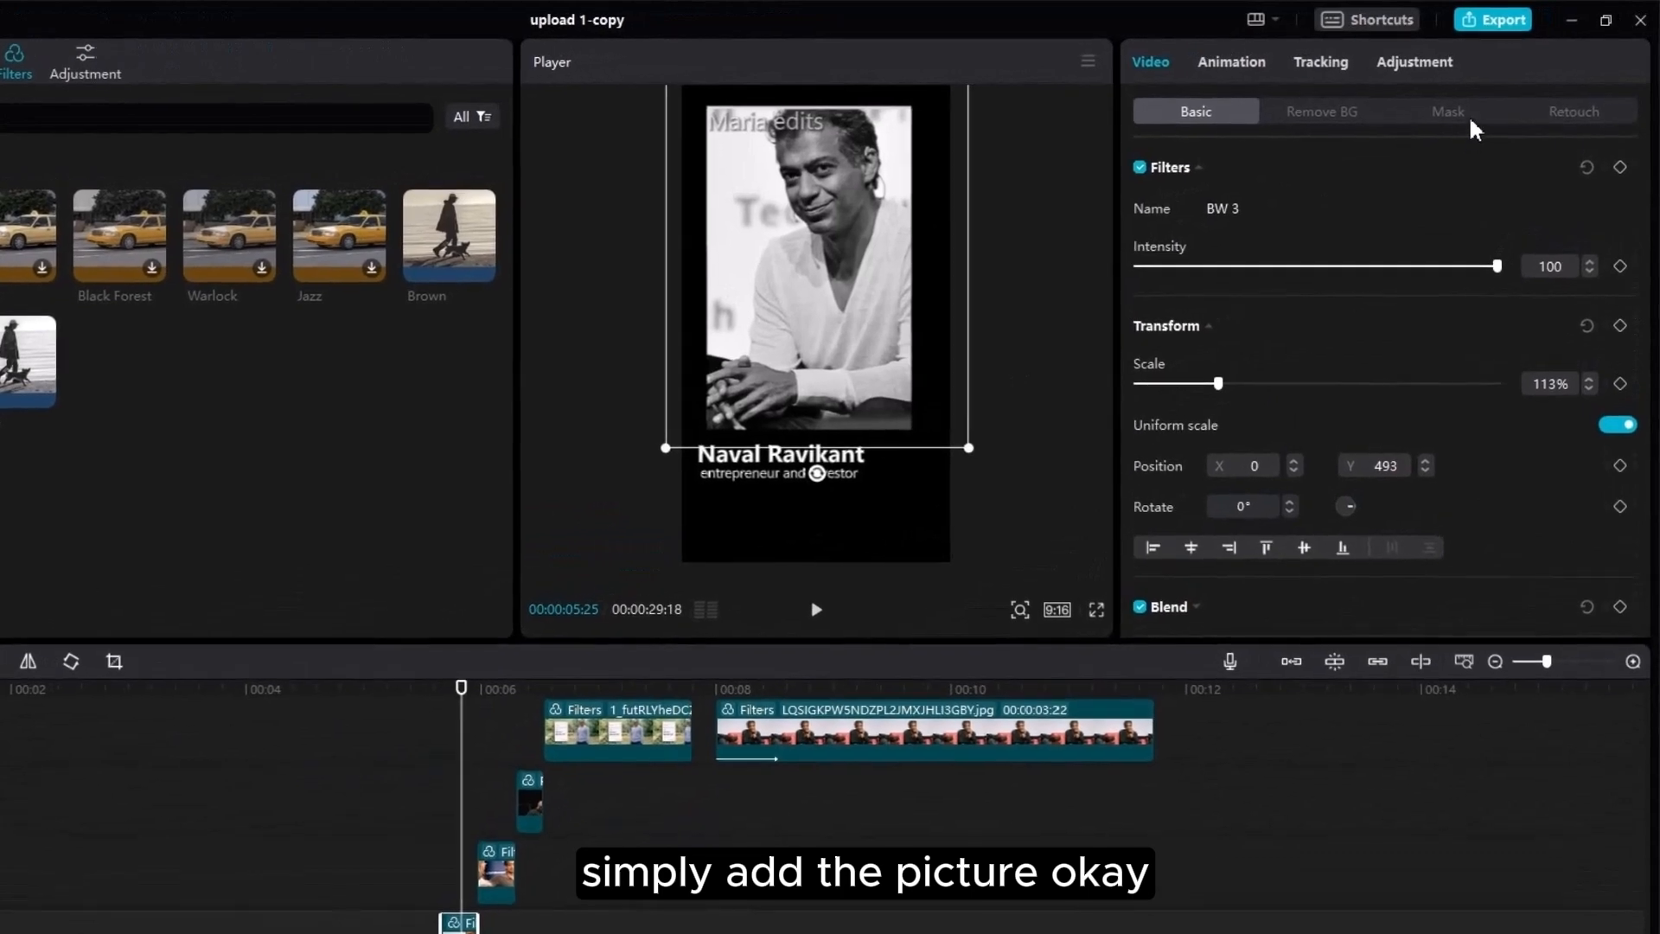
pyautogui.click(1471, 113)
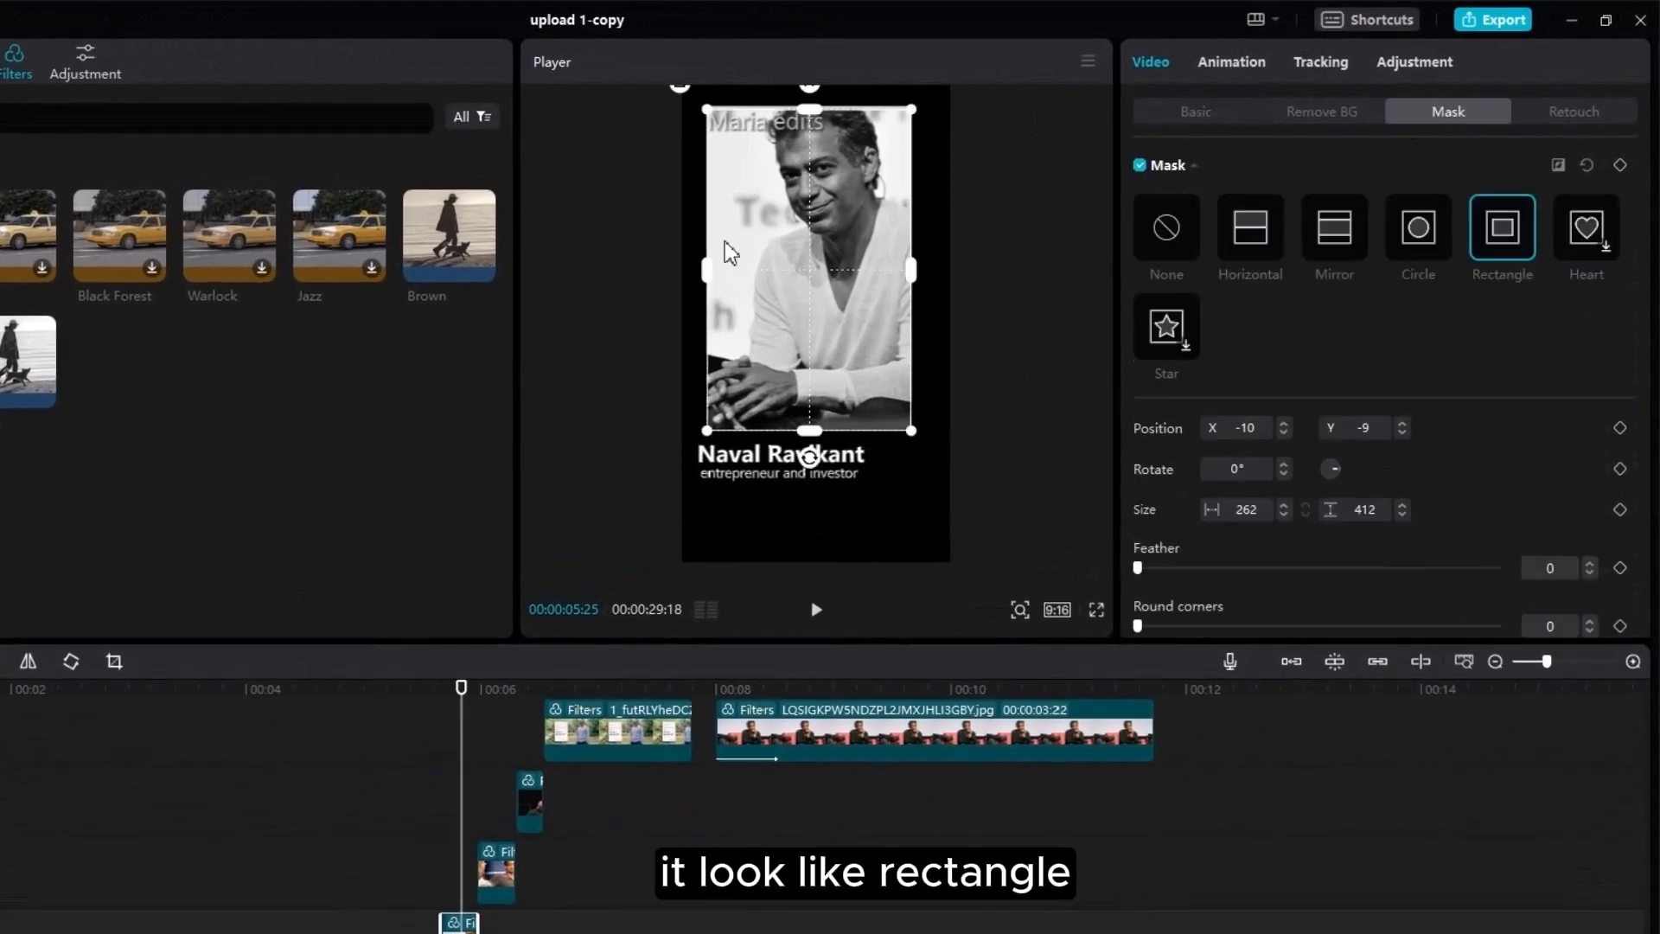
pyautogui.click(1178, 119)
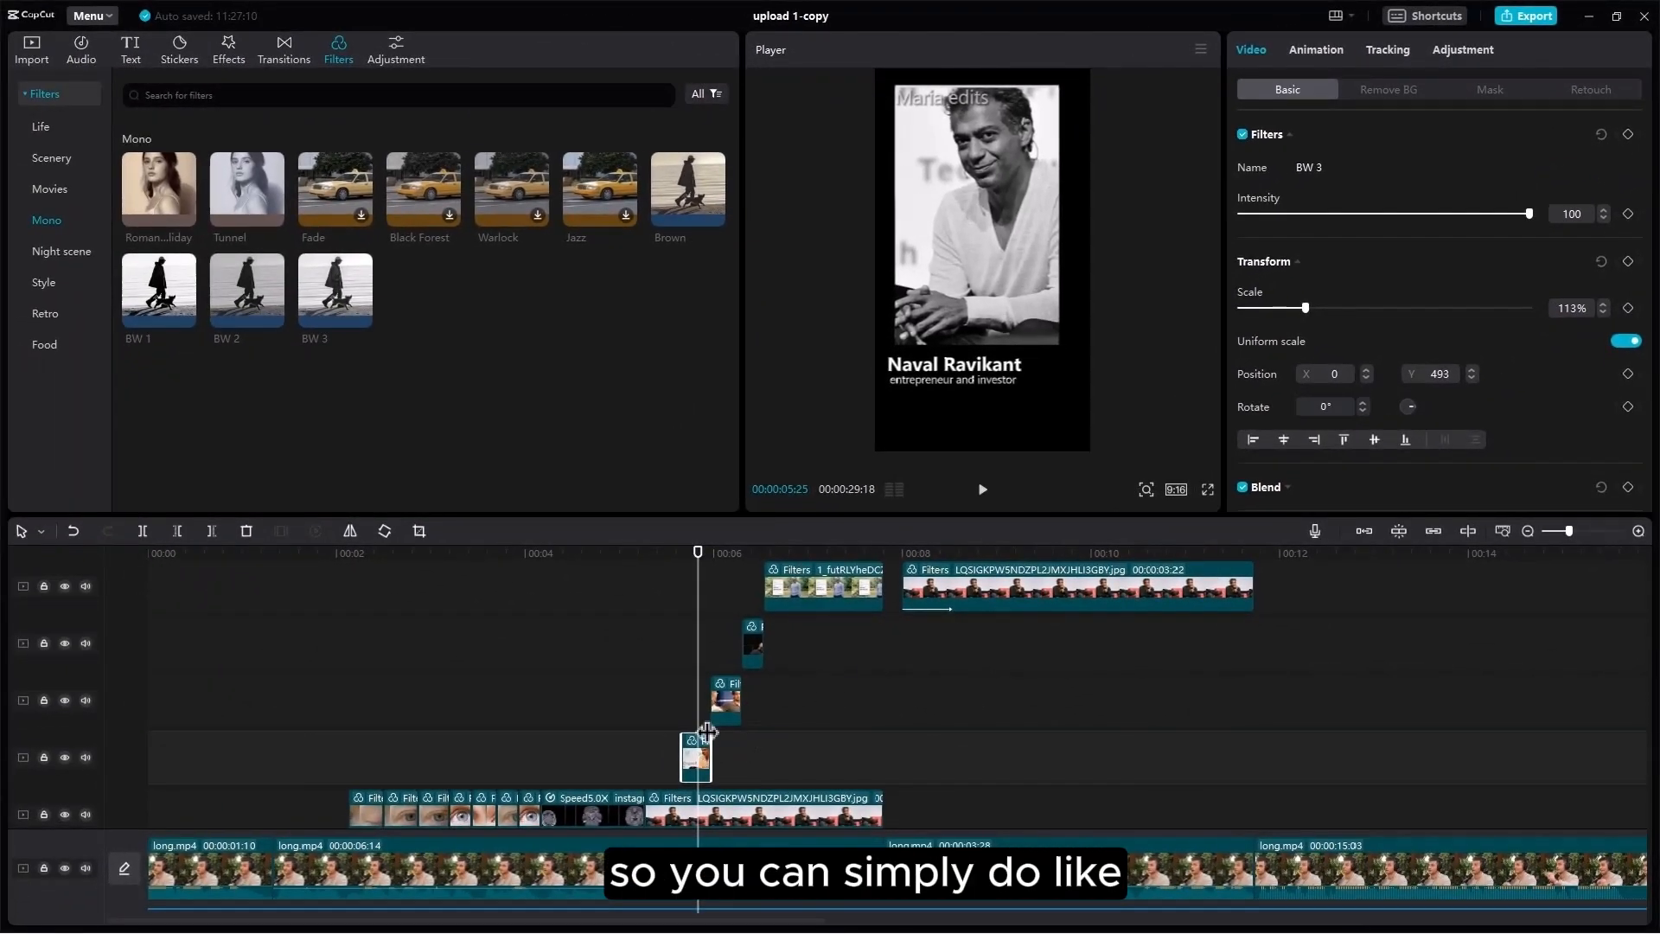
# Step: Duplicate the short overlay picture clip with Ctrl+C / Ctrl+V at the playhead
pyautogui.moveTo(1572, 540); pyautogui.dragTo(1584, 531)
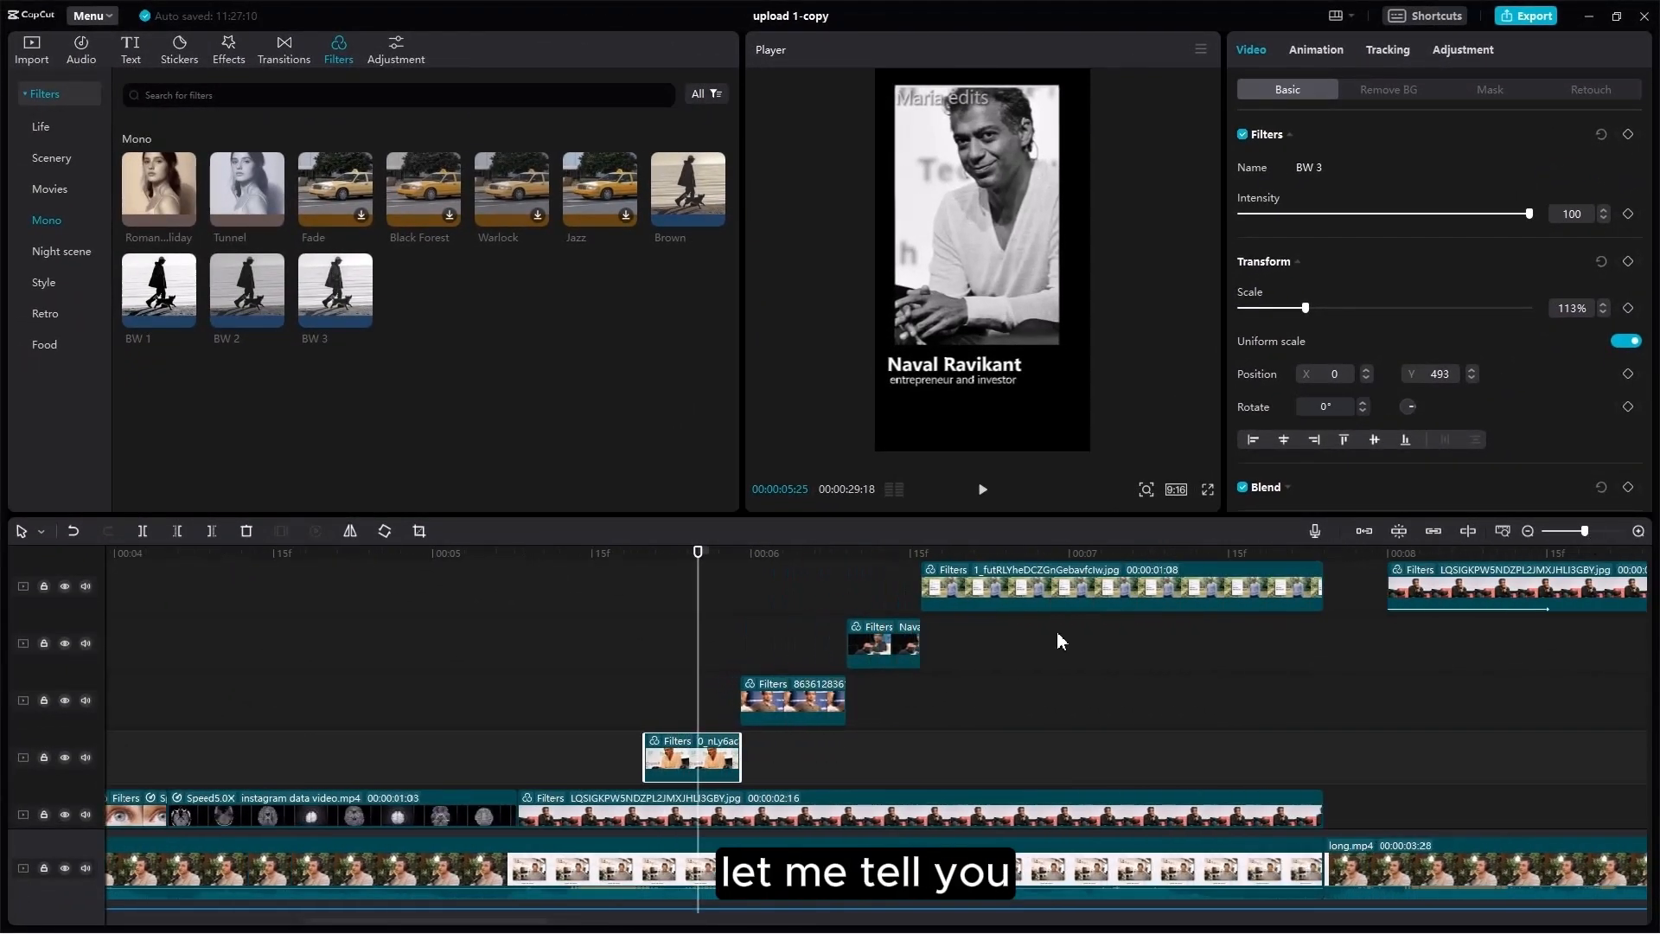
pyautogui.click(745, 678)
pyautogui.click(688, 751)
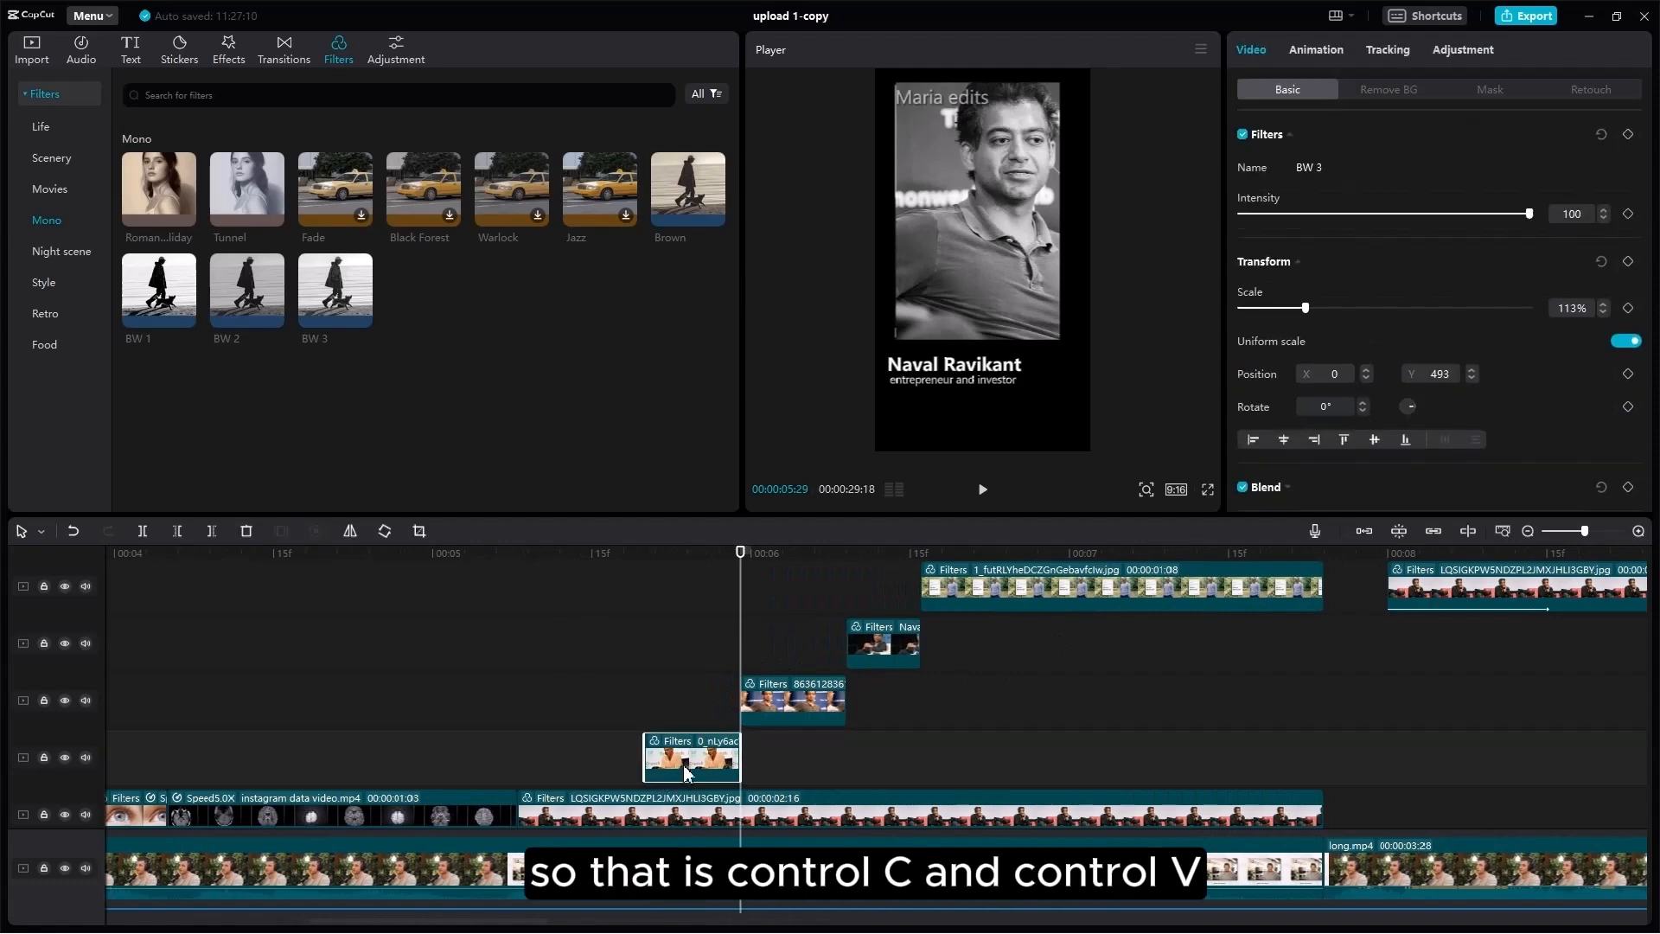
pyautogui.hotkey('ctrl', 'c')
pyautogui.hotkey('ctrl', 'v')
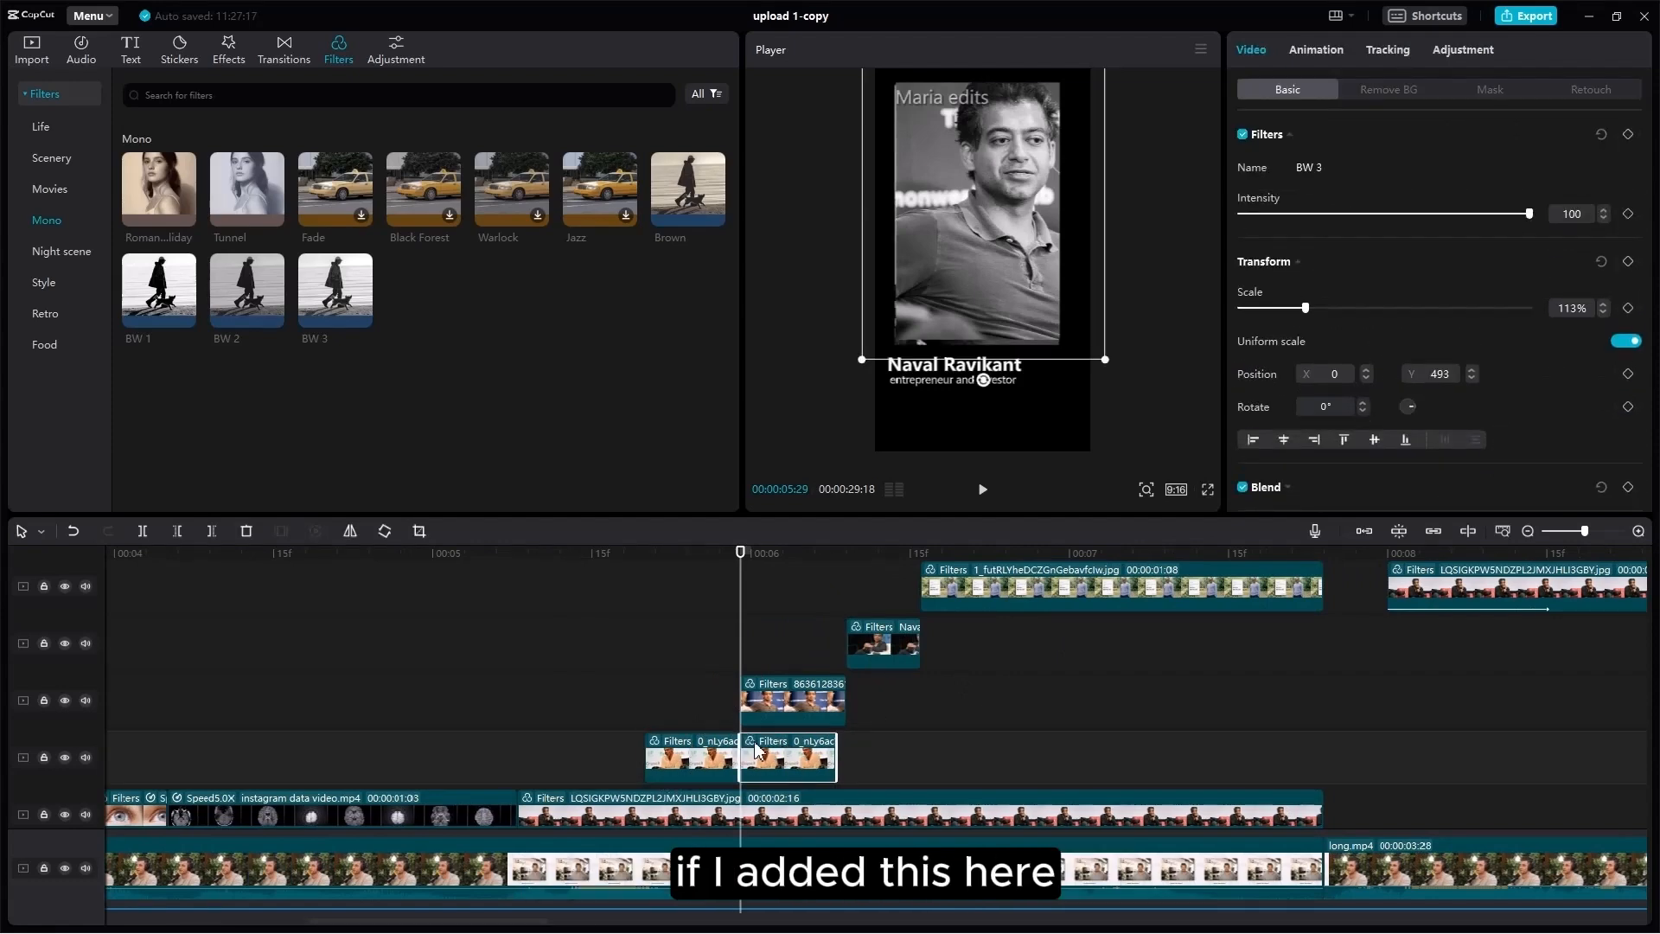
# Step: Hide the overlay track above, then select the pasted copy at 00:00:06:03 and open the media library
pyautogui.click(781, 709)
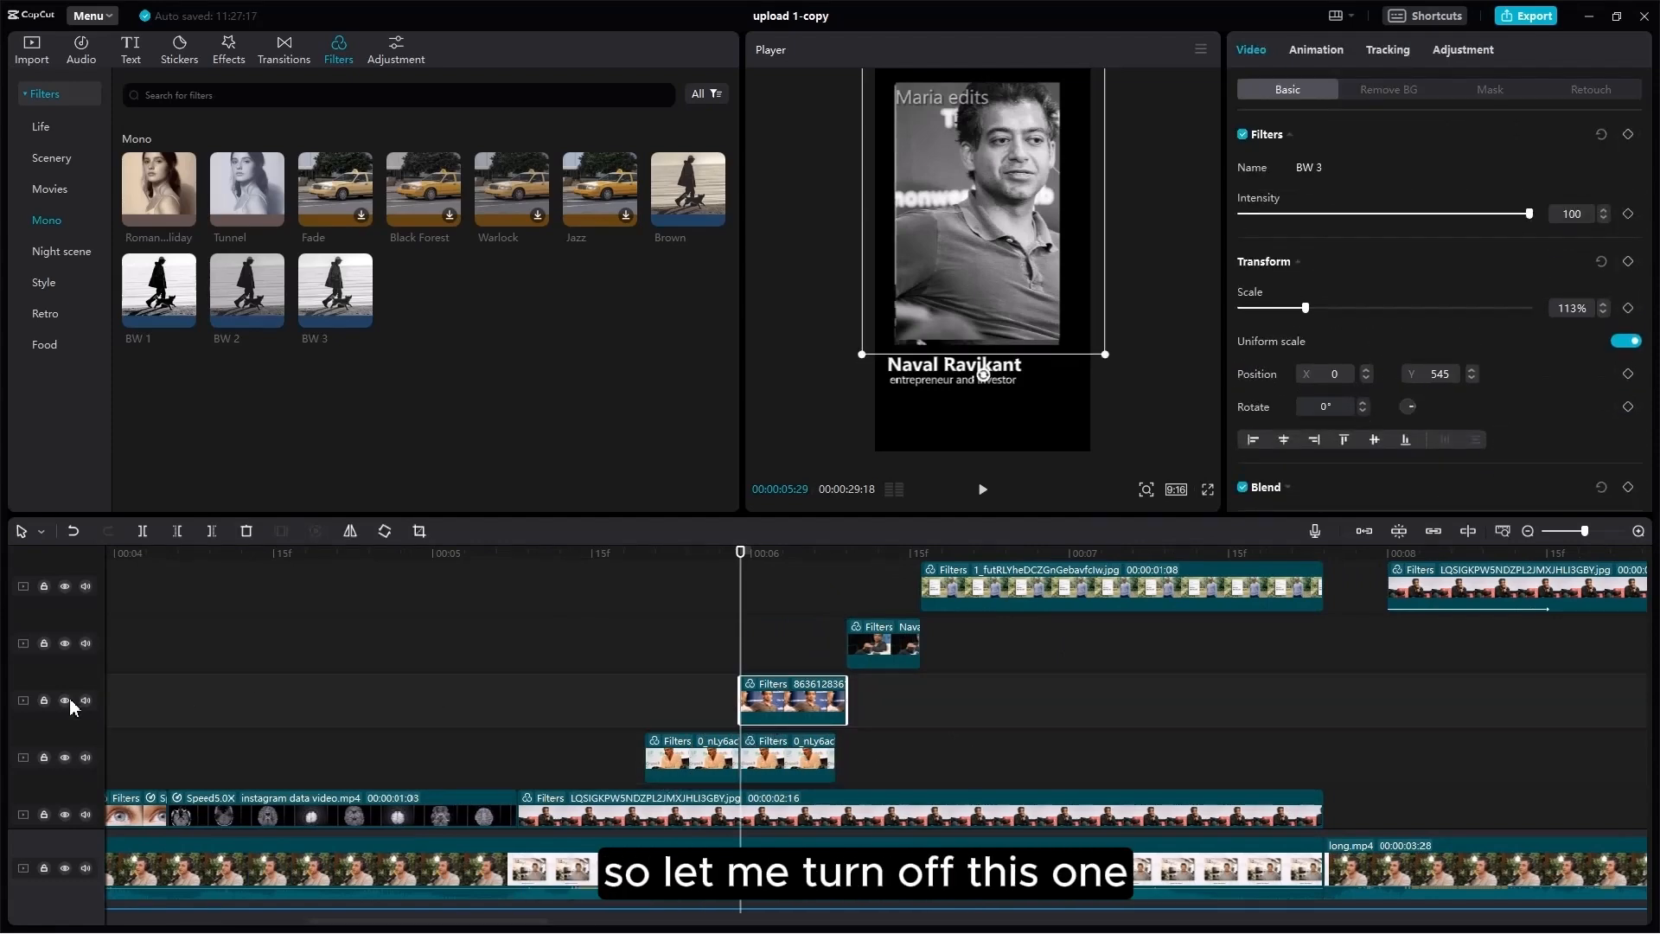
pyautogui.click(65, 700)
pyautogui.click(785, 645)
pyautogui.click(797, 759)
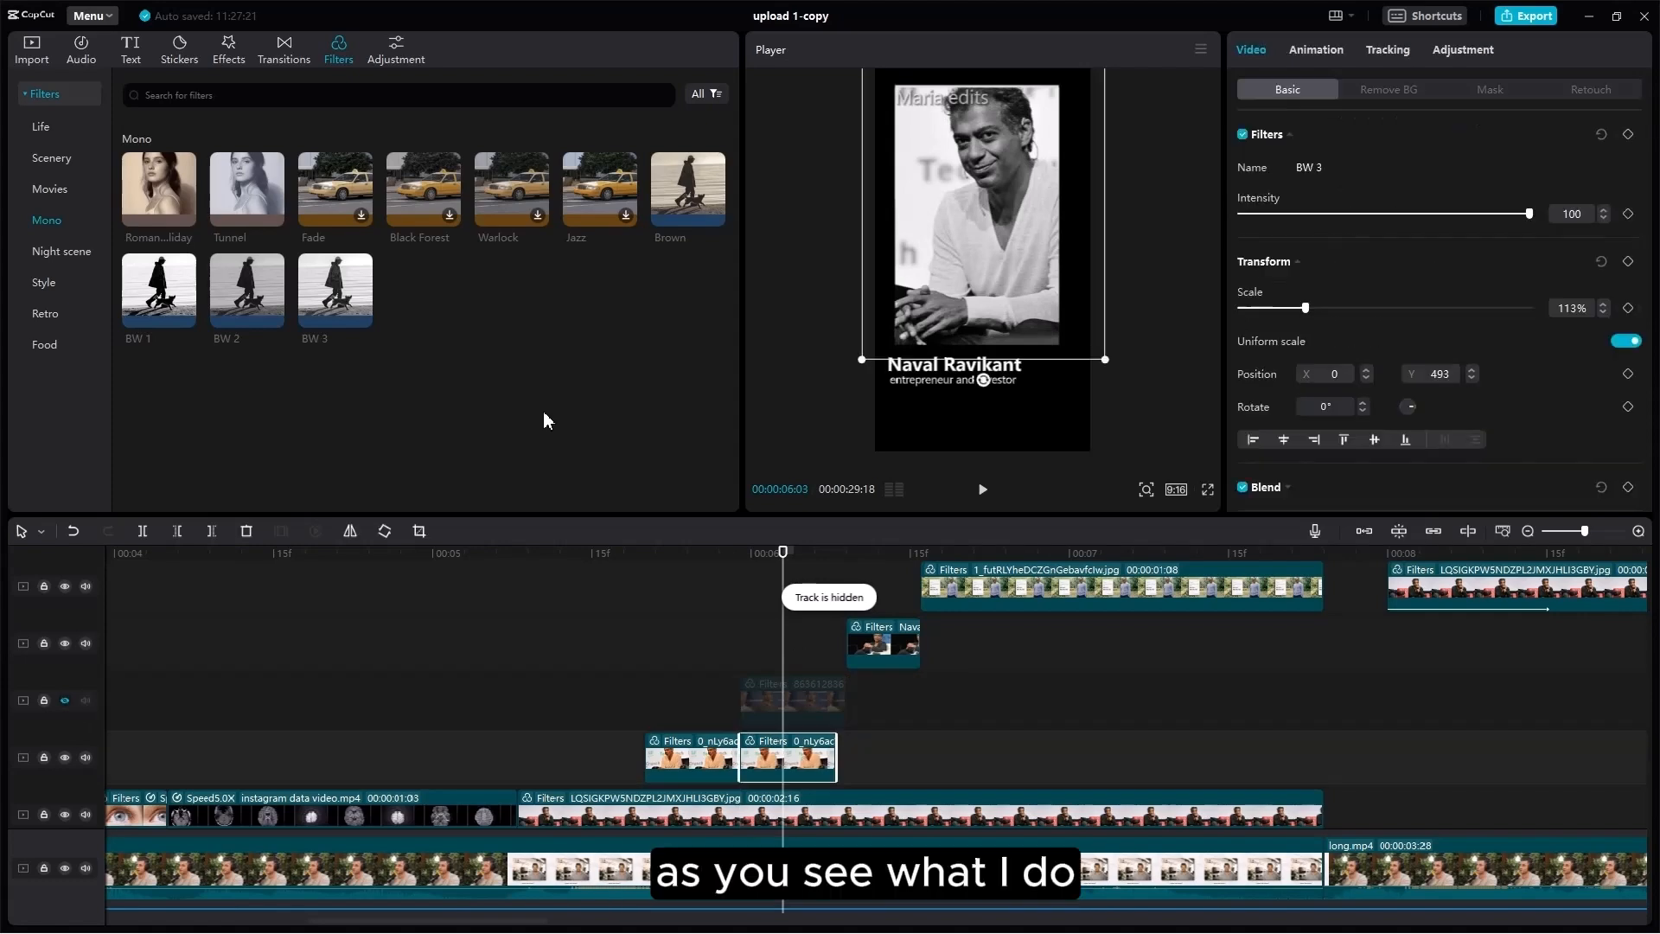
pyautogui.click(42, 52)
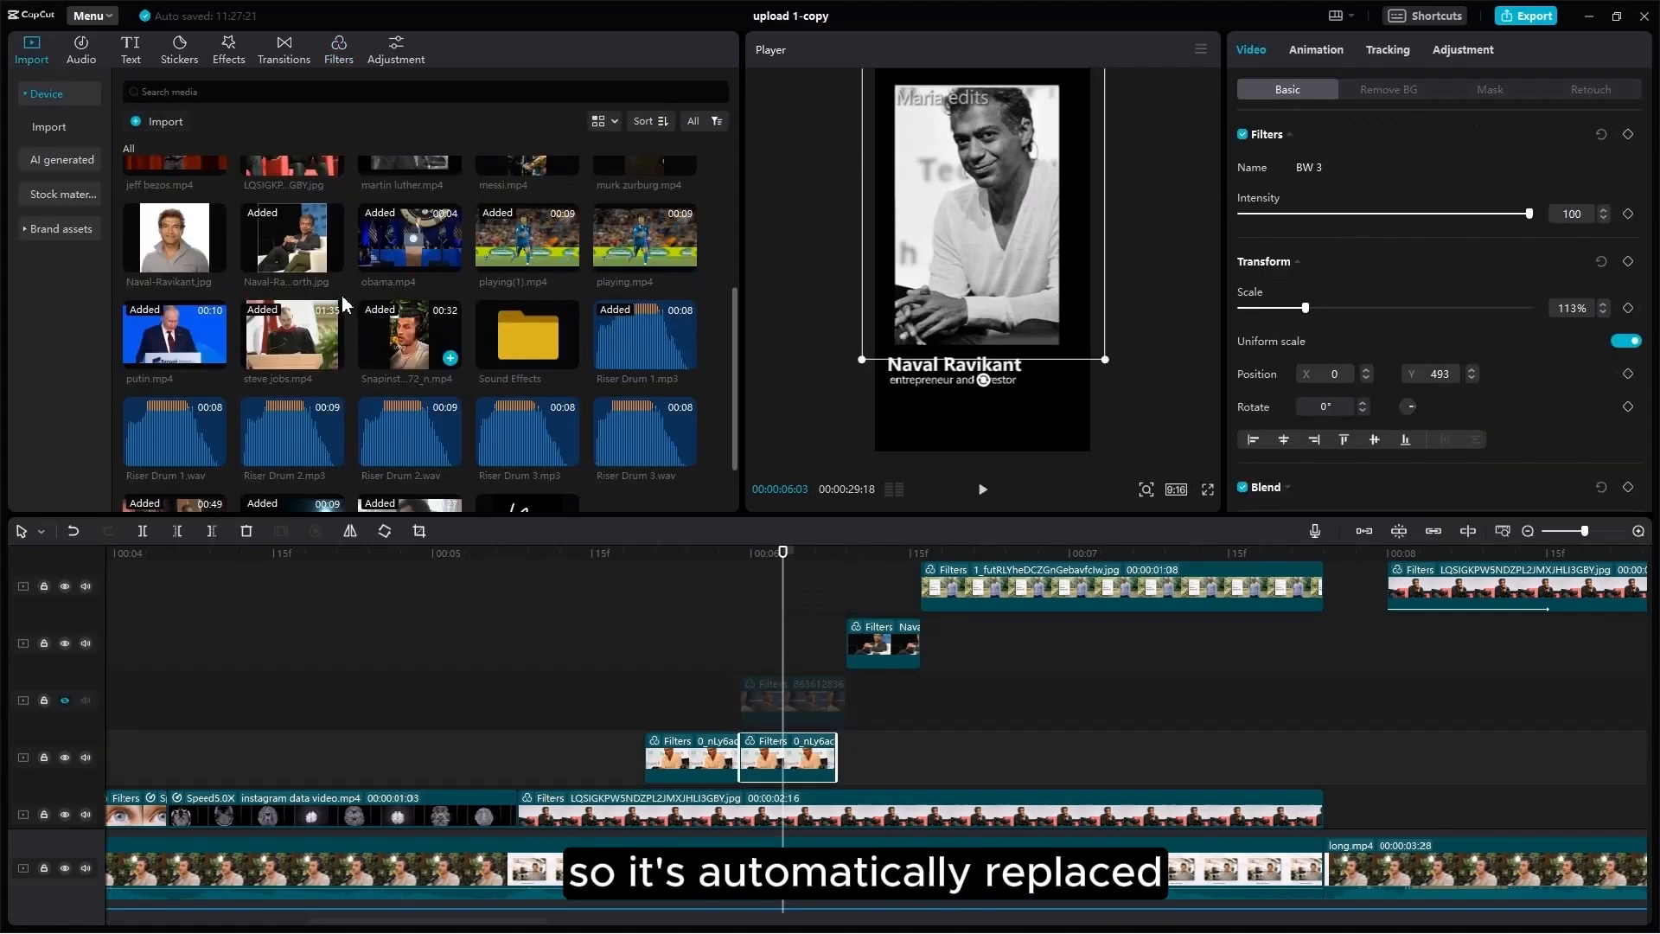
# Step: Replace the pasted copy with the portrait photo, undoing an accidental nudge
pyautogui.scroll(3, 350, 303)
pyautogui.moveTo(294, 393); pyautogui.dragTo(776, 755)
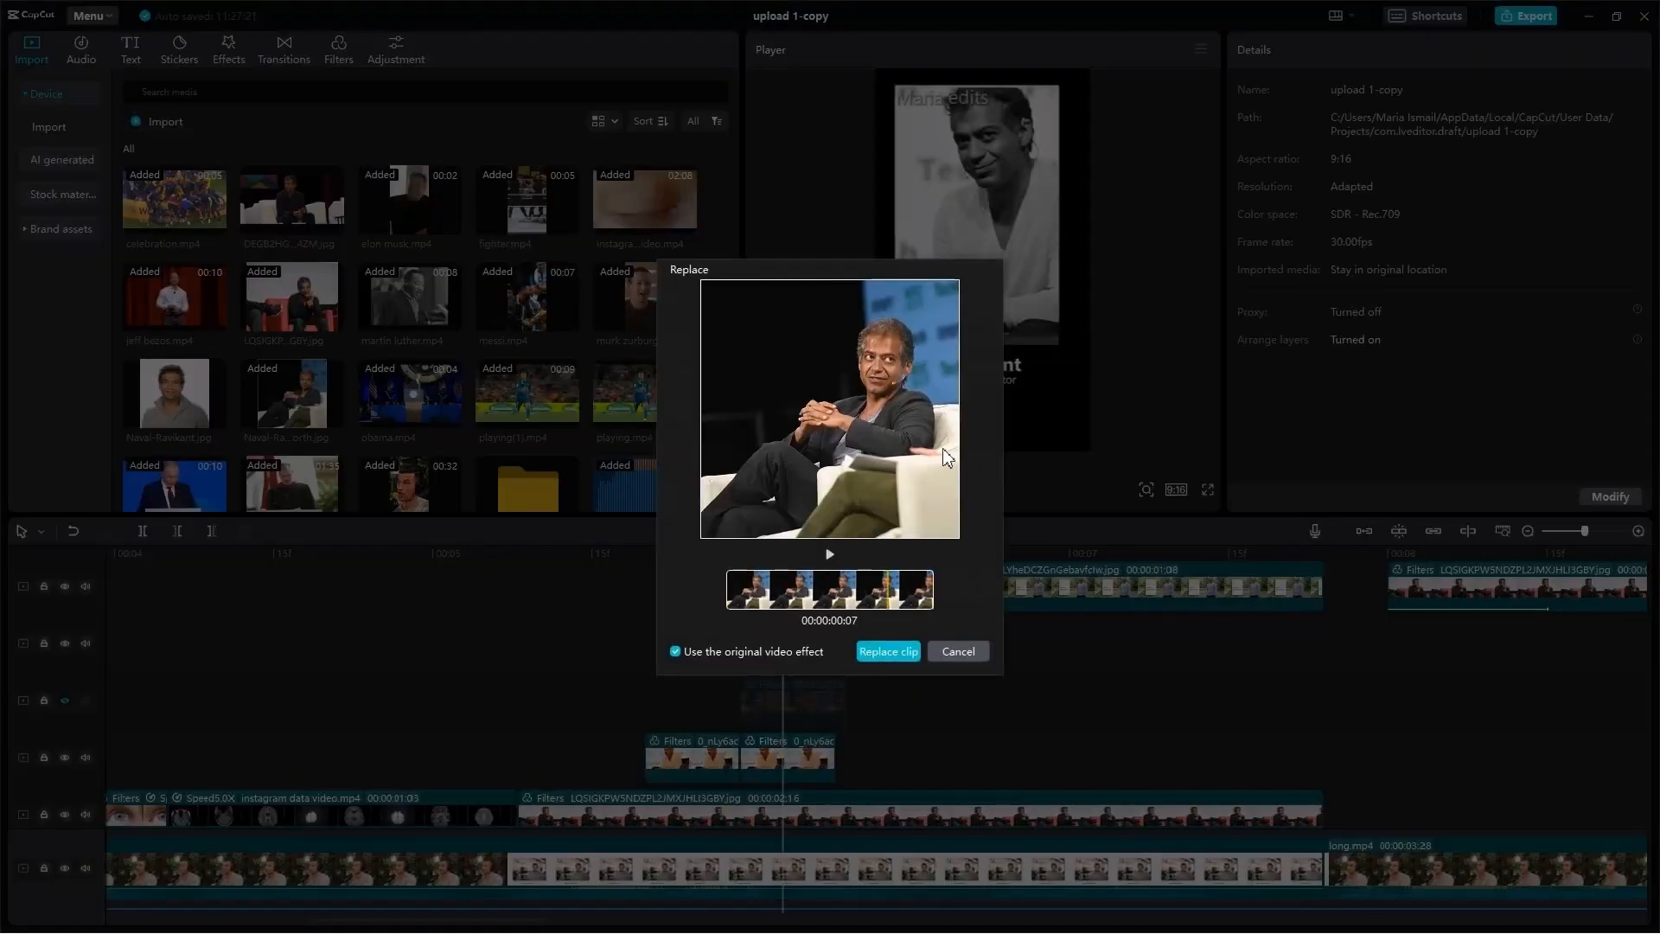
pyautogui.click(872, 651)
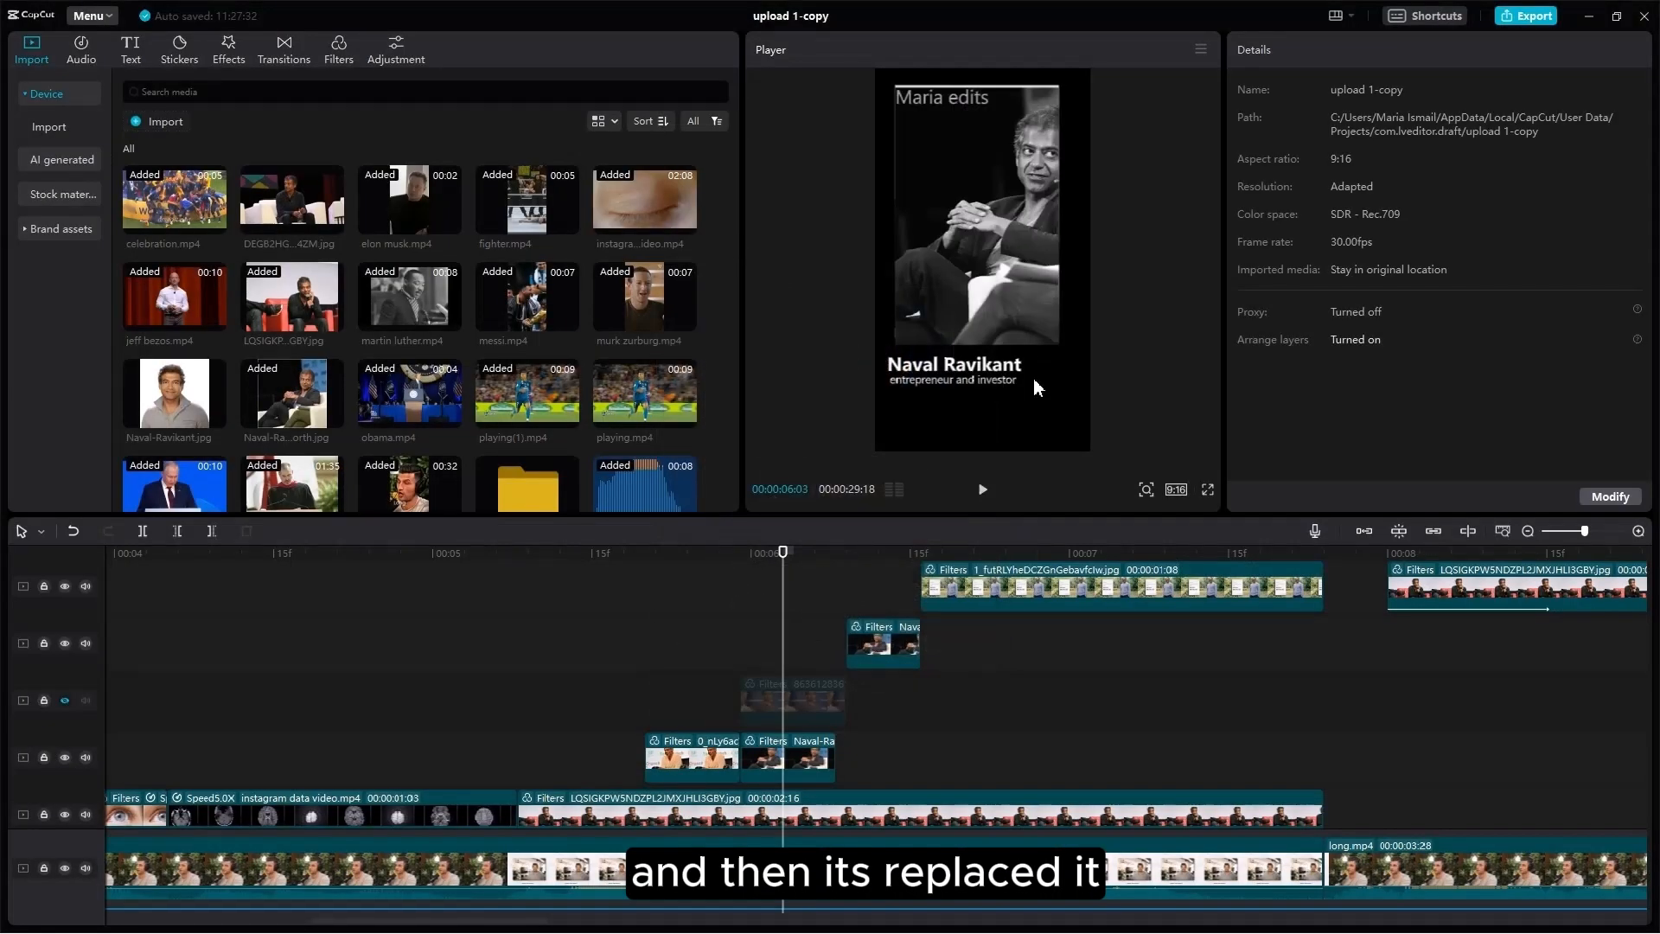
pyautogui.click(1062, 192)
pyautogui.moveTo(1012, 225); pyautogui.dragTo(1004, 220)
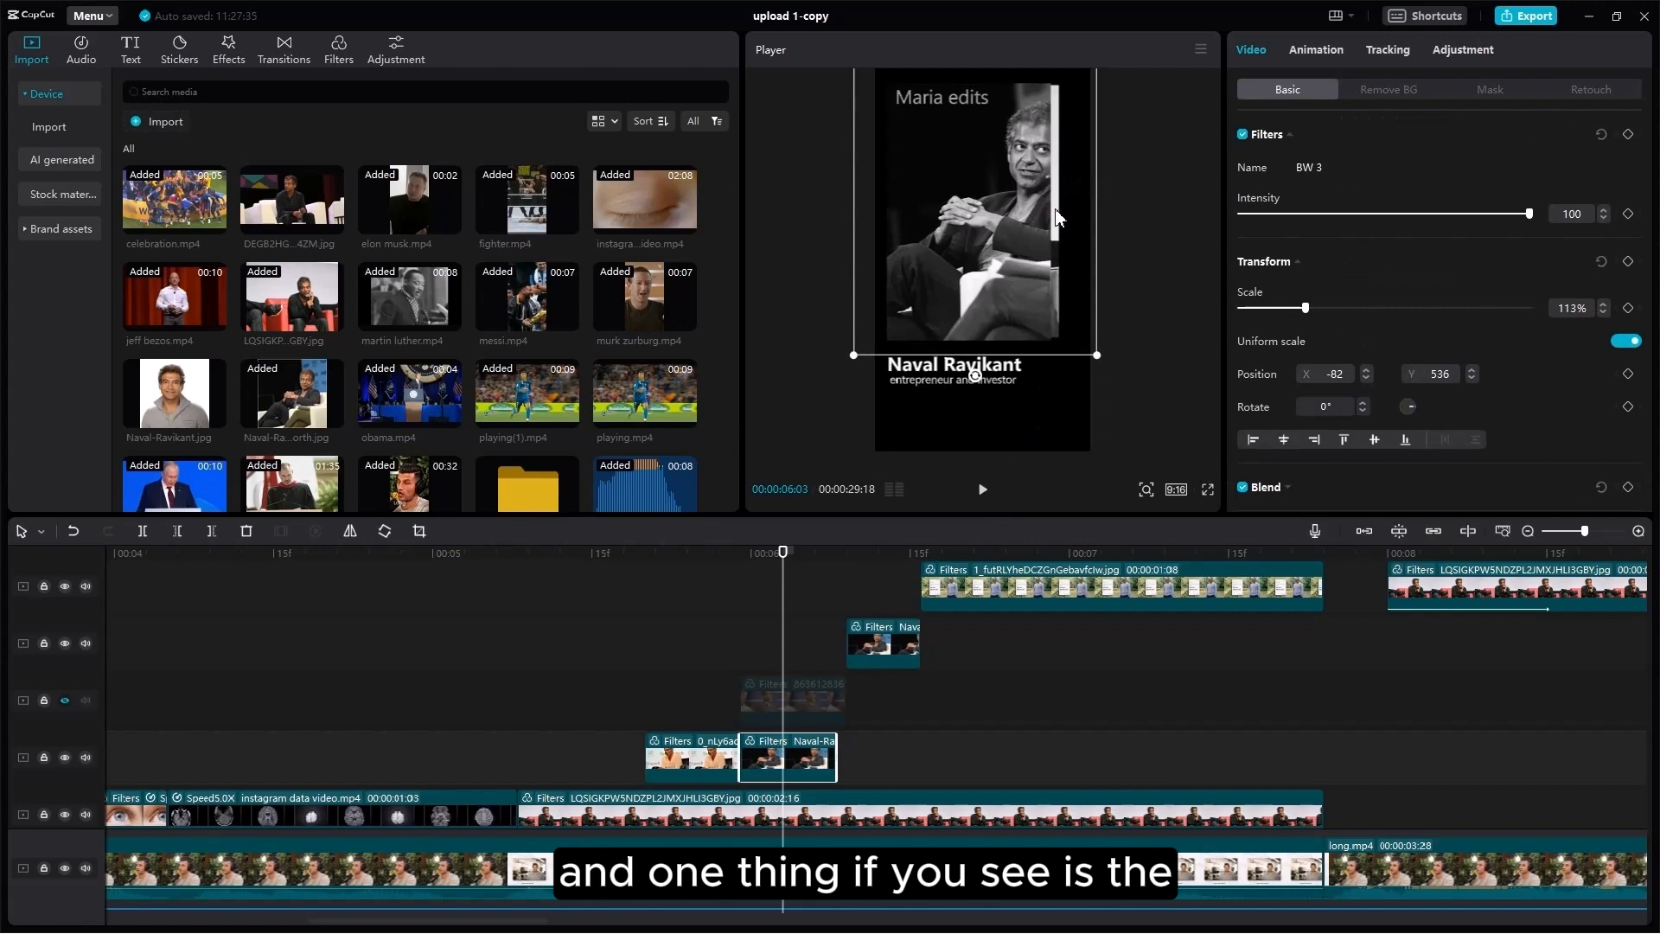
pyautogui.hotkey('ctrl', 'z')
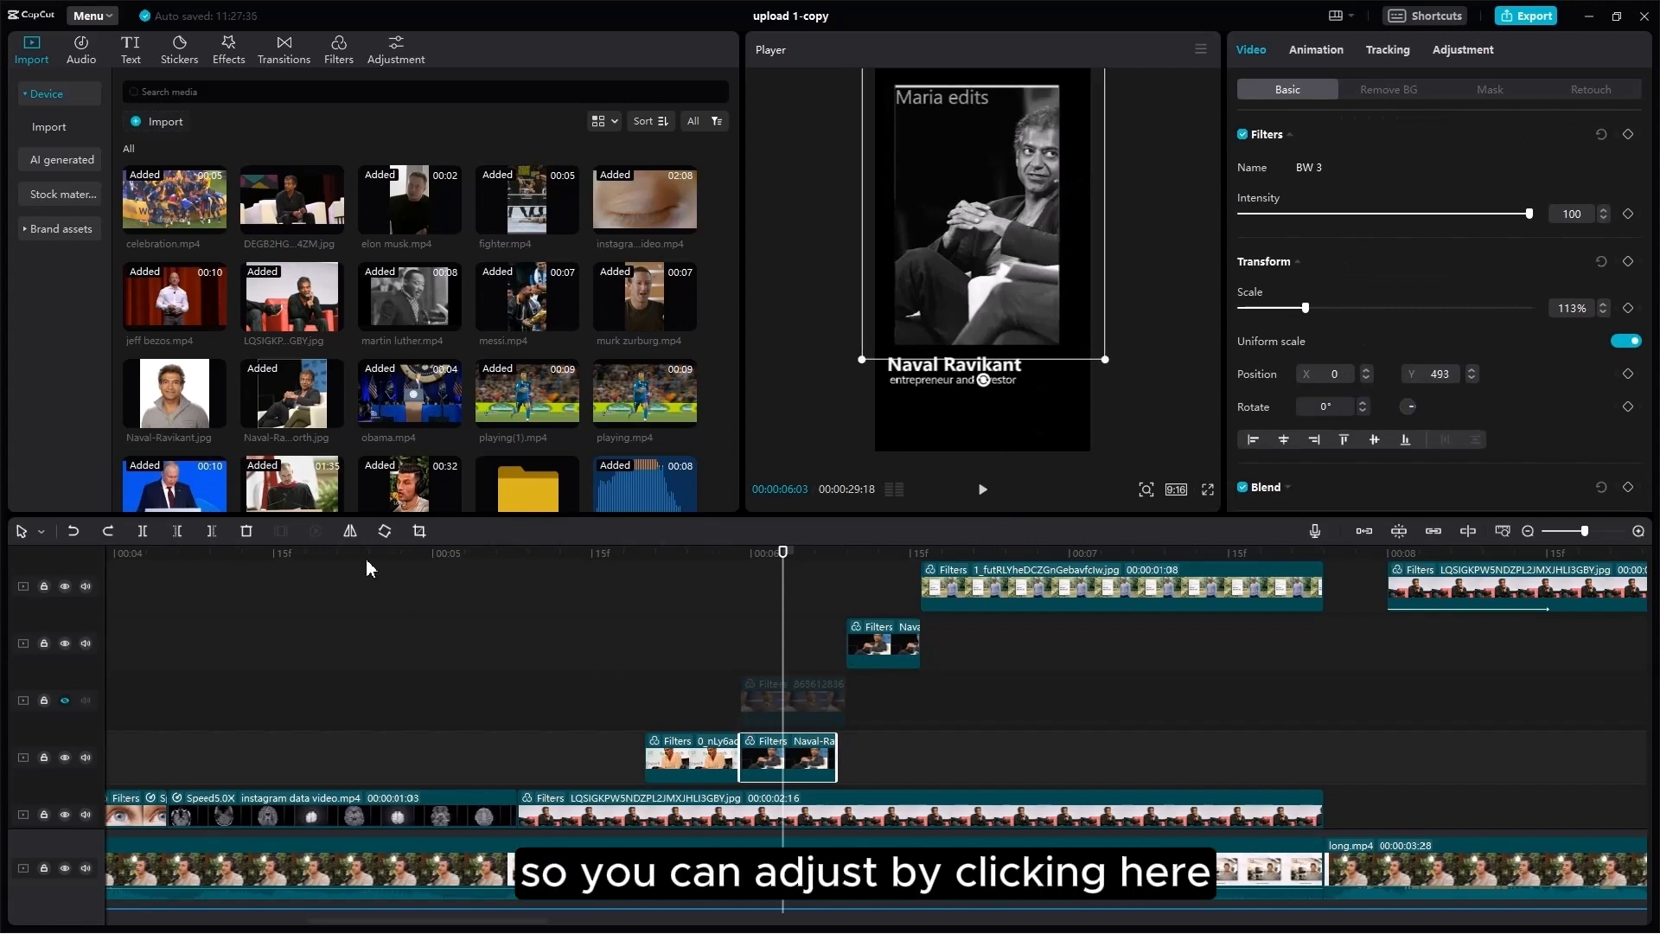
# Step: Crop the photo toward the right, then delete the Naval Ravikant overlay clip
pyautogui.click(419, 532)
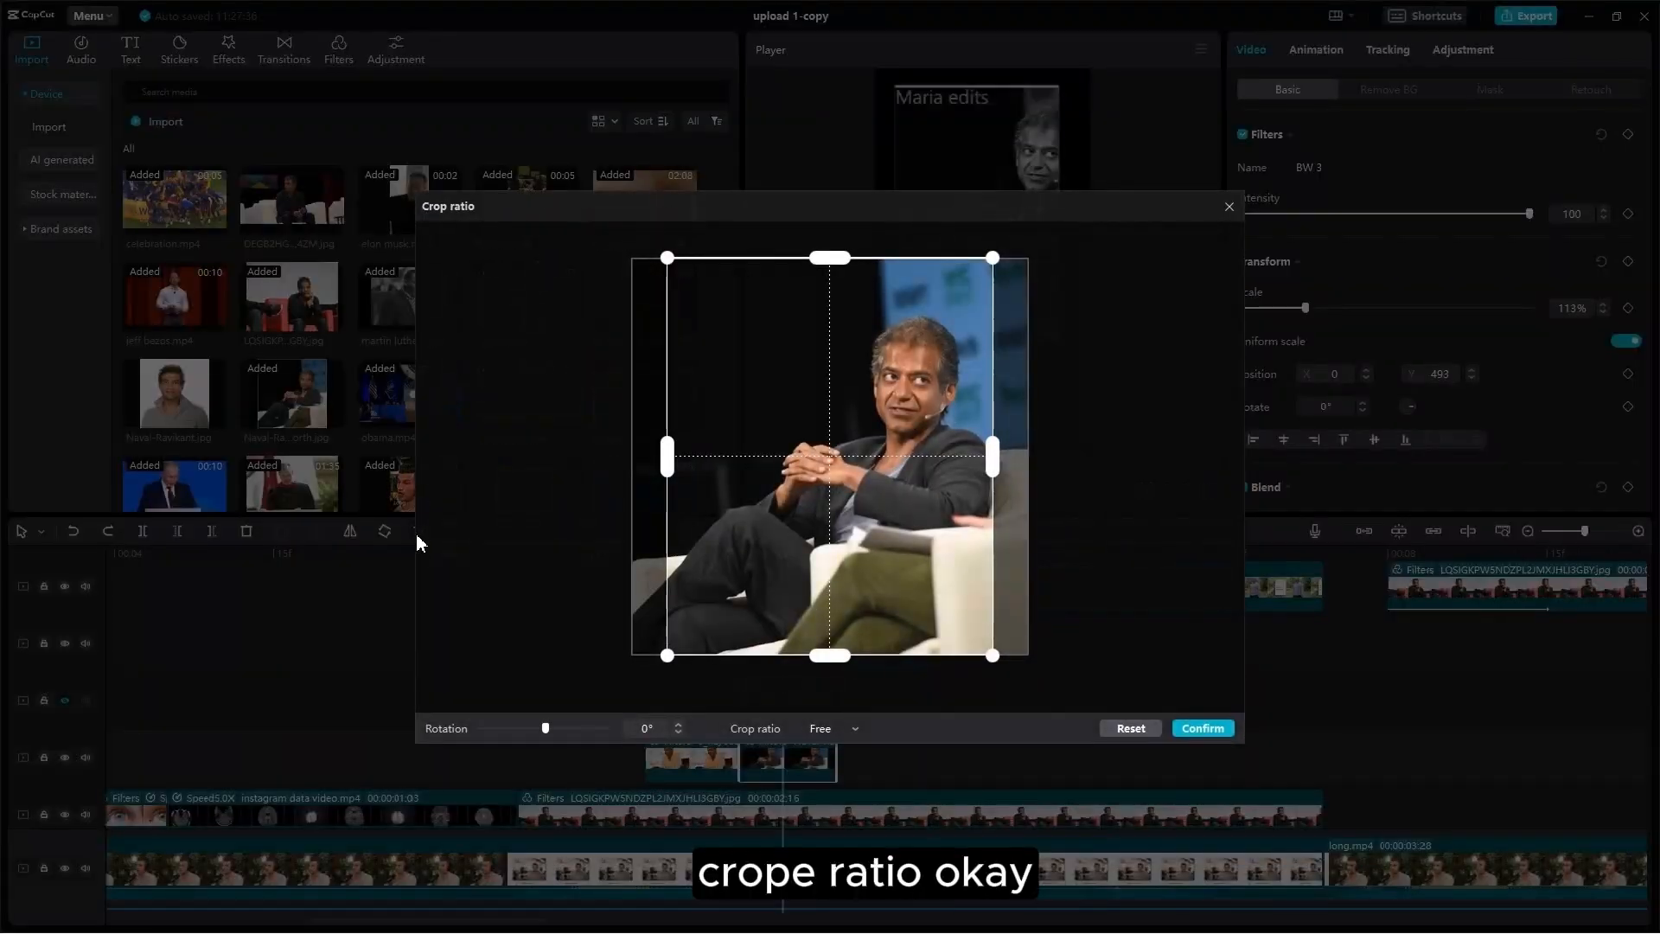
pyautogui.moveTo(863, 508); pyautogui.dragTo(899, 501)
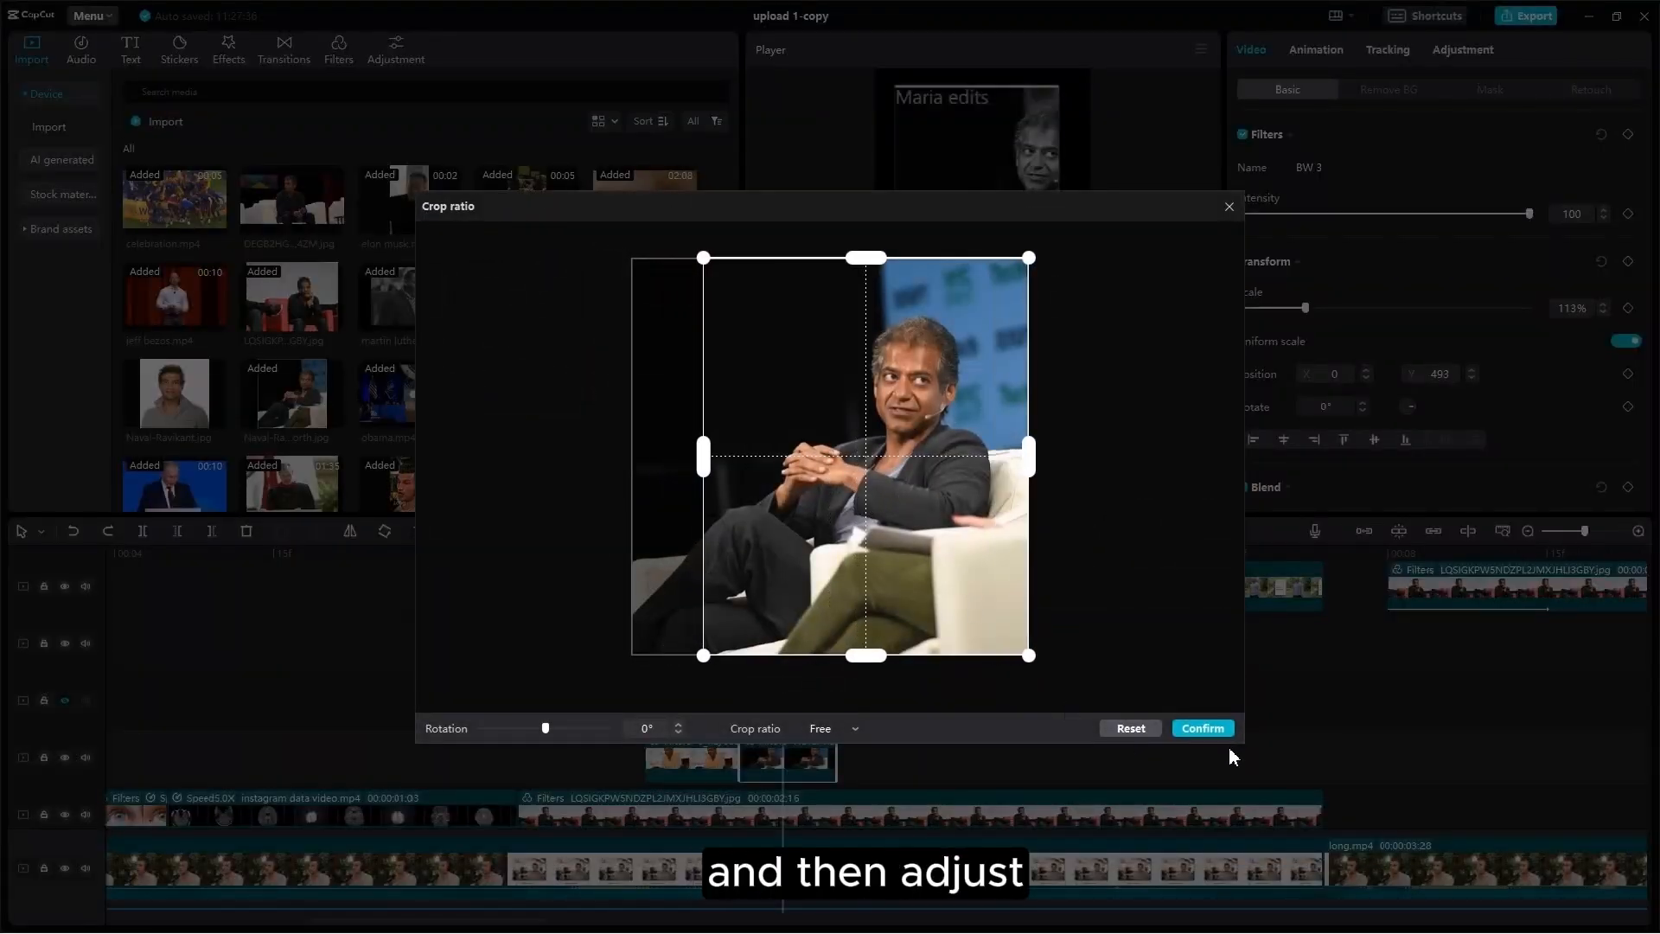
pyautogui.click(1210, 729)
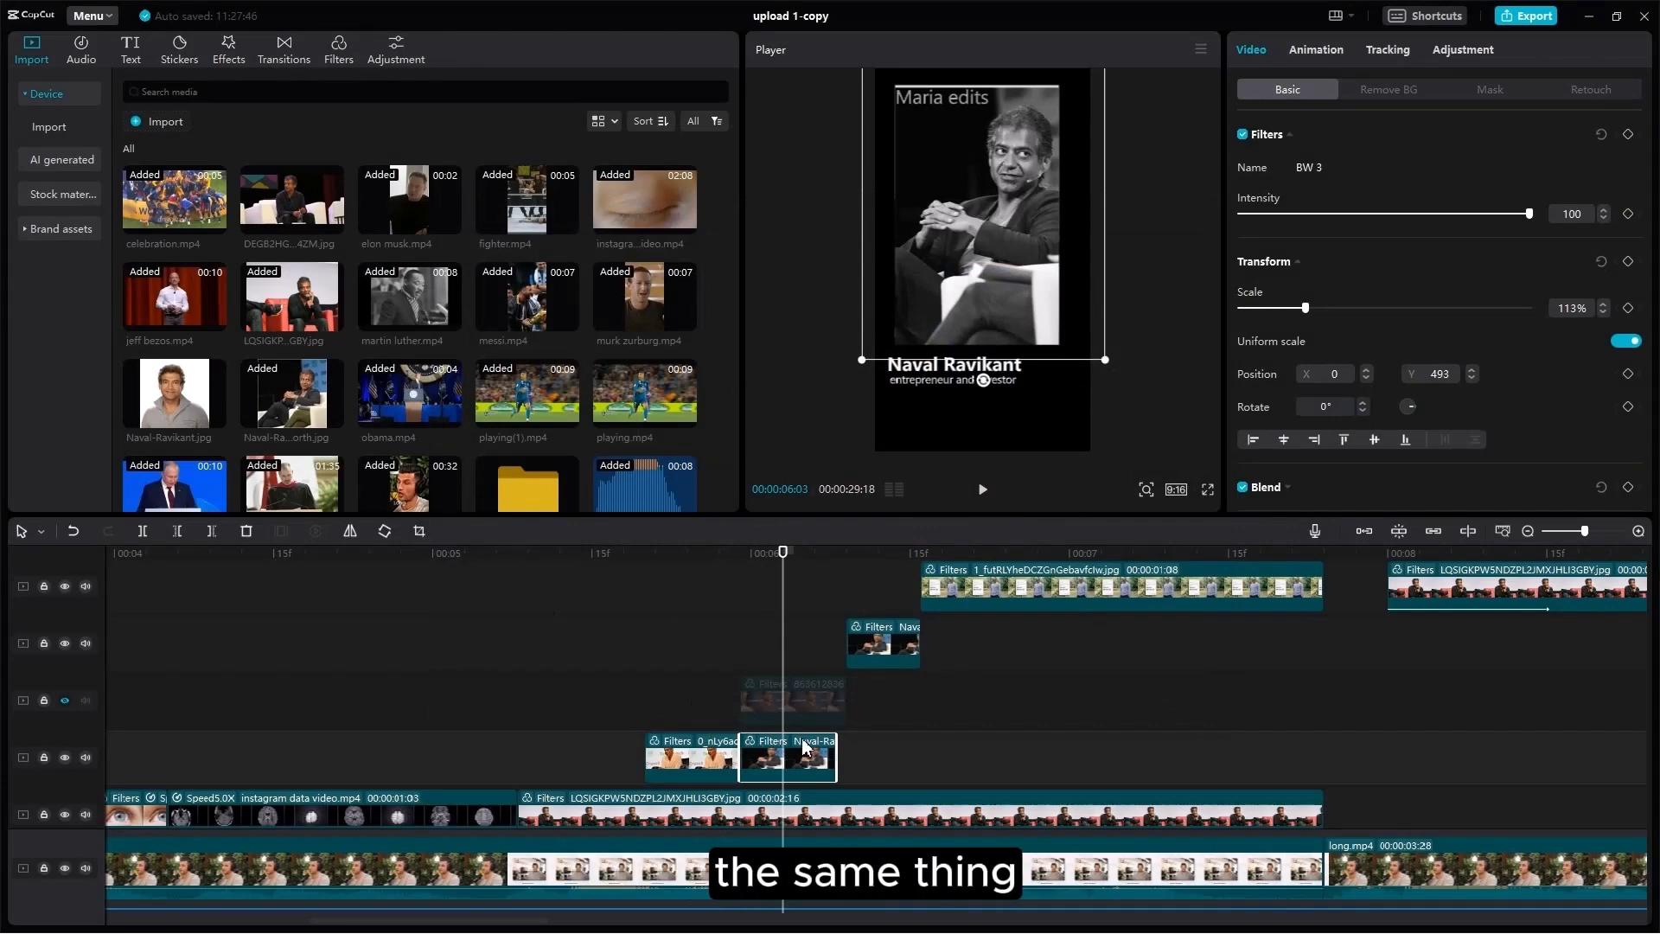
pyautogui.press('Delete')
pyautogui.scroll(5, 1030, 666)
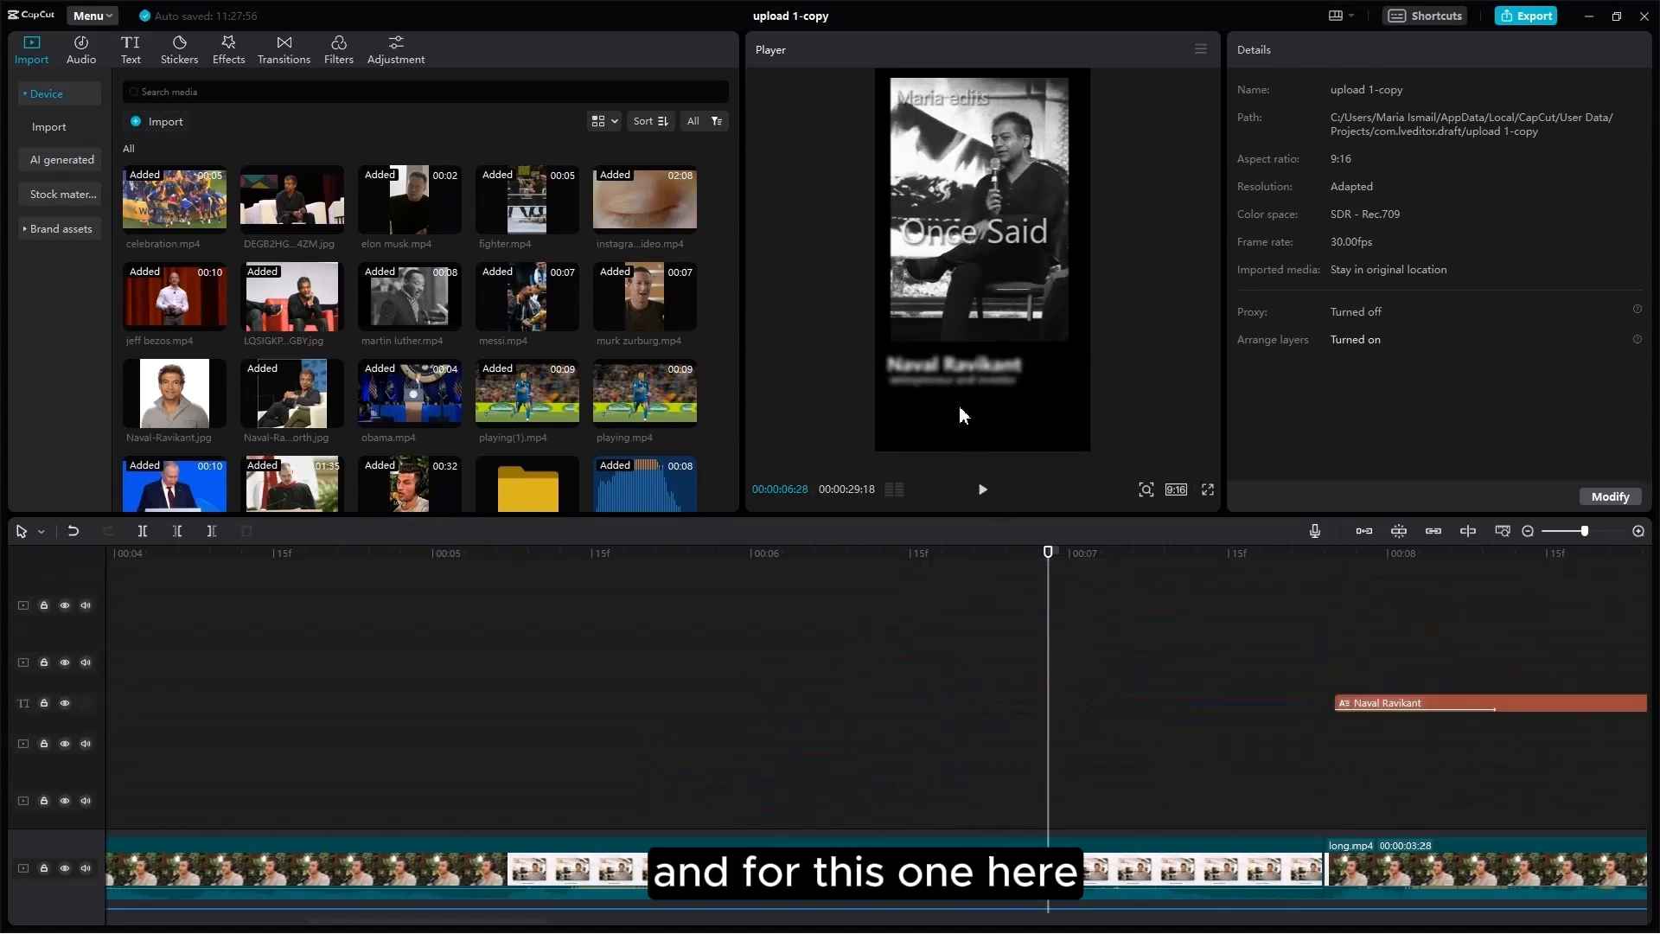
pyautogui.click(958, 367)
pyautogui.scroll(-3, 1072, 761)
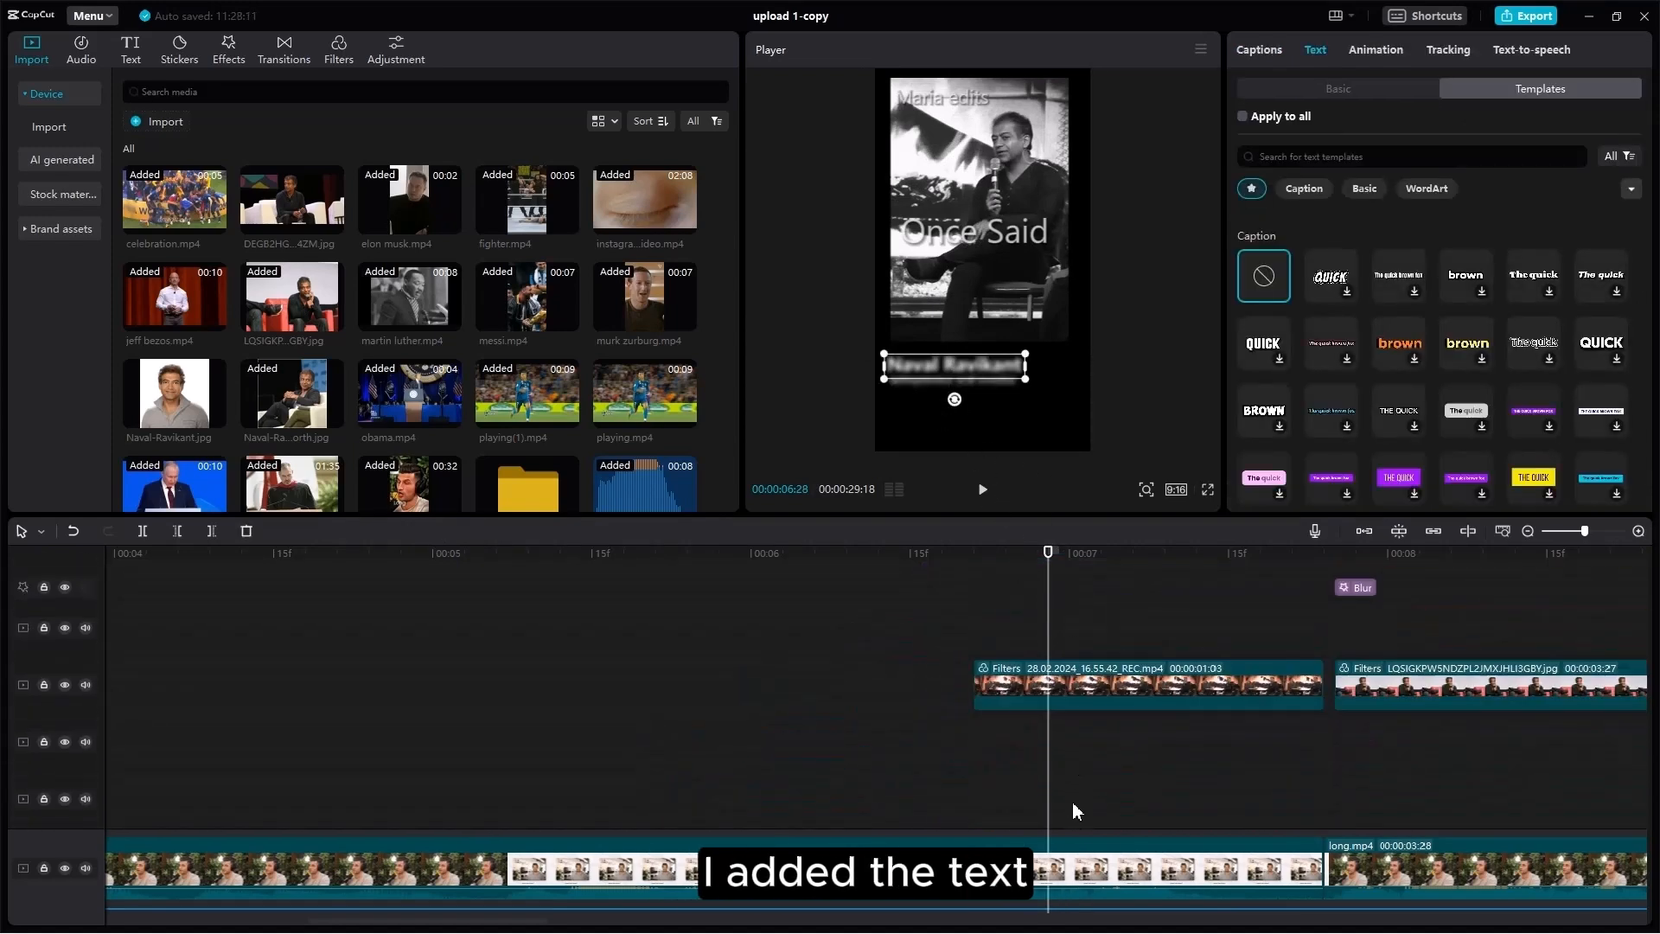
pyautogui.scroll(3, 1075, 778)
pyautogui.click(1039, 624)
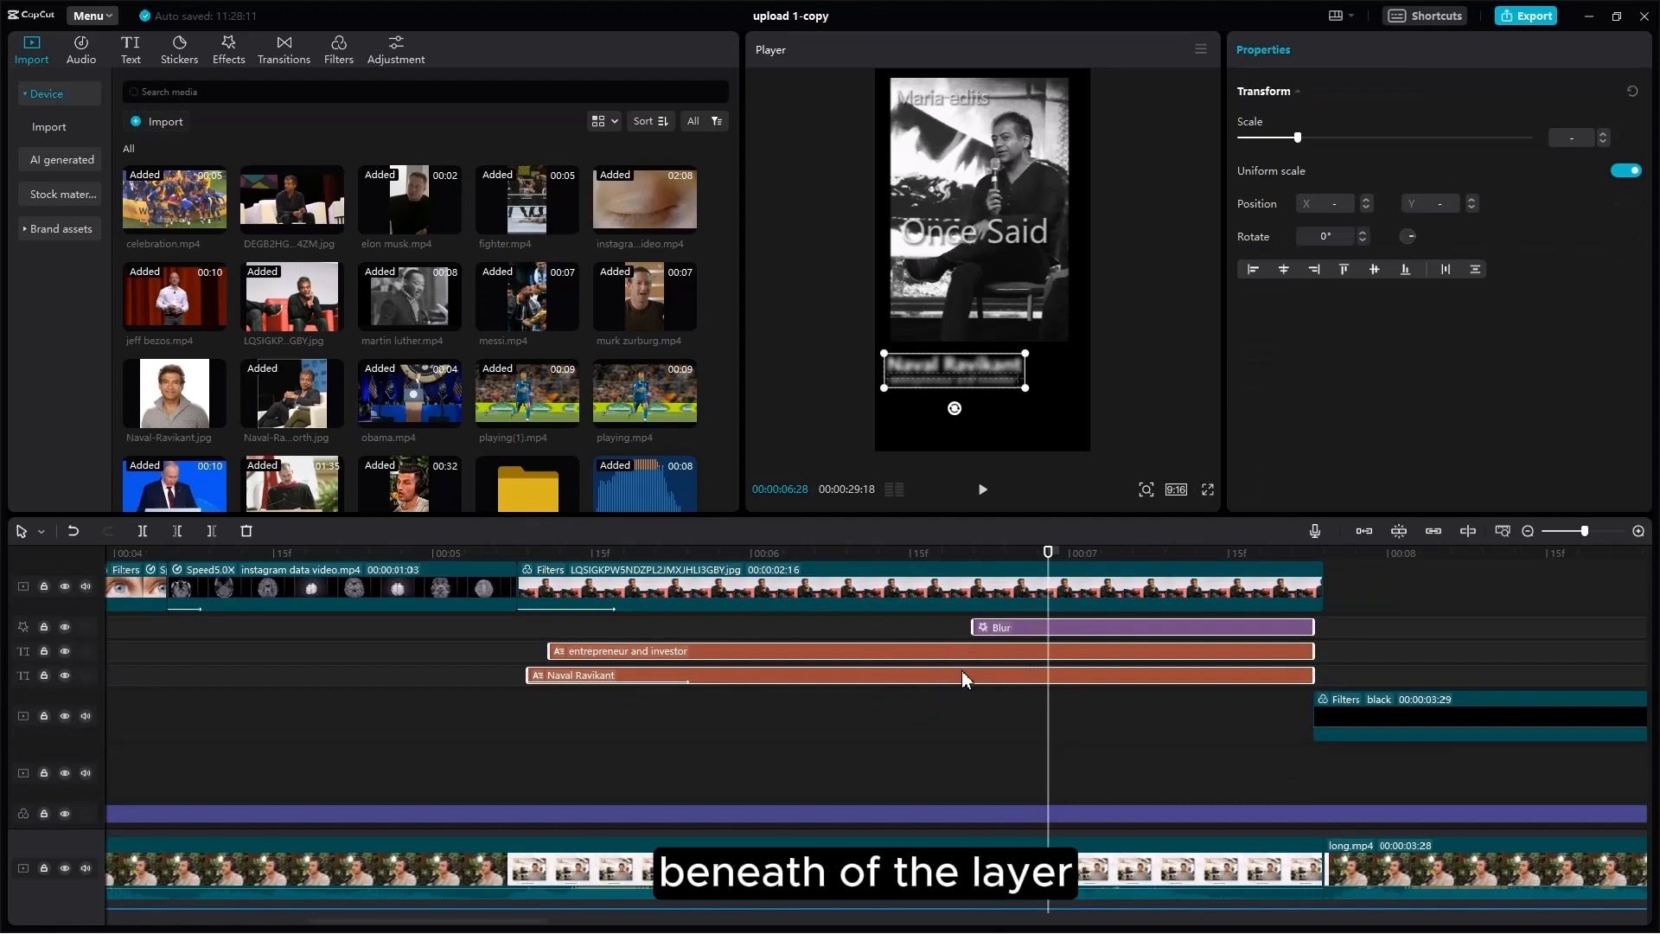
pyautogui.click(1067, 626)
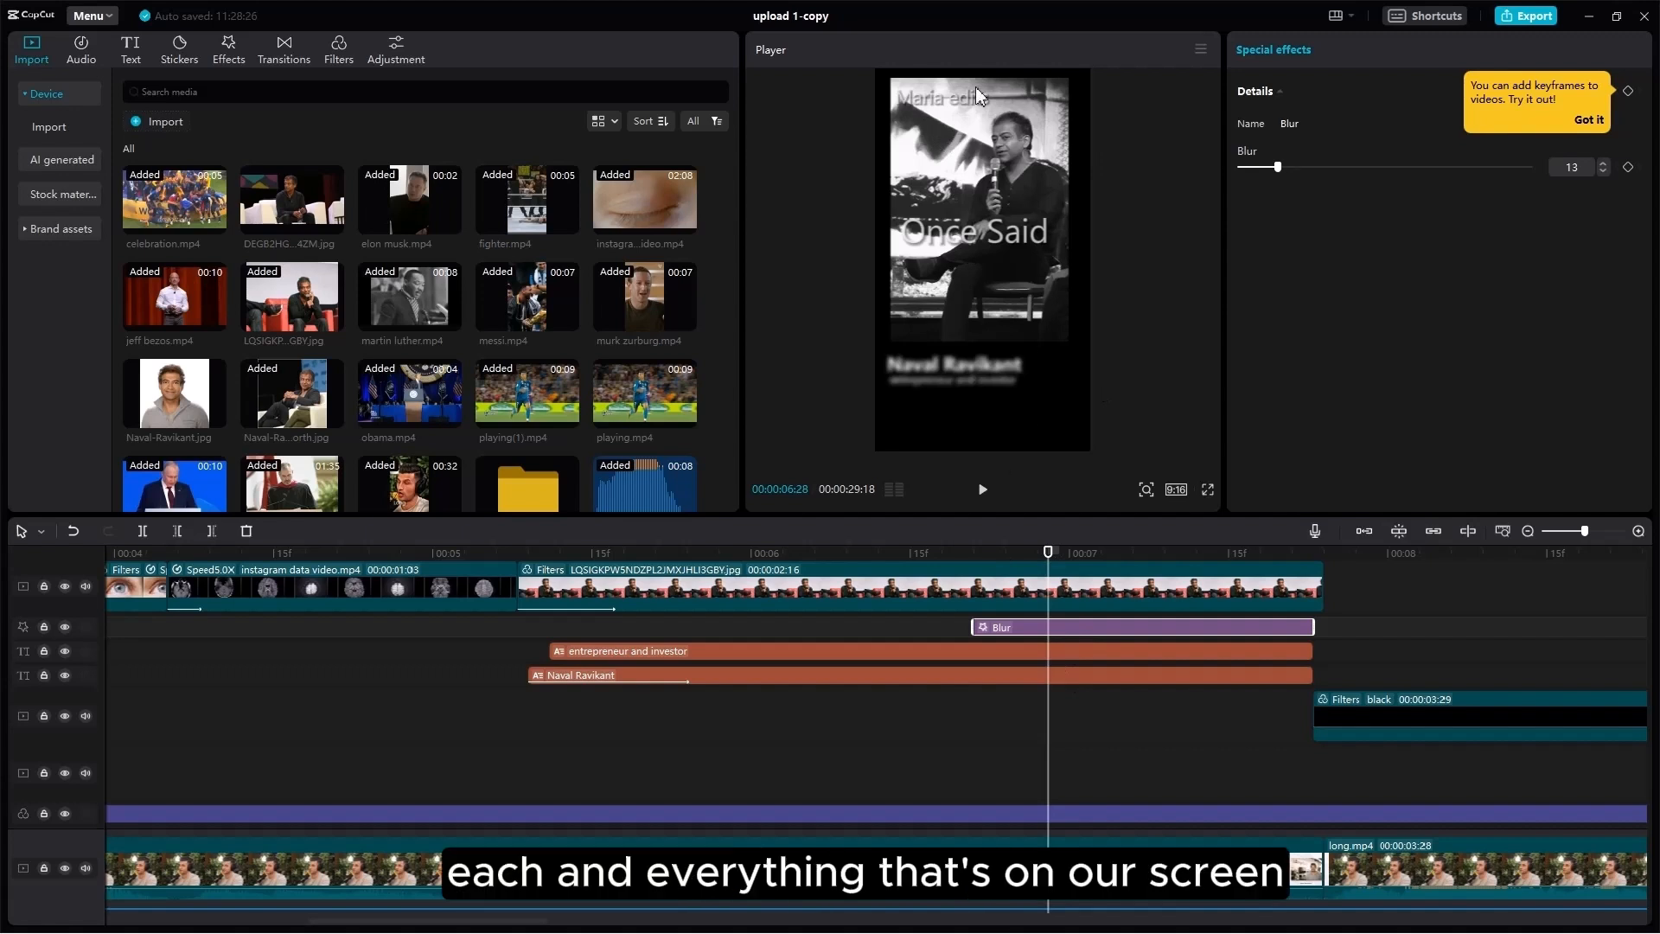
pyautogui.moveTo(899, 688); pyautogui.dragTo(1002, 631)
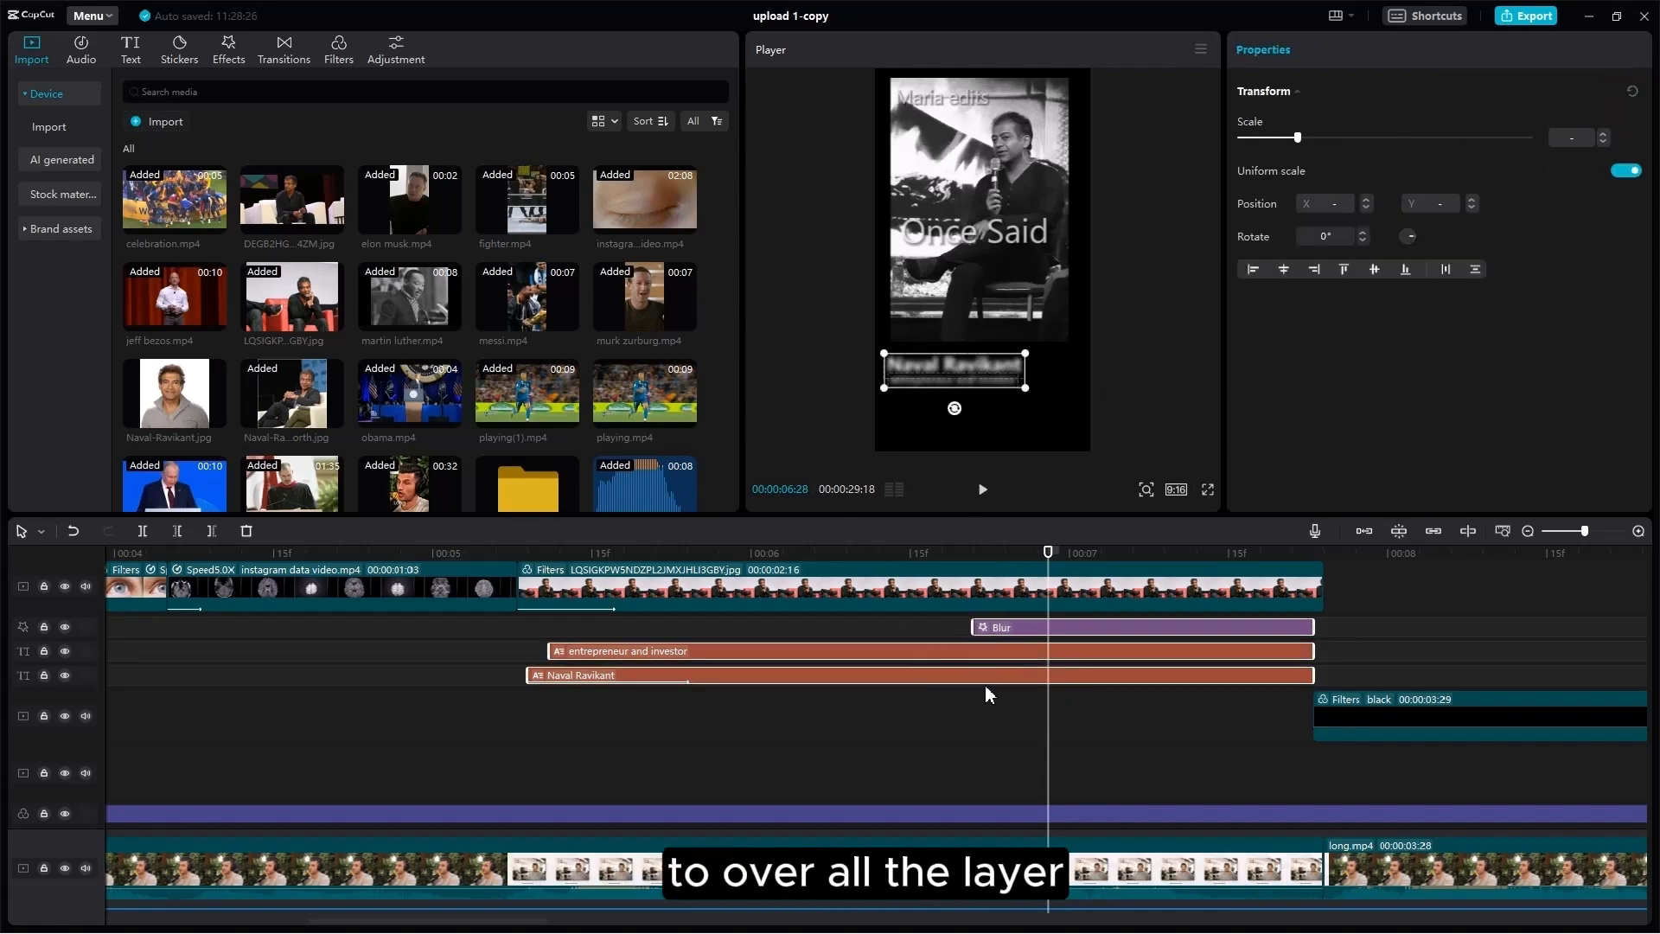
pyautogui.moveTo(992, 694); pyautogui.dragTo(1504, 786)
# Step: Select the B&W Naval Ravikant photo clip at 00:00:08:03 and preview the original photo
pyautogui.scroll(4, 1577, 747)
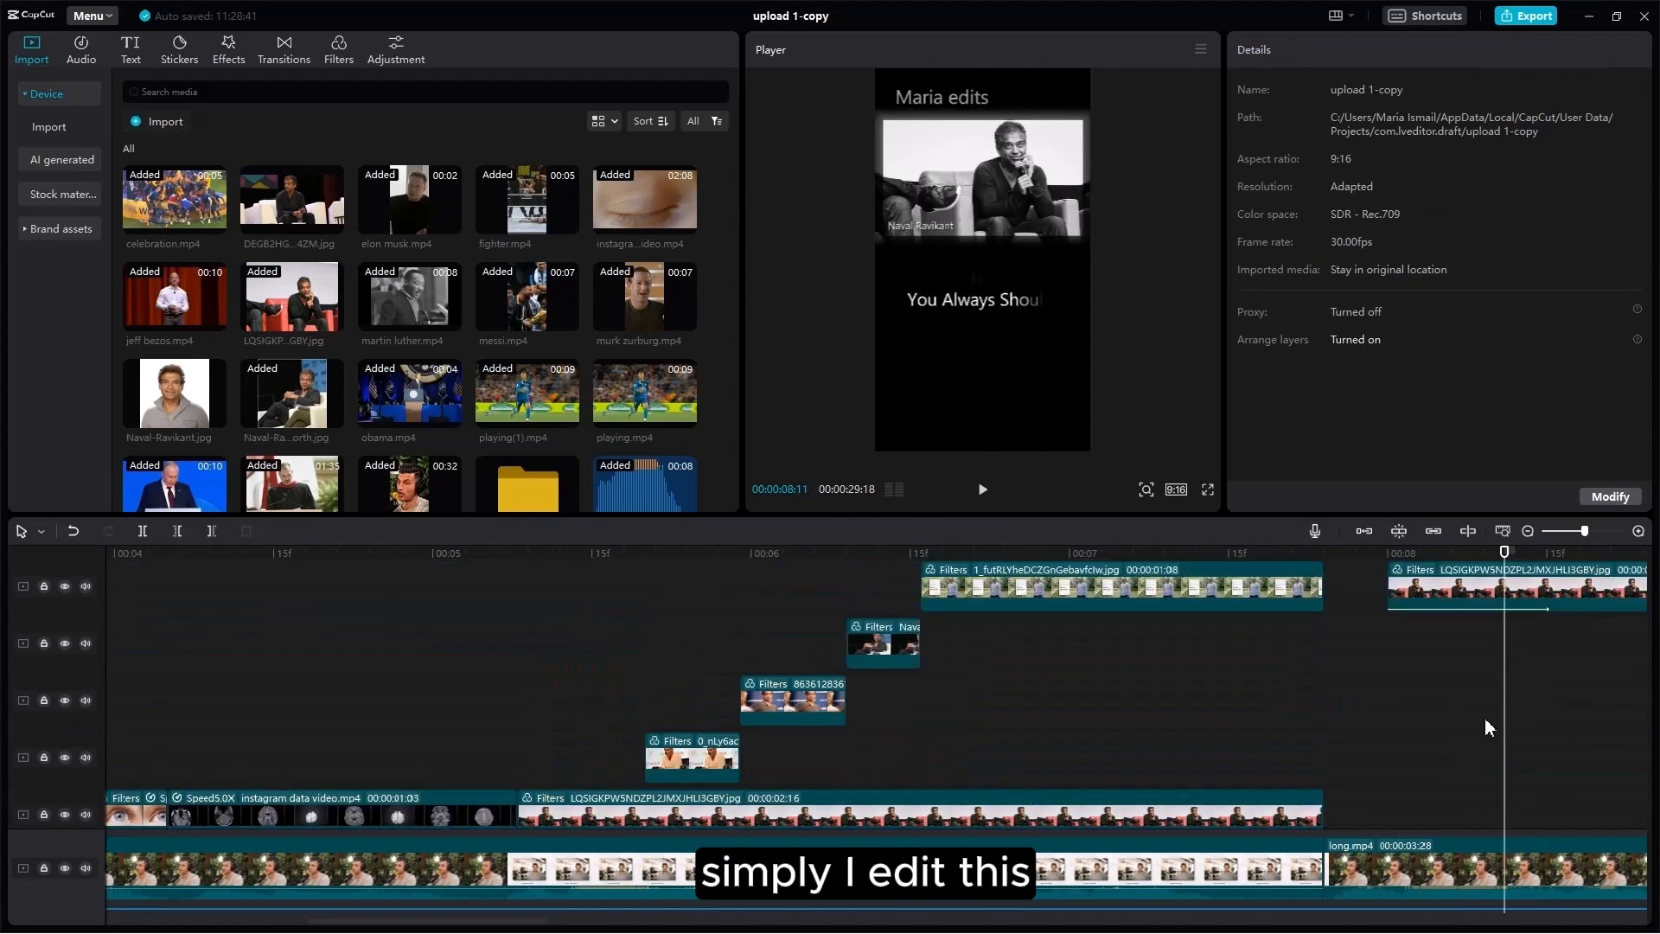
pyautogui.click(1420, 646)
pyautogui.click(1448, 696)
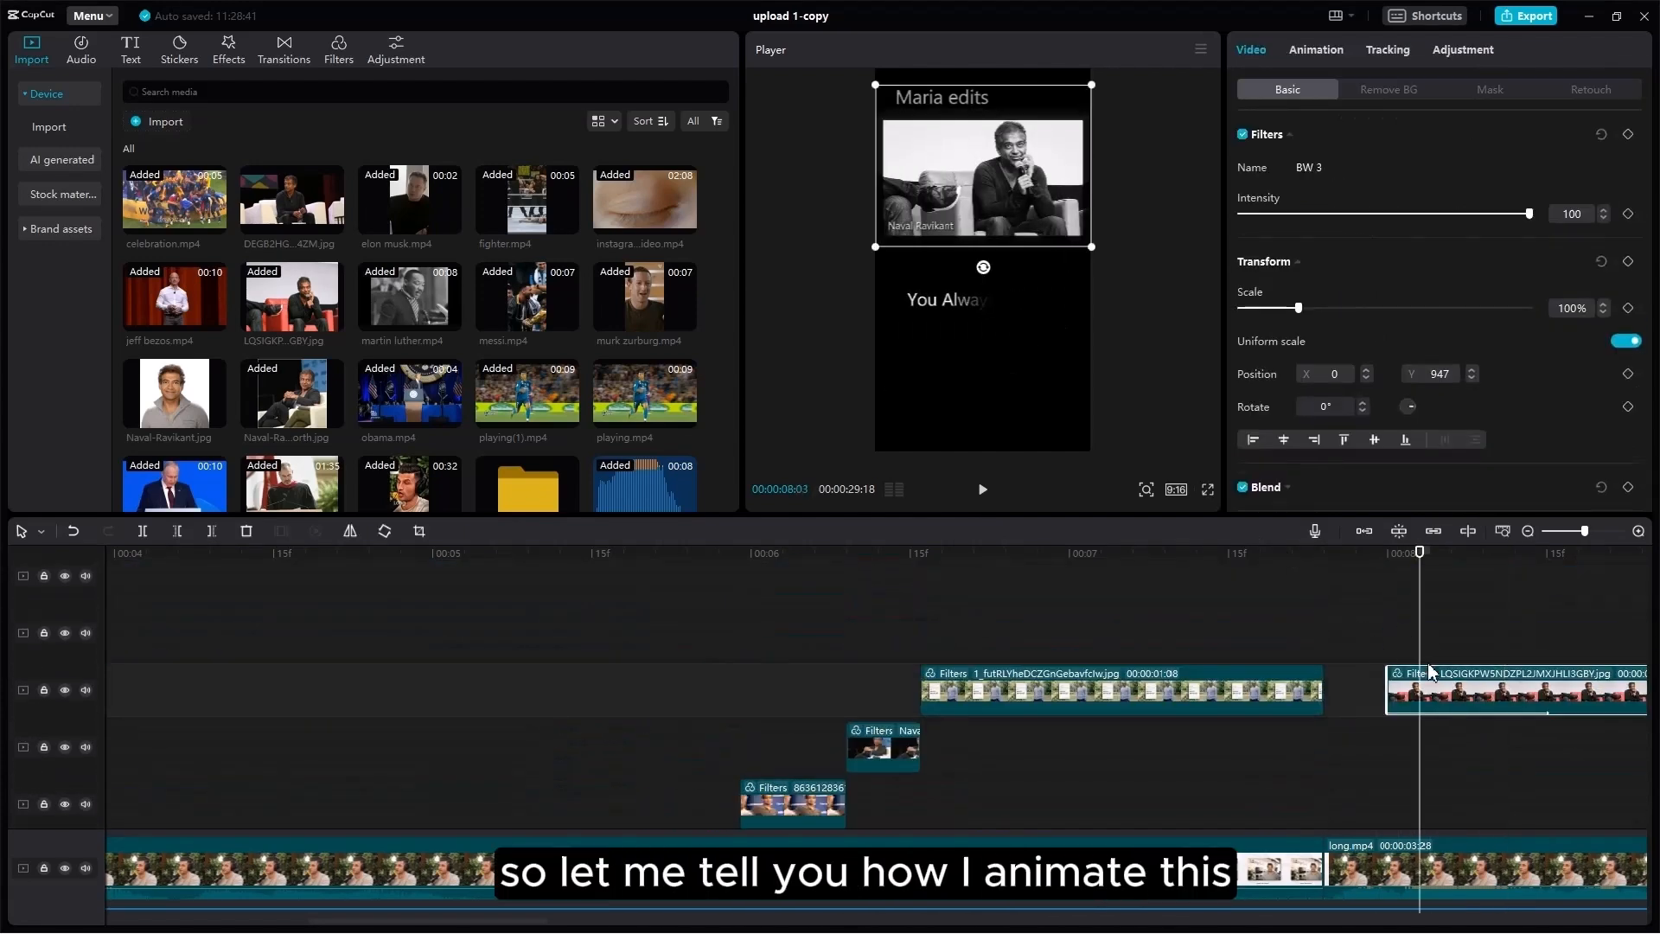
pyautogui.scroll(-3, 744, 354)
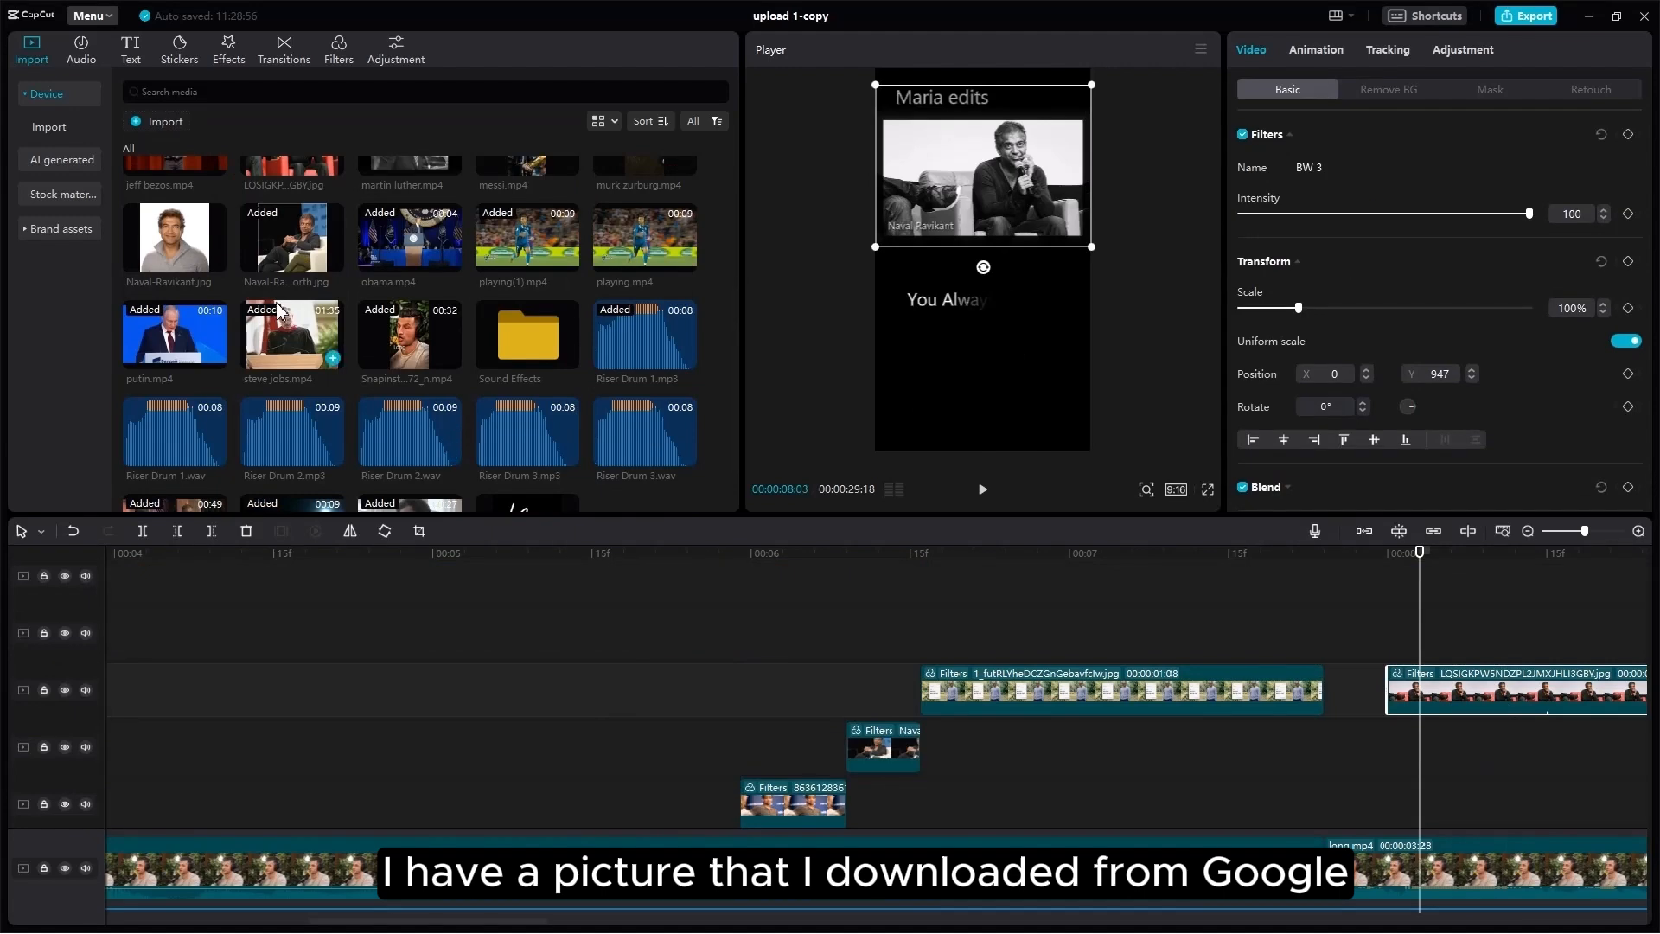
pyautogui.scroll(5, 278, 311)
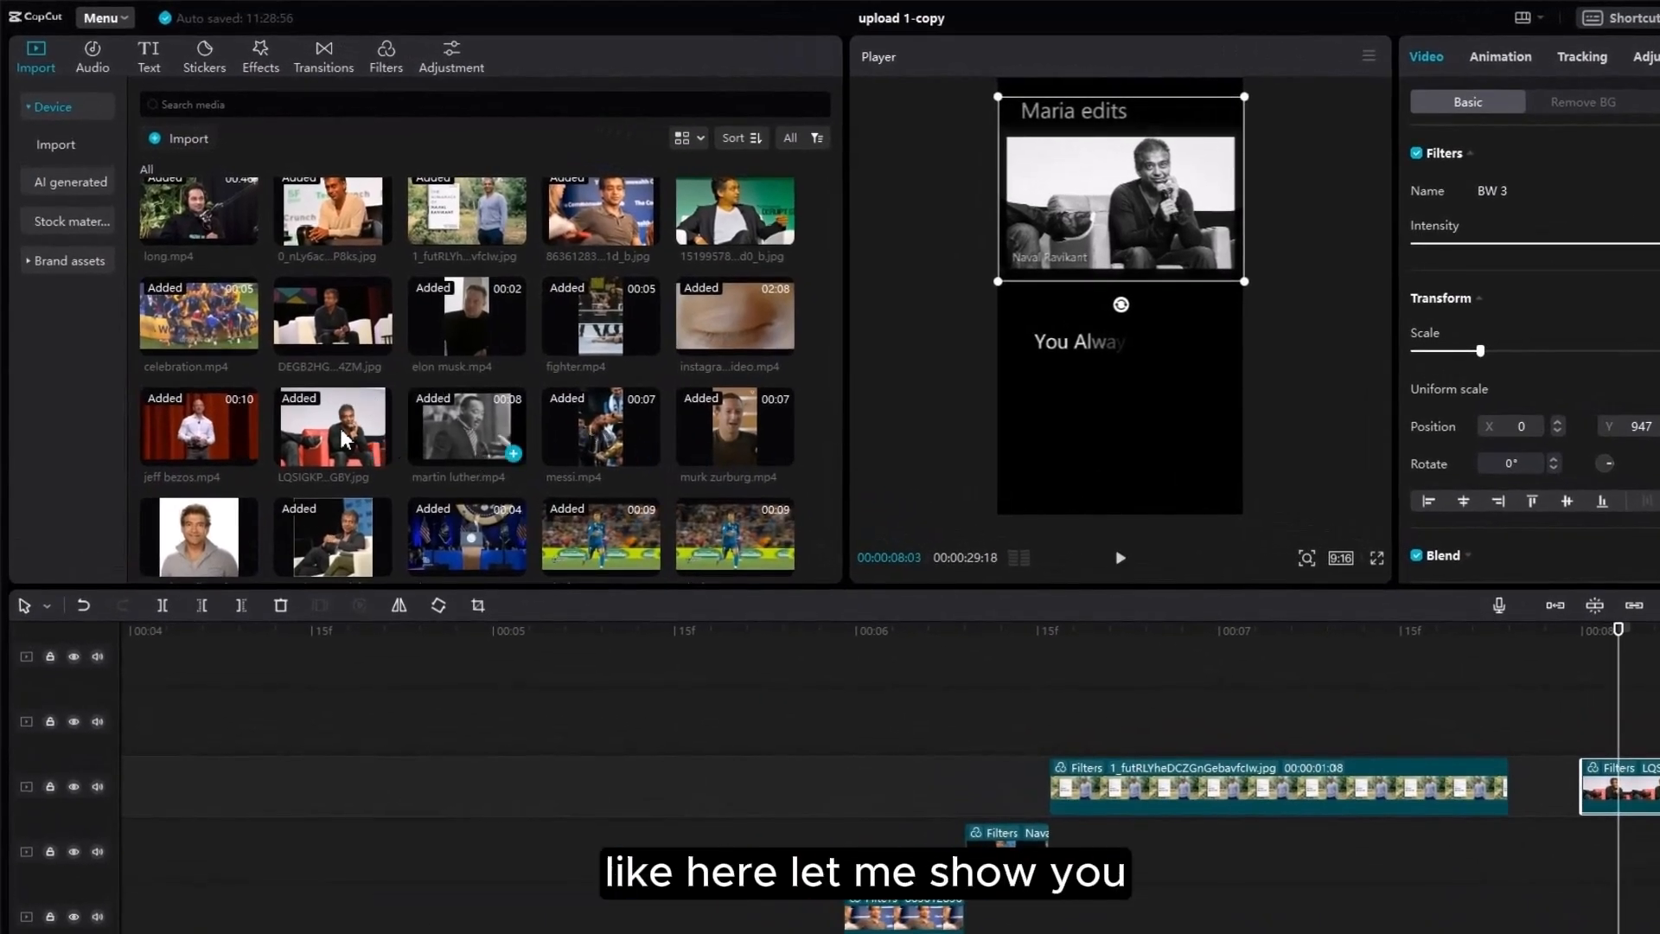
pyautogui.click(345, 435)
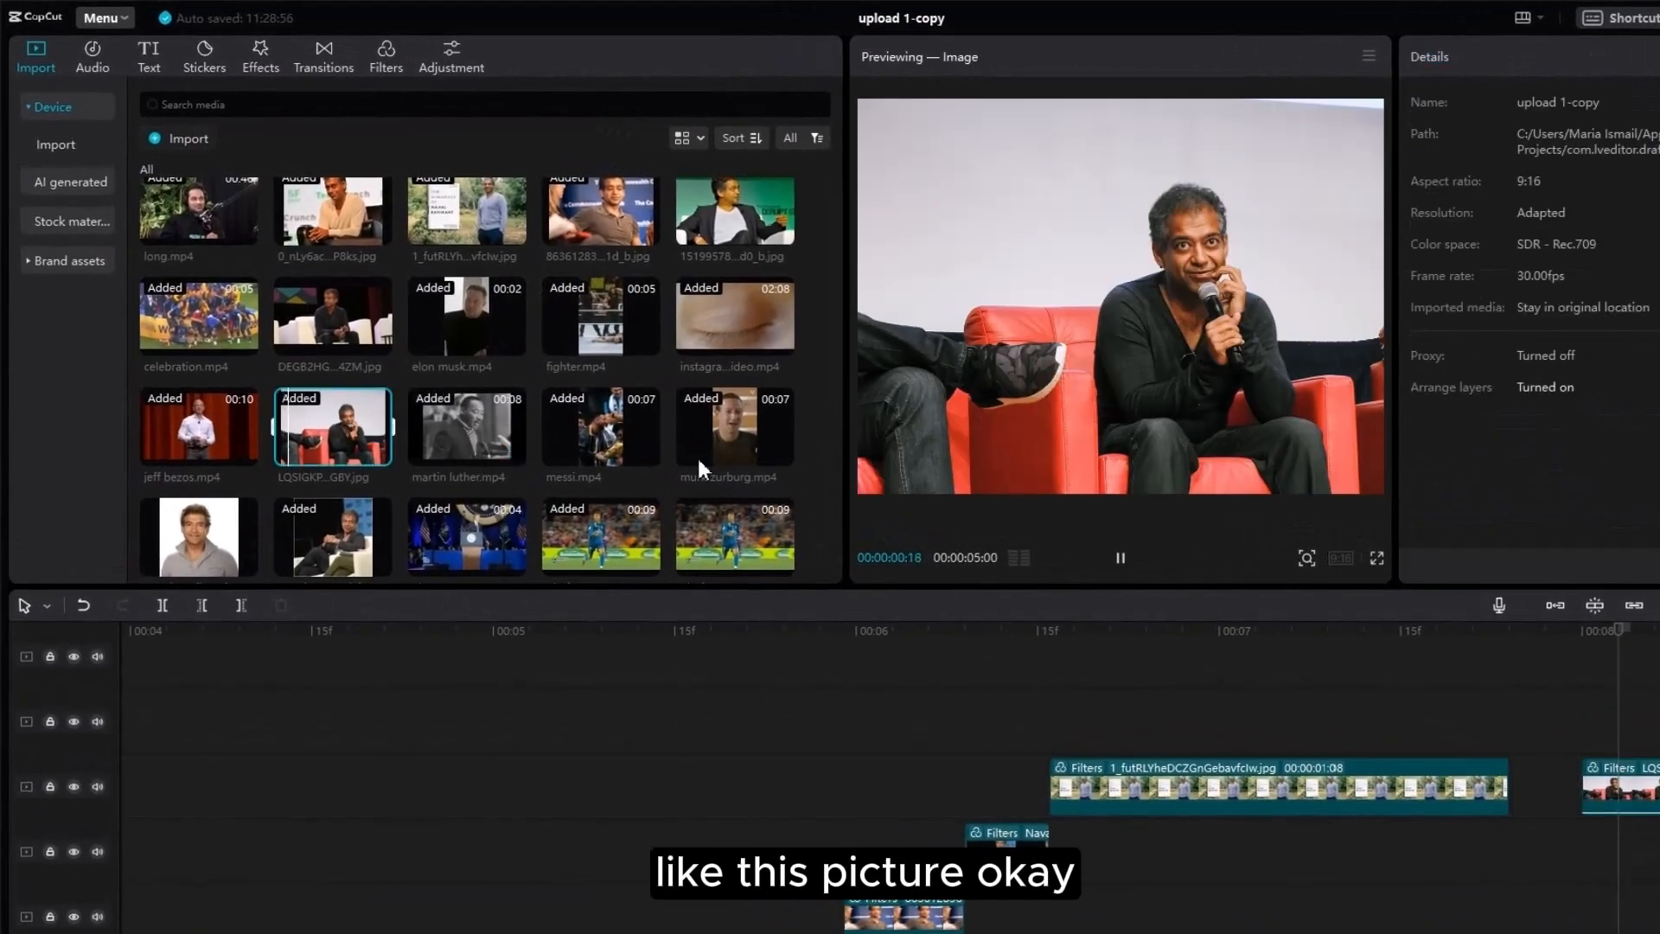
pyautogui.click(1638, 789)
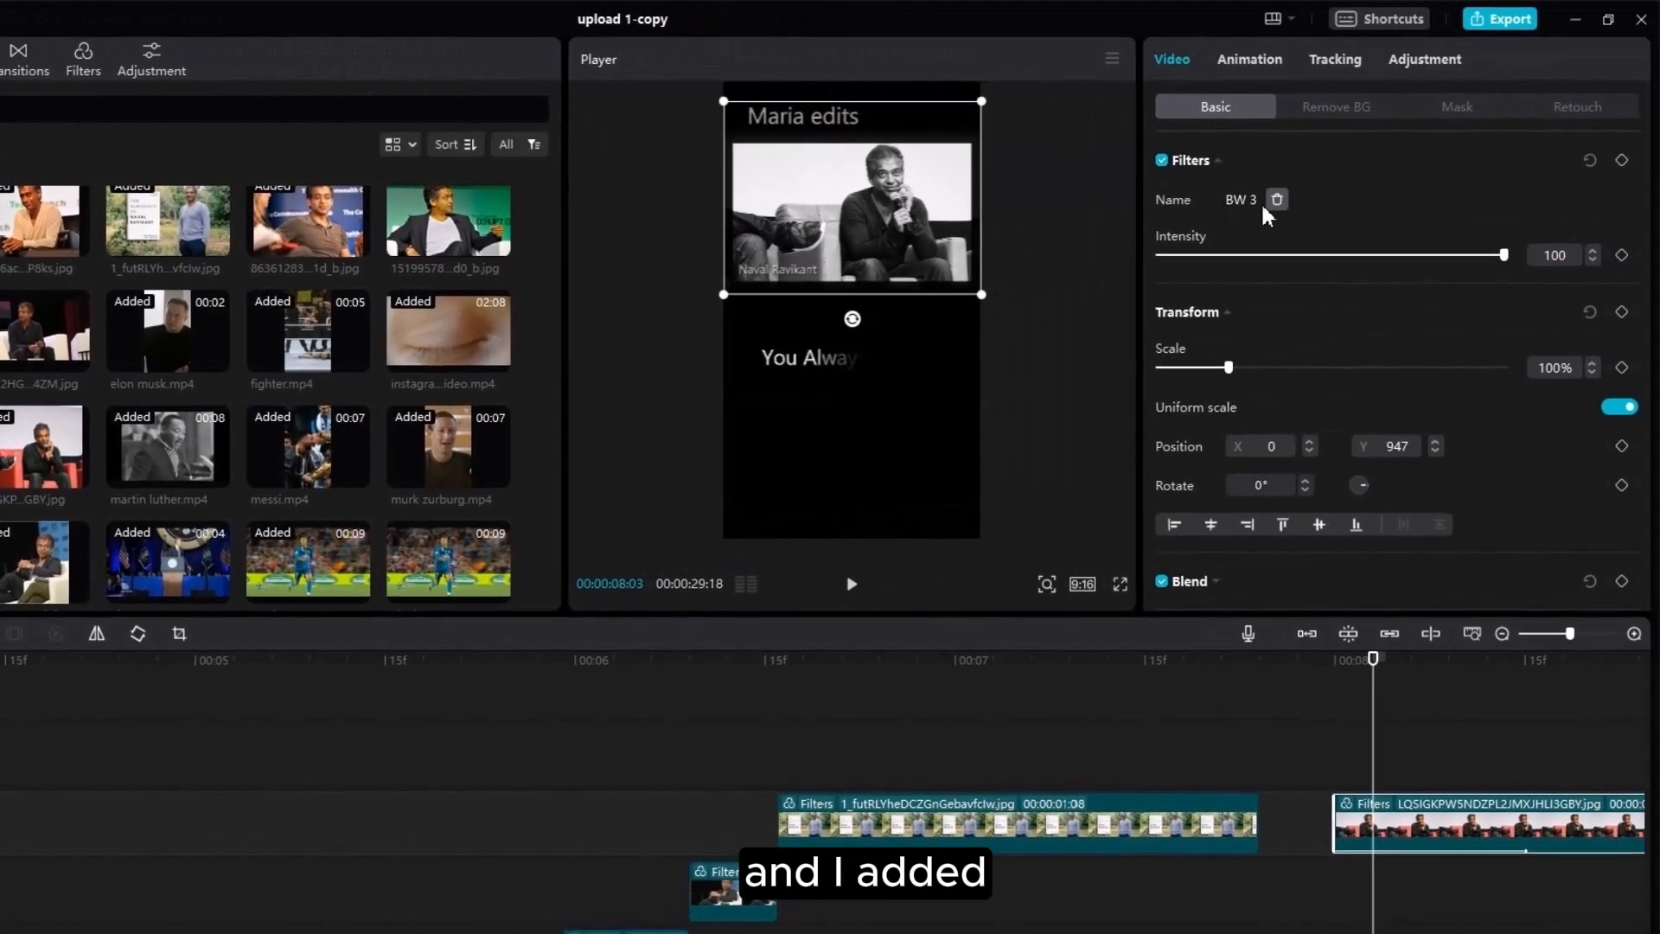
# Step: Review the Rectangle mask keyframes and play back the mask reveal
pyautogui.click(1436, 113)
pyautogui.moveTo(1382, 662); pyautogui.dragTo(1405, 678)
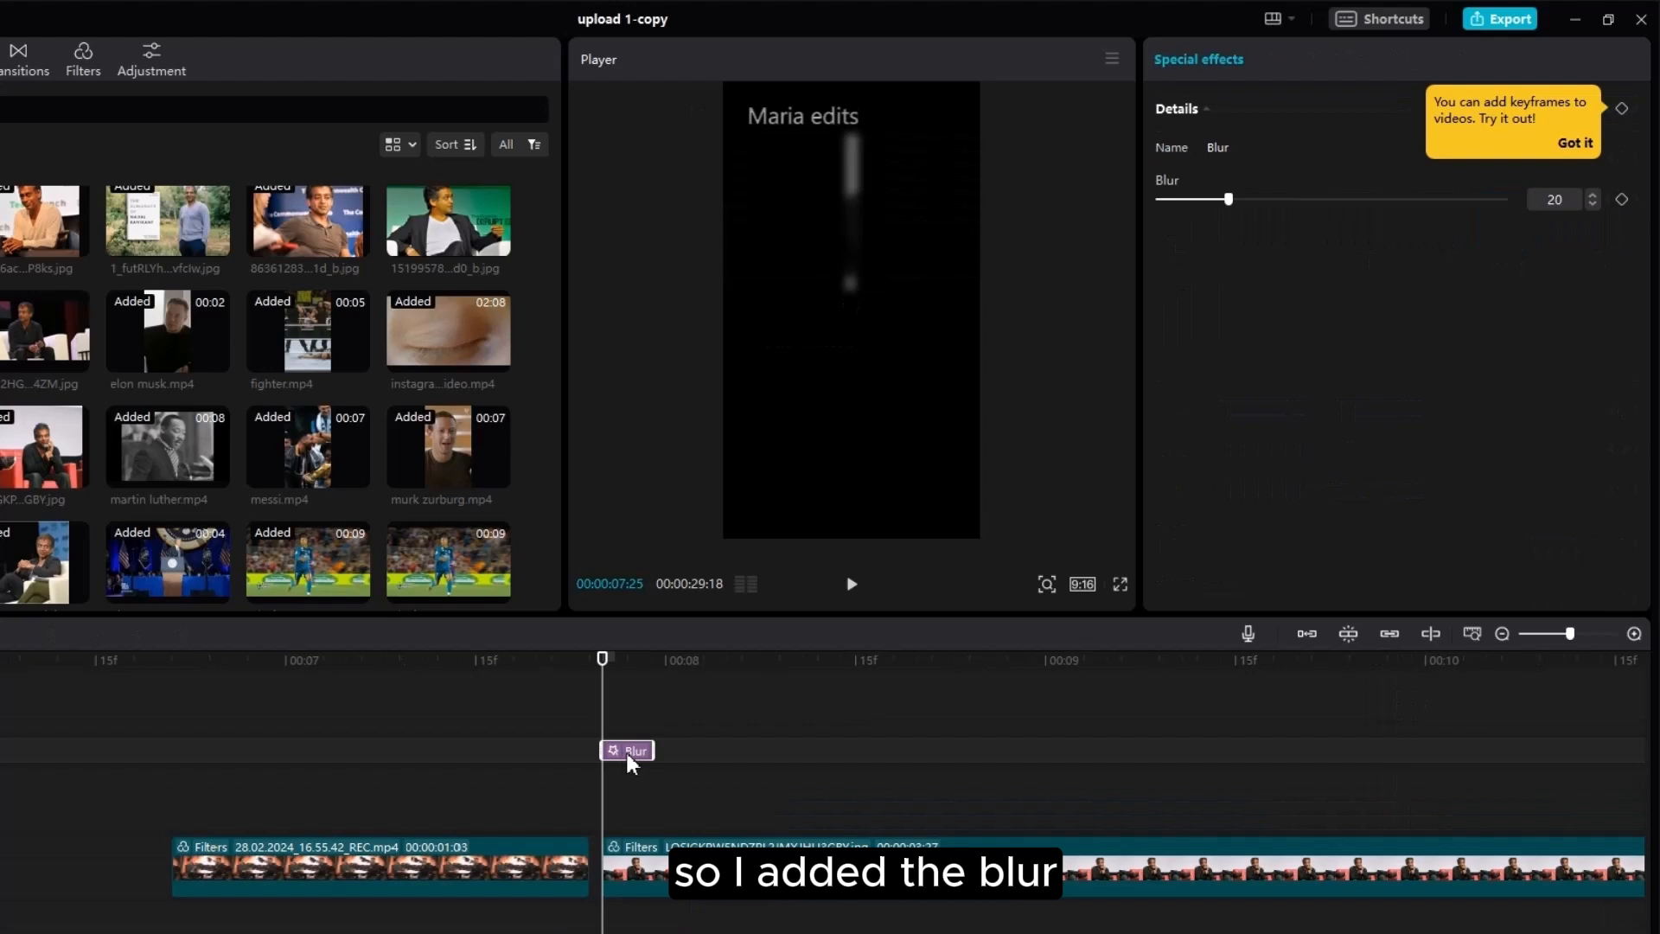
pyautogui.click(642, 864)
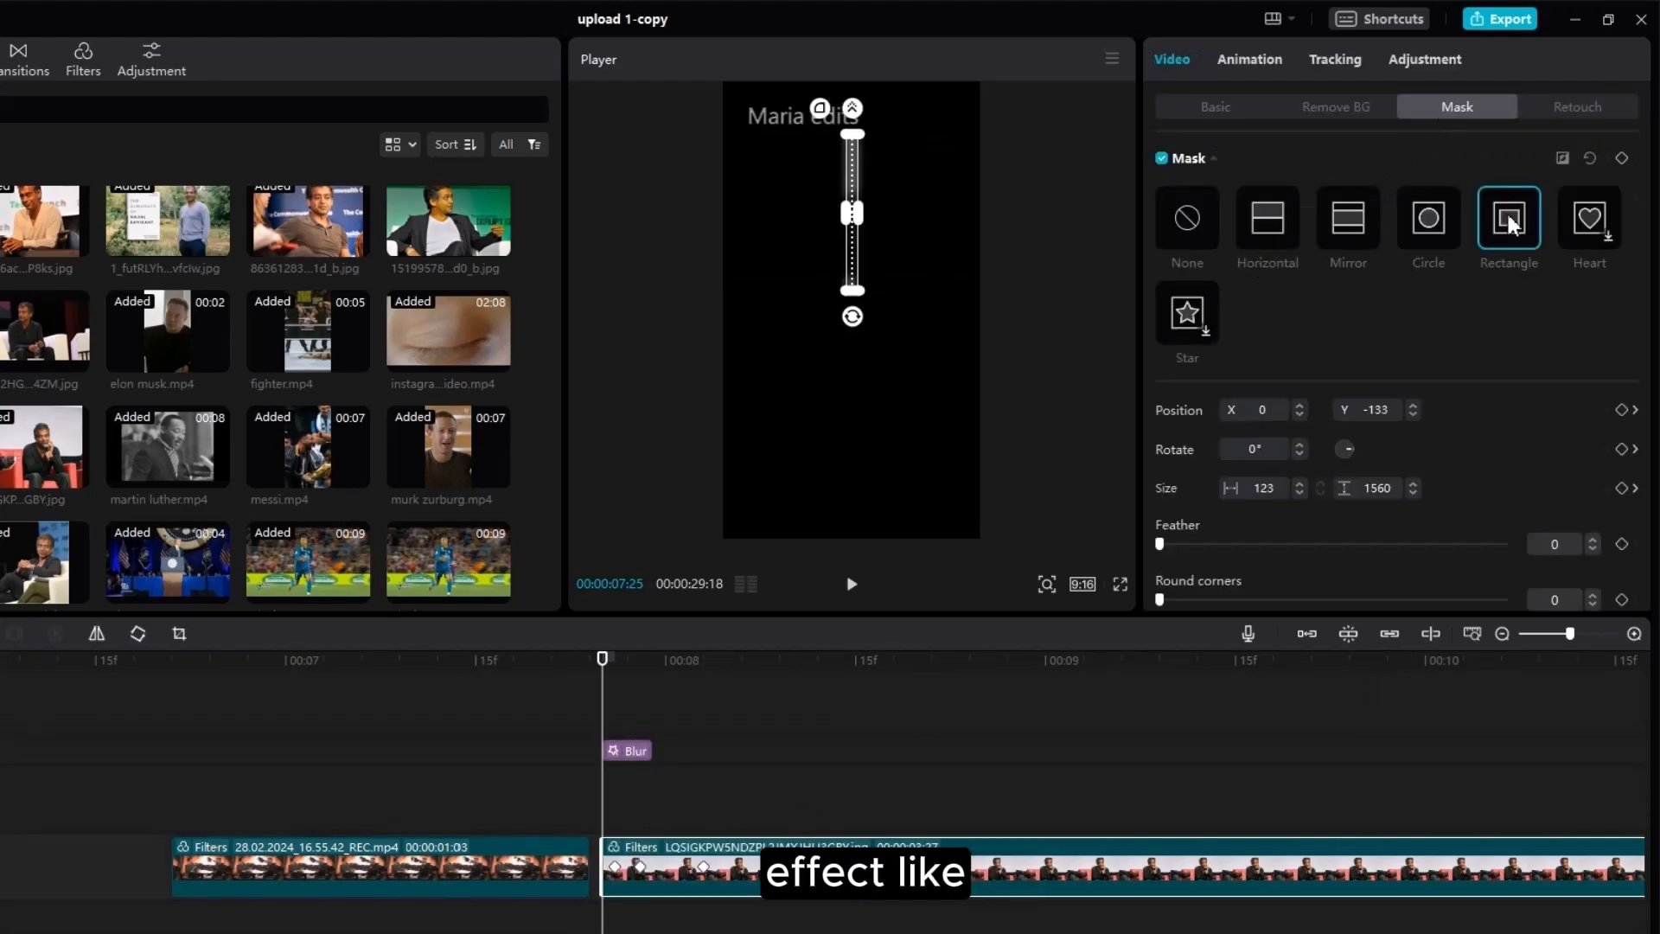
pyautogui.click(616, 868)
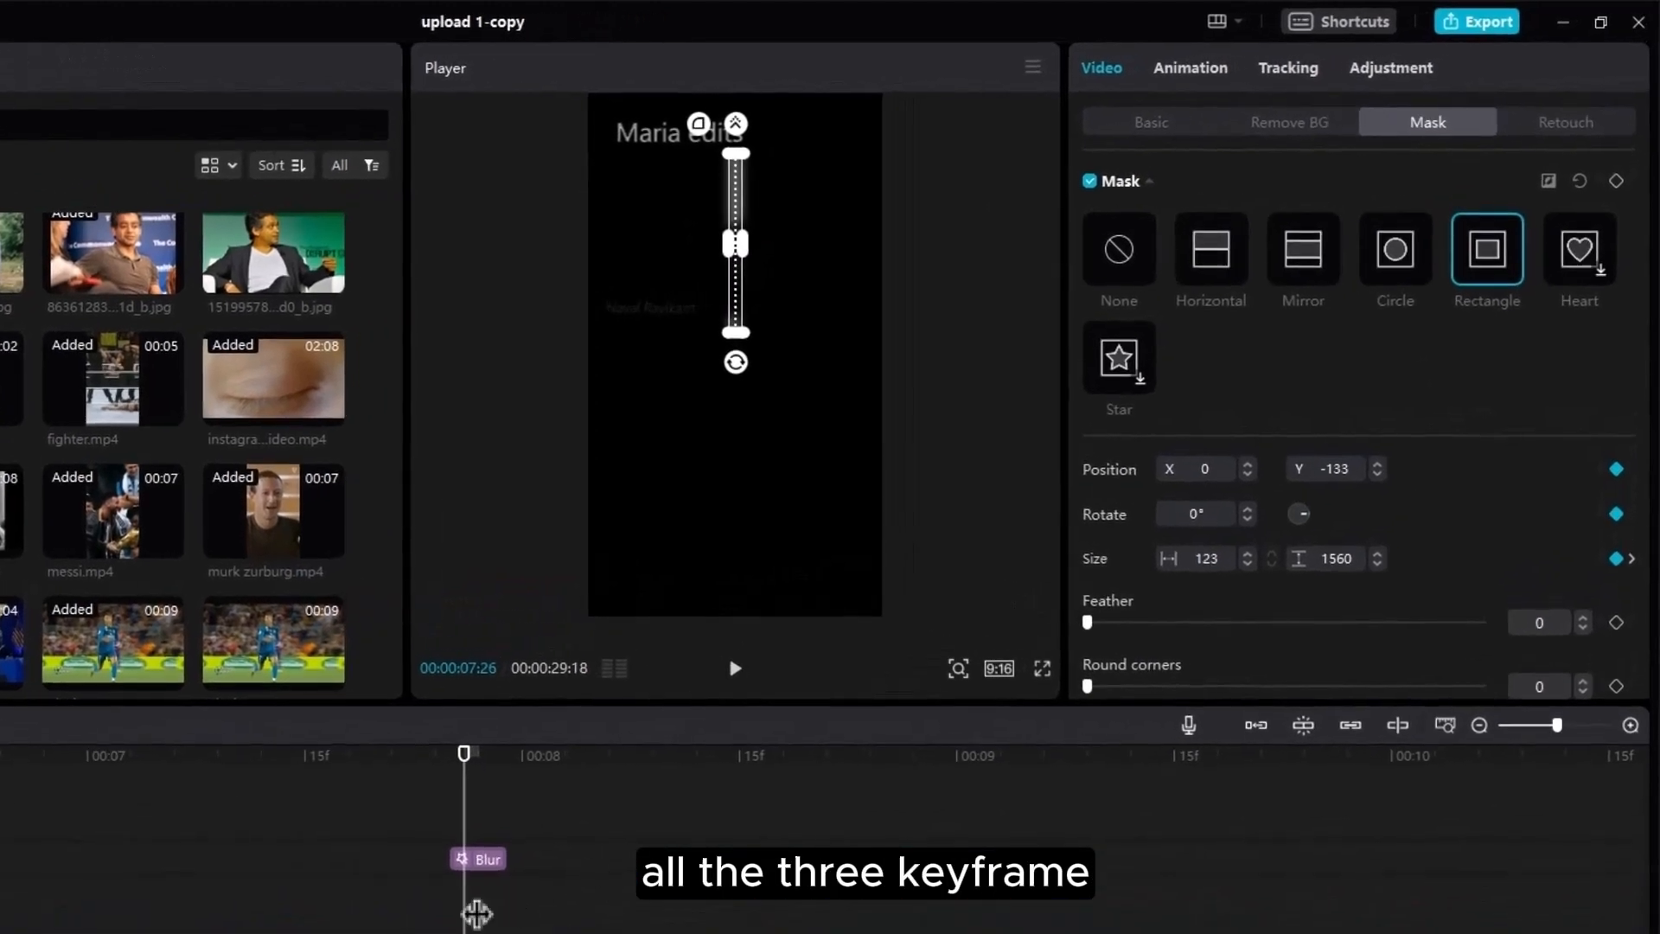
pyautogui.moveTo(624, 800); pyautogui.dragTo(649, 807)
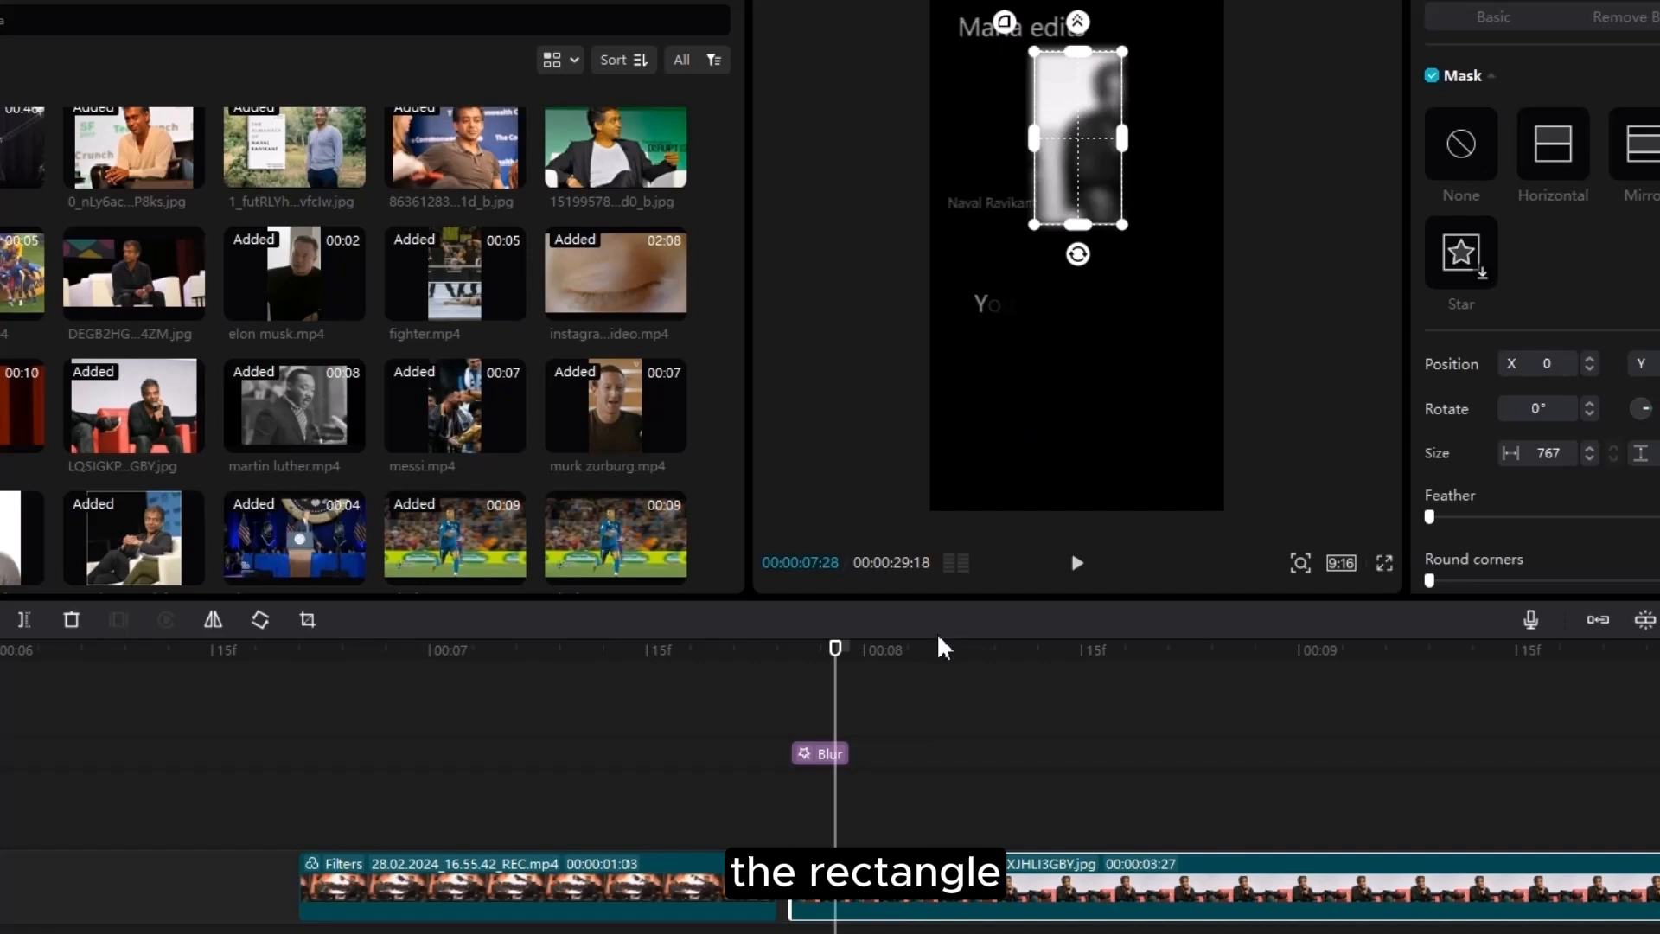
pyautogui.moveTo(844, 682); pyautogui.dragTo(795, 794)
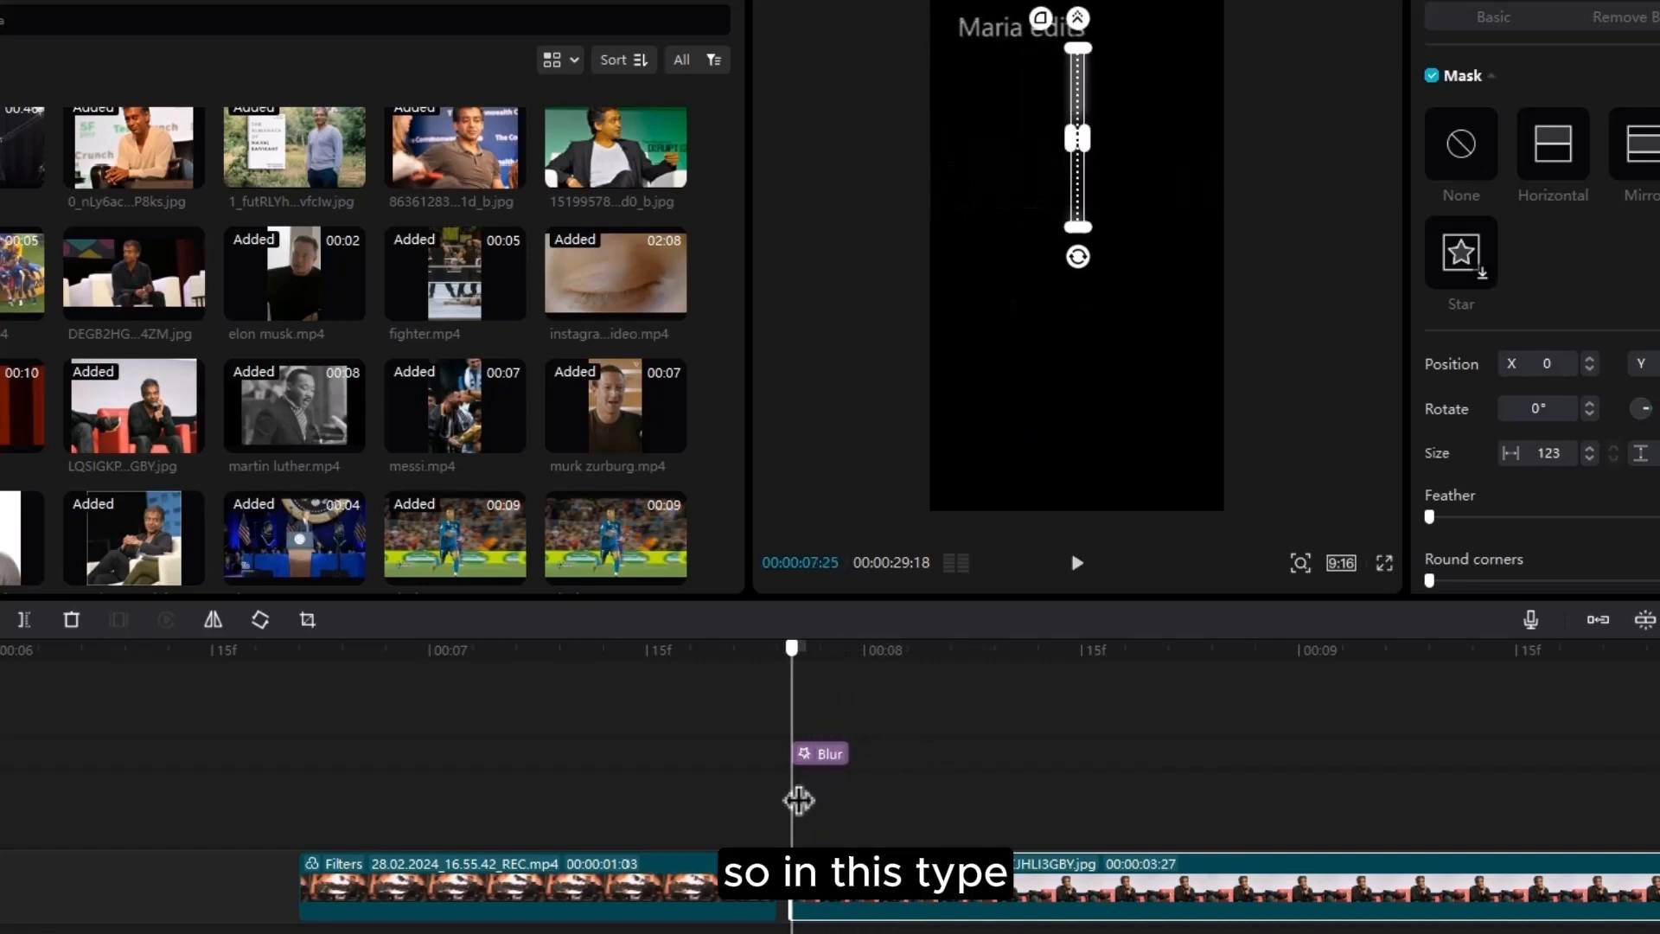
pyautogui.press('space')
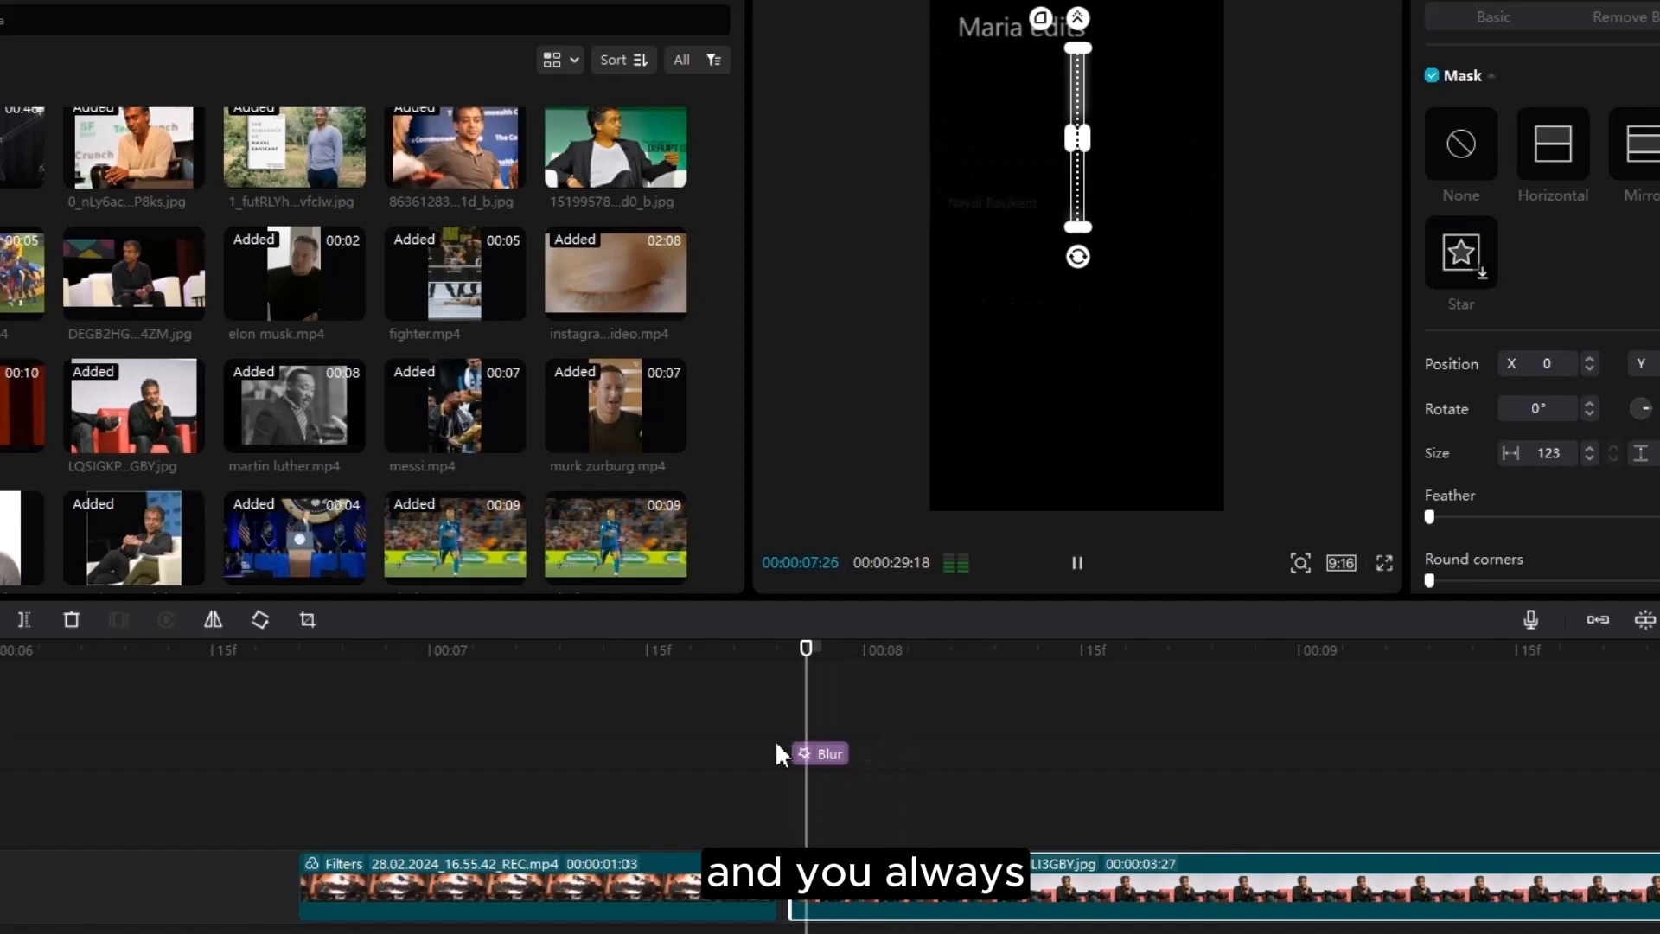
pyautogui.press('space')
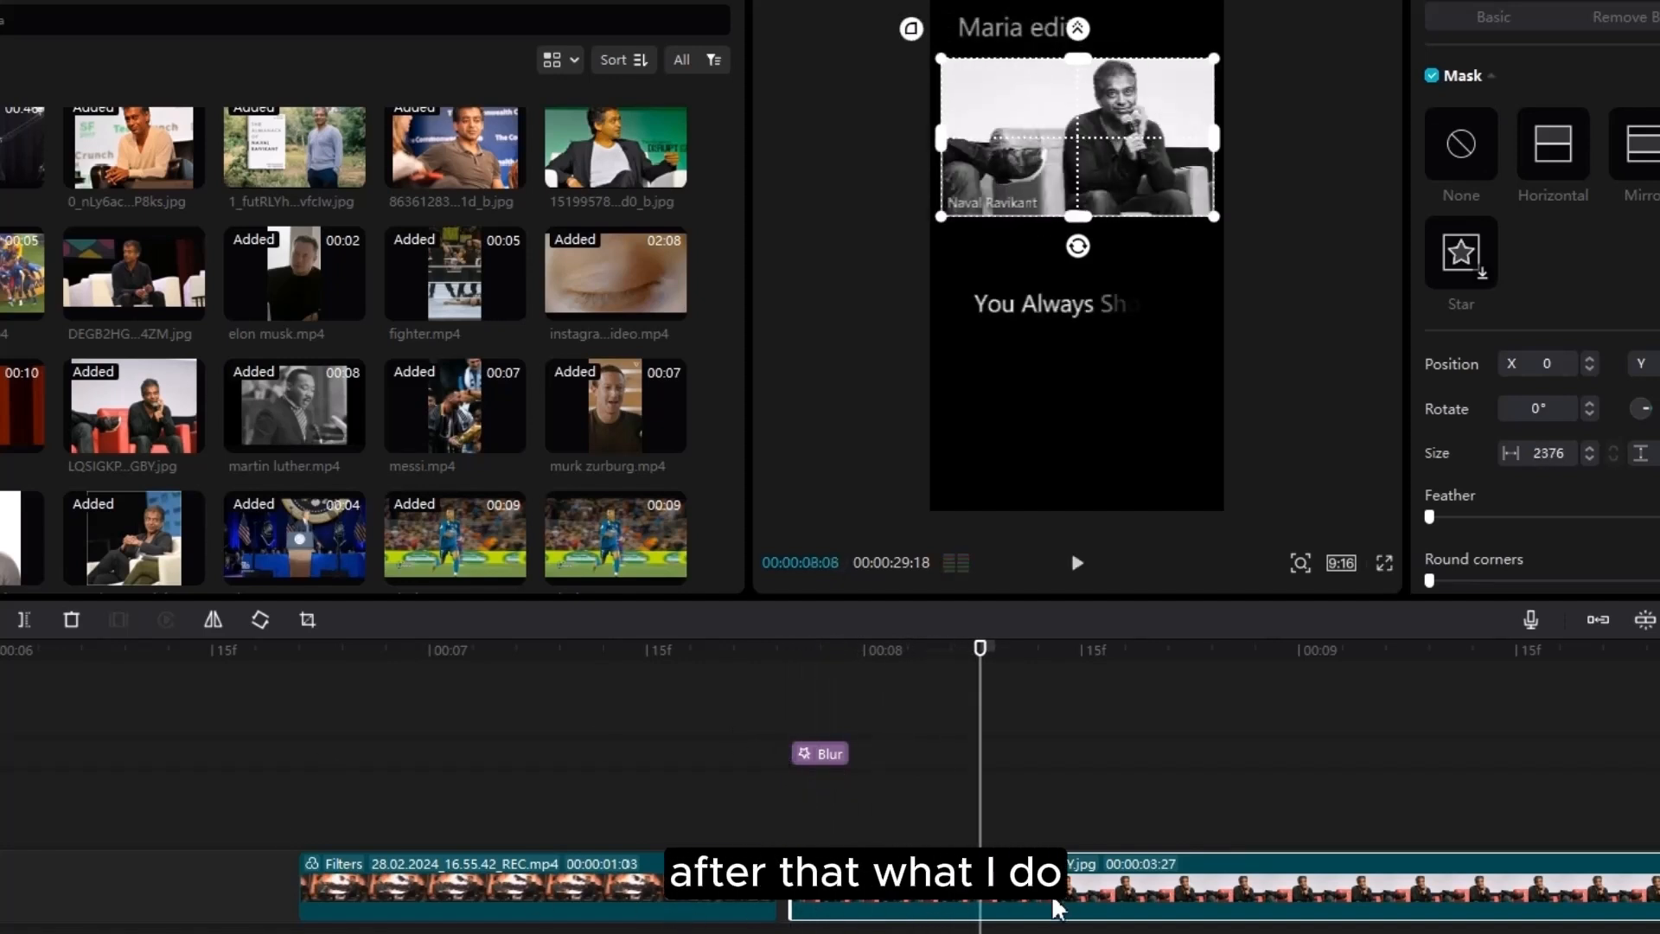
pyautogui.hotkey('ctrl', 'z')
pyautogui.hotkey('ctrl', 'z')
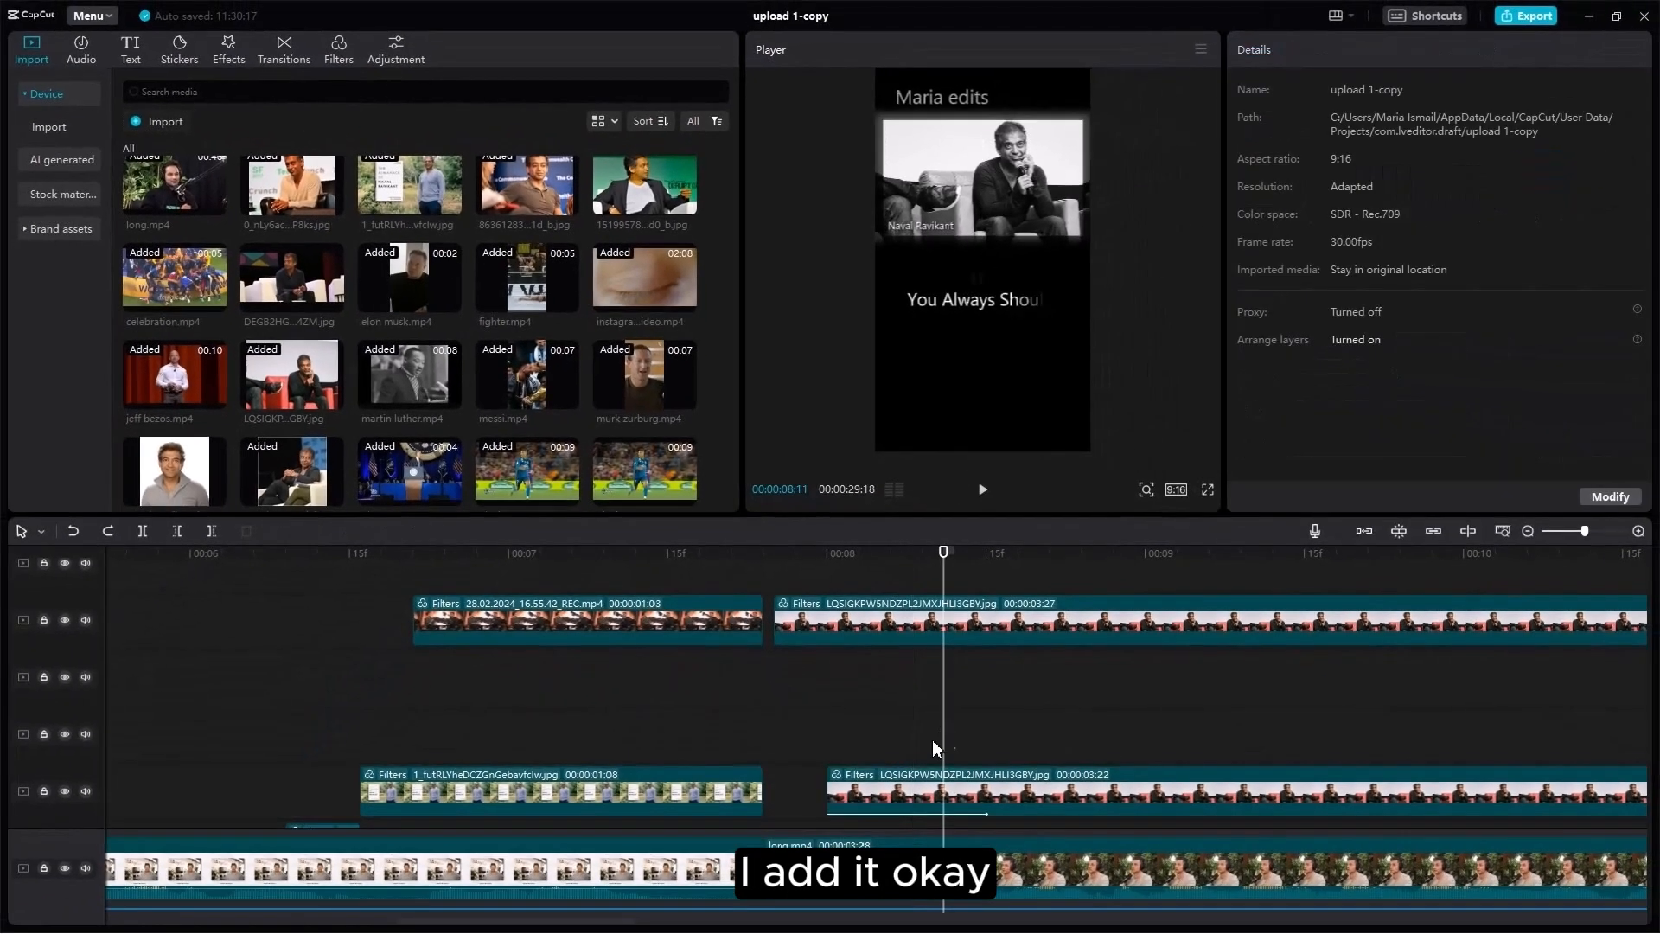
# Step: Raise the lower copy's mask corner rounding to 19, then scrub the reveal to 00:00:08:09
pyautogui.click(906, 785)
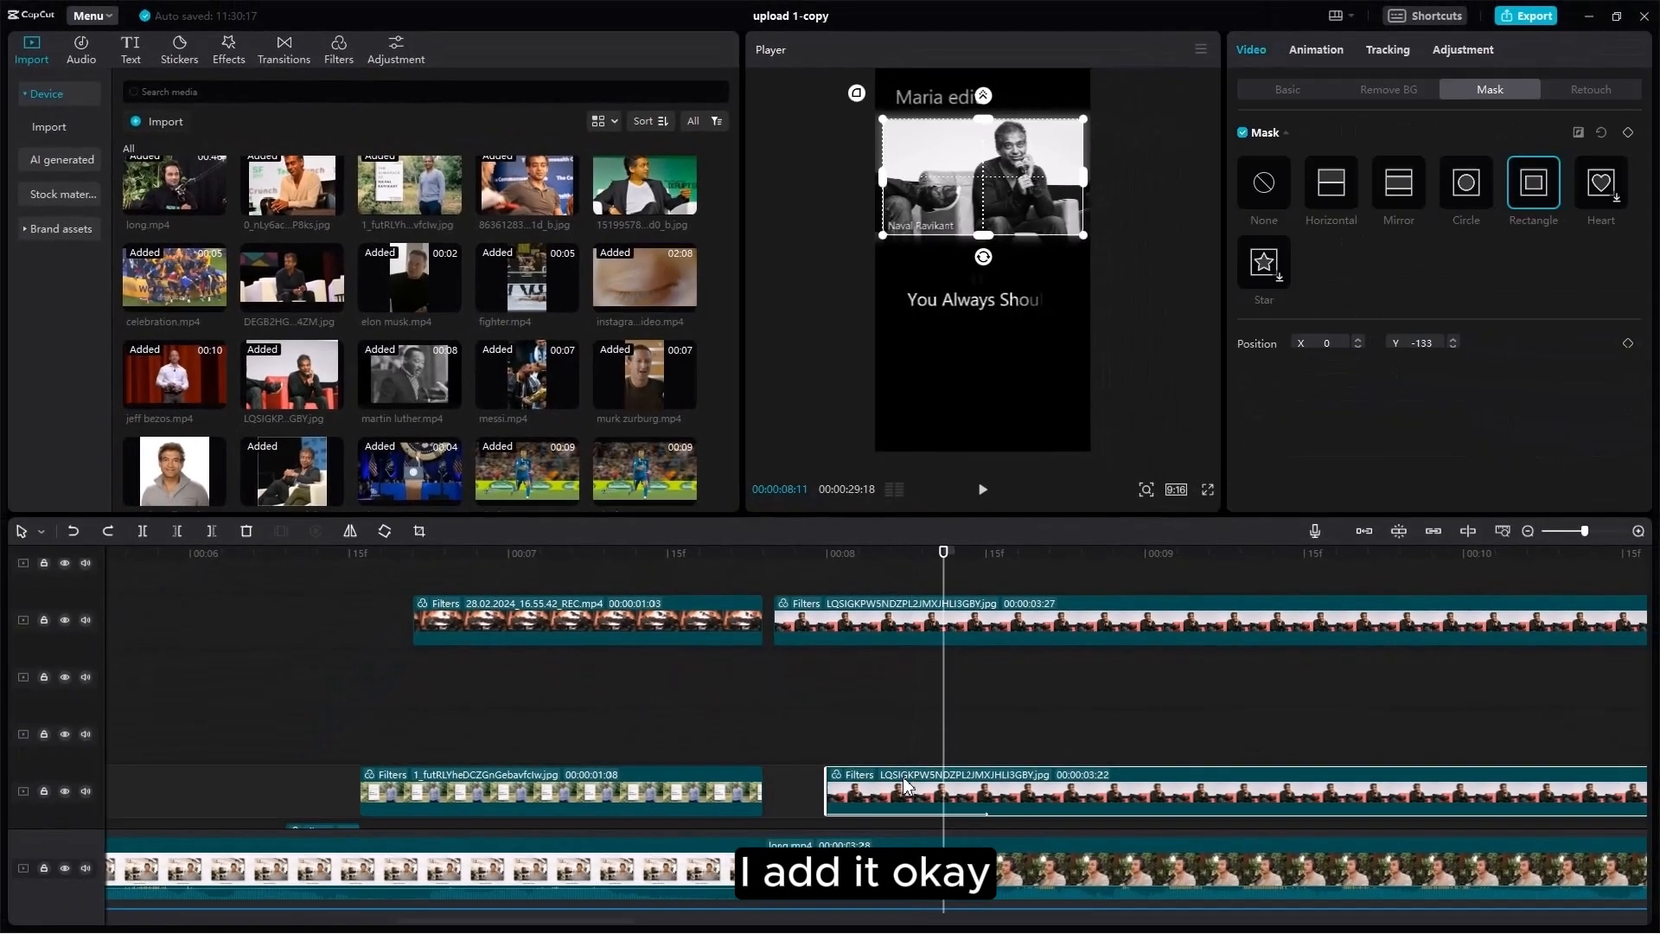
pyautogui.scroll(-1, 1252, 433)
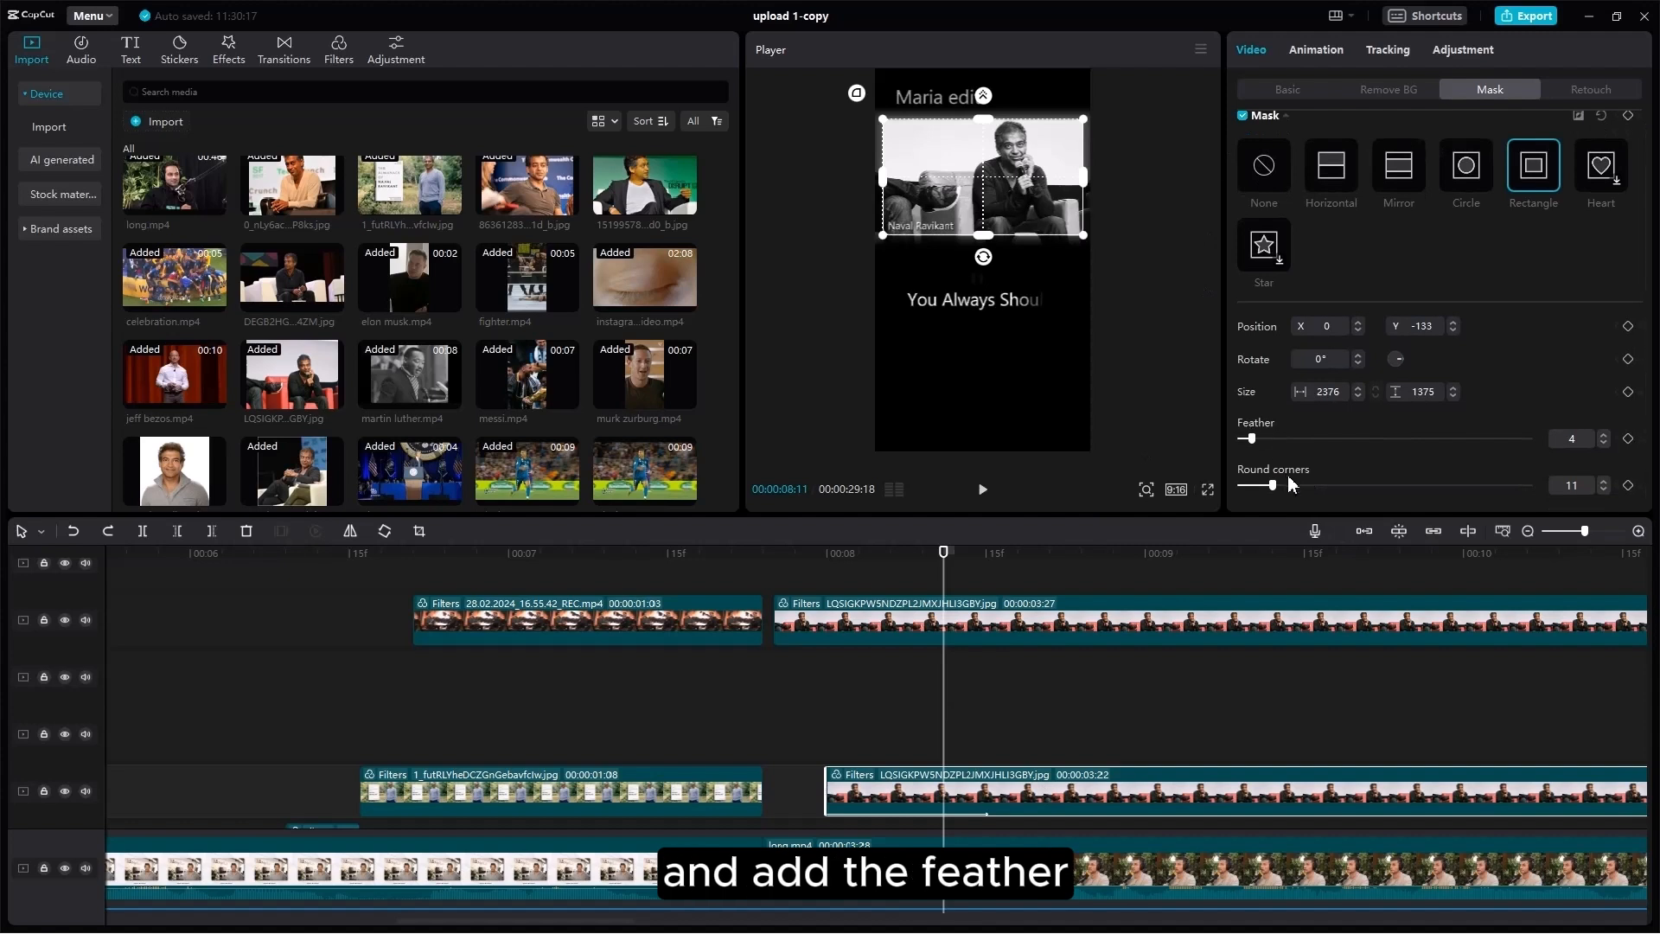
pyautogui.moveTo(1269, 485); pyautogui.dragTo(1129, 483)
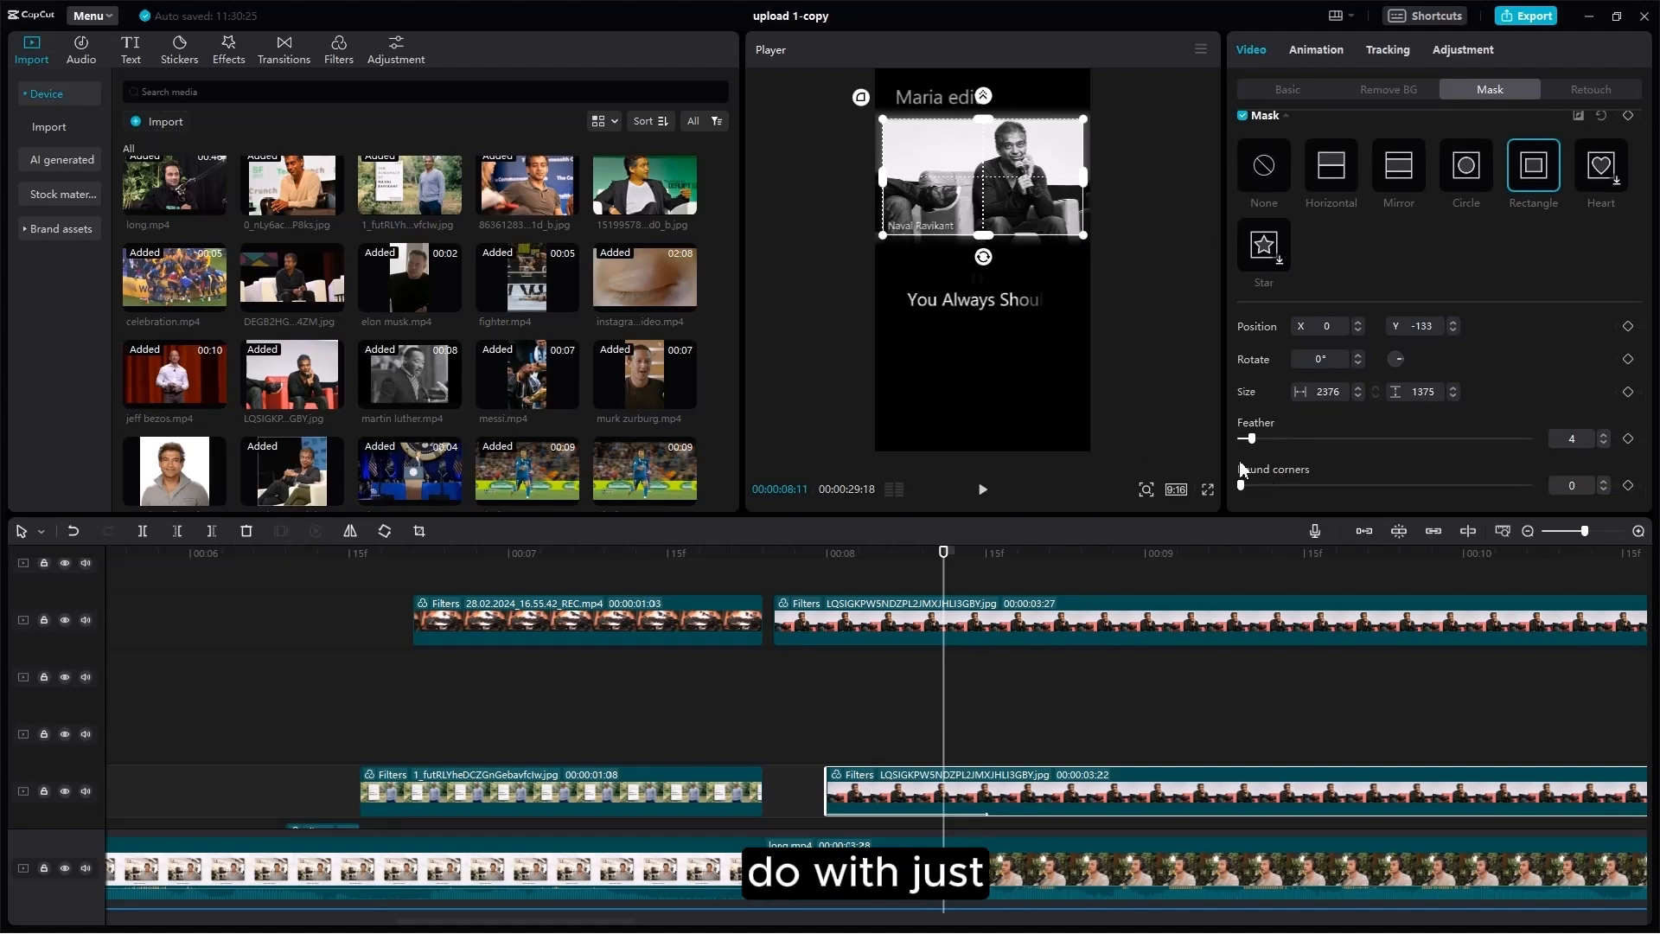
pyautogui.click(775, 683)
pyautogui.moveTo(775, 676); pyautogui.dragTo(925, 696)
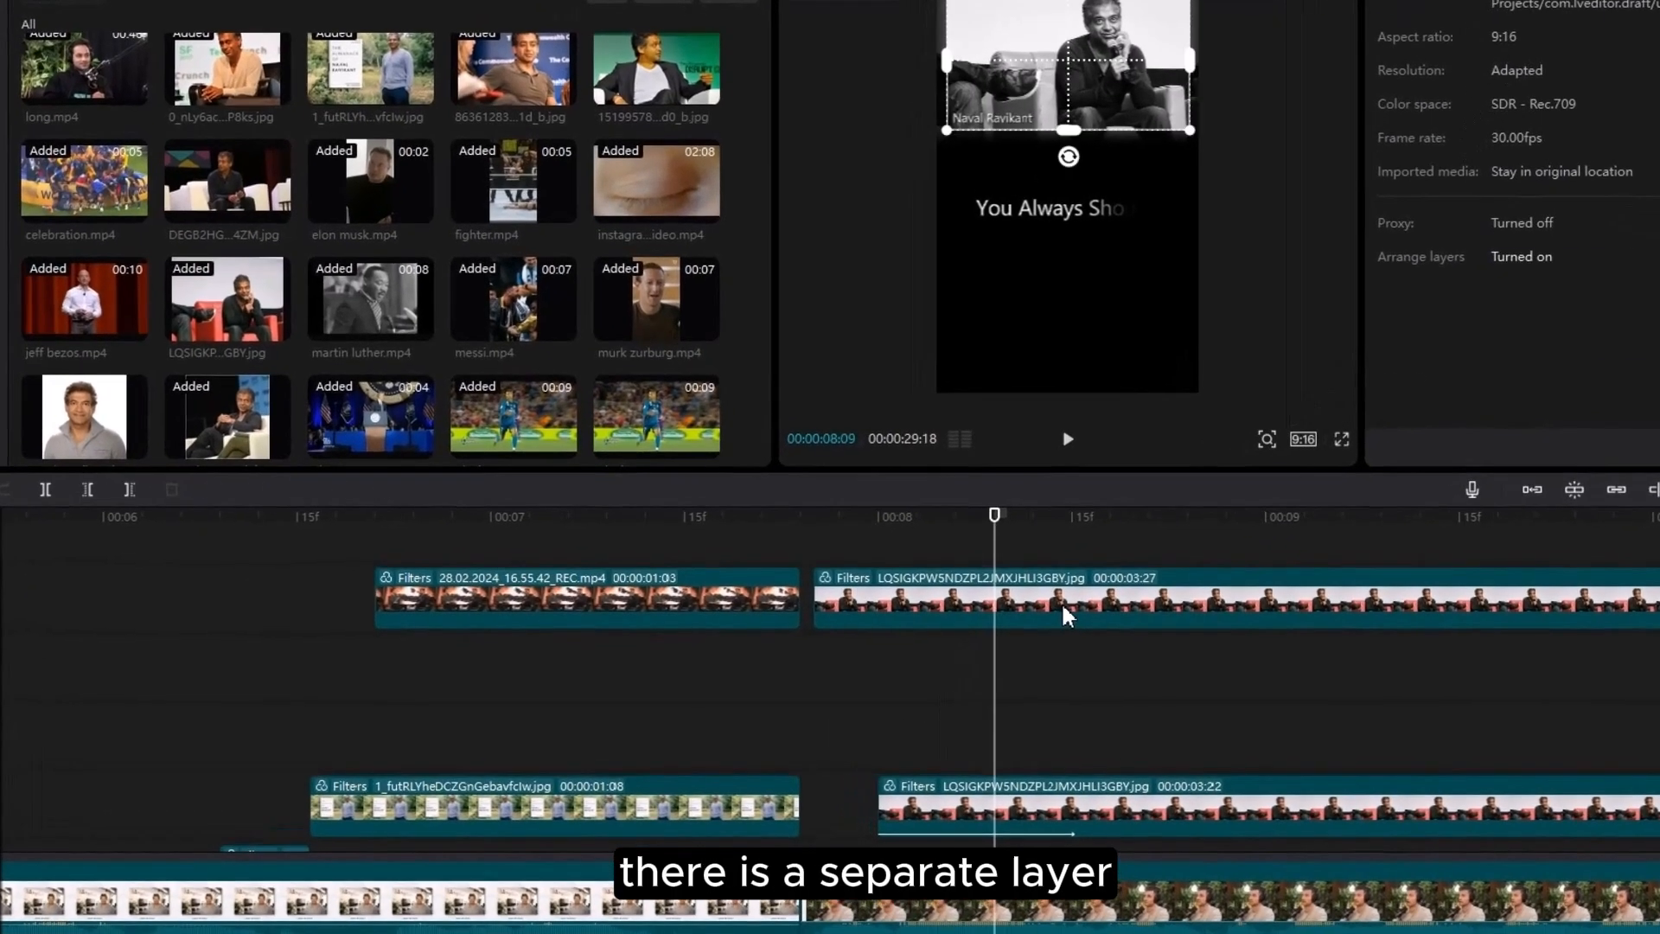
# Step: Delete the lower copy of the LQSIGKP Naval Ravikant photo clip, keeping the upper one
pyautogui.click(1026, 610)
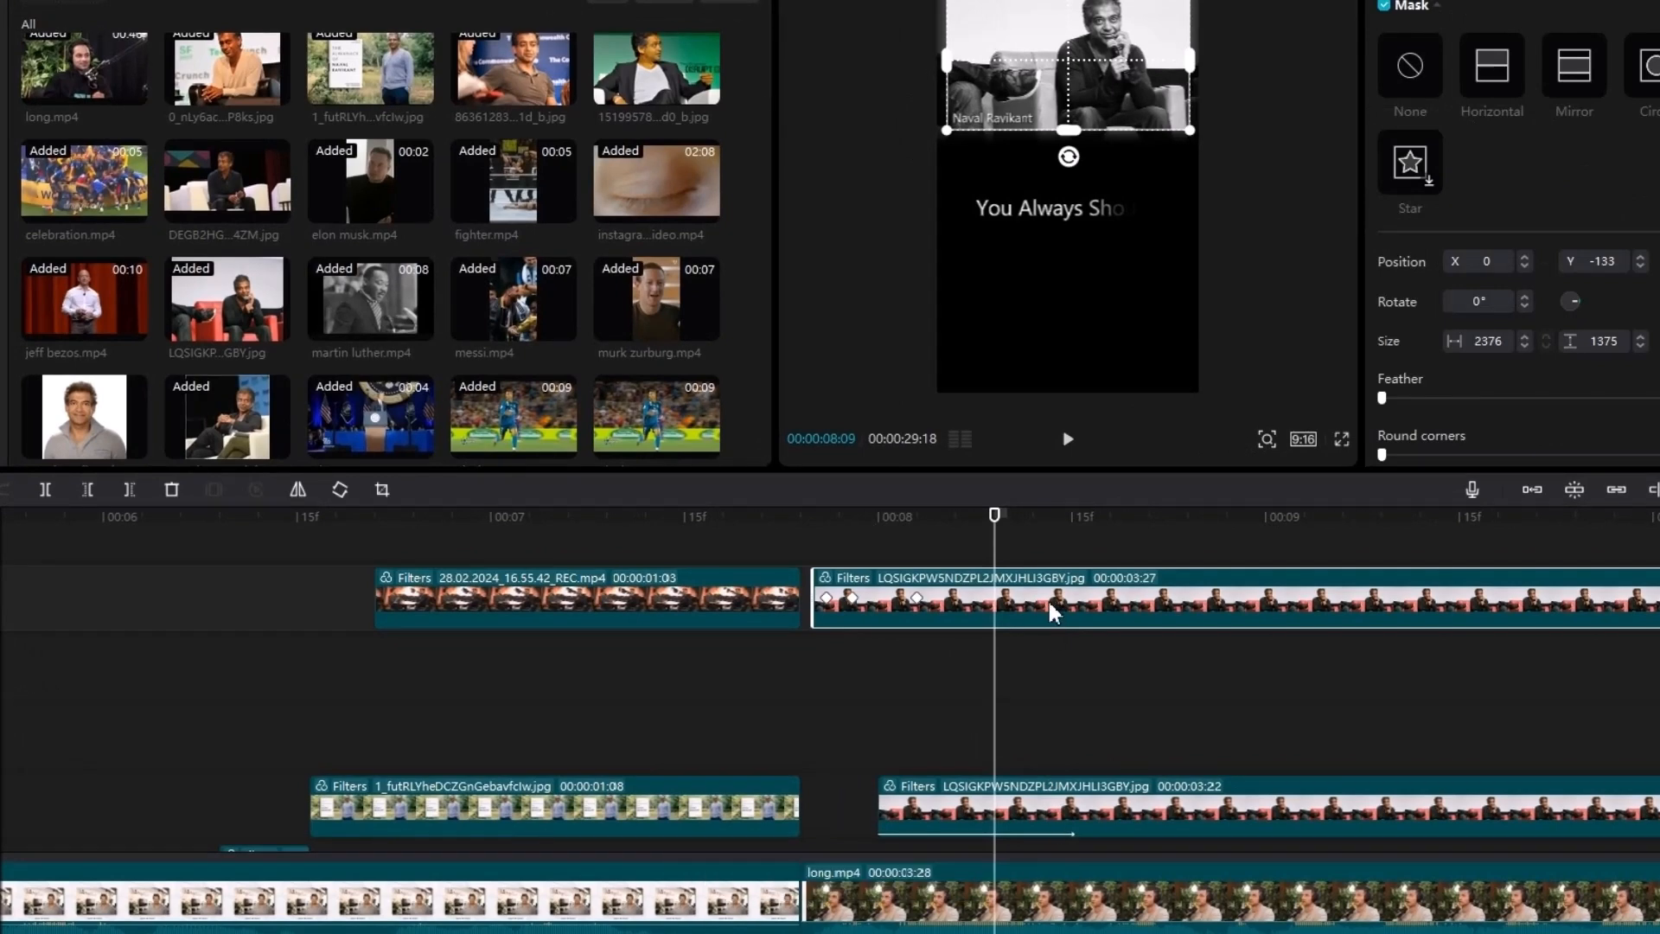
pyautogui.click(1080, 811)
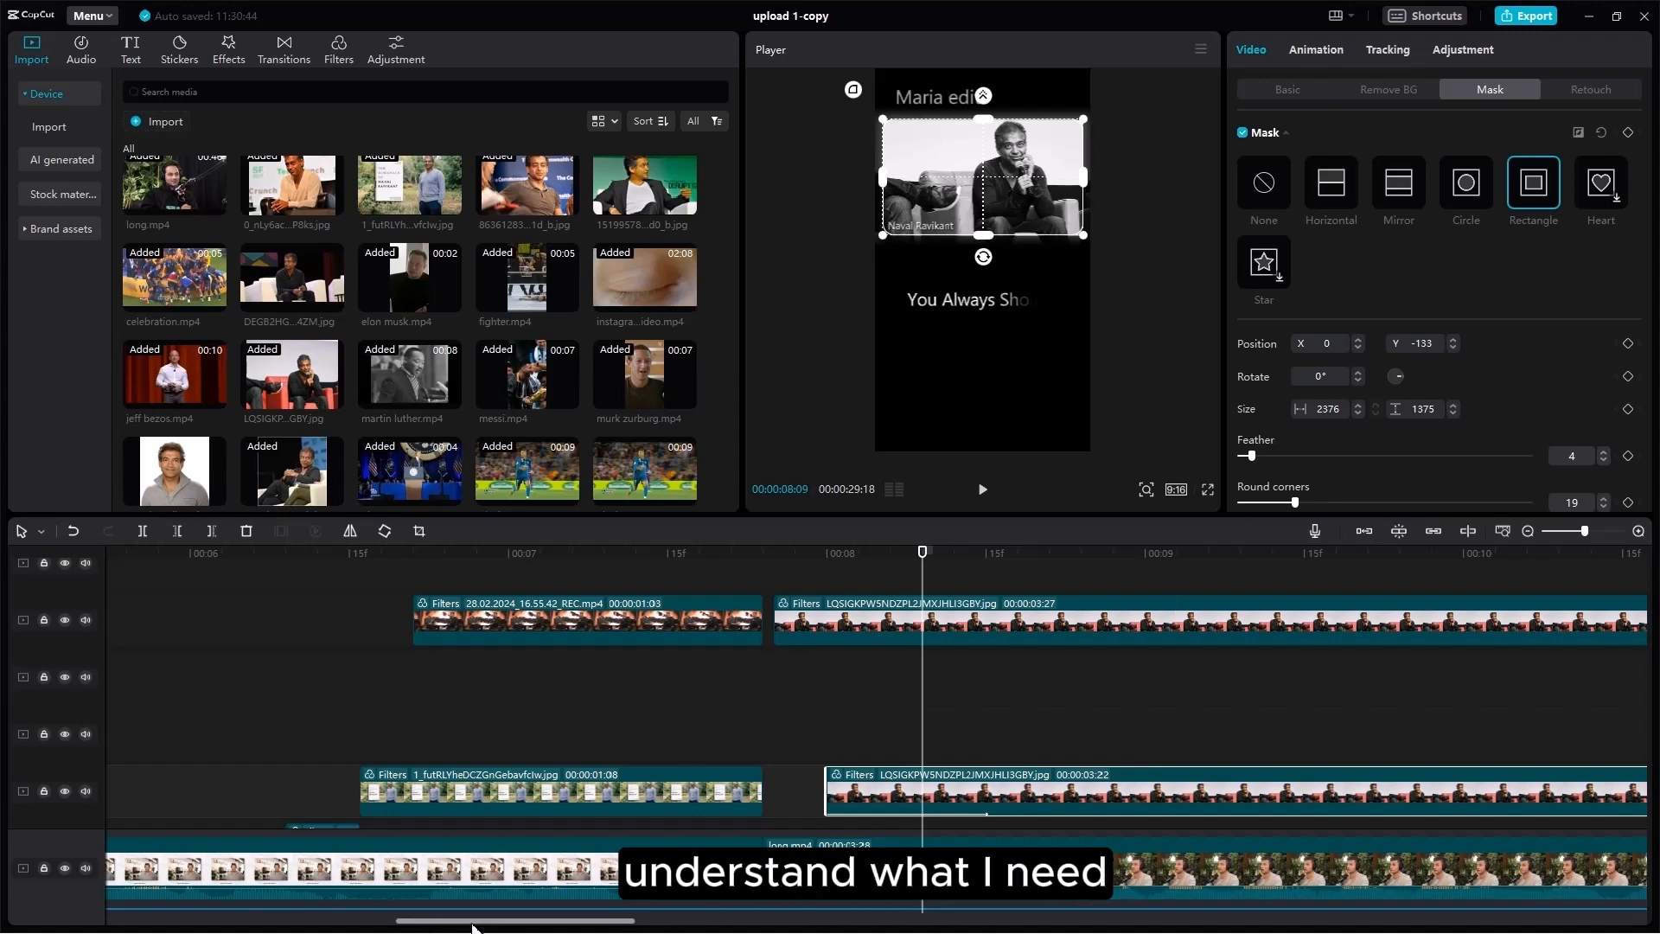
pyautogui.moveTo(482, 919); pyautogui.dragTo(722, 919)
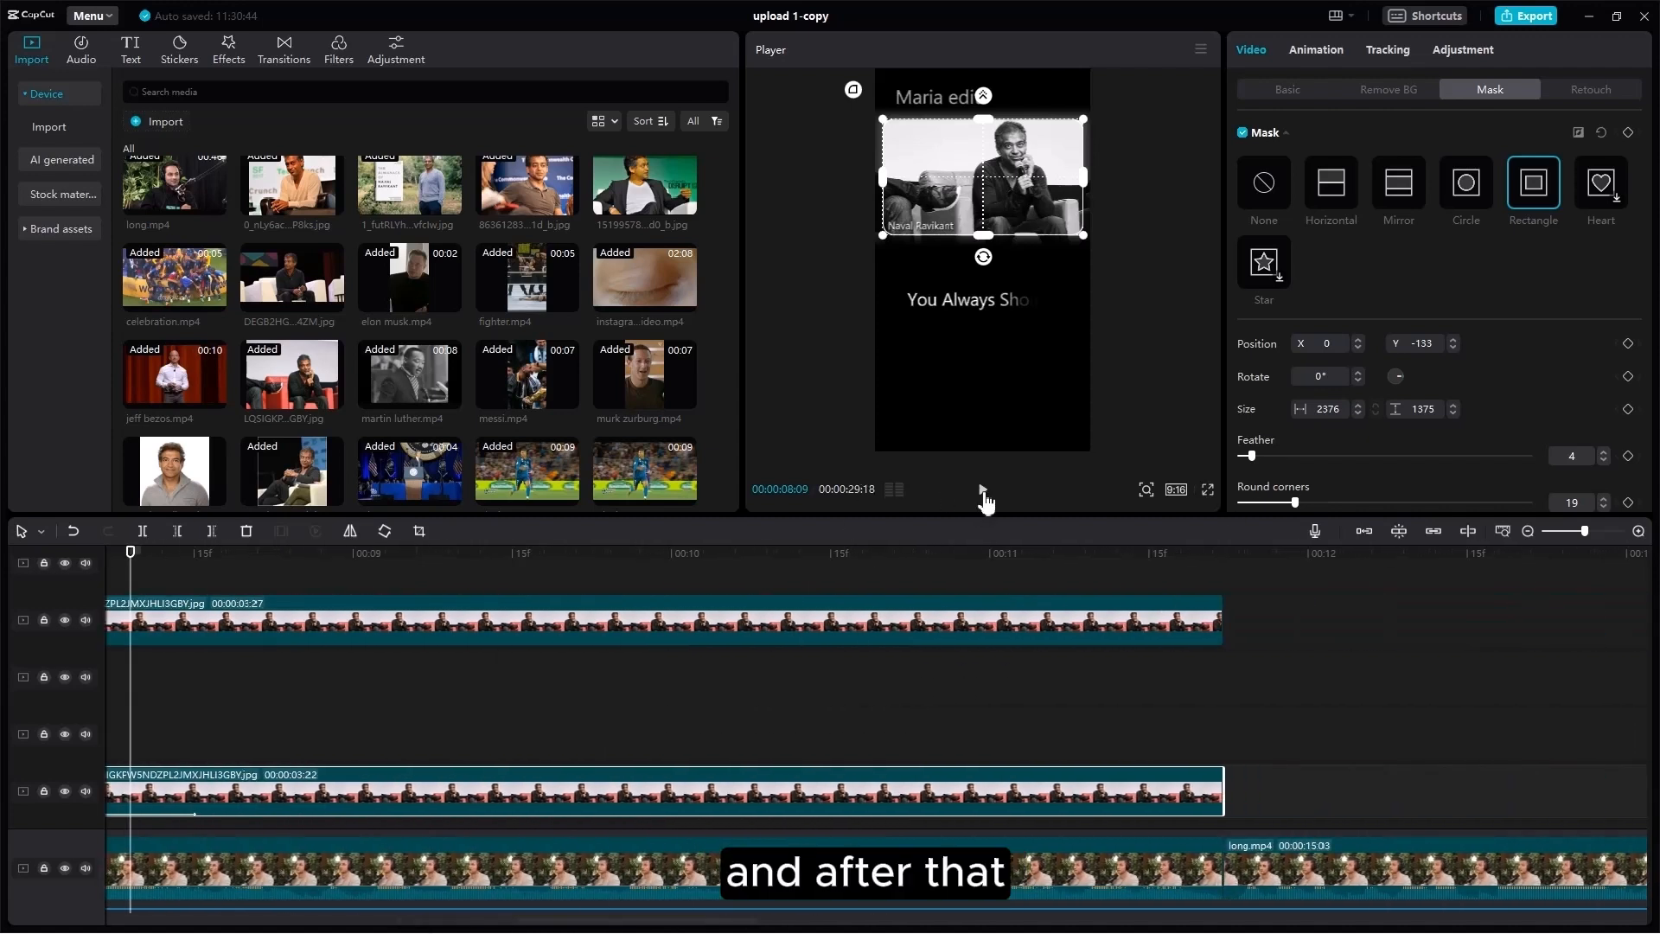
pyautogui.press('Delete')
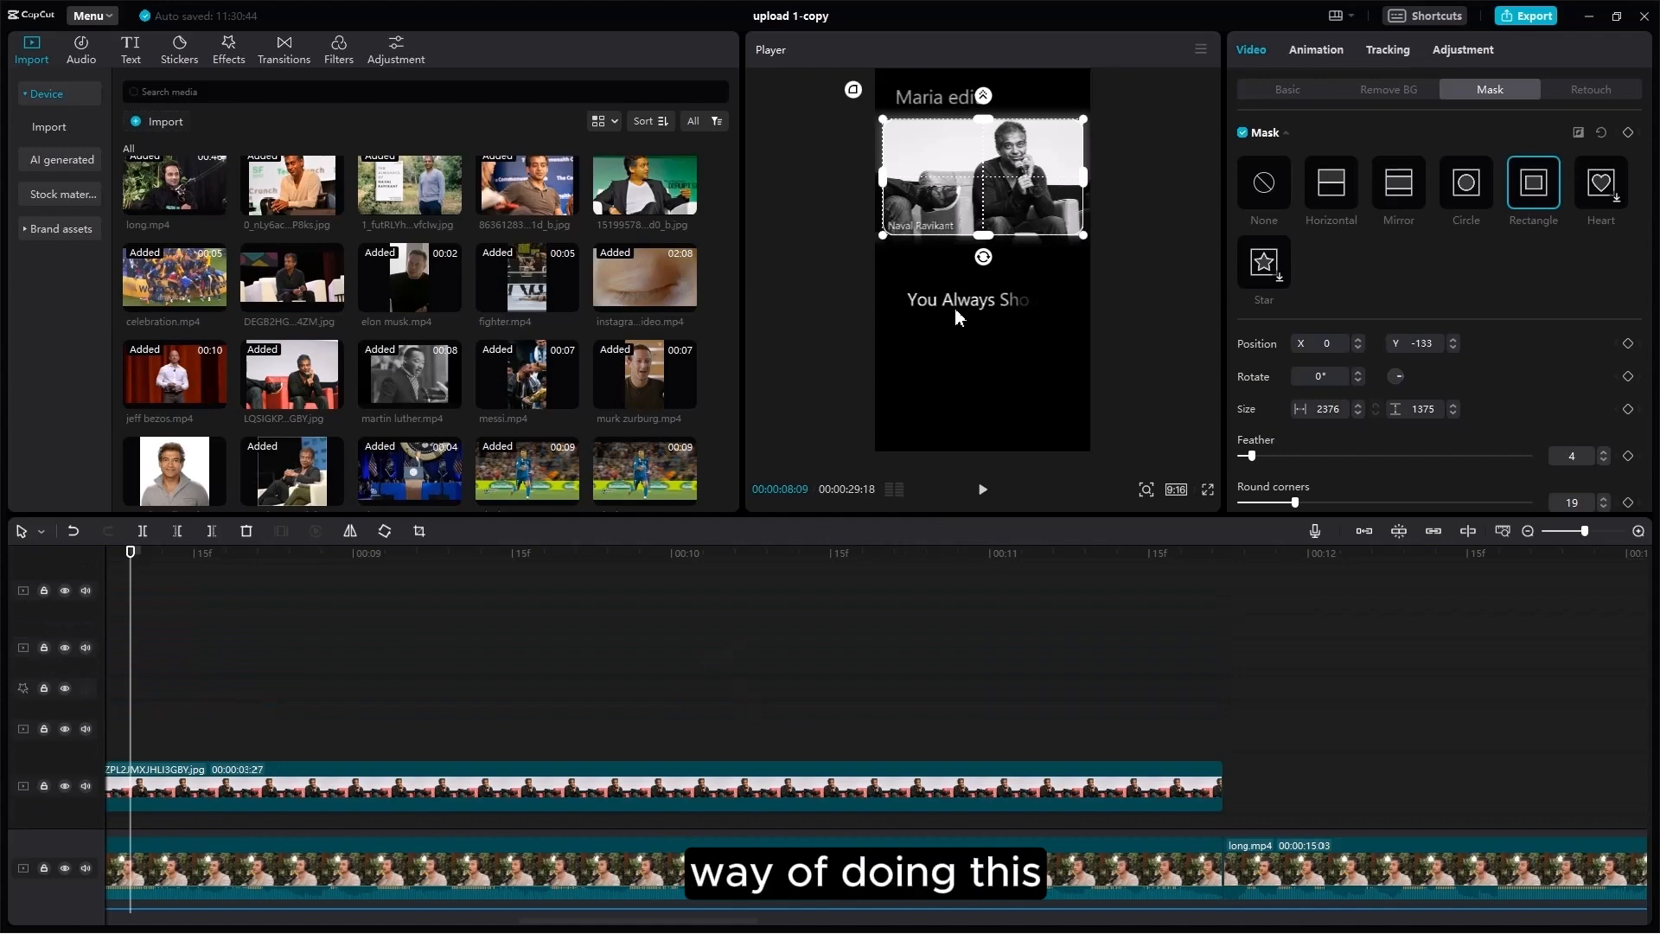
# Step: Apply the Type 2 entrance animation to the 'You Always Should' quote text clip
pyautogui.click(1318, 52)
pyautogui.scroll(5, 200, 697)
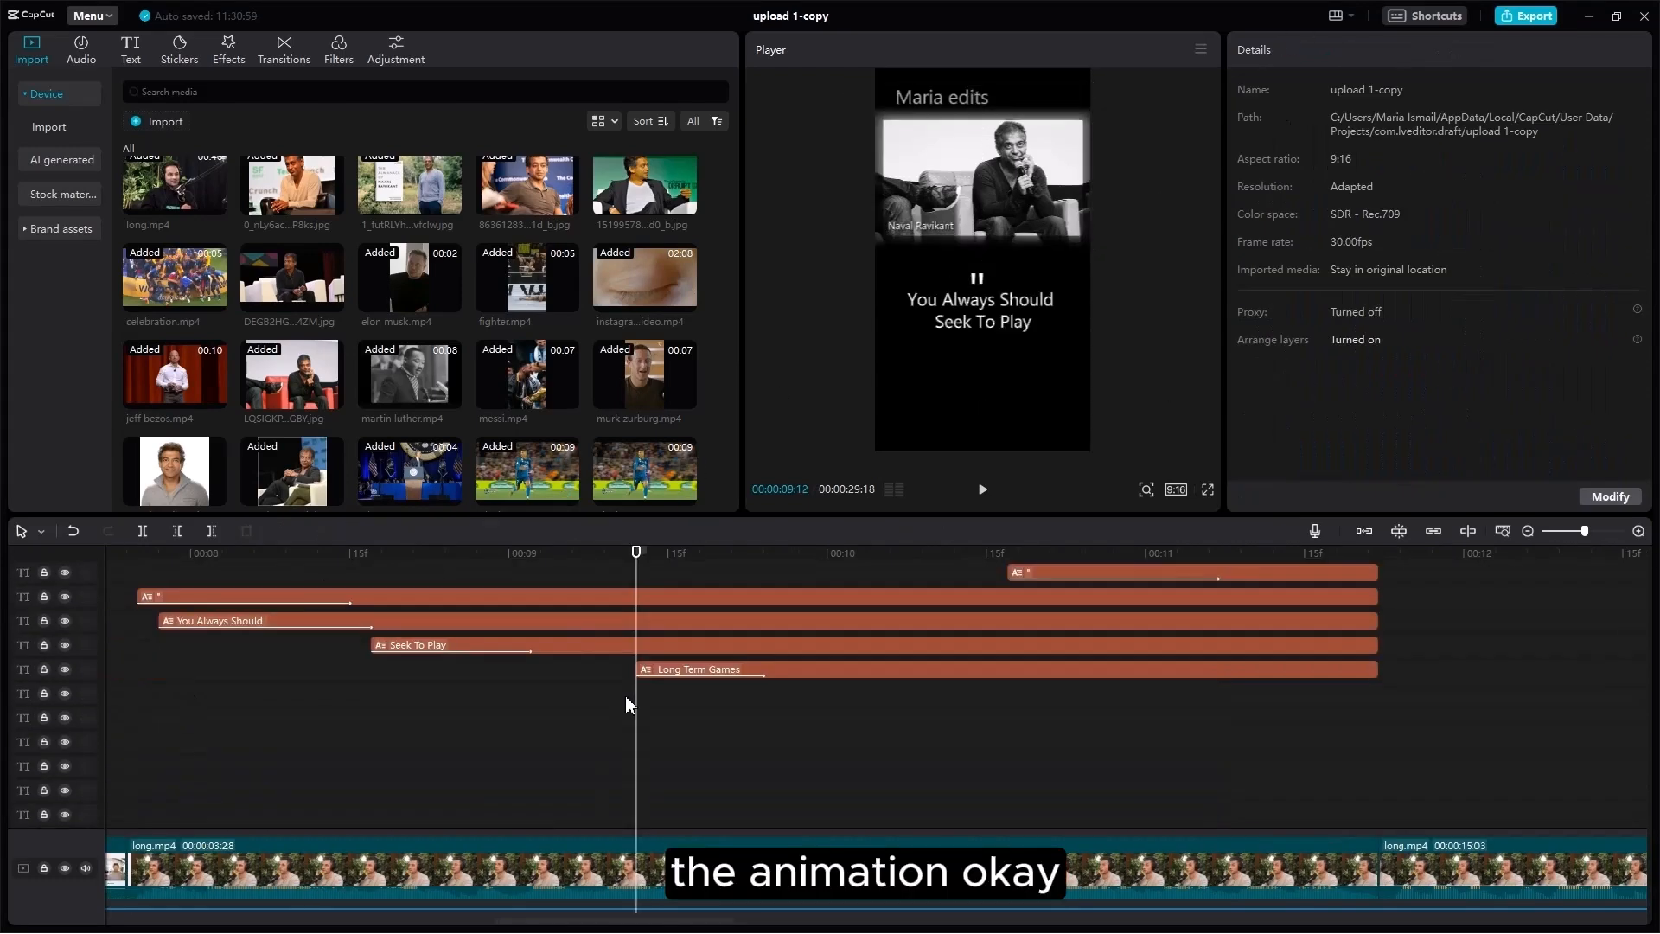
pyautogui.moveTo(699, 702); pyautogui.dragTo(496, 577)
pyautogui.click(469, 698)
pyautogui.click(600, 617)
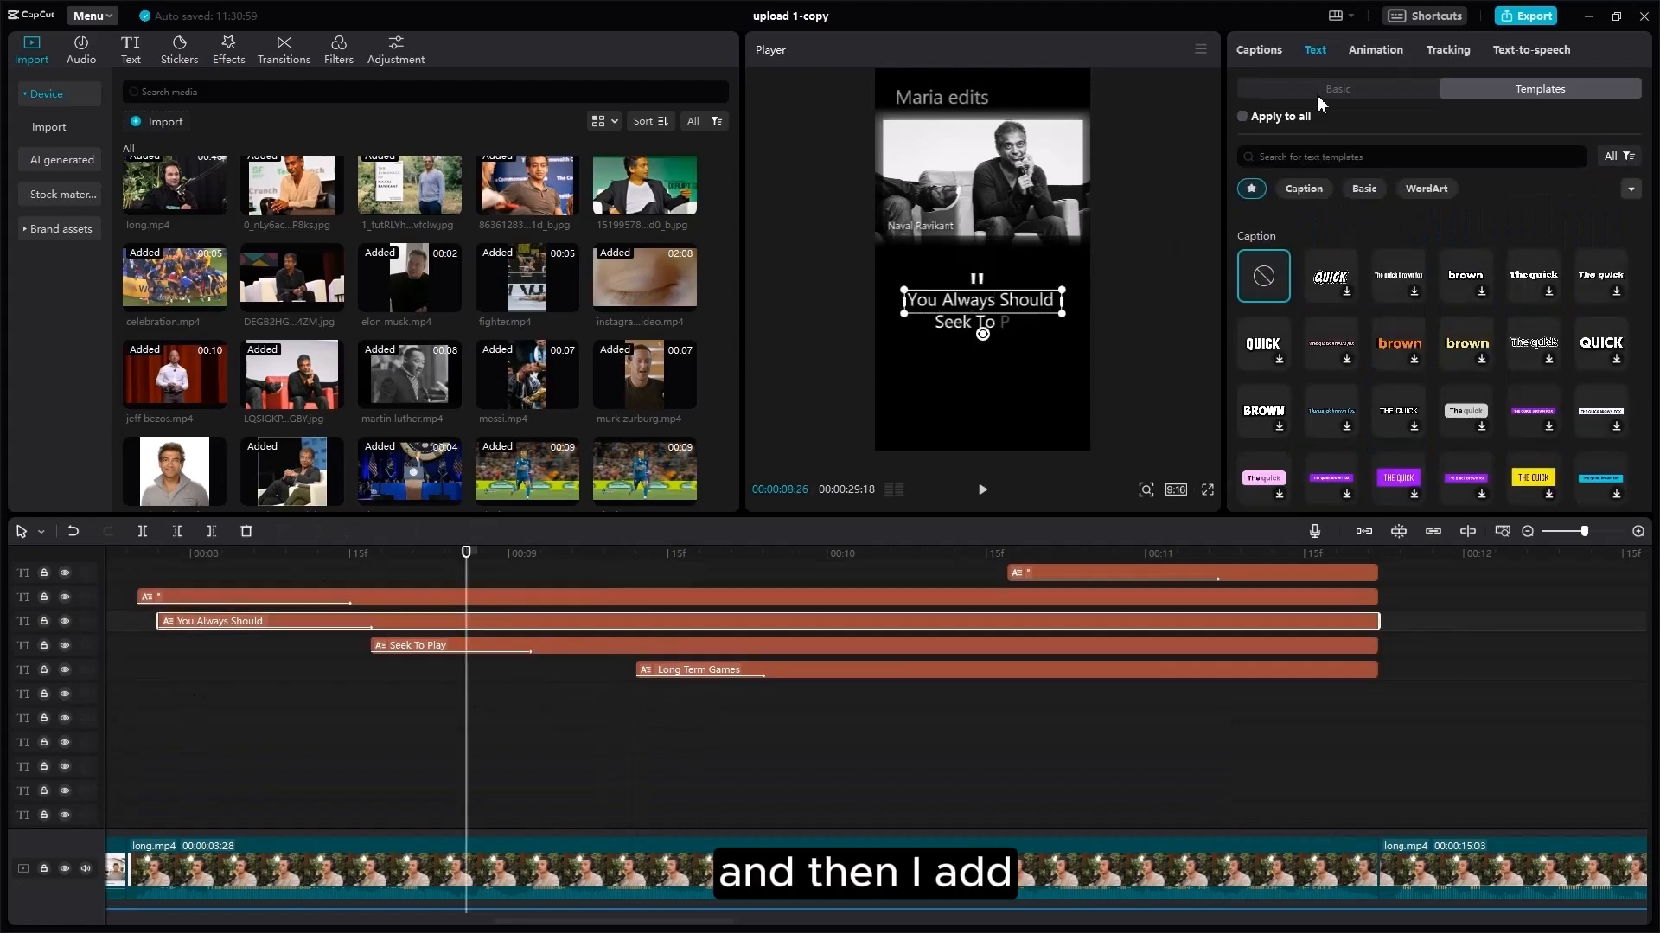
pyautogui.click(1370, 52)
pyautogui.click(1455, 431)
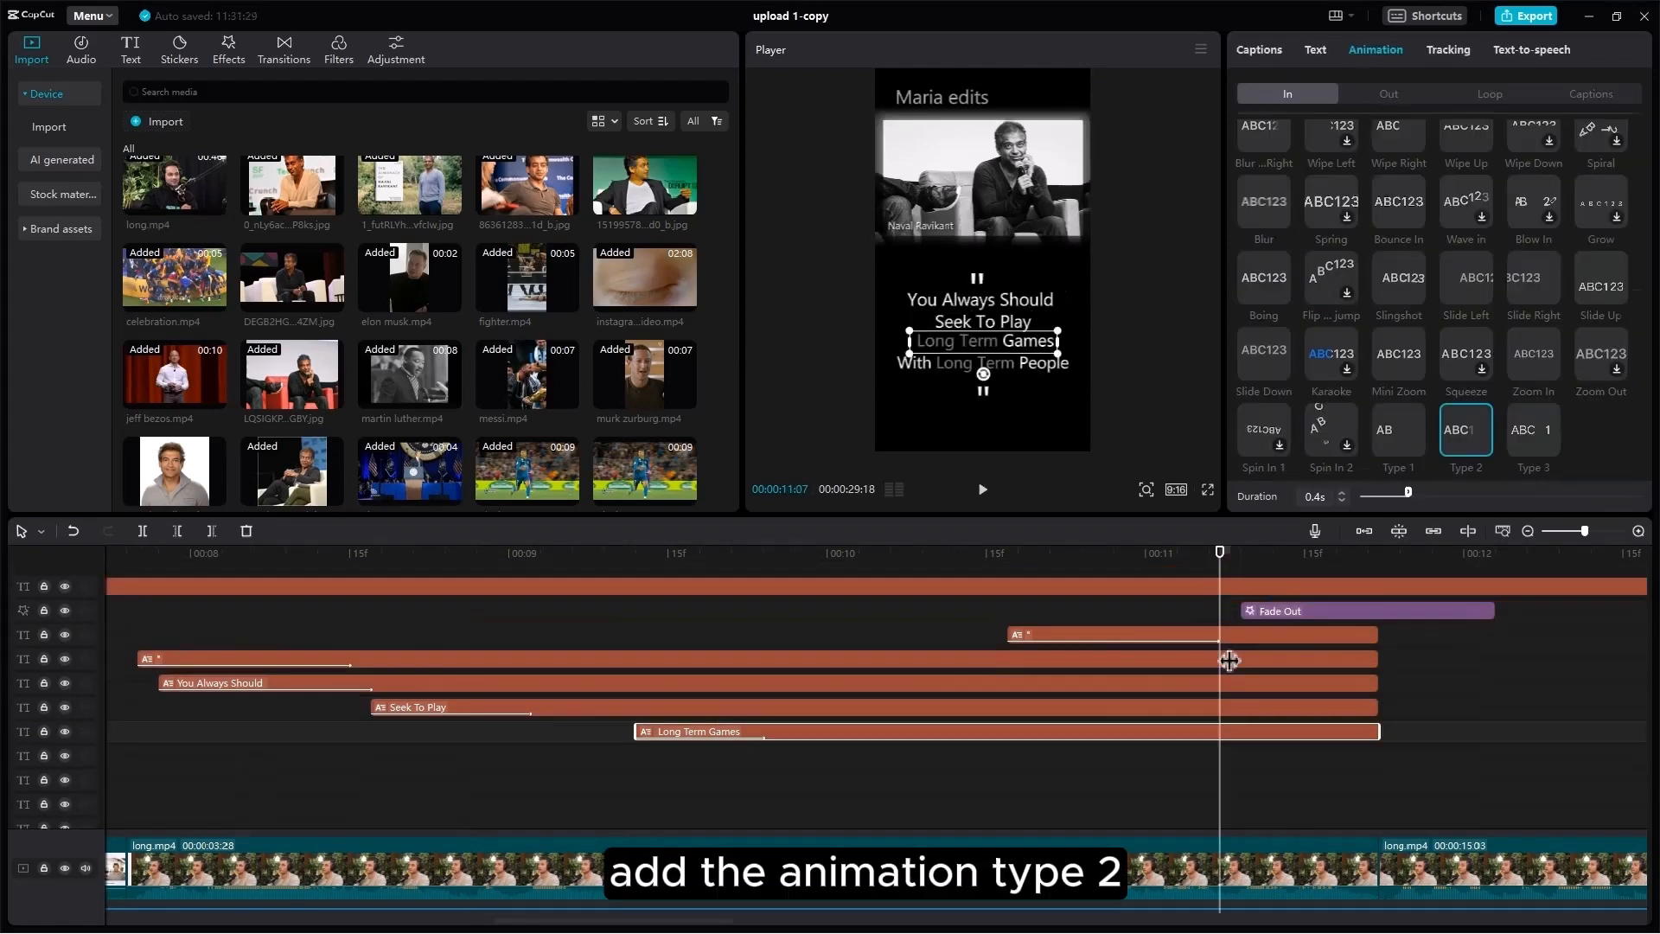
# Step: Rewind to just before 'Long Term Games' and preview its Type 2 animation
pyautogui.scroll(1, 1227, 654)
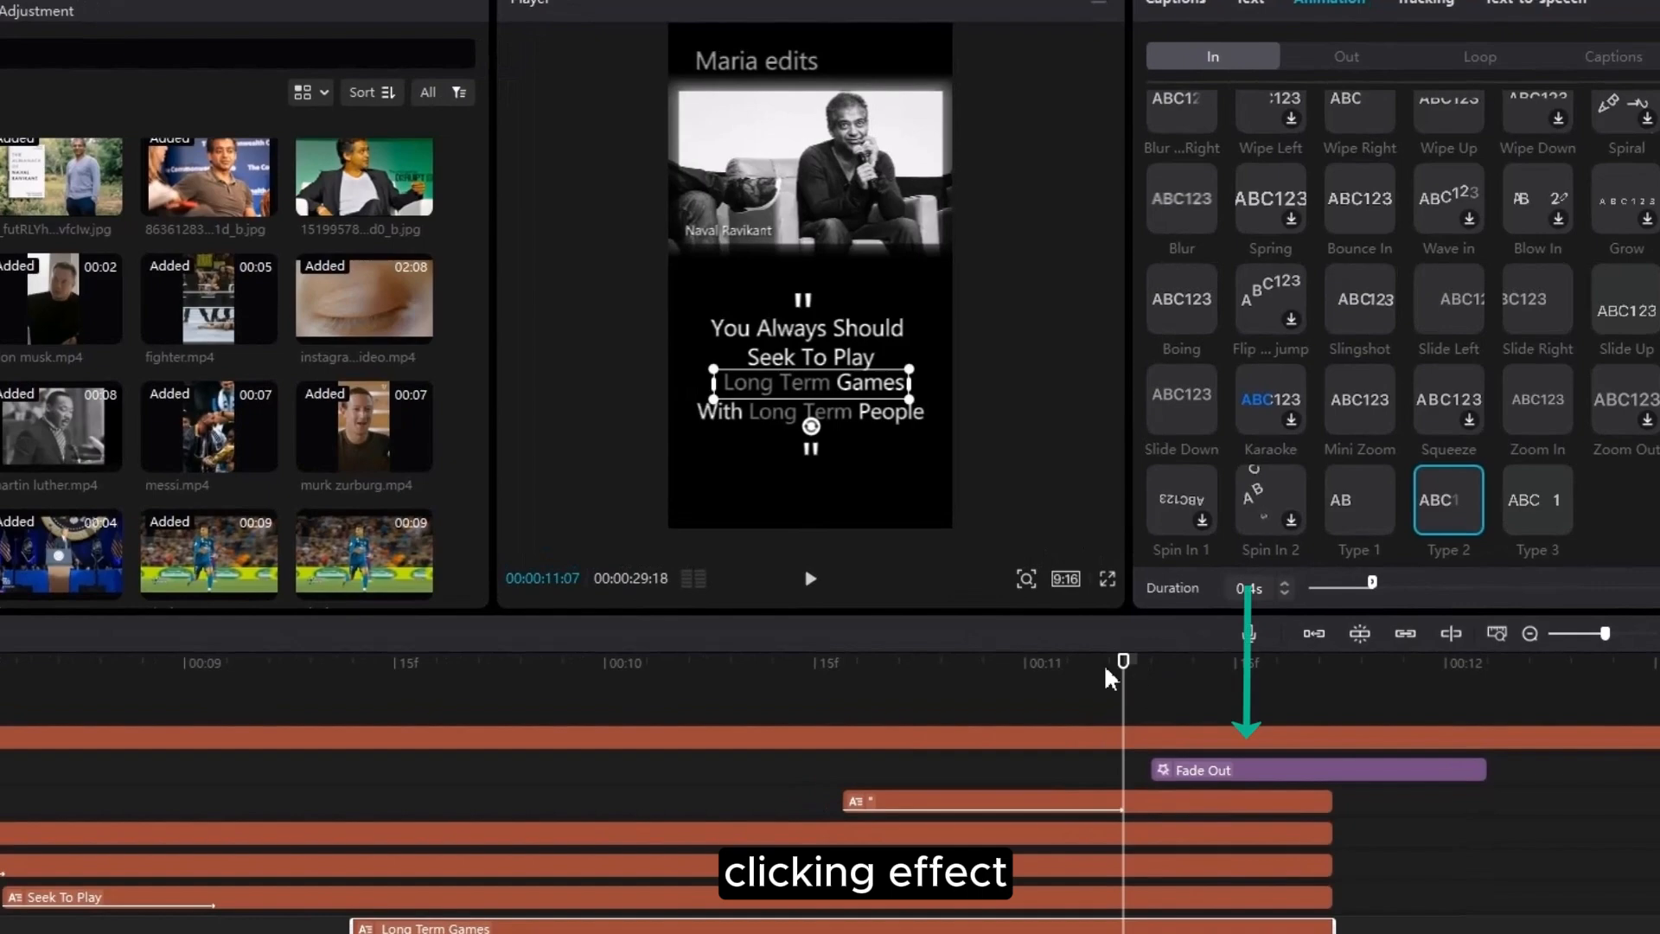
pyautogui.click(1057, 670)
pyautogui.click(809, 578)
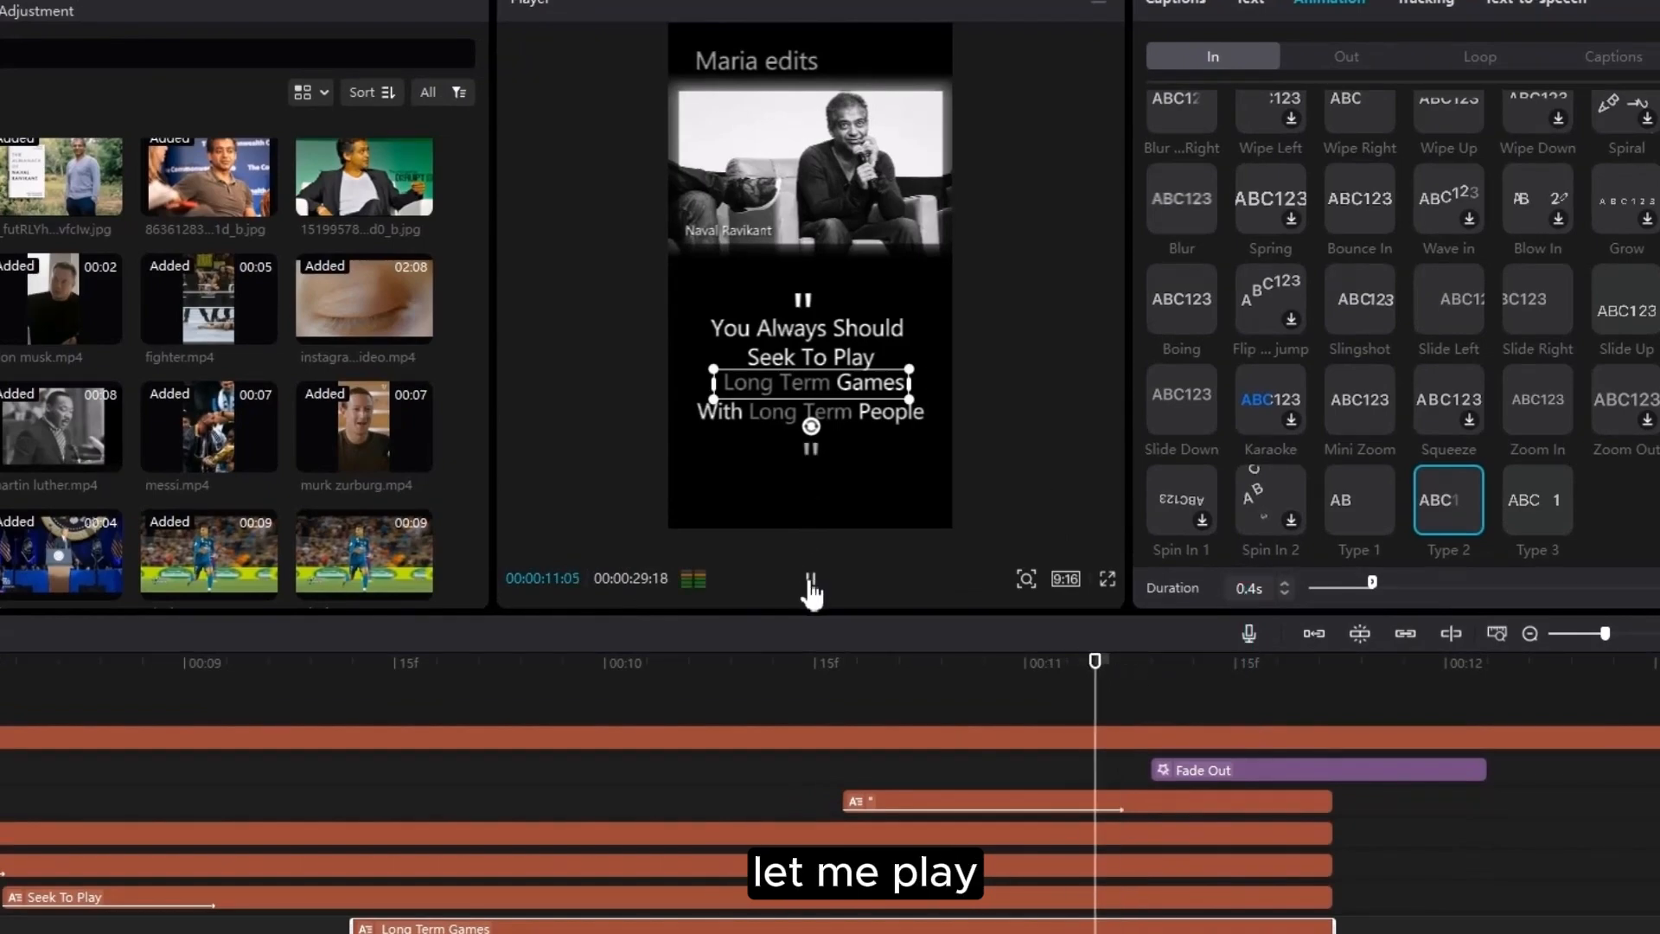
pyautogui.click(810, 578)
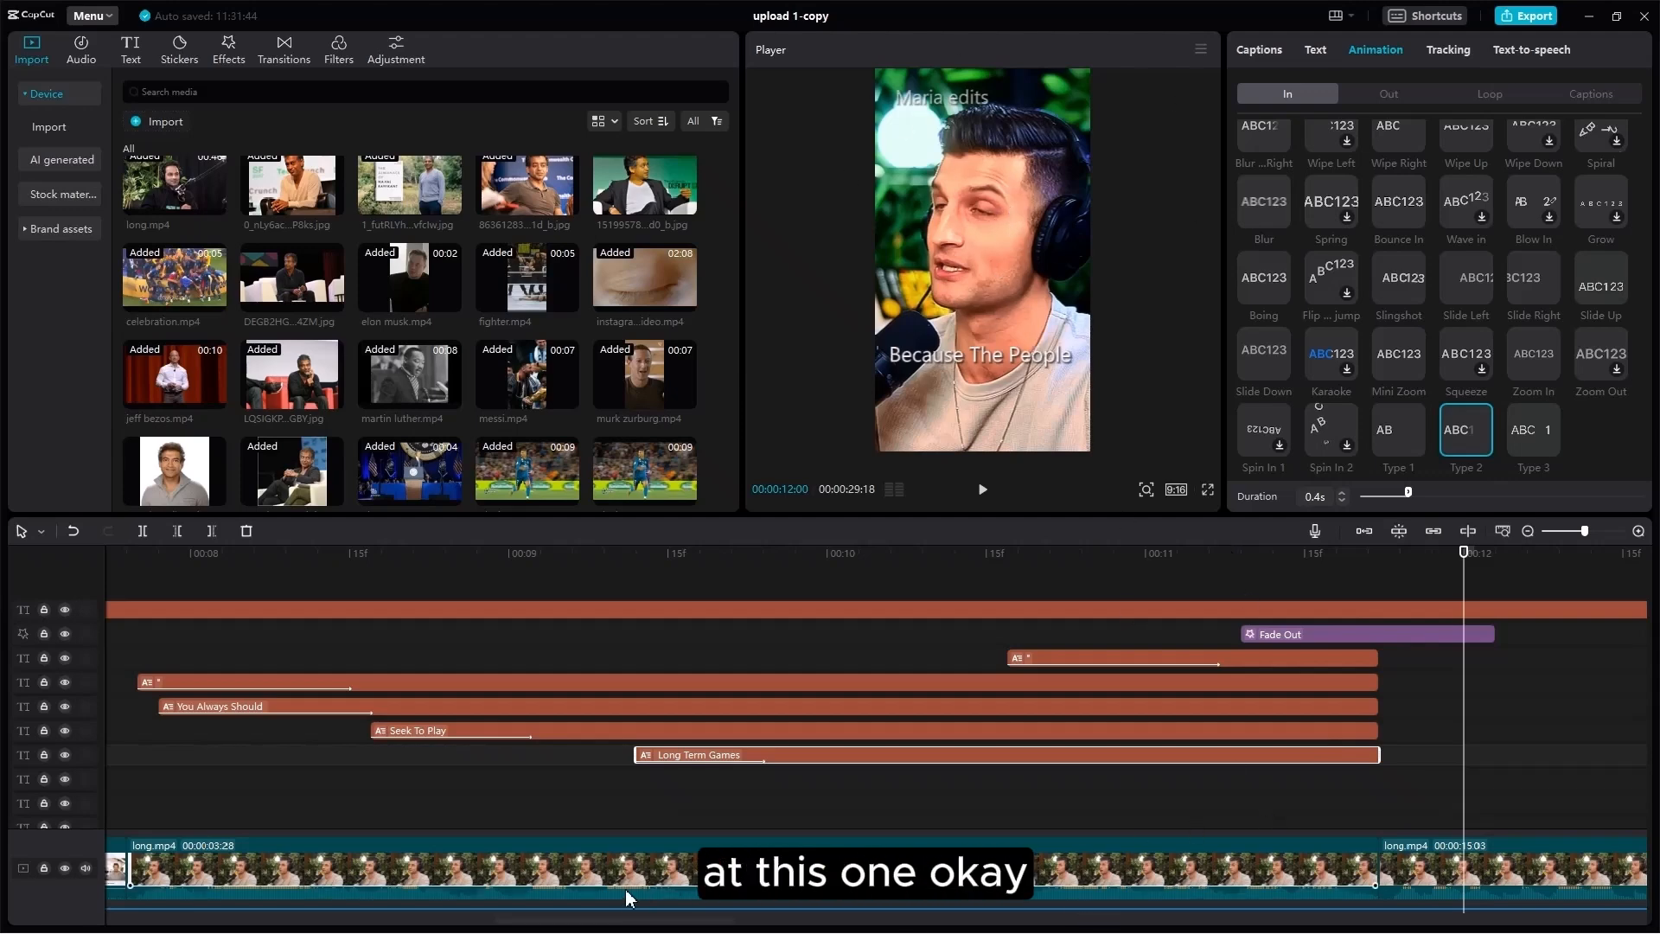
# Step: Play from the 12-second mark and stop on the Delay frame
pyautogui.hscroll(5, 637, 919)
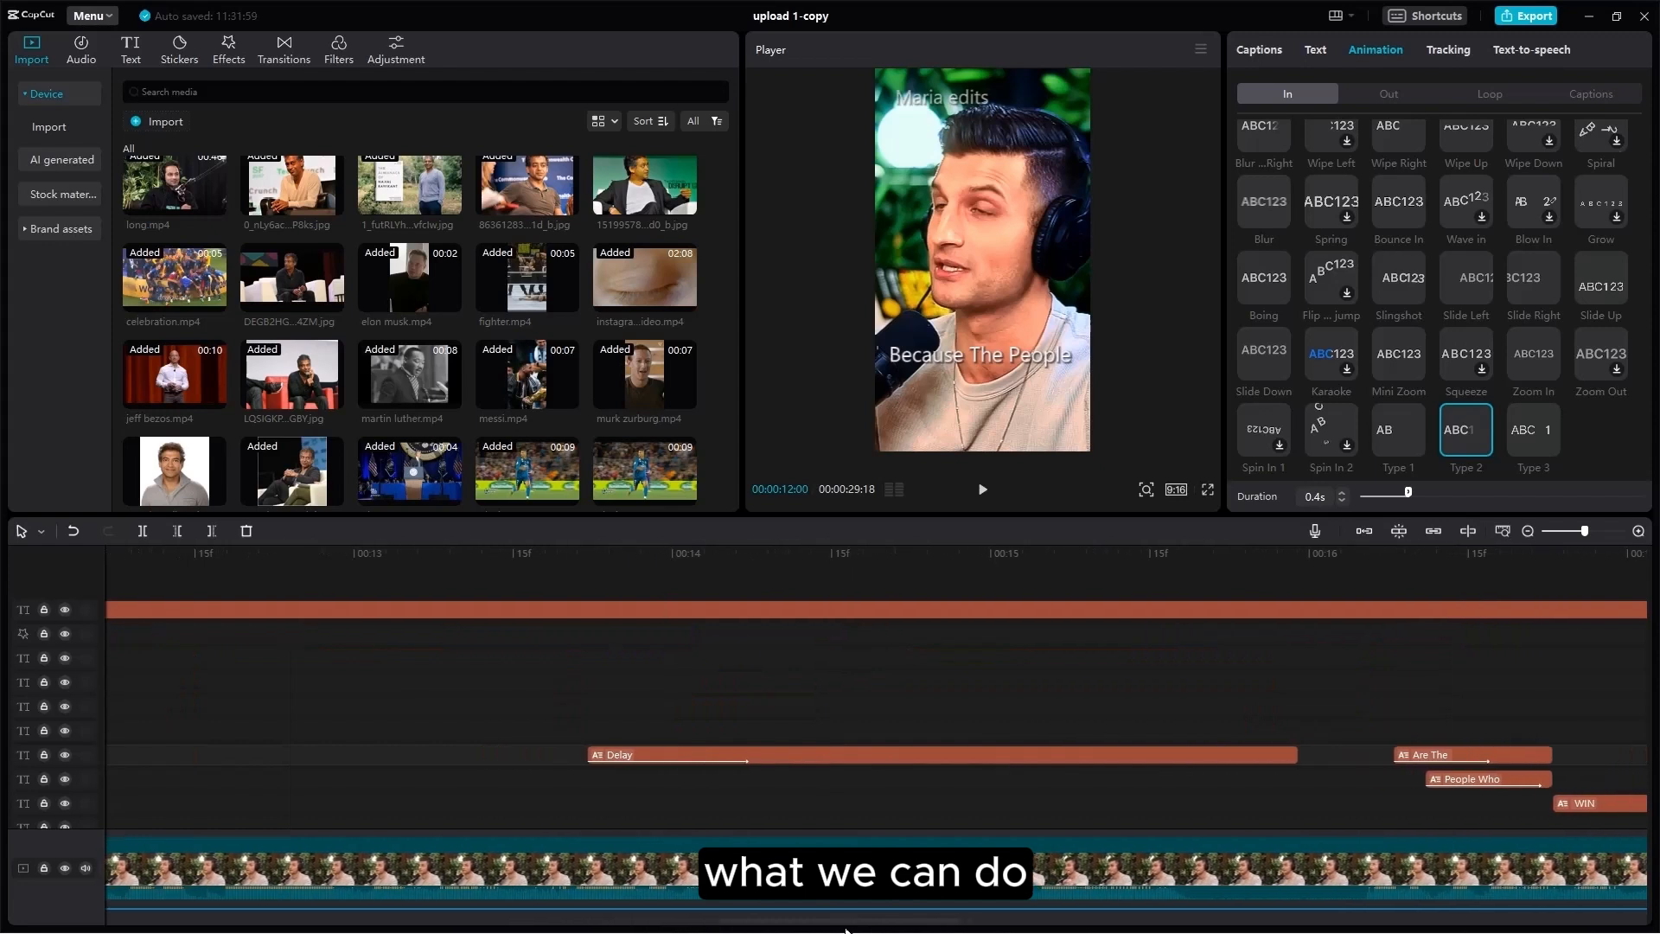
pyautogui.press('space')
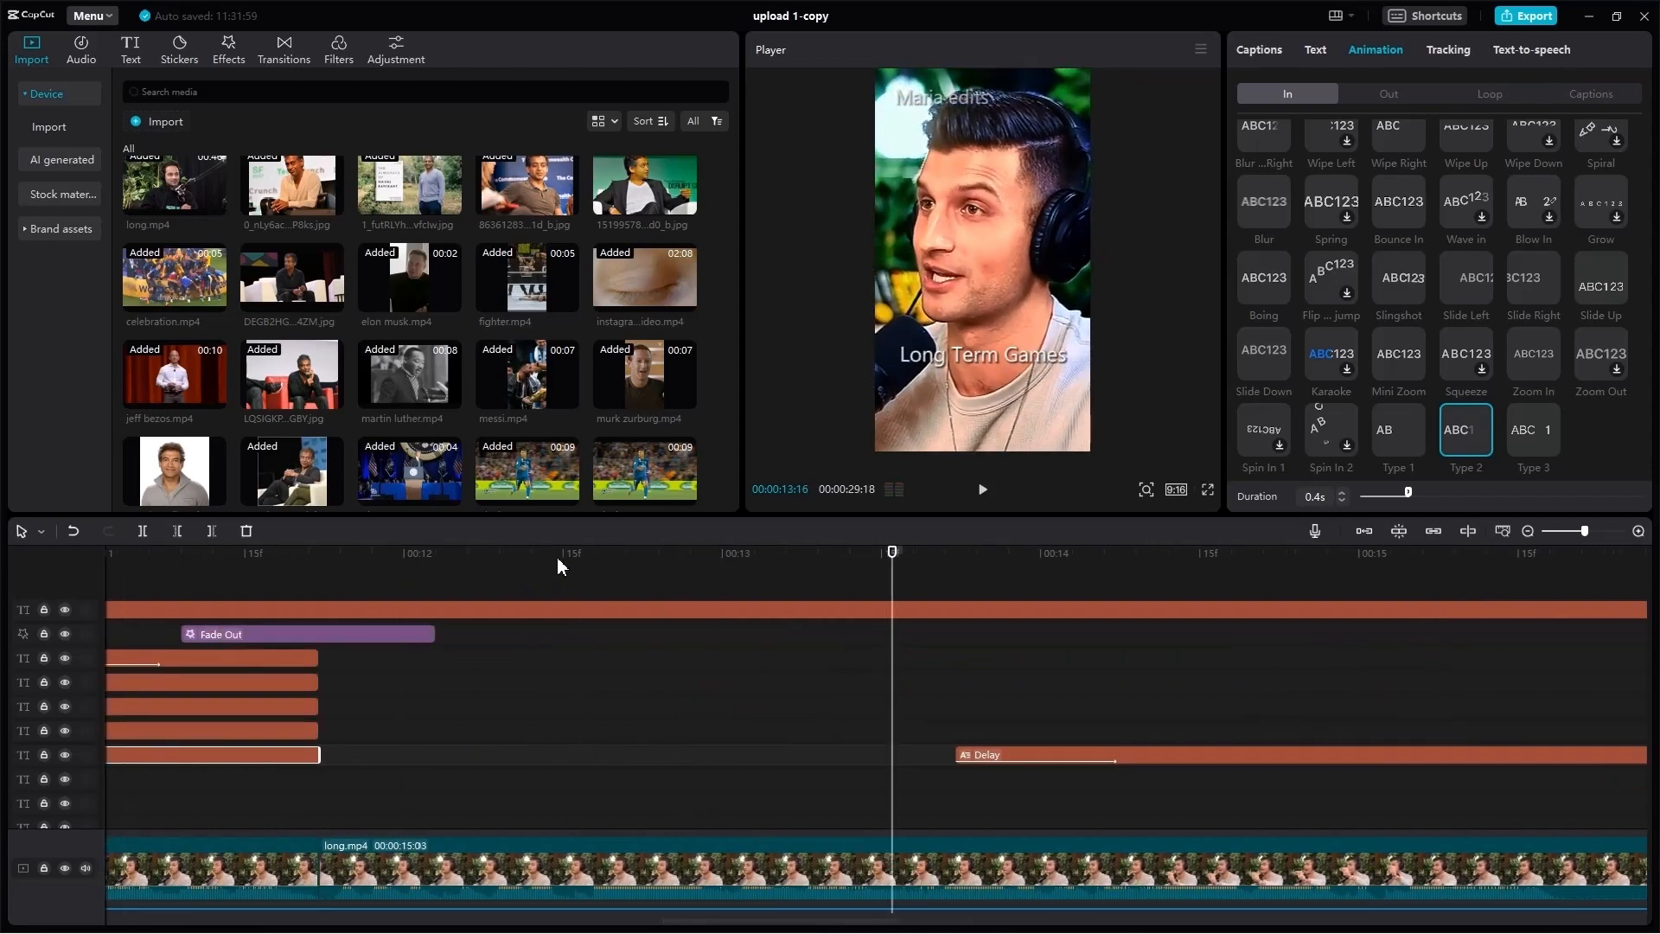
pyautogui.press('space')
# Step: Select long.mp4 and play its keyframed zoom-in to 421% onto 'Delay Gratification'
pyautogui.scroll(-1, 988, 748)
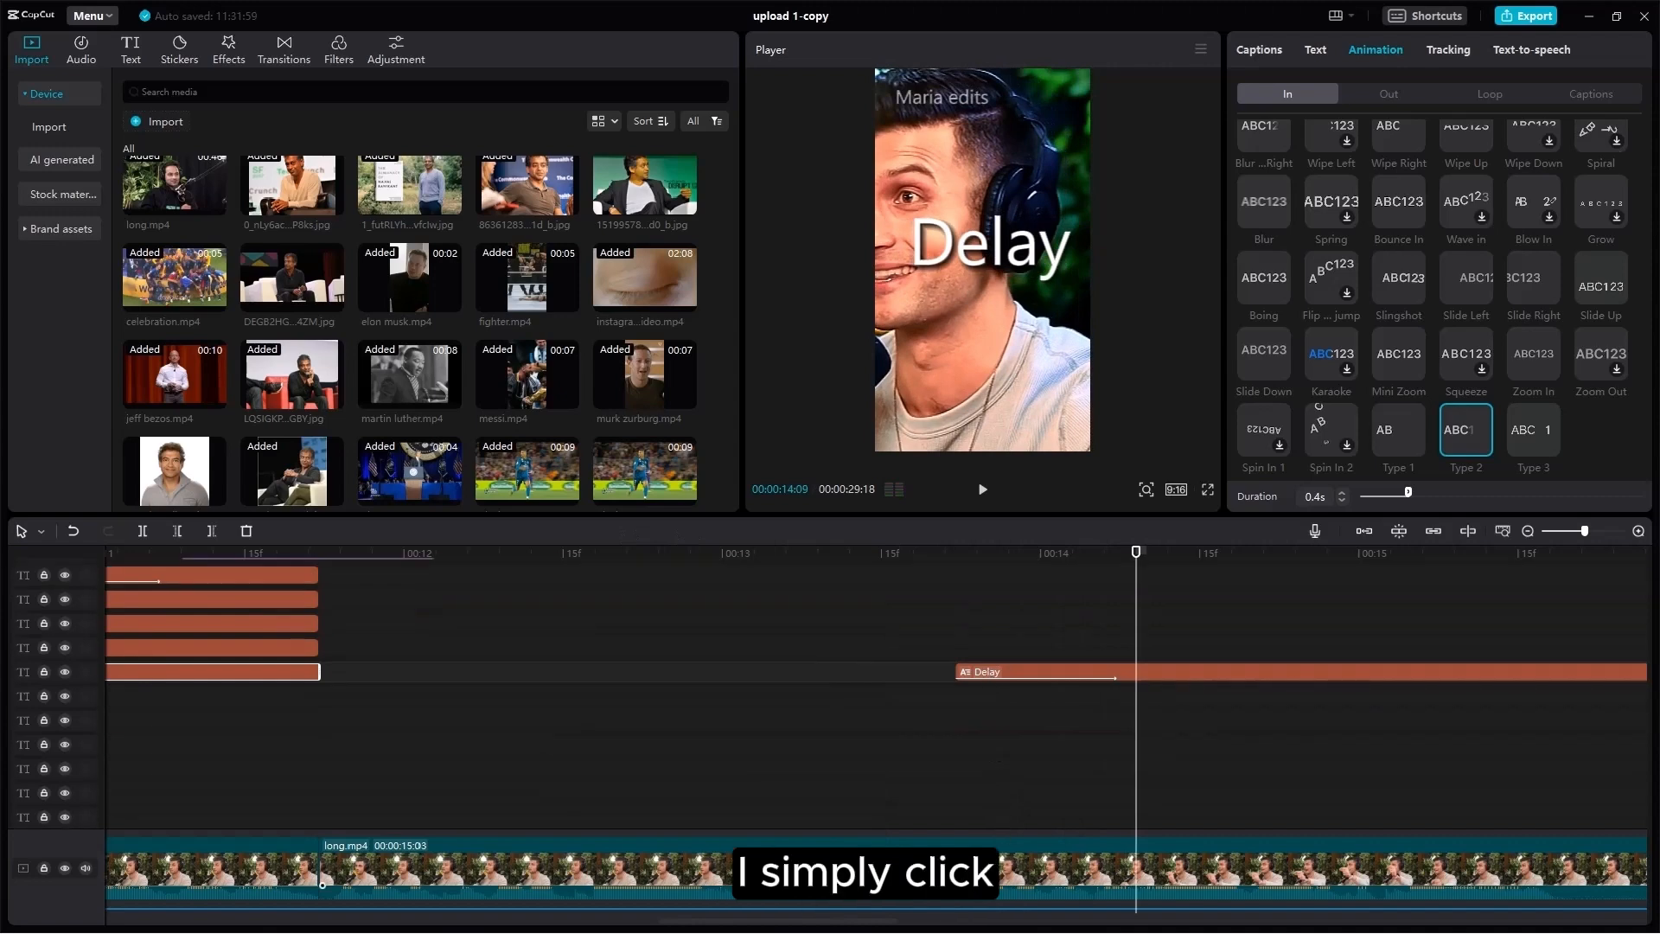
pyautogui.click(969, 872)
pyautogui.click(854, 825)
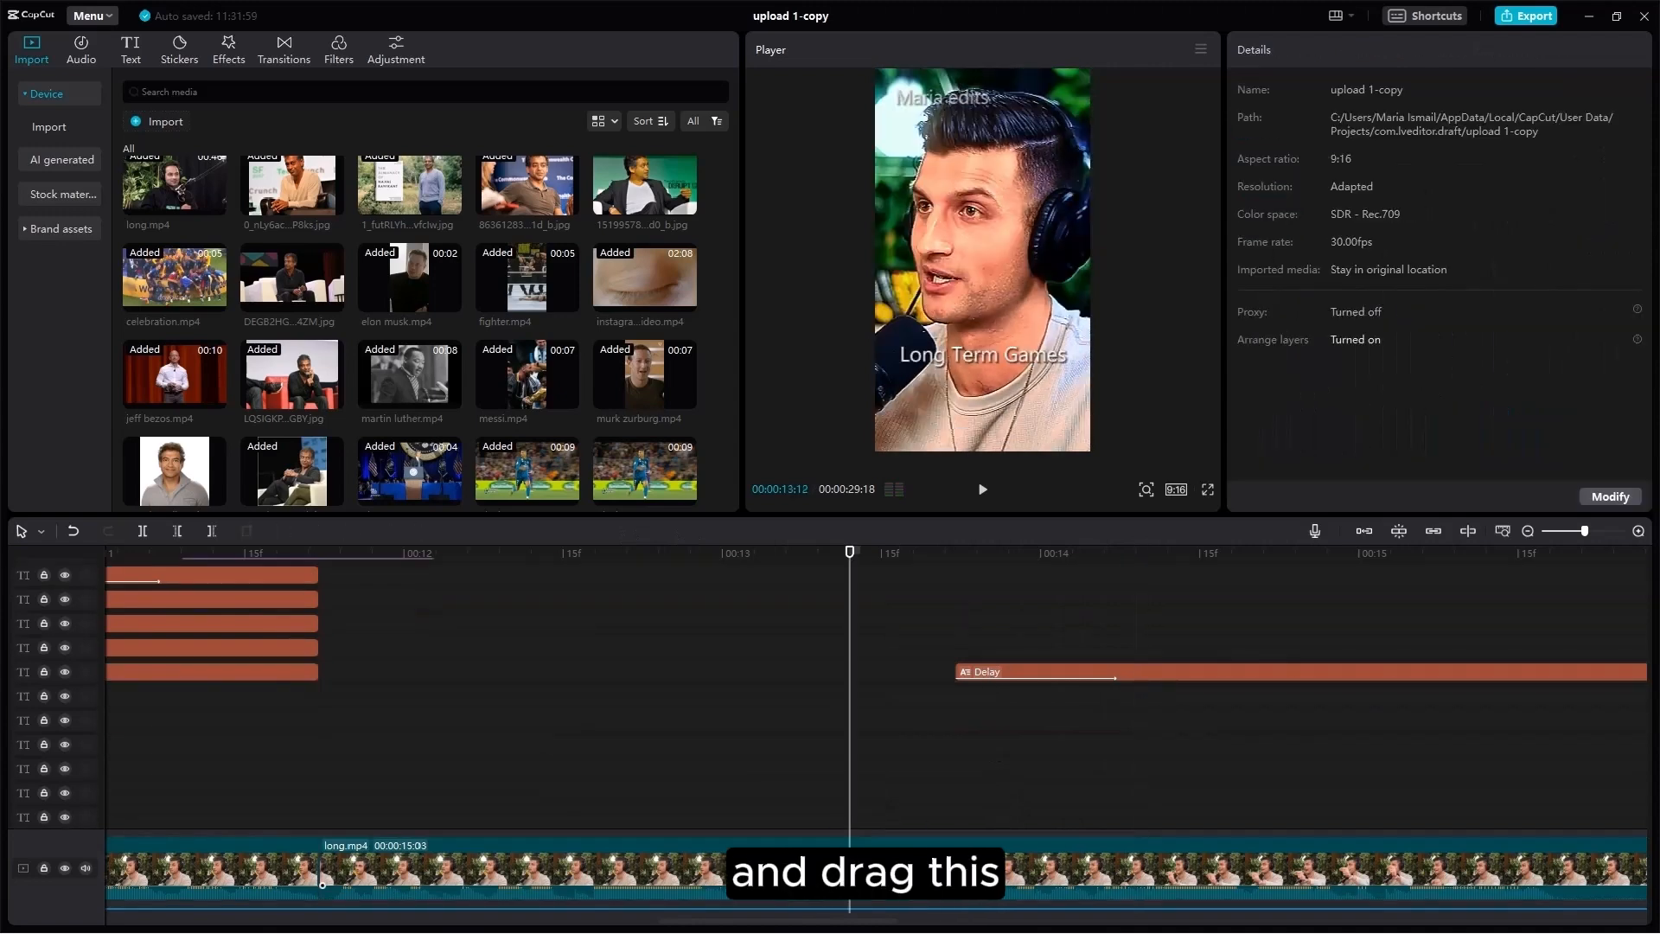
pyautogui.click(856, 870)
pyautogui.press('Right')
pyautogui.click(923, 562)
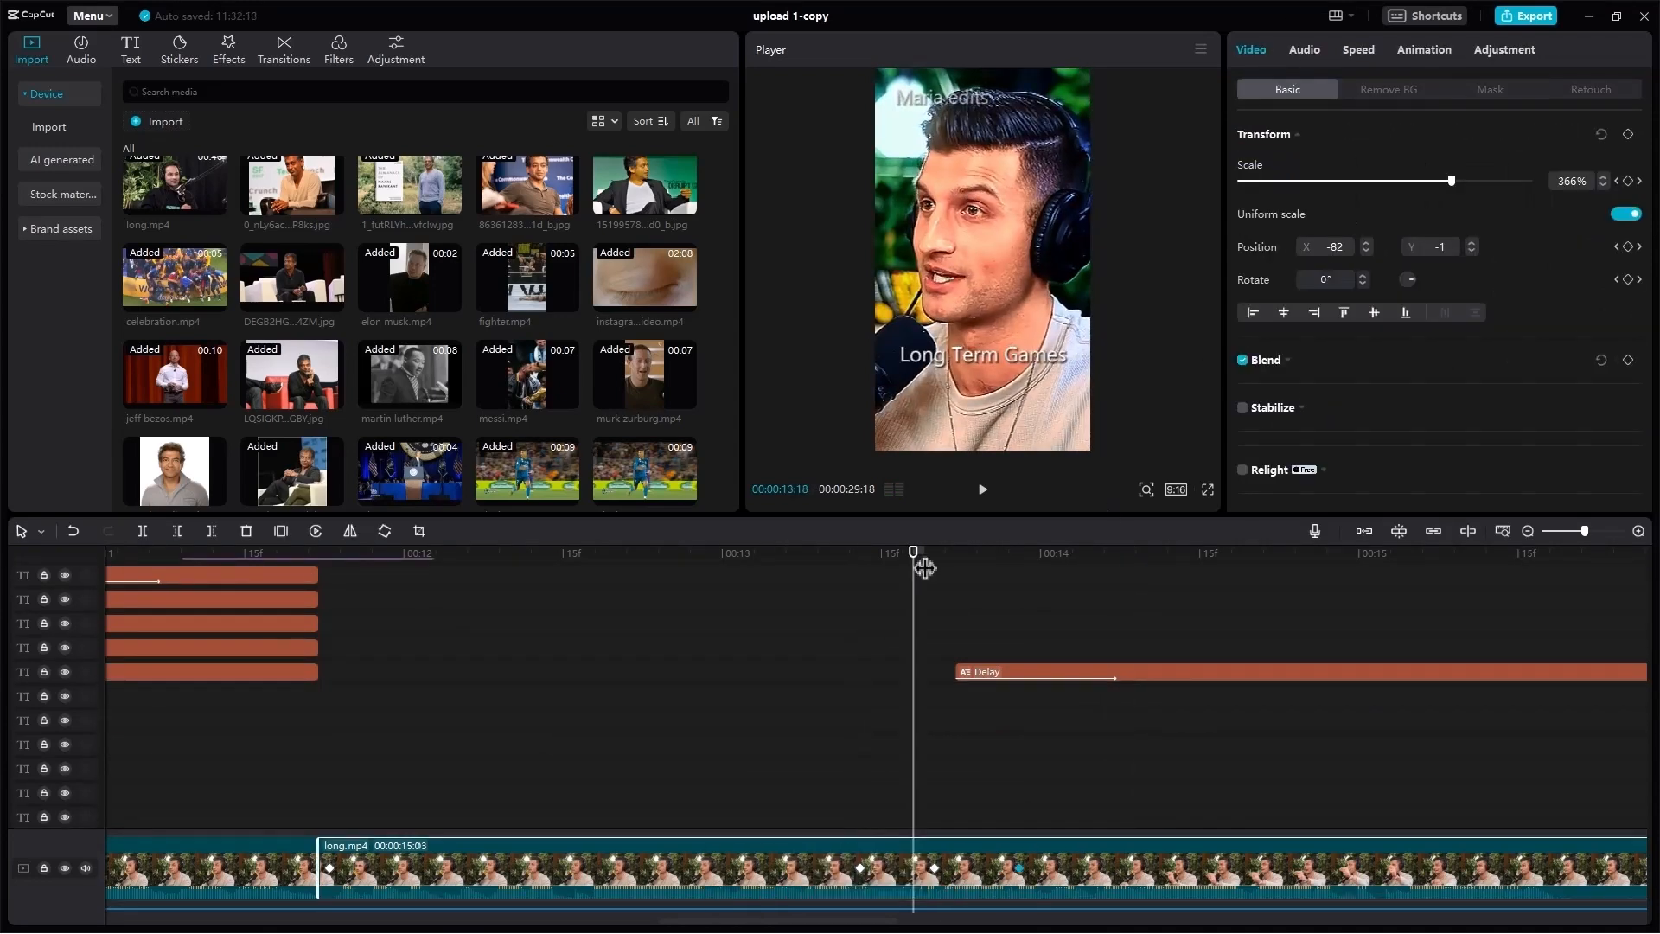
pyautogui.press('space')
pyautogui.press('space')
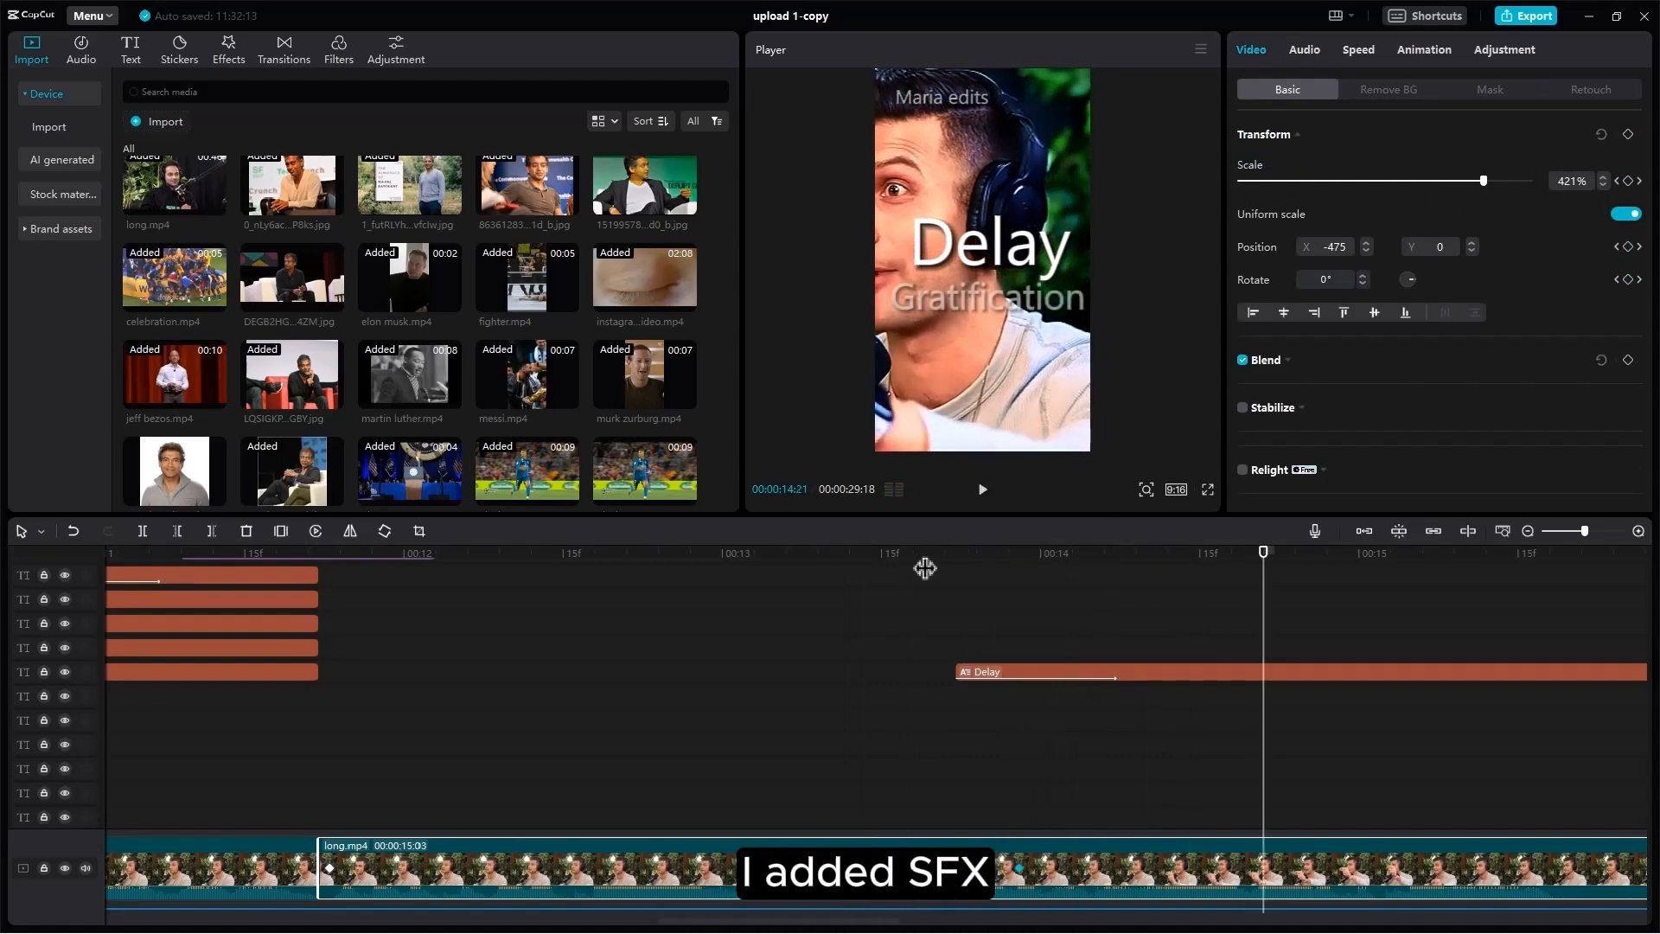
pyautogui.scroll(-3, 996, 738)
pyautogui.scroll(-5, 1013, 788)
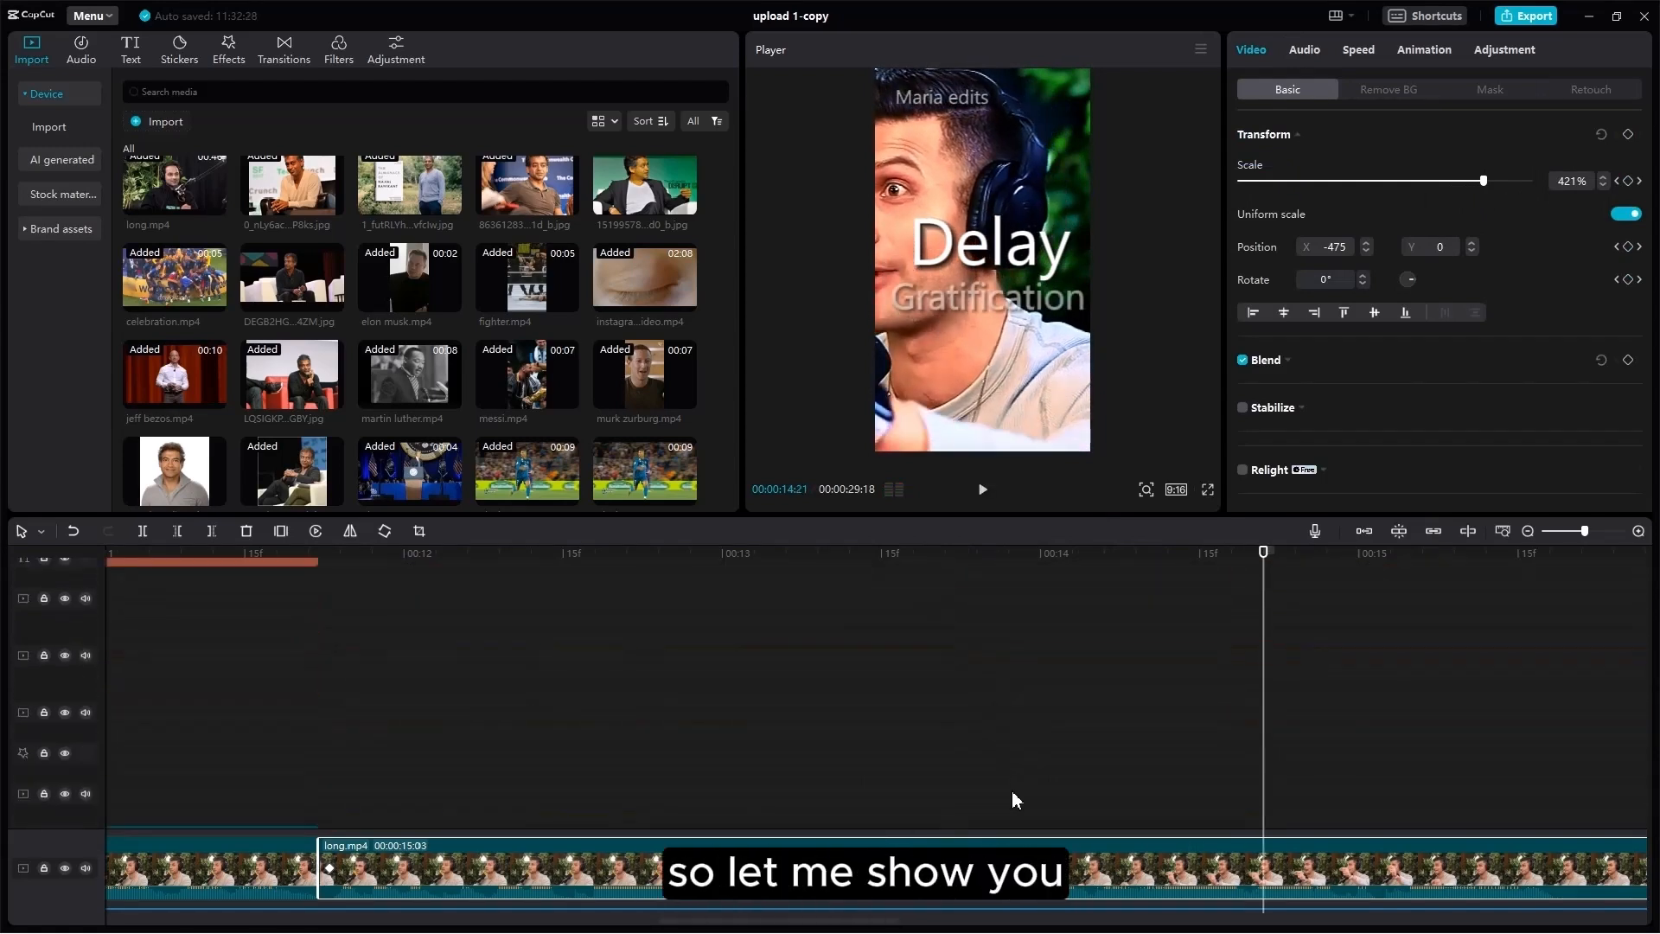
pyautogui.click(843, 731)
# Step: Play from 'Delay Gratification' to 'Are The People Who', then return to 16:07 where the gray background starts
pyautogui.moveTo(859, 733); pyautogui.dragTo(1389, 730)
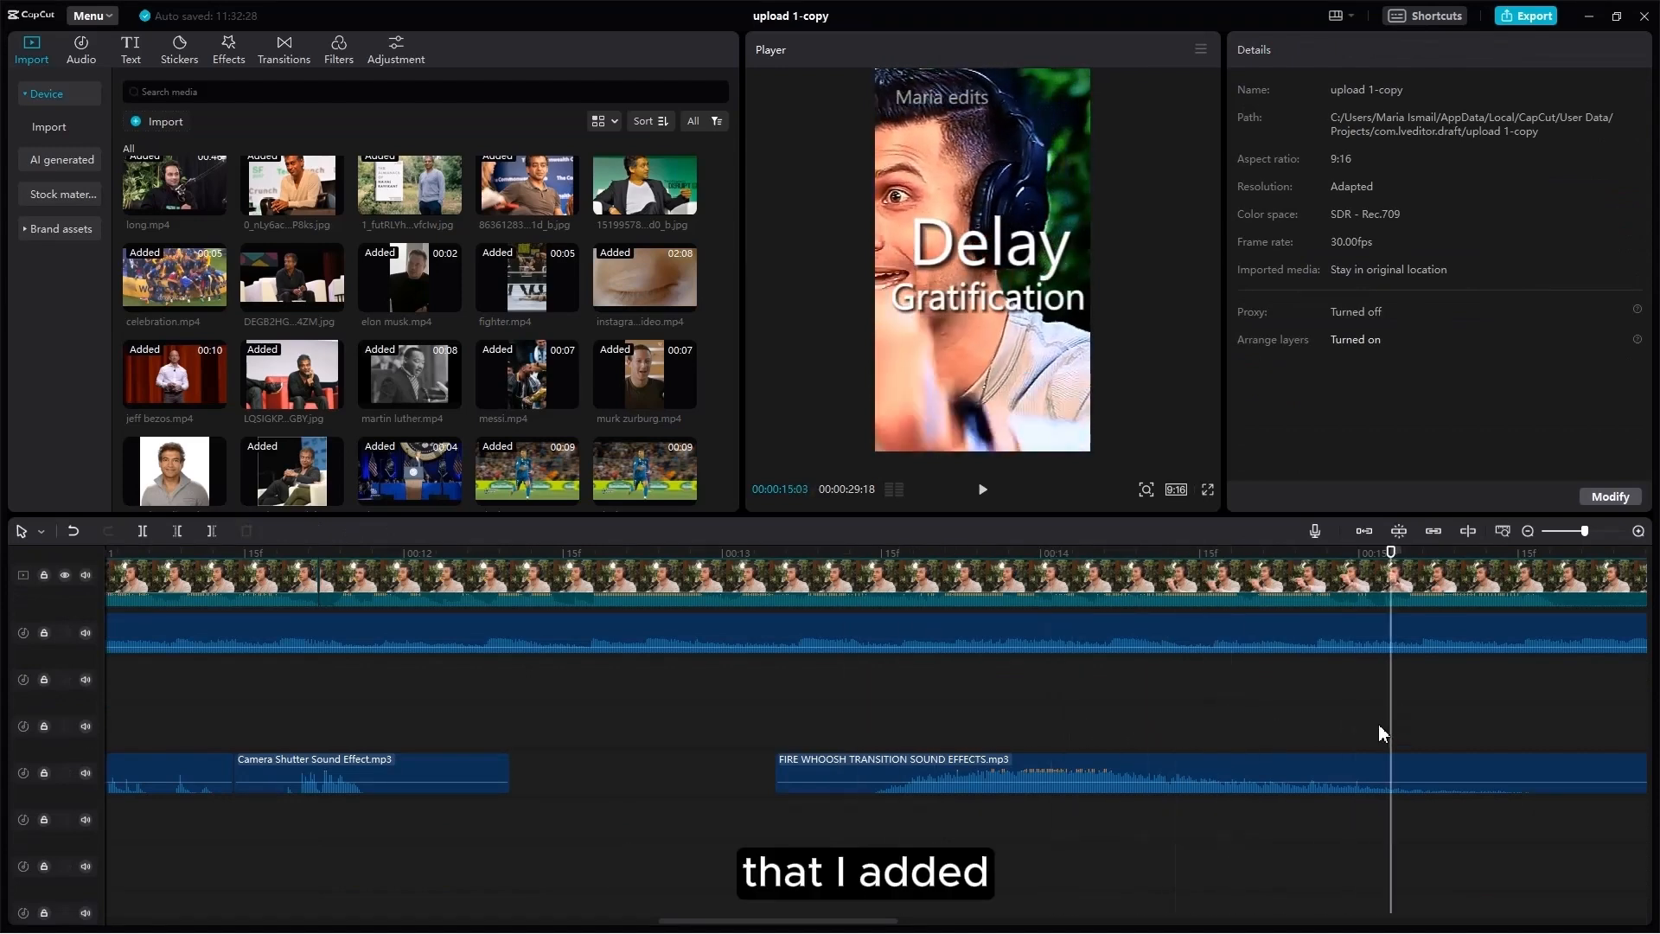
pyautogui.scroll(4, 1394, 735)
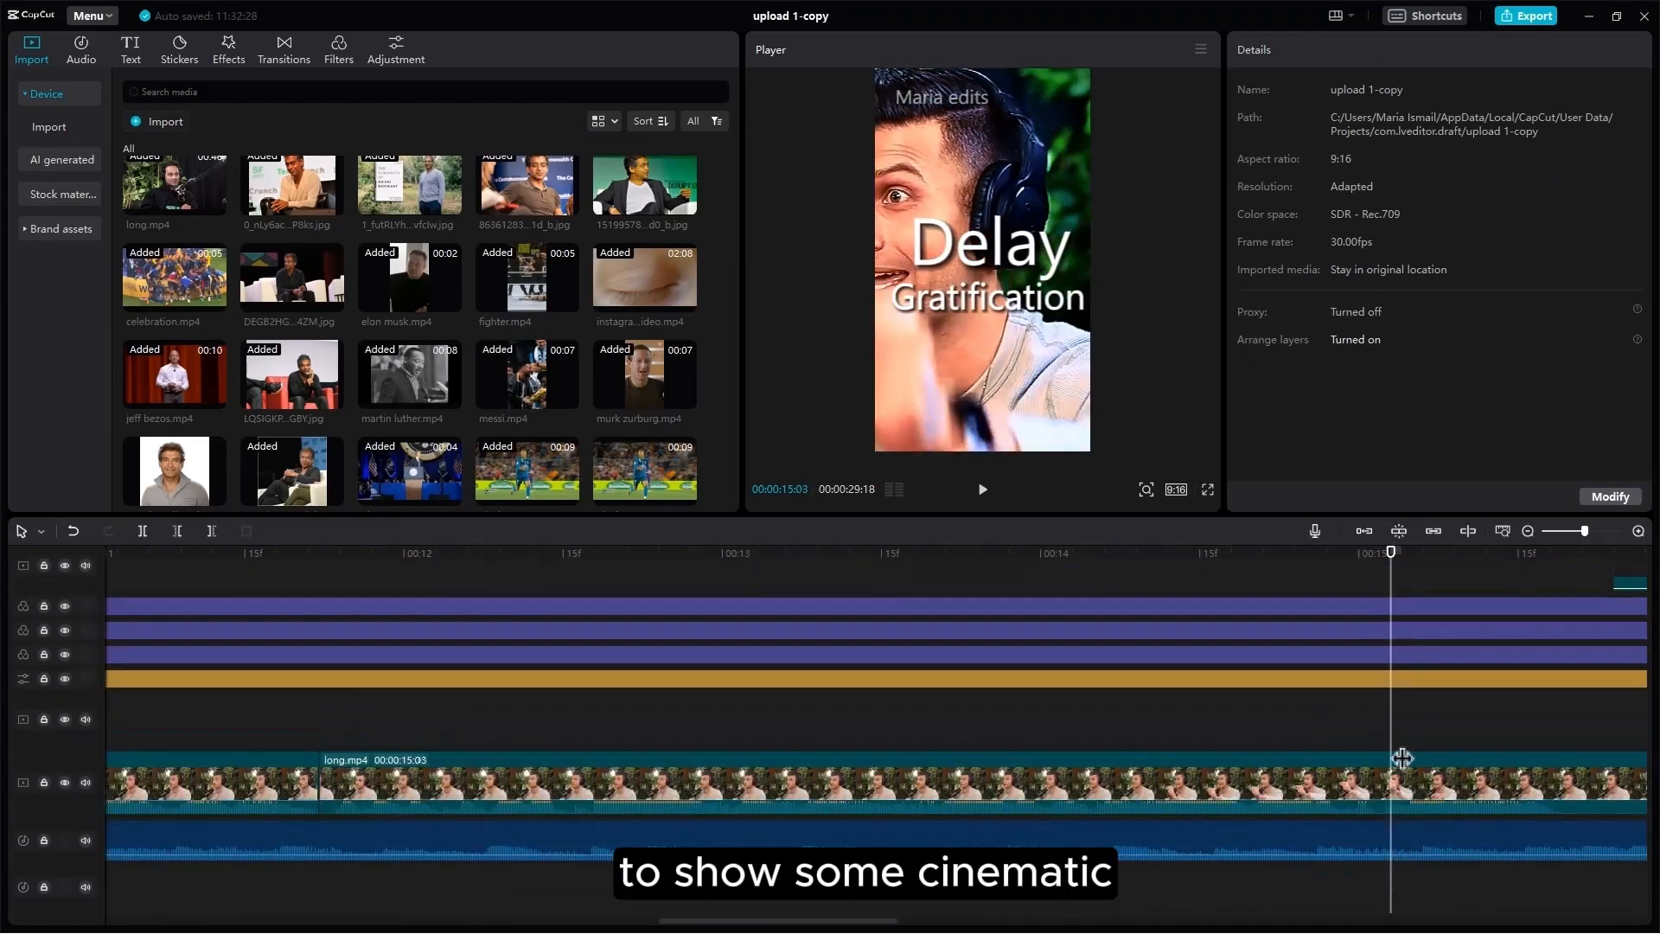
pyautogui.scroll(5, 1392, 708)
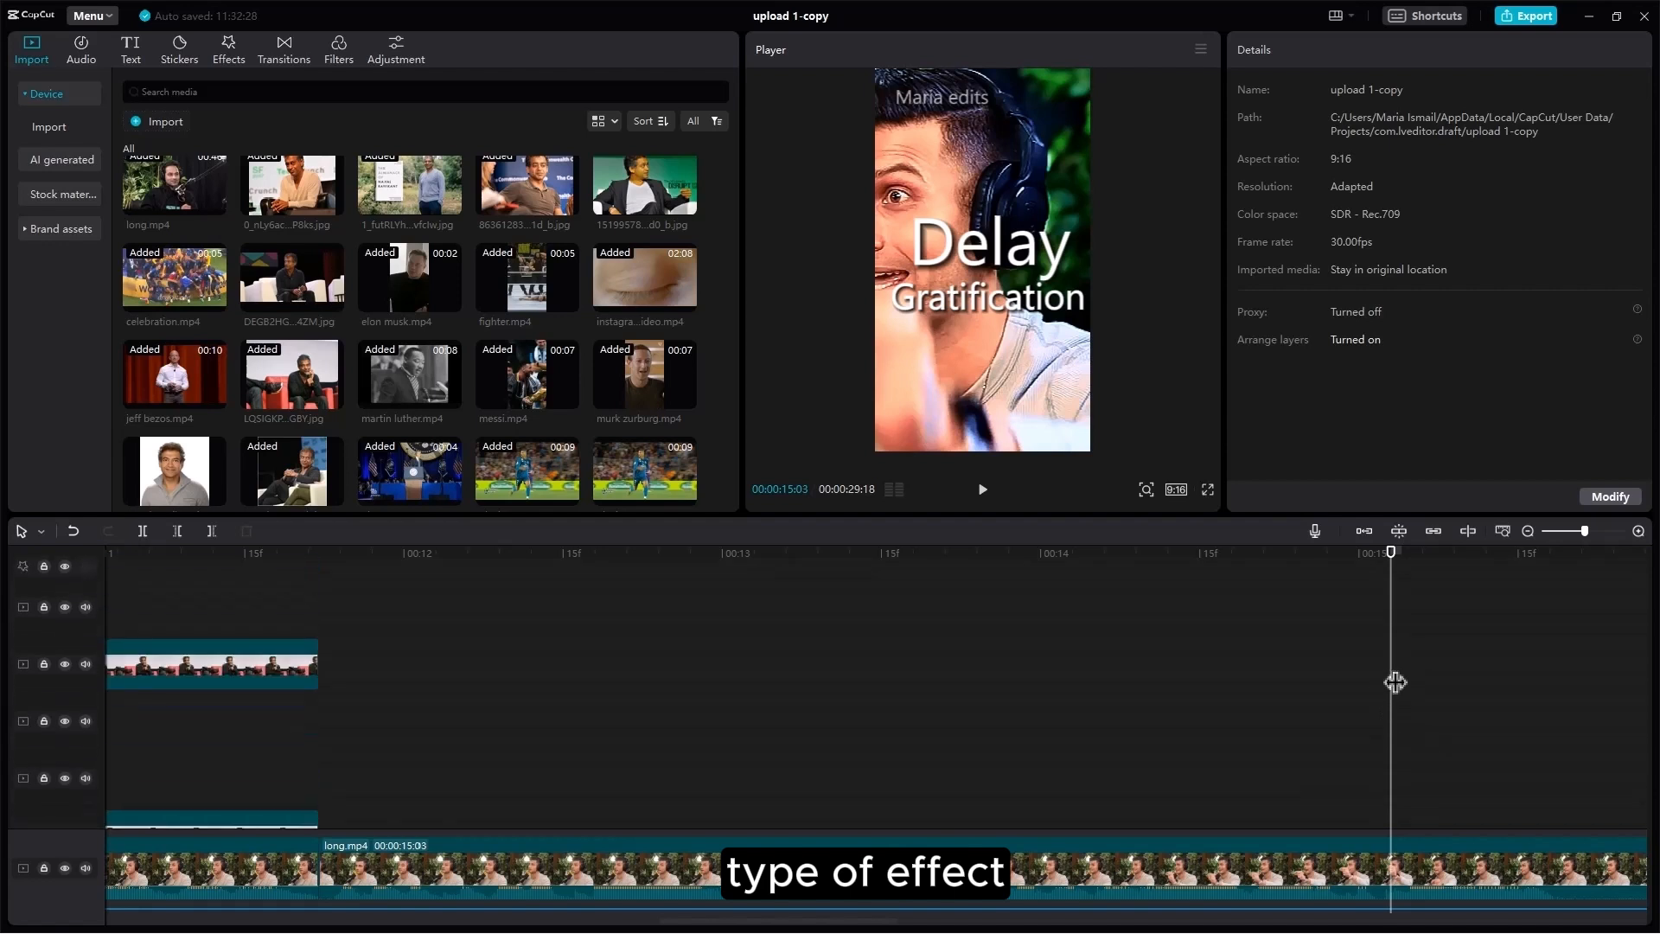
pyautogui.scroll(5, 1396, 683)
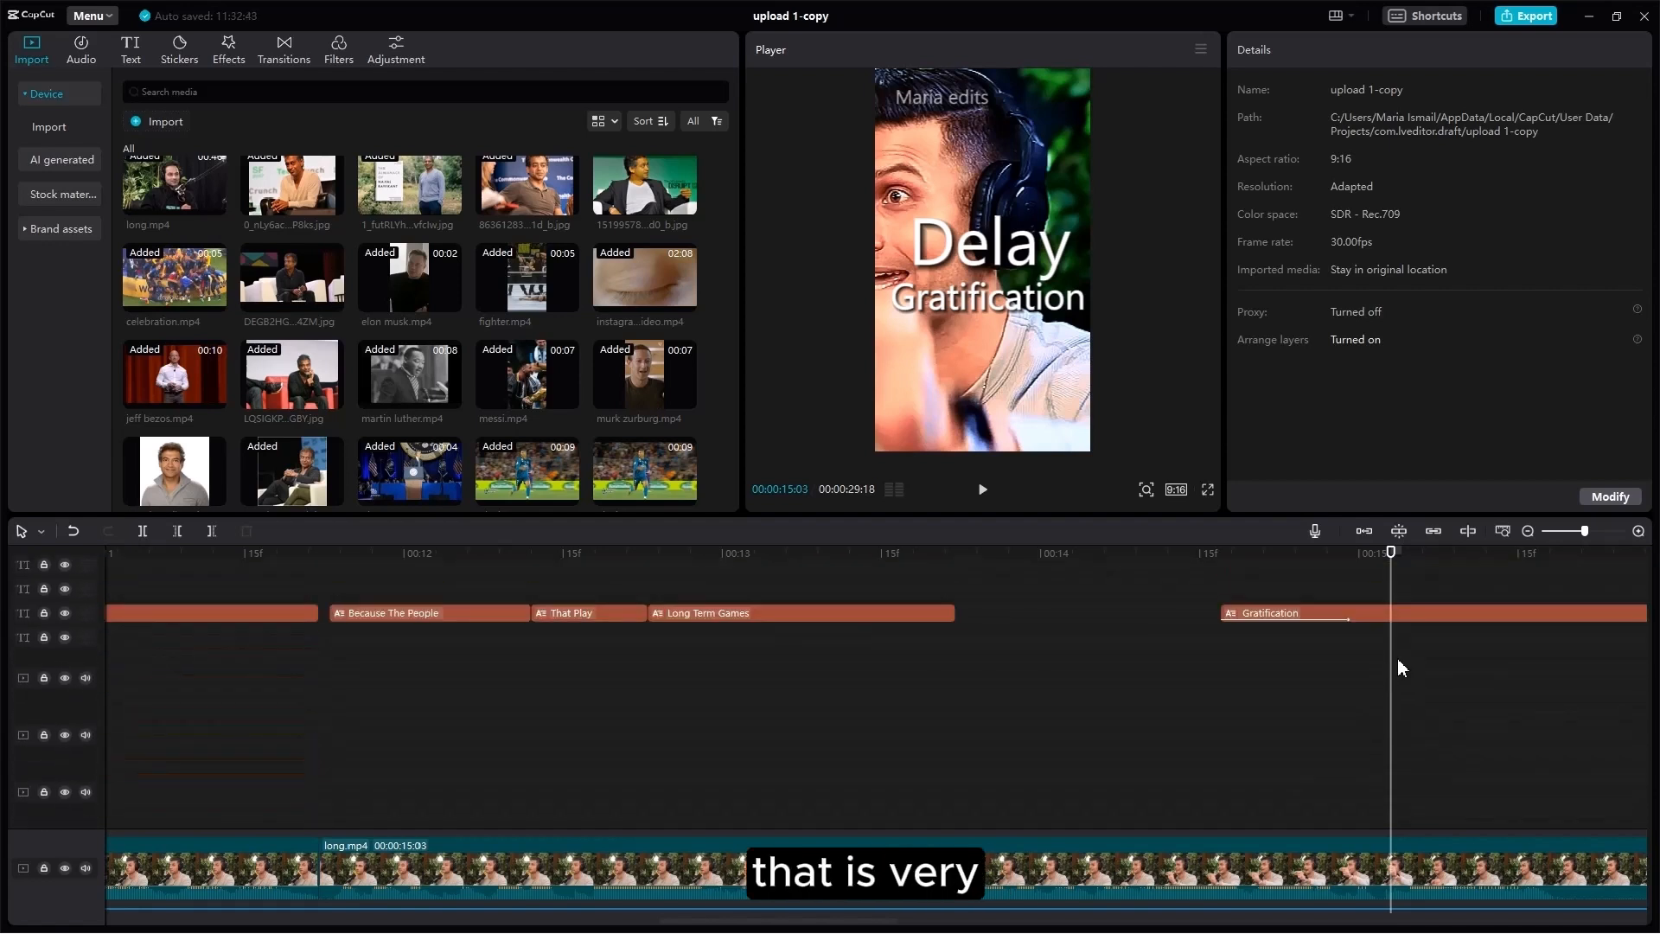
pyautogui.scroll(3, 1397, 663)
pyautogui.press('space')
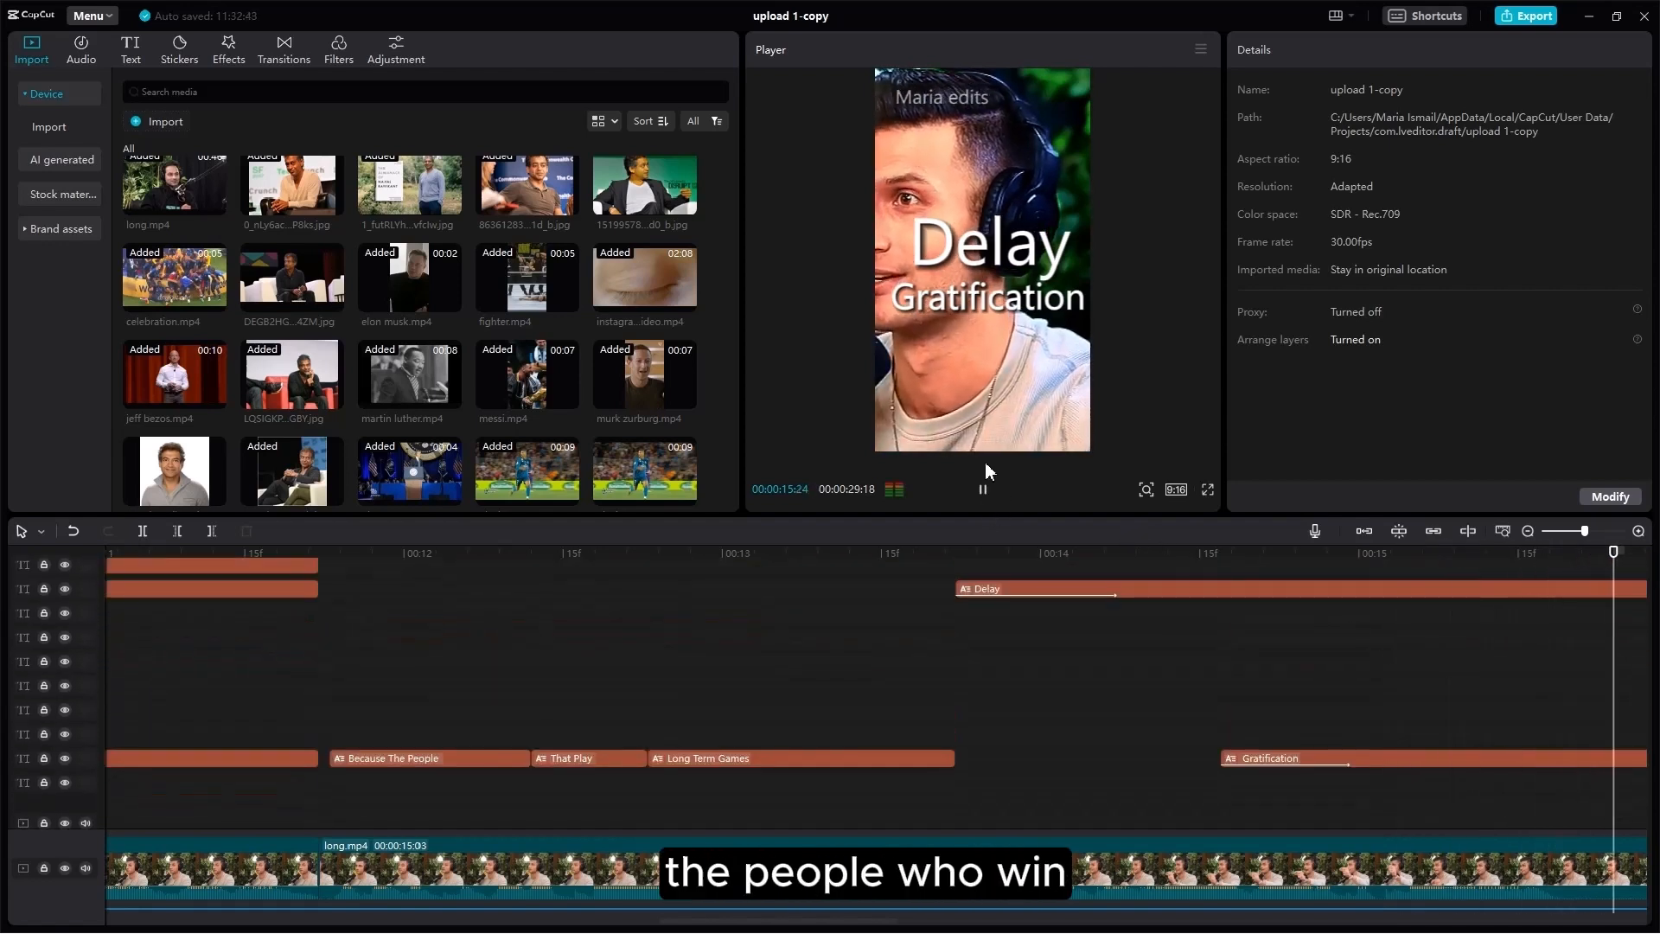
pyautogui.press('space')
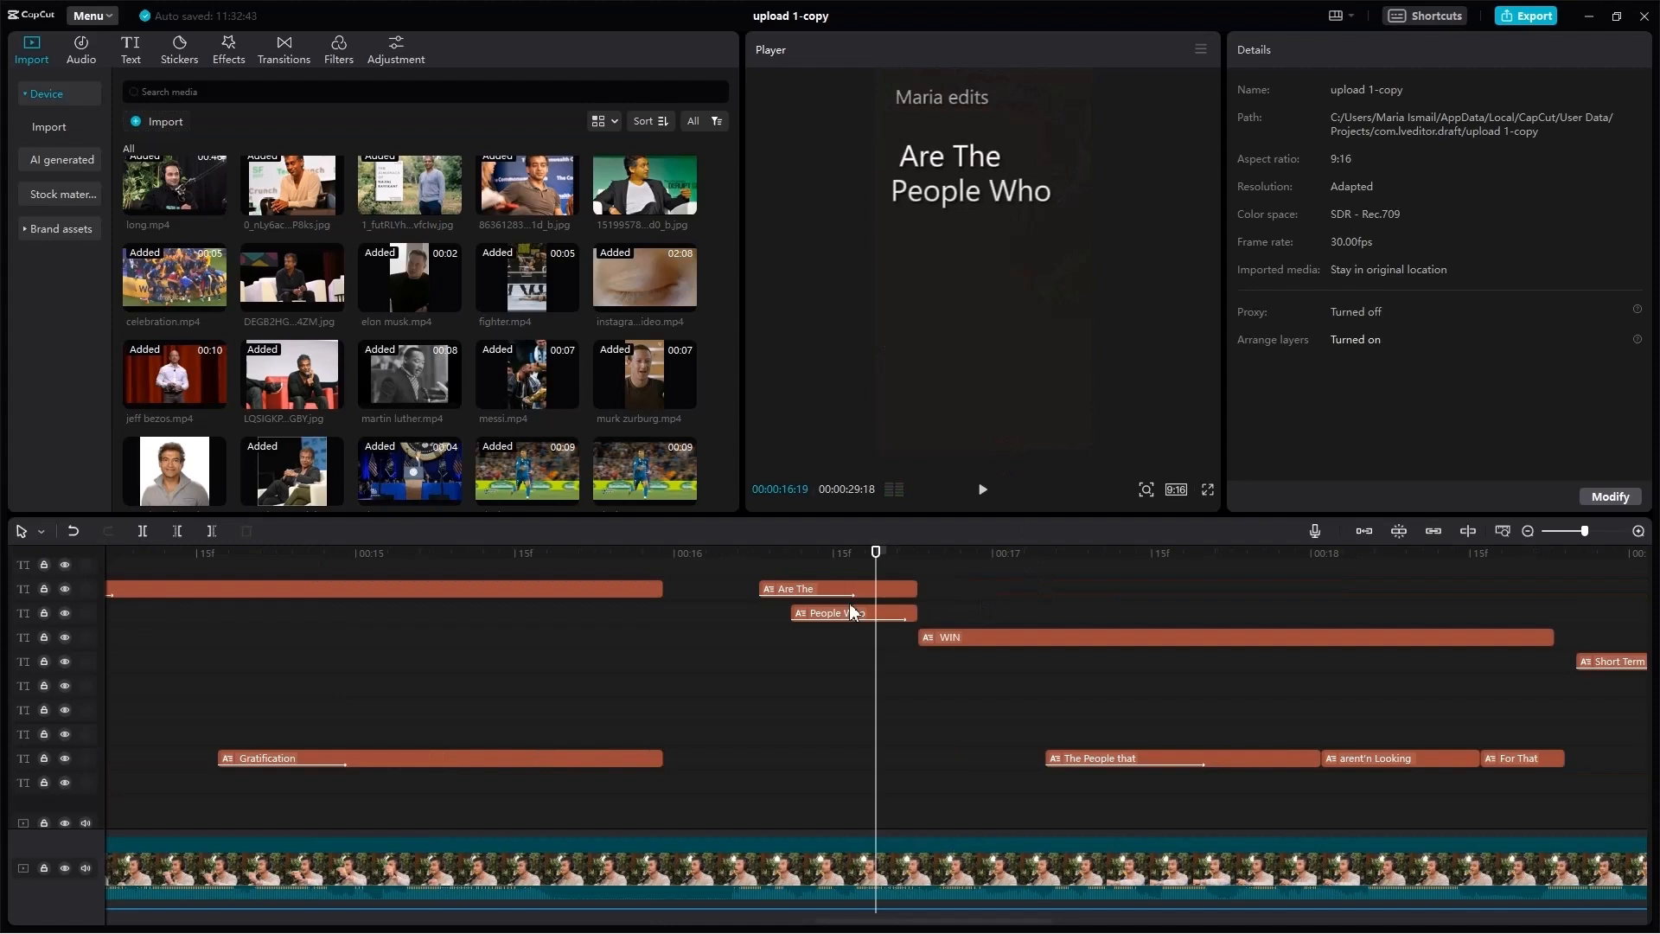
pyautogui.click(750, 555)
pyautogui.scroll(-3, 786, 728)
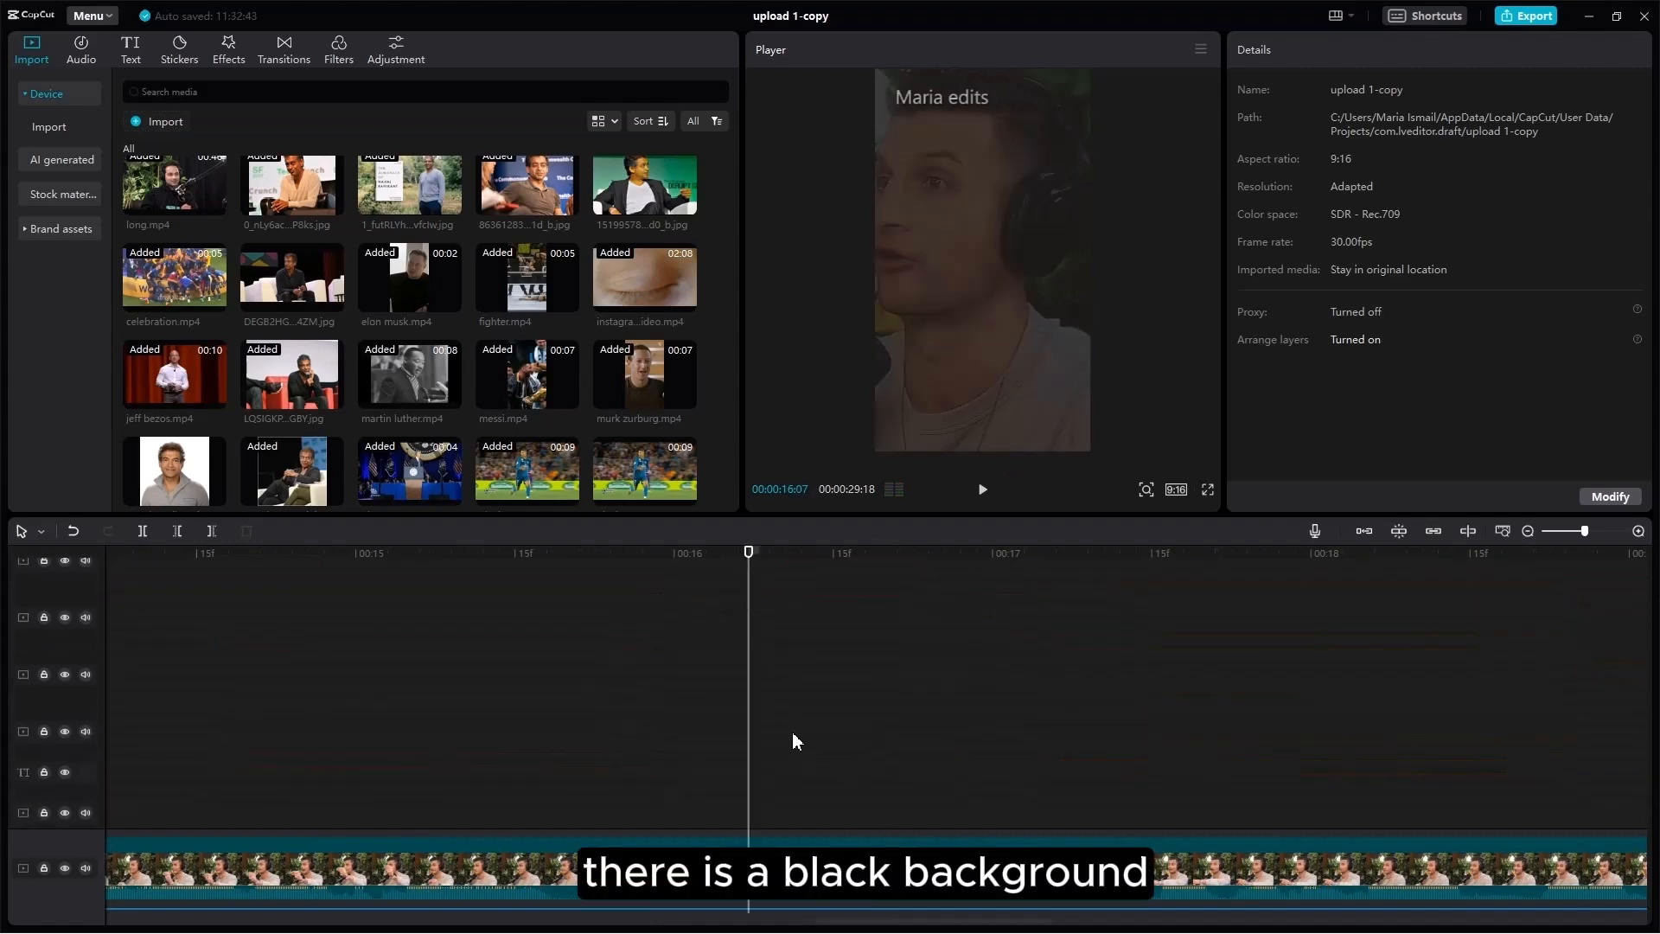
pyautogui.scroll(-5, 801, 735)
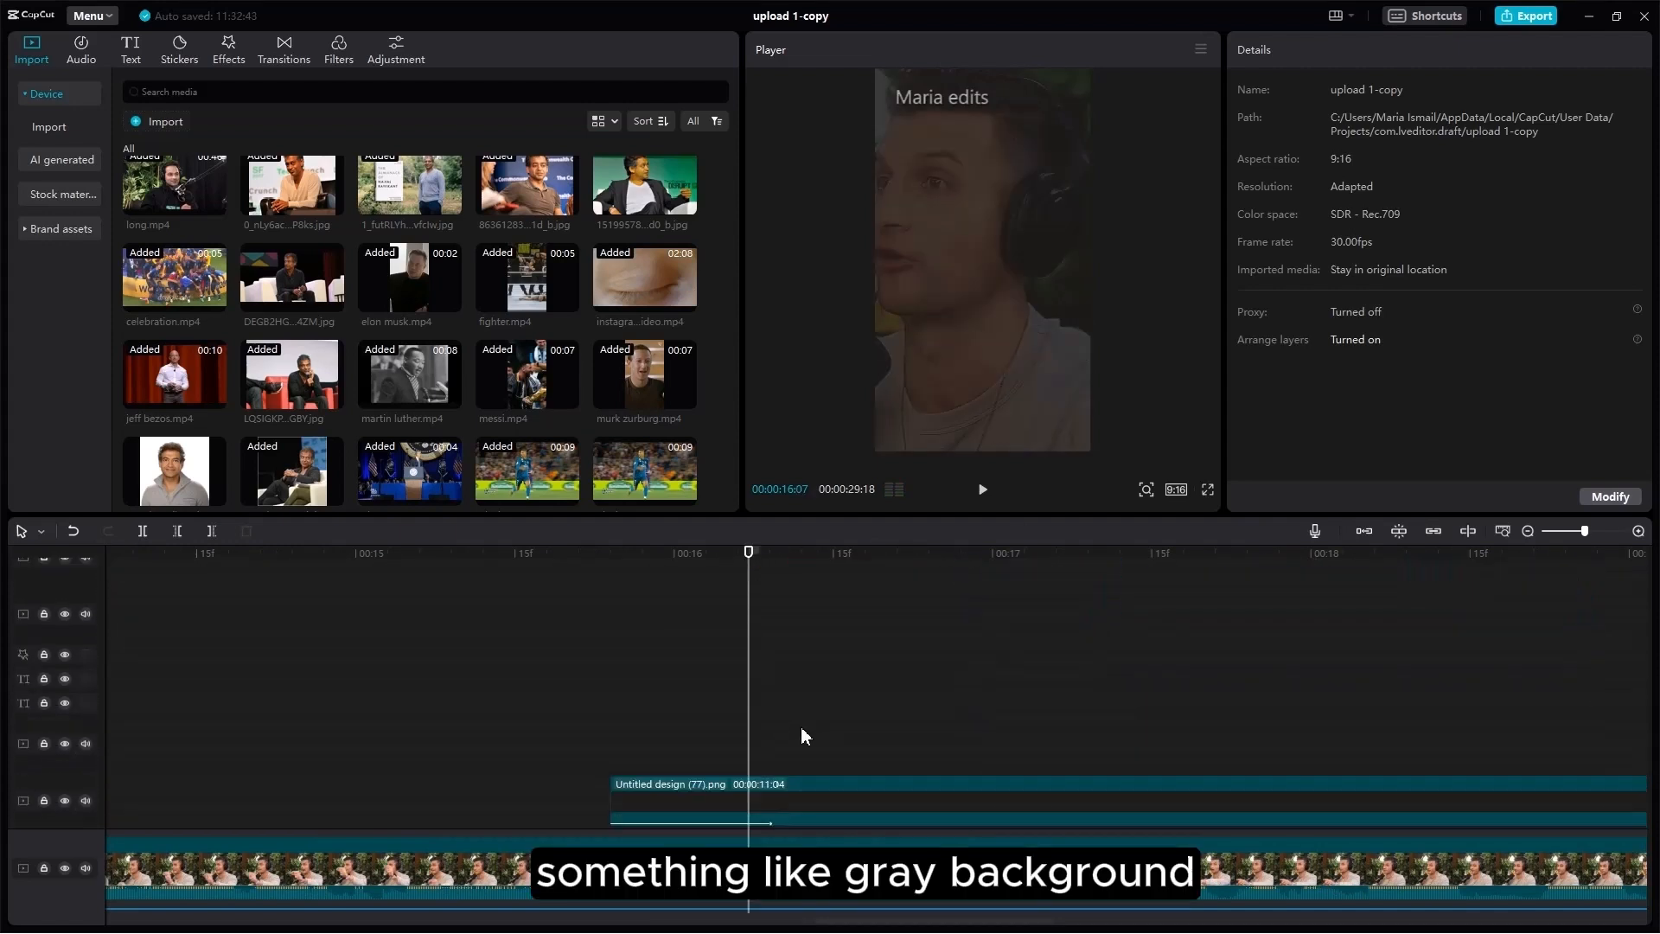
pyautogui.scroll(-2, 801, 735)
# Step: Give the gray Untitled design (77).png background a 0.5s Fade In entrance
pyautogui.click(780, 692)
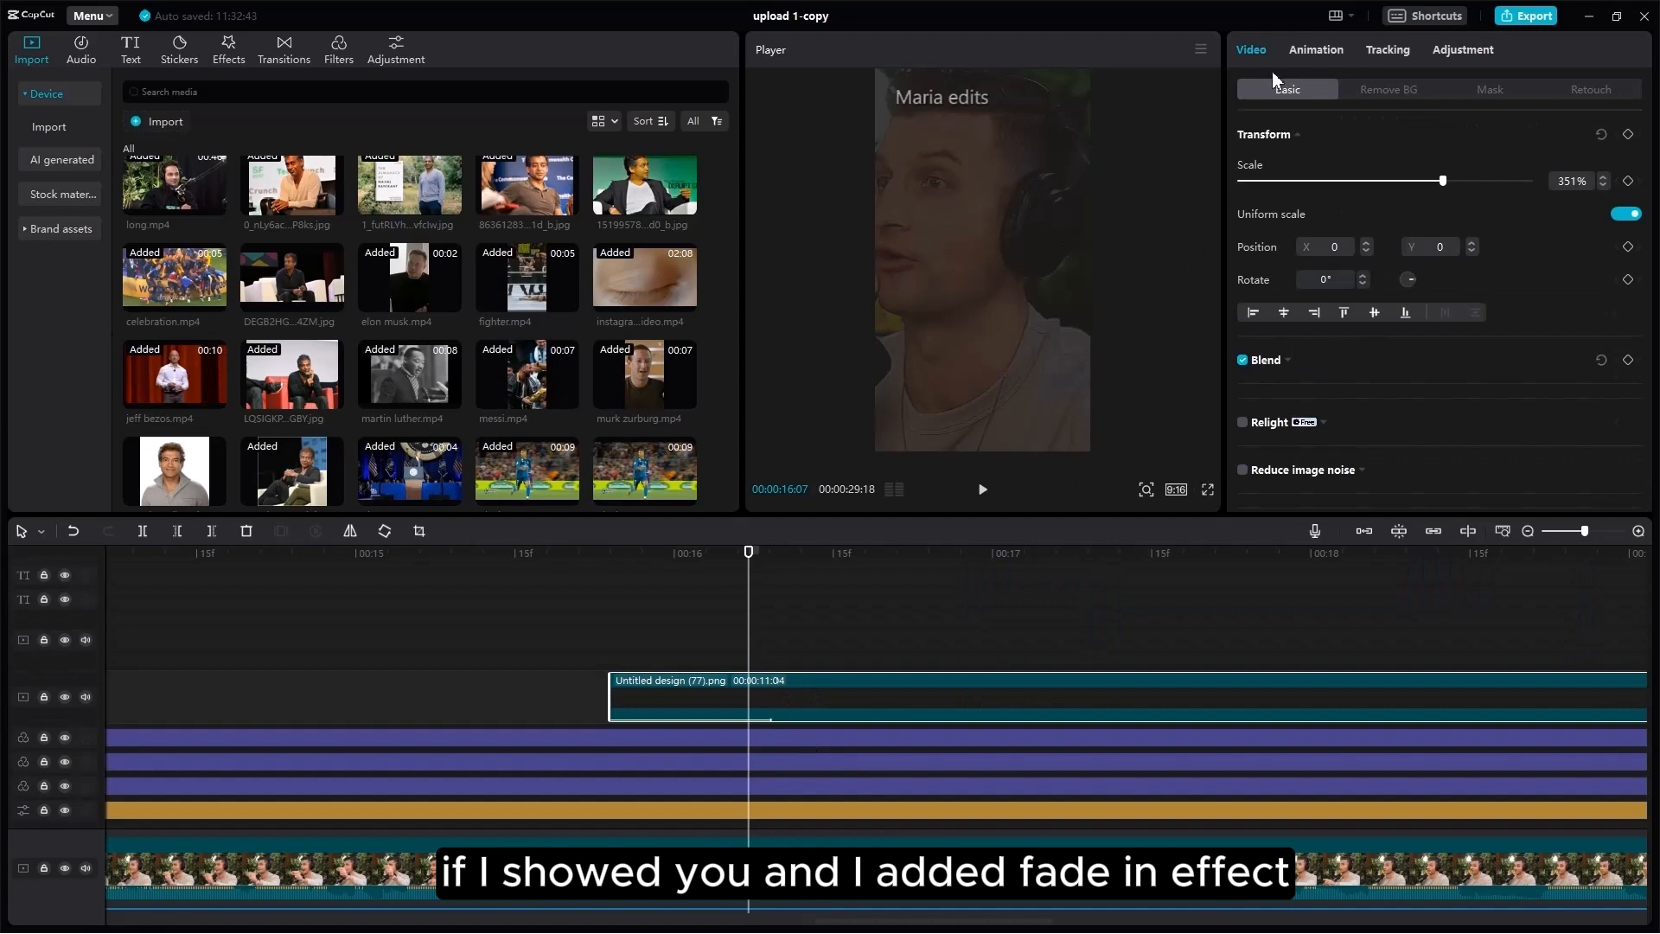
pyautogui.click(1315, 50)
pyautogui.click(1398, 155)
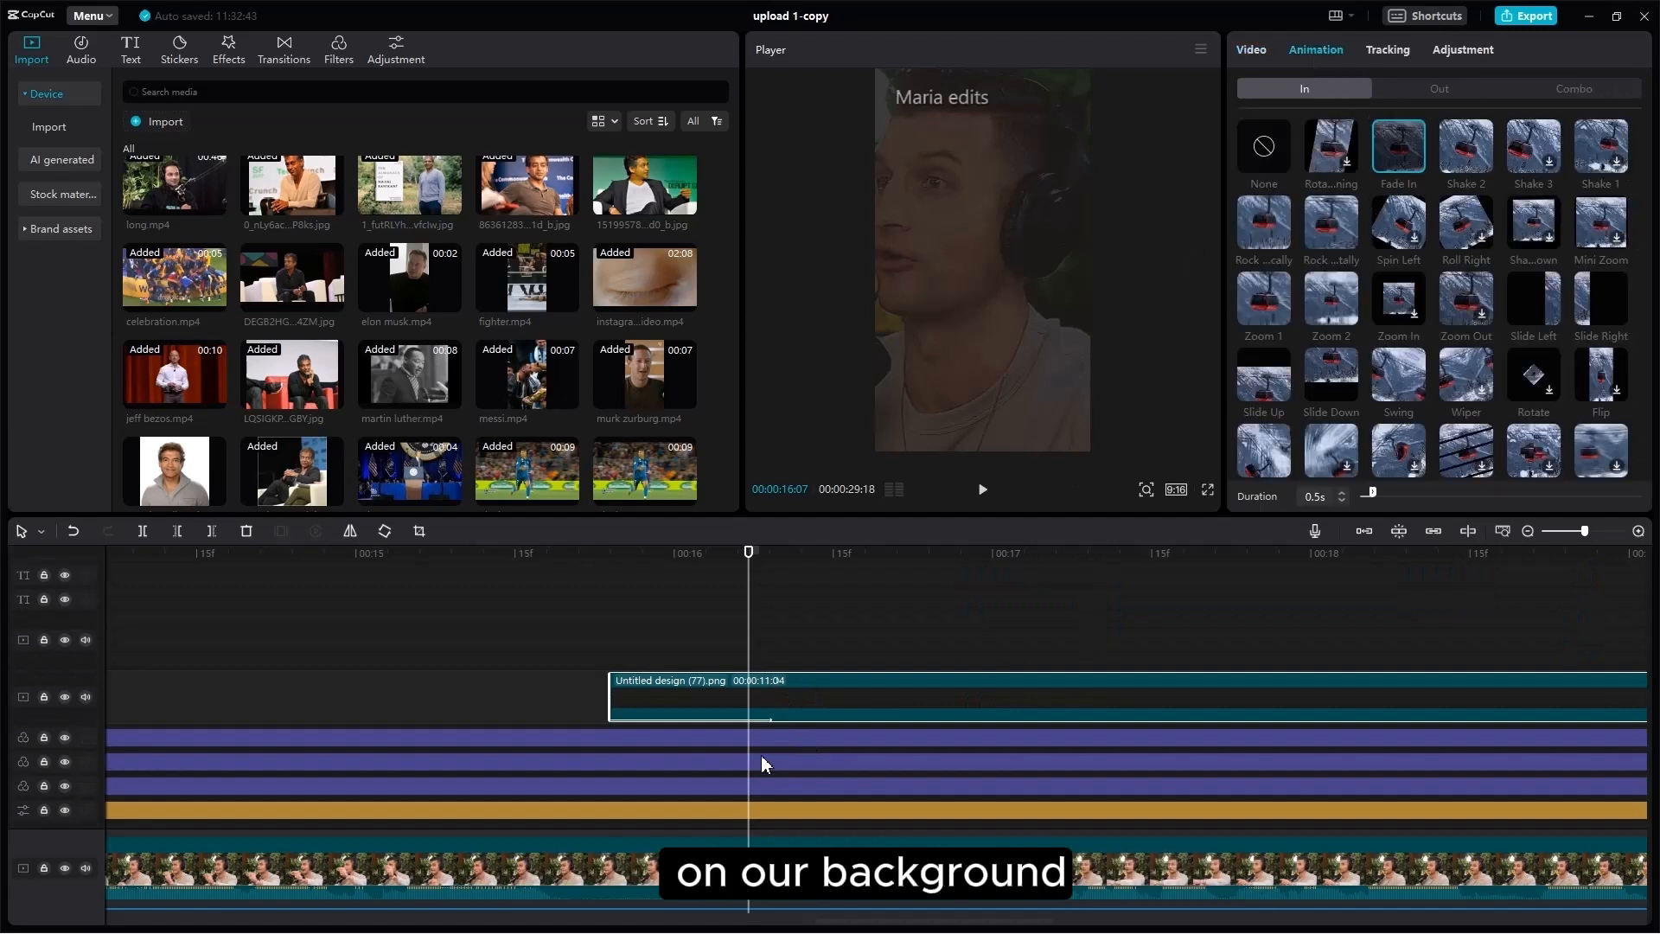
# Step: Play through the background fade-in and the Are The, People Who and WIN lines
pyautogui.scroll(6, 791, 782)
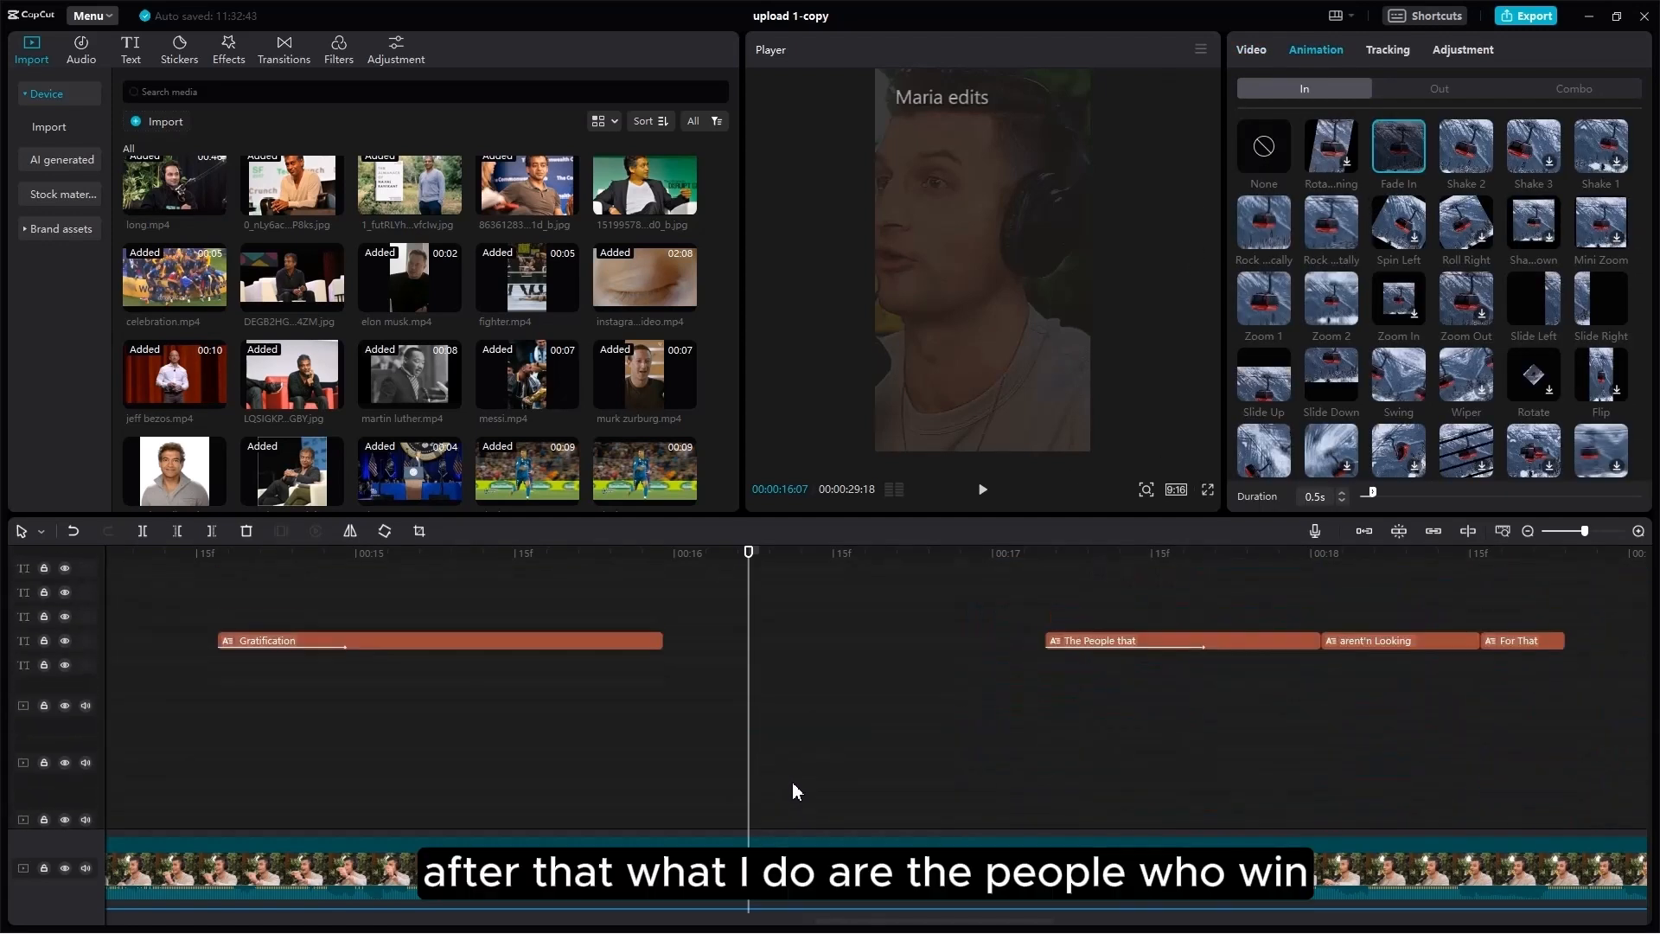
pyautogui.scroll(6, 794, 783)
pyautogui.press('space')
pyautogui.press('space')
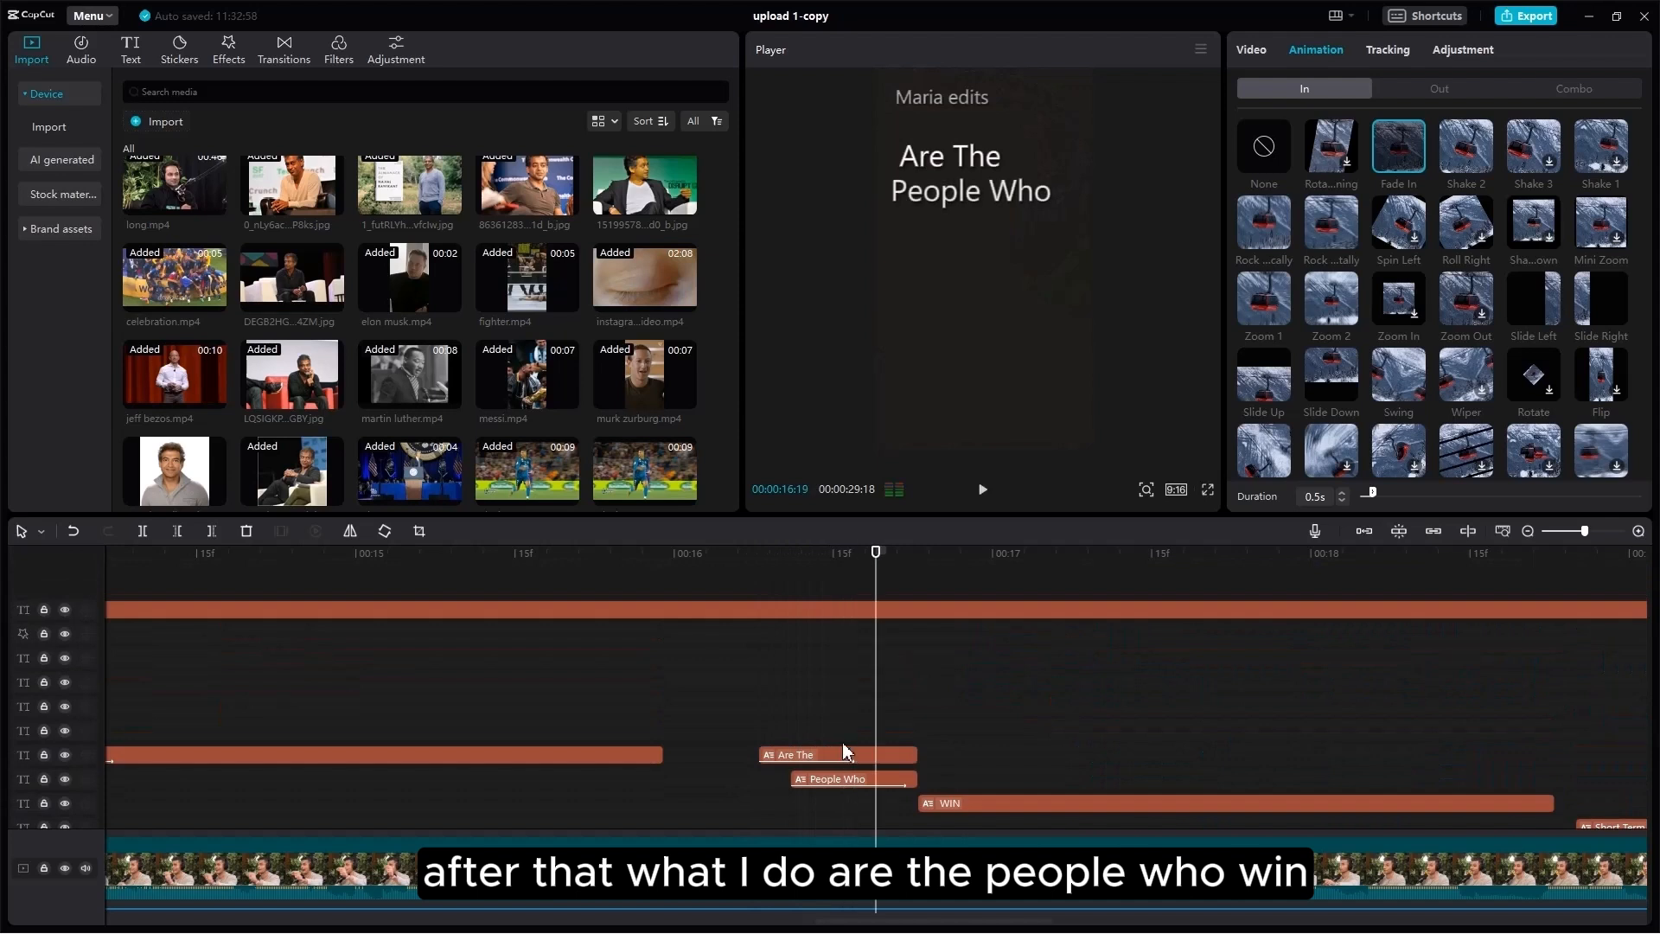
pyautogui.click(845, 753)
pyautogui.click(861, 783)
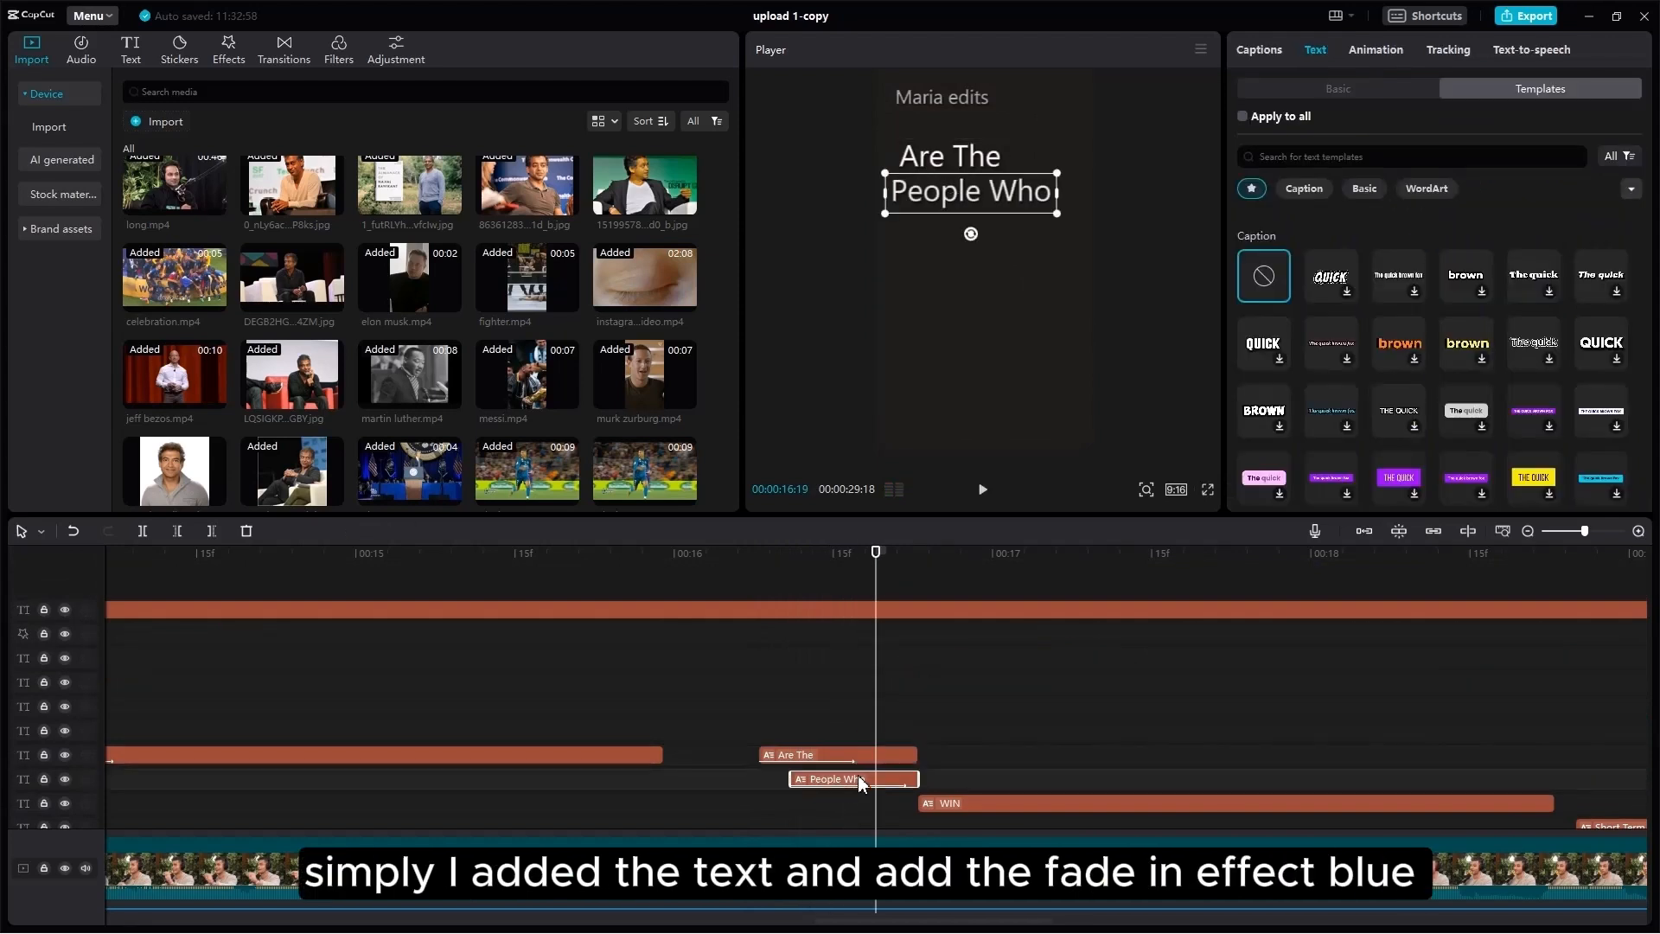
pyautogui.press('Right')
pyautogui.press('Right')
pyautogui.press('Right')
pyautogui.press('Right')
pyautogui.press('Right')
pyautogui.press('Right')
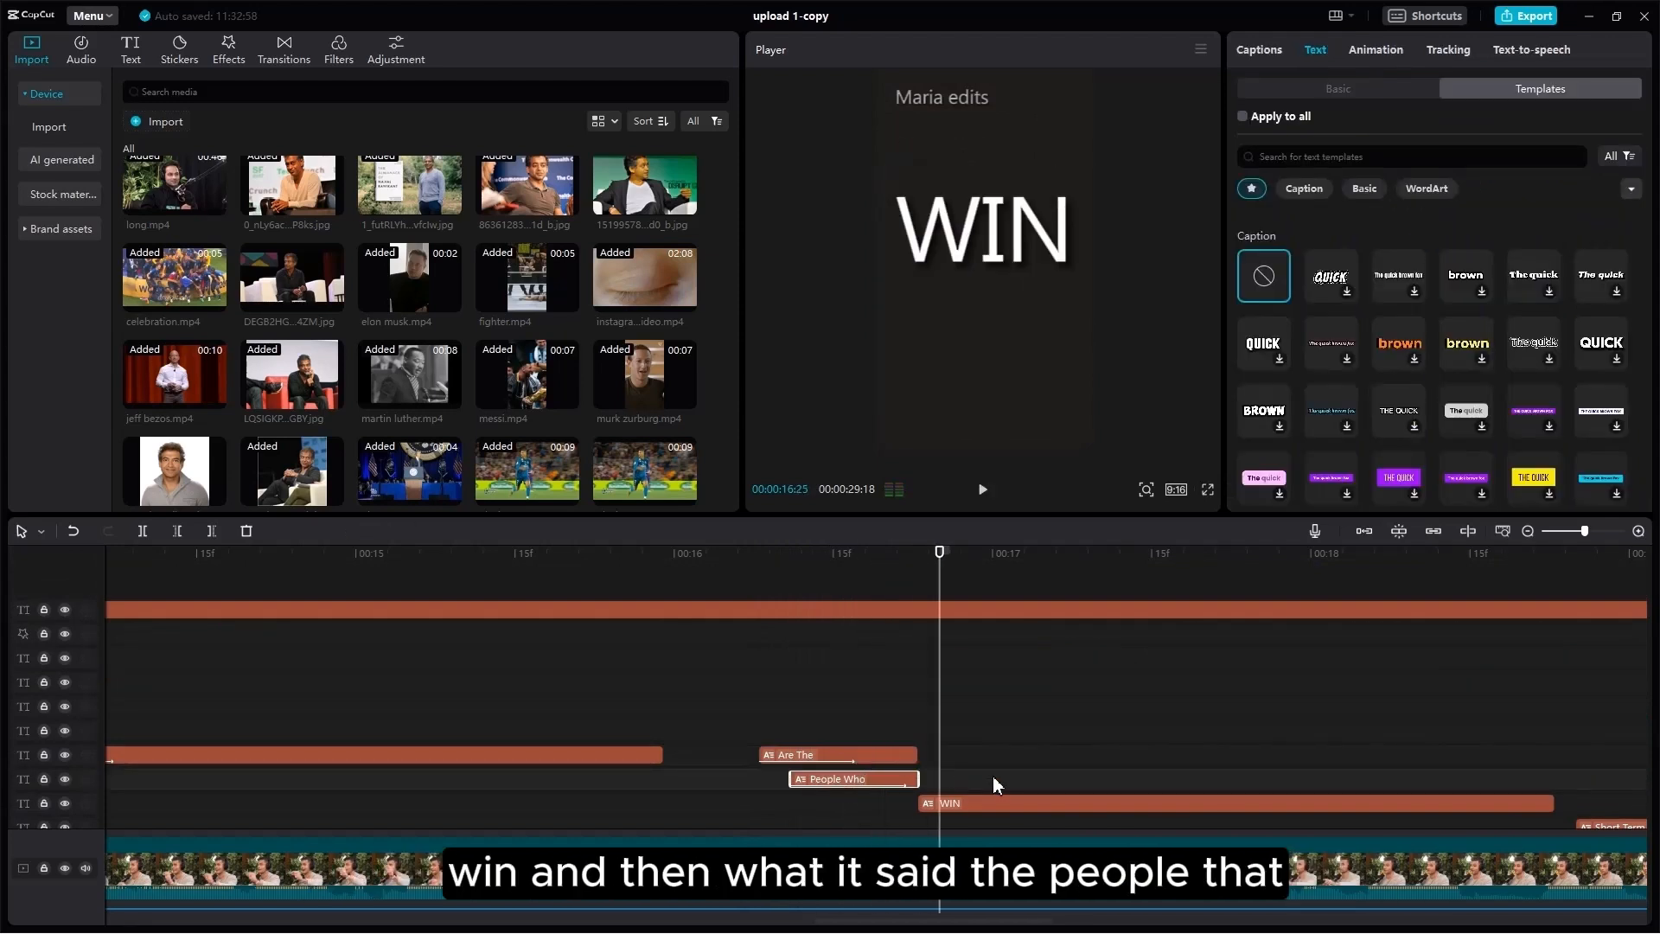
pyautogui.press('space')
pyautogui.press('space')
# Step: Move to 17:02 and select the Brown-filtered messi.mp4 overlay clip
pyautogui.scroll(-3, 1028, 773)
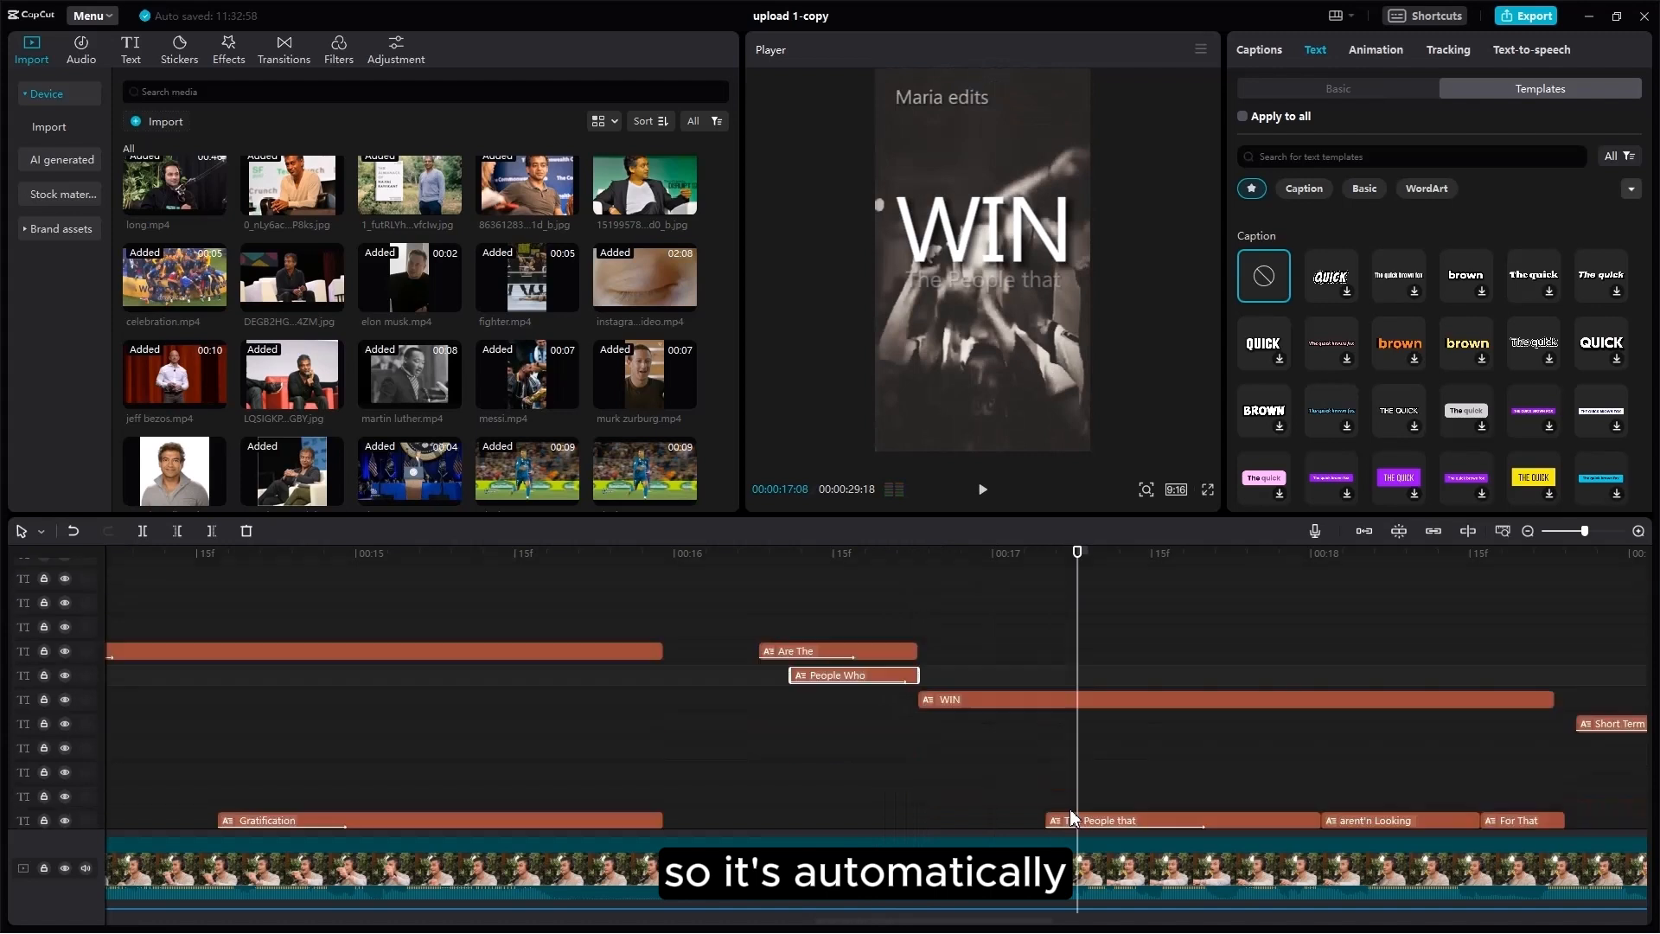
pyautogui.scroll(-3, 1065, 770)
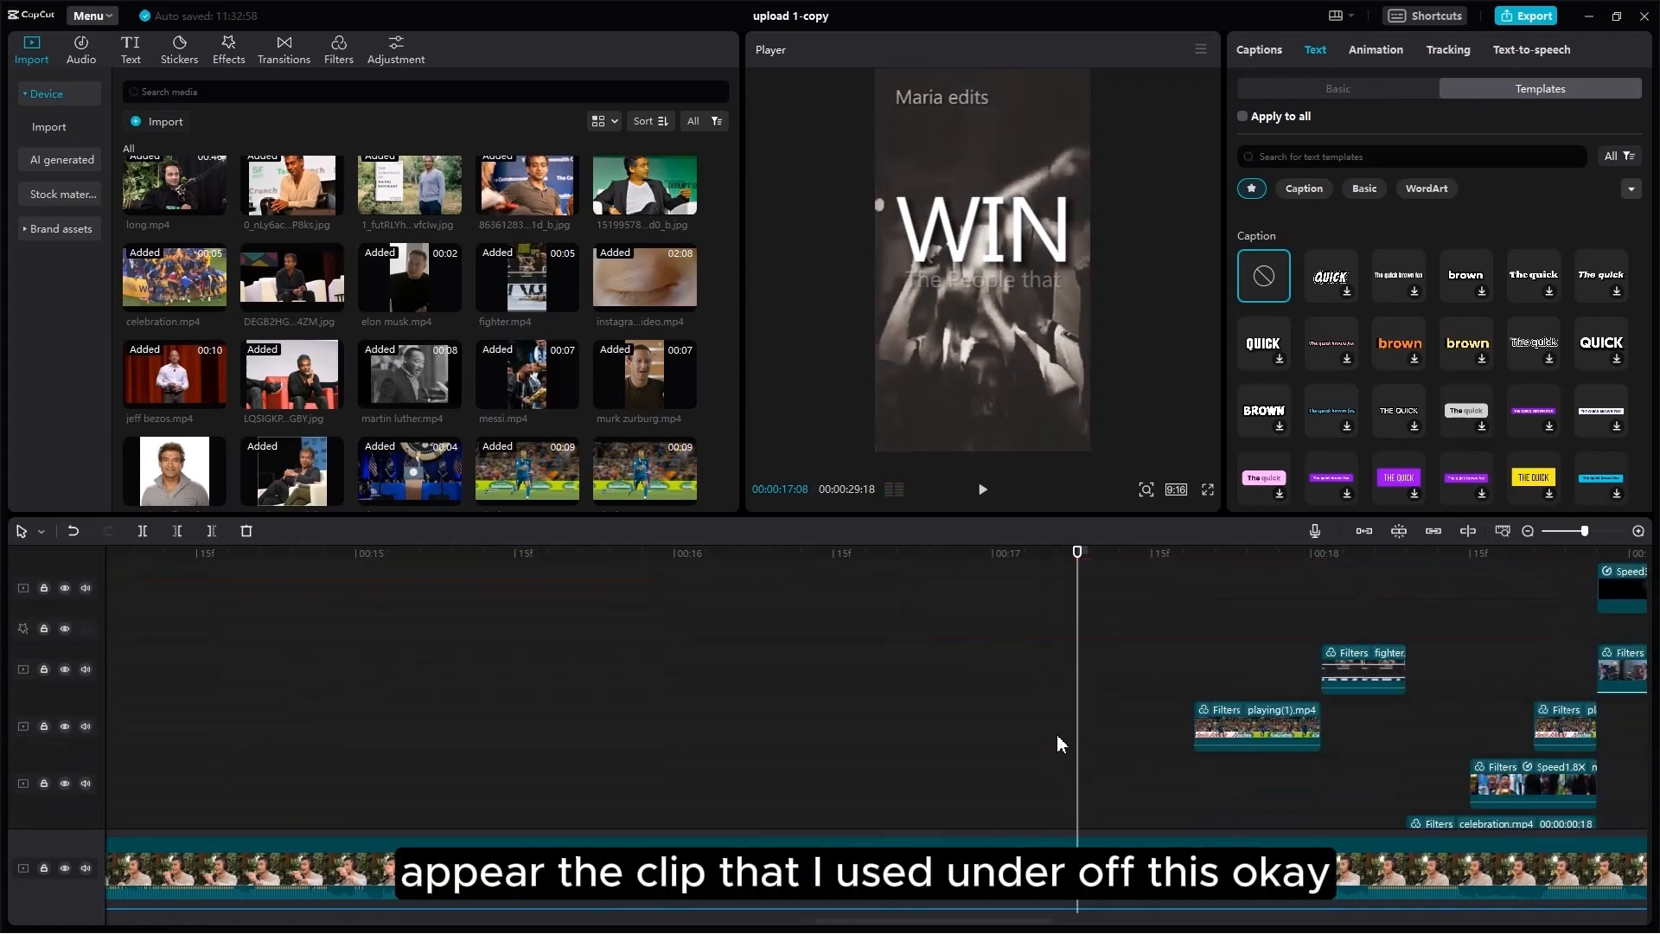
pyautogui.scroll(-1, 1064, 741)
pyautogui.click(961, 723)
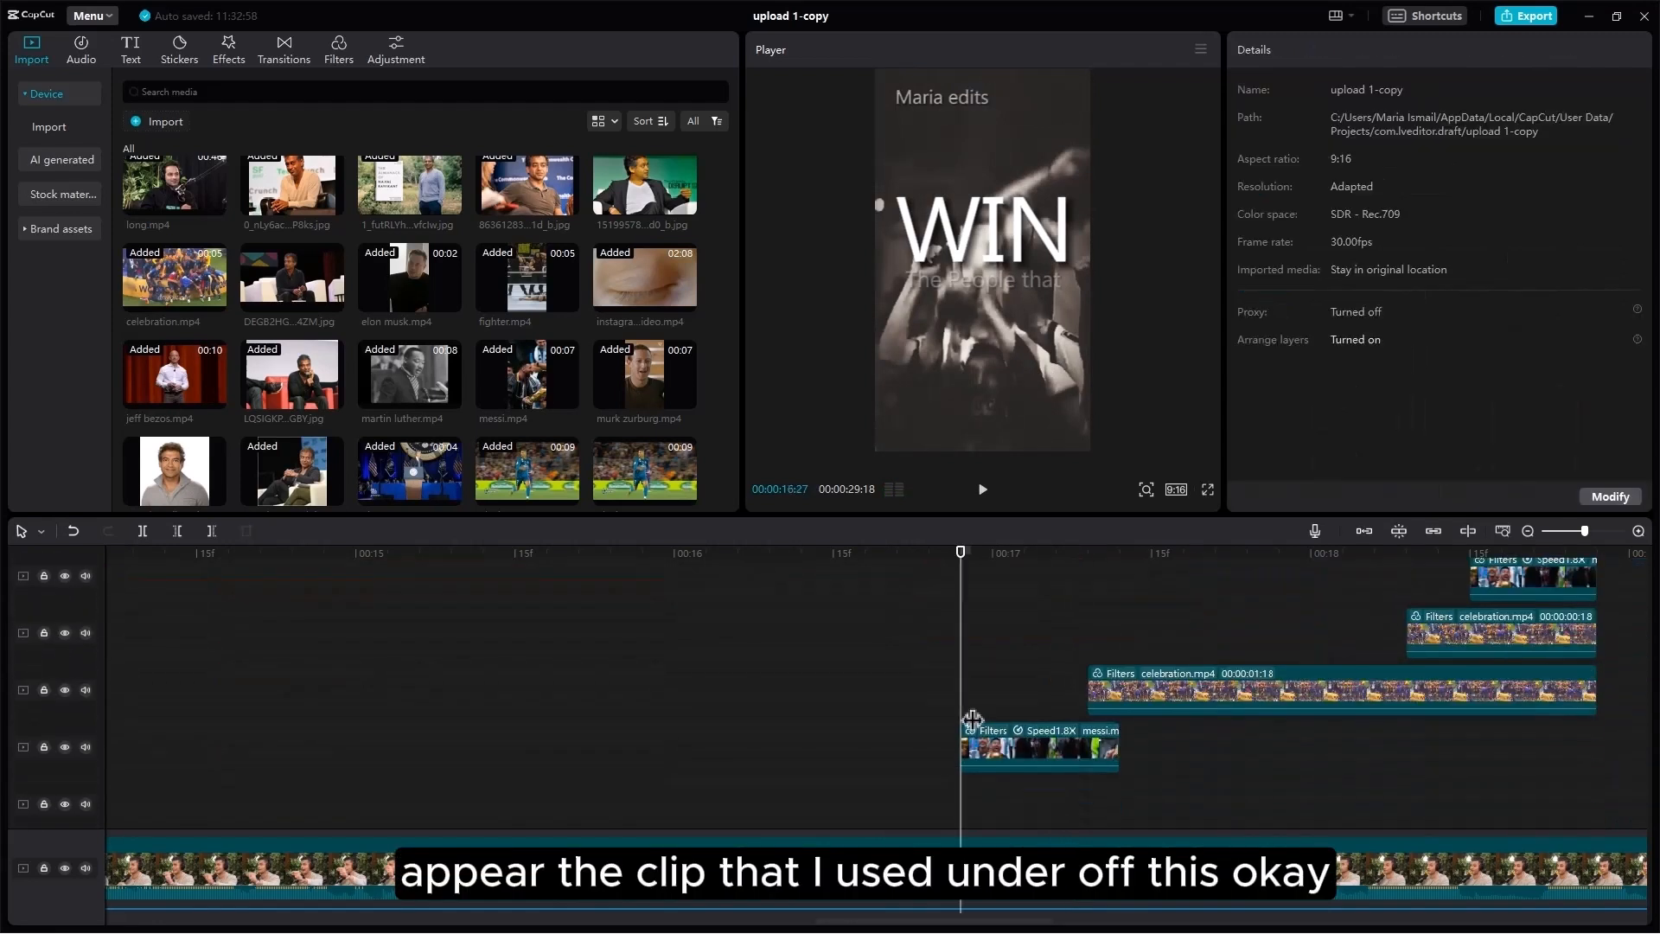
pyautogui.click(988, 759)
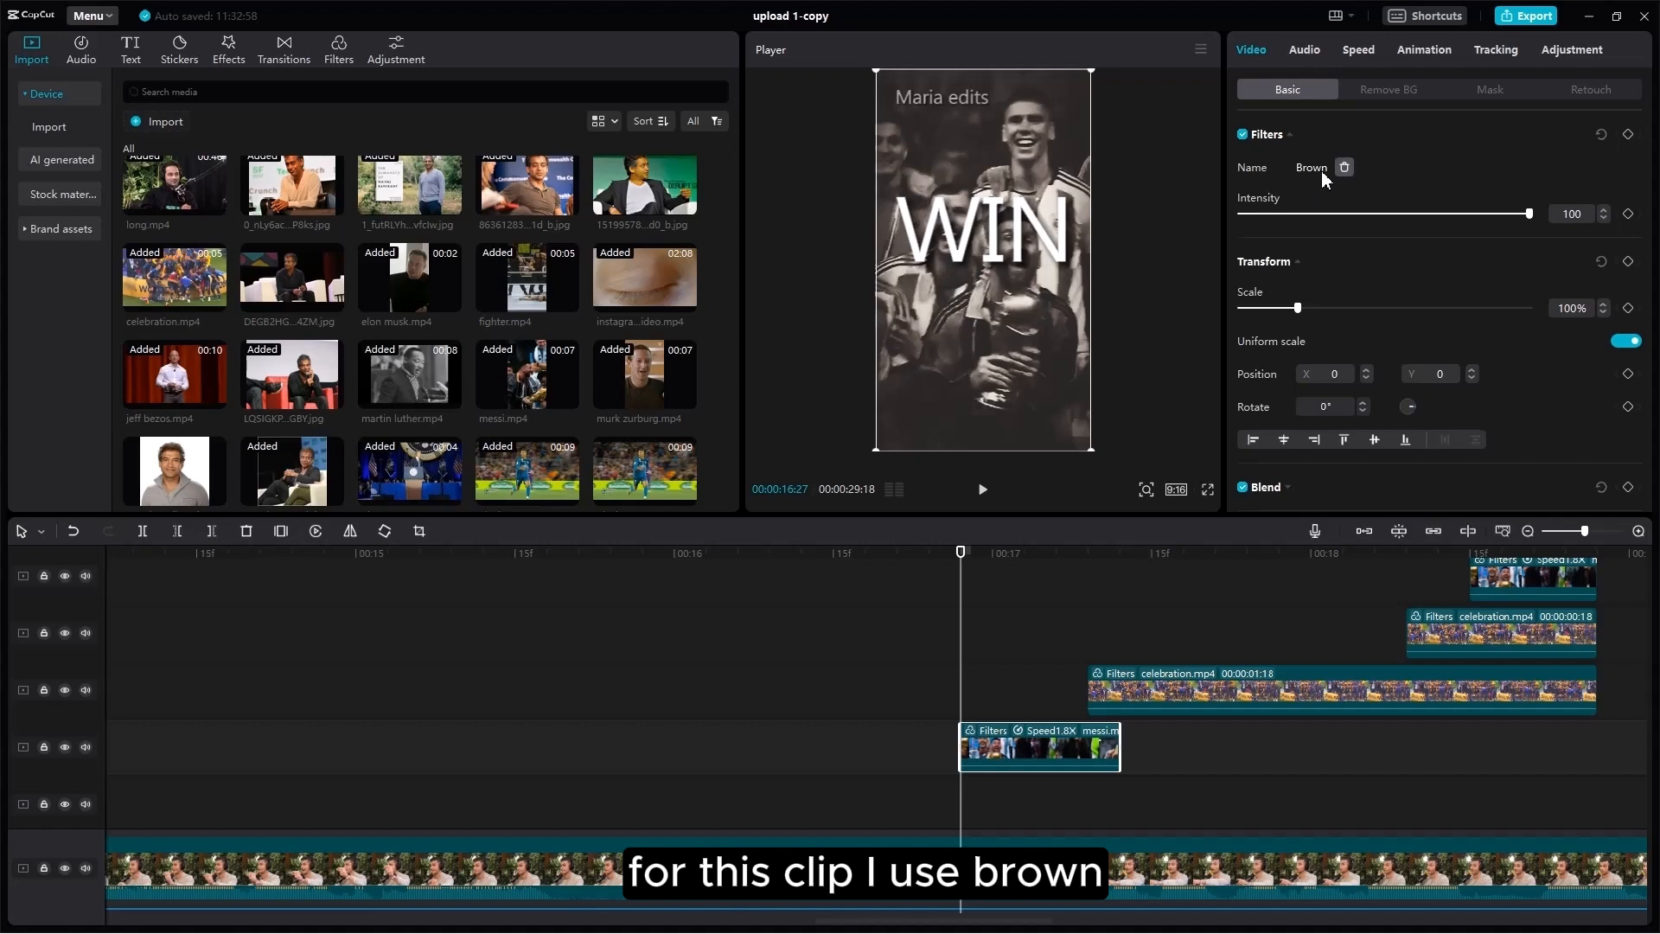
pyautogui.click(1013, 714)
pyautogui.click(1037, 750)
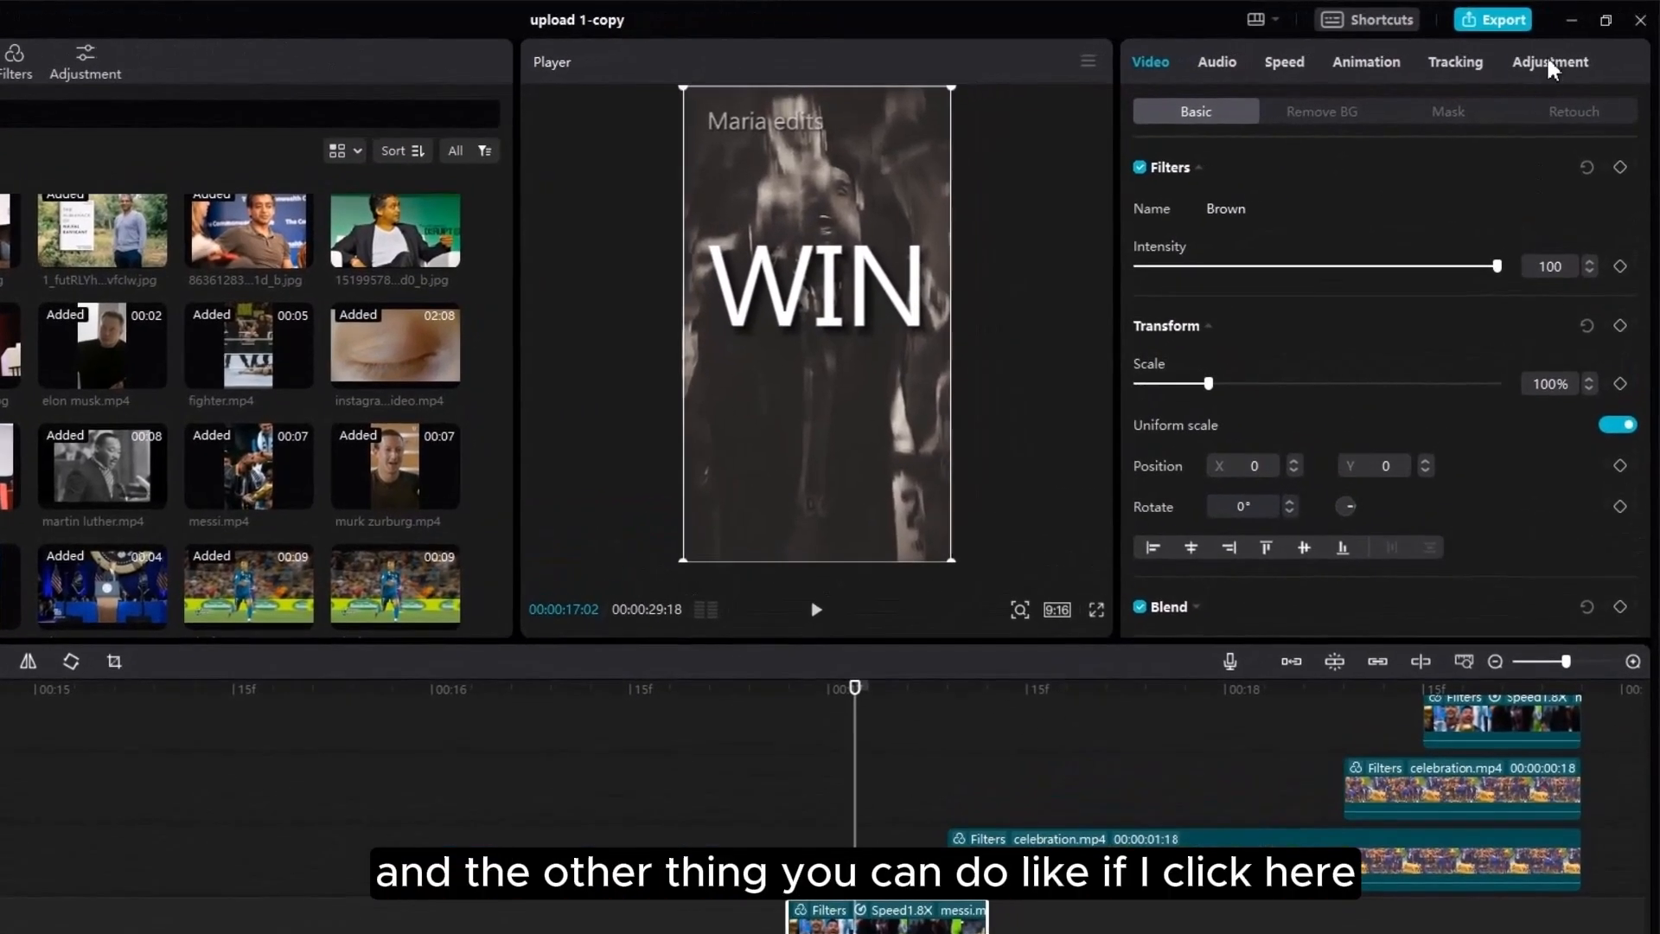
# Step: Raise the messi clip's Clarity to 100 and increase its Sharpen slightly
pyautogui.click(1573, 49)
pyautogui.scroll(-10, 1397, 389)
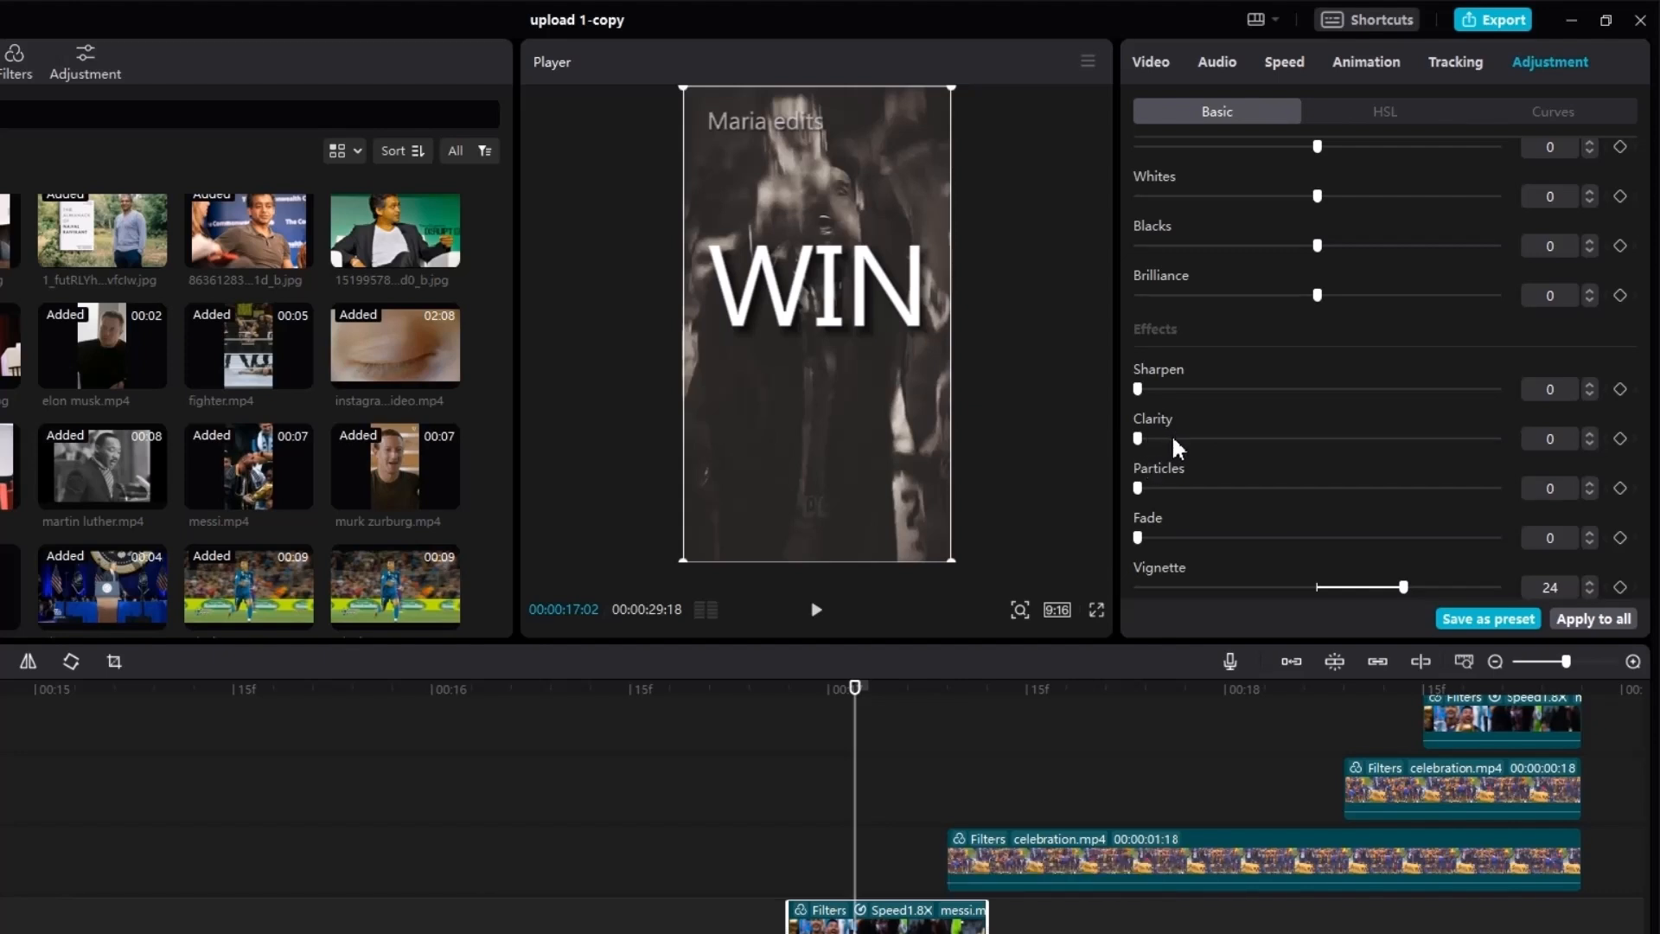
pyautogui.moveTo(1171, 437); pyautogui.dragTo(1509, 439)
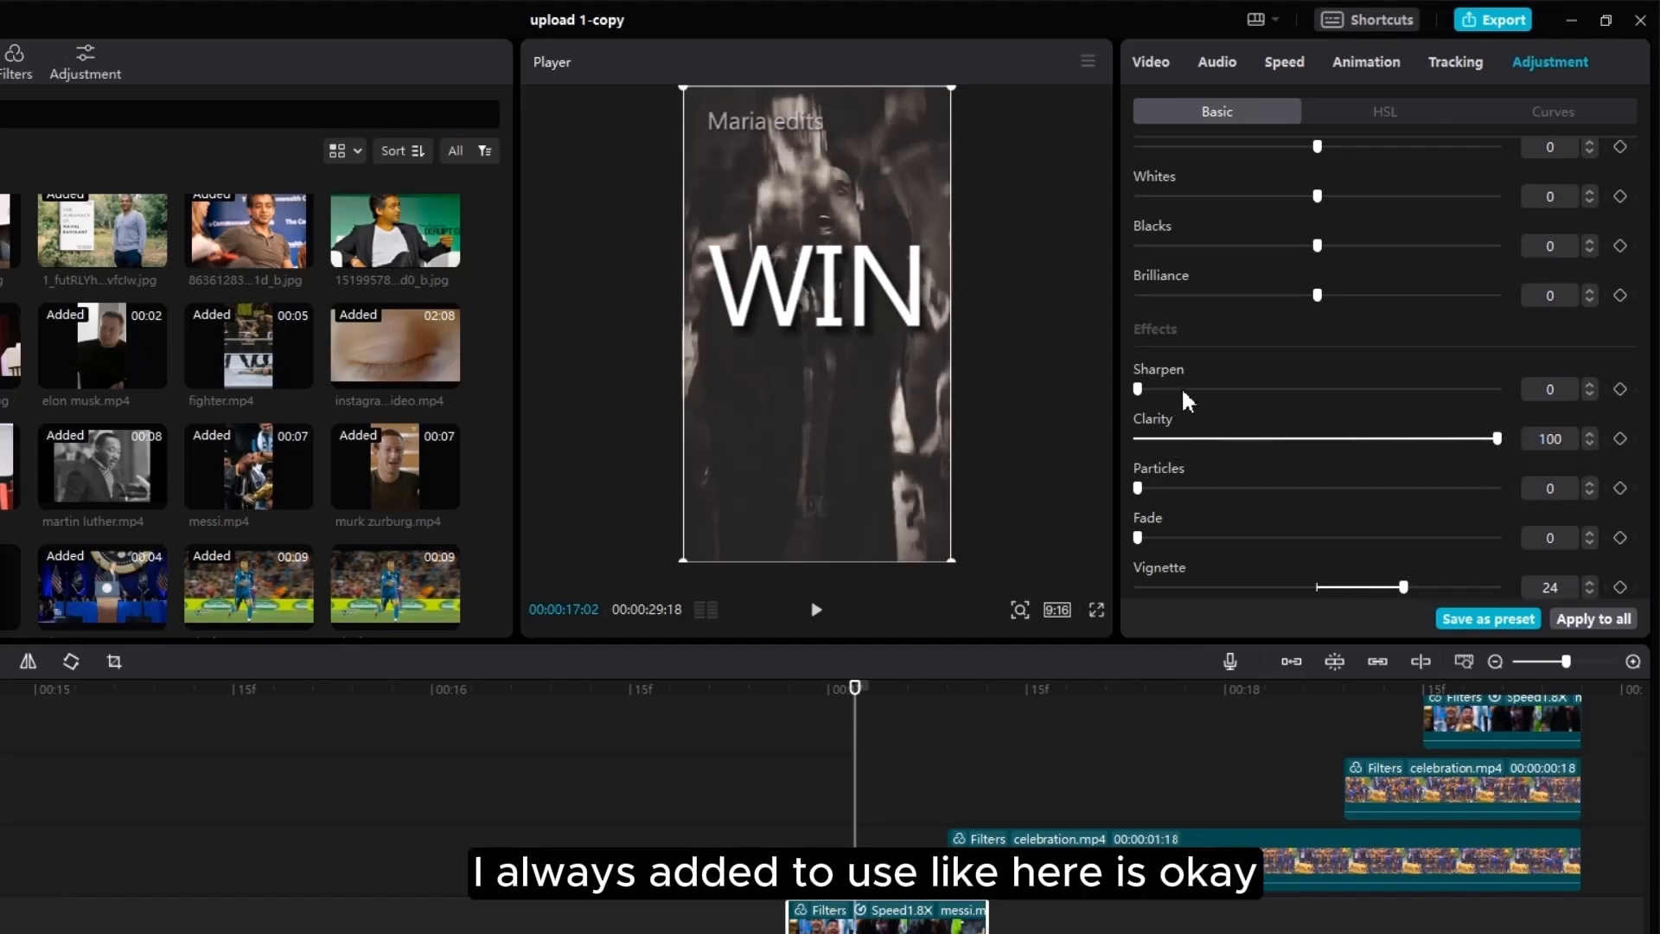
pyautogui.moveTo(1289, 396); pyautogui.dragTo(1300, 397)
# Step: Set the celebration.mp4 clip's Clarity to 100 and Sharpen to 24
pyautogui.click(826, 788)
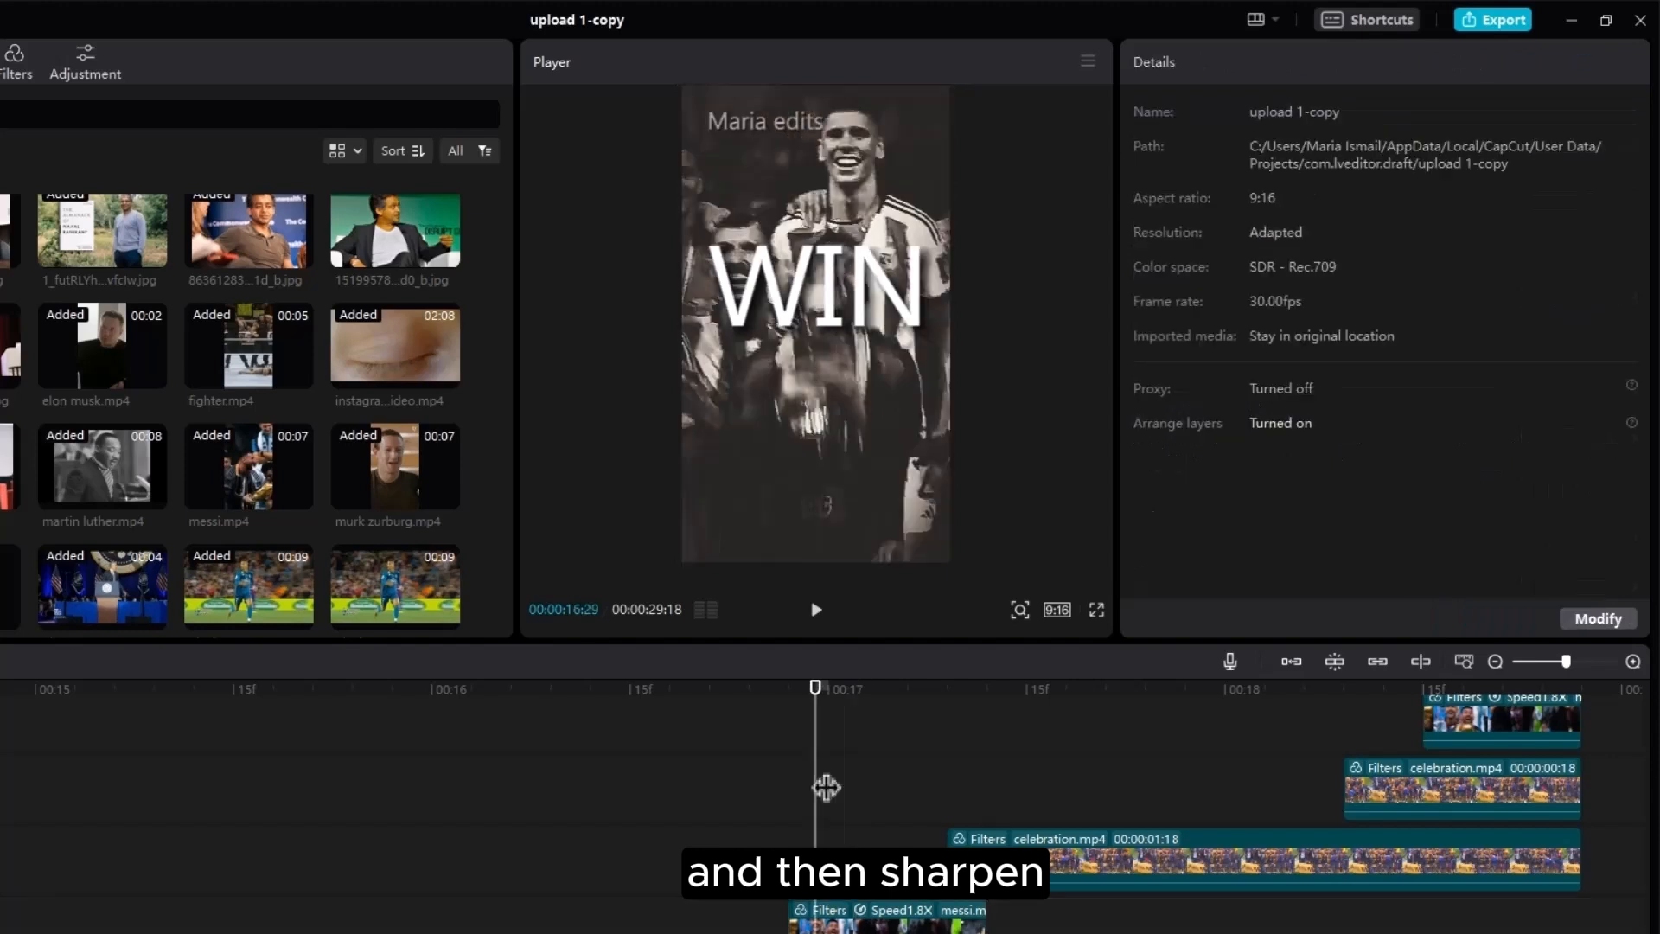
pyautogui.scroll(-1, 1110, 865)
pyautogui.click(1110, 865)
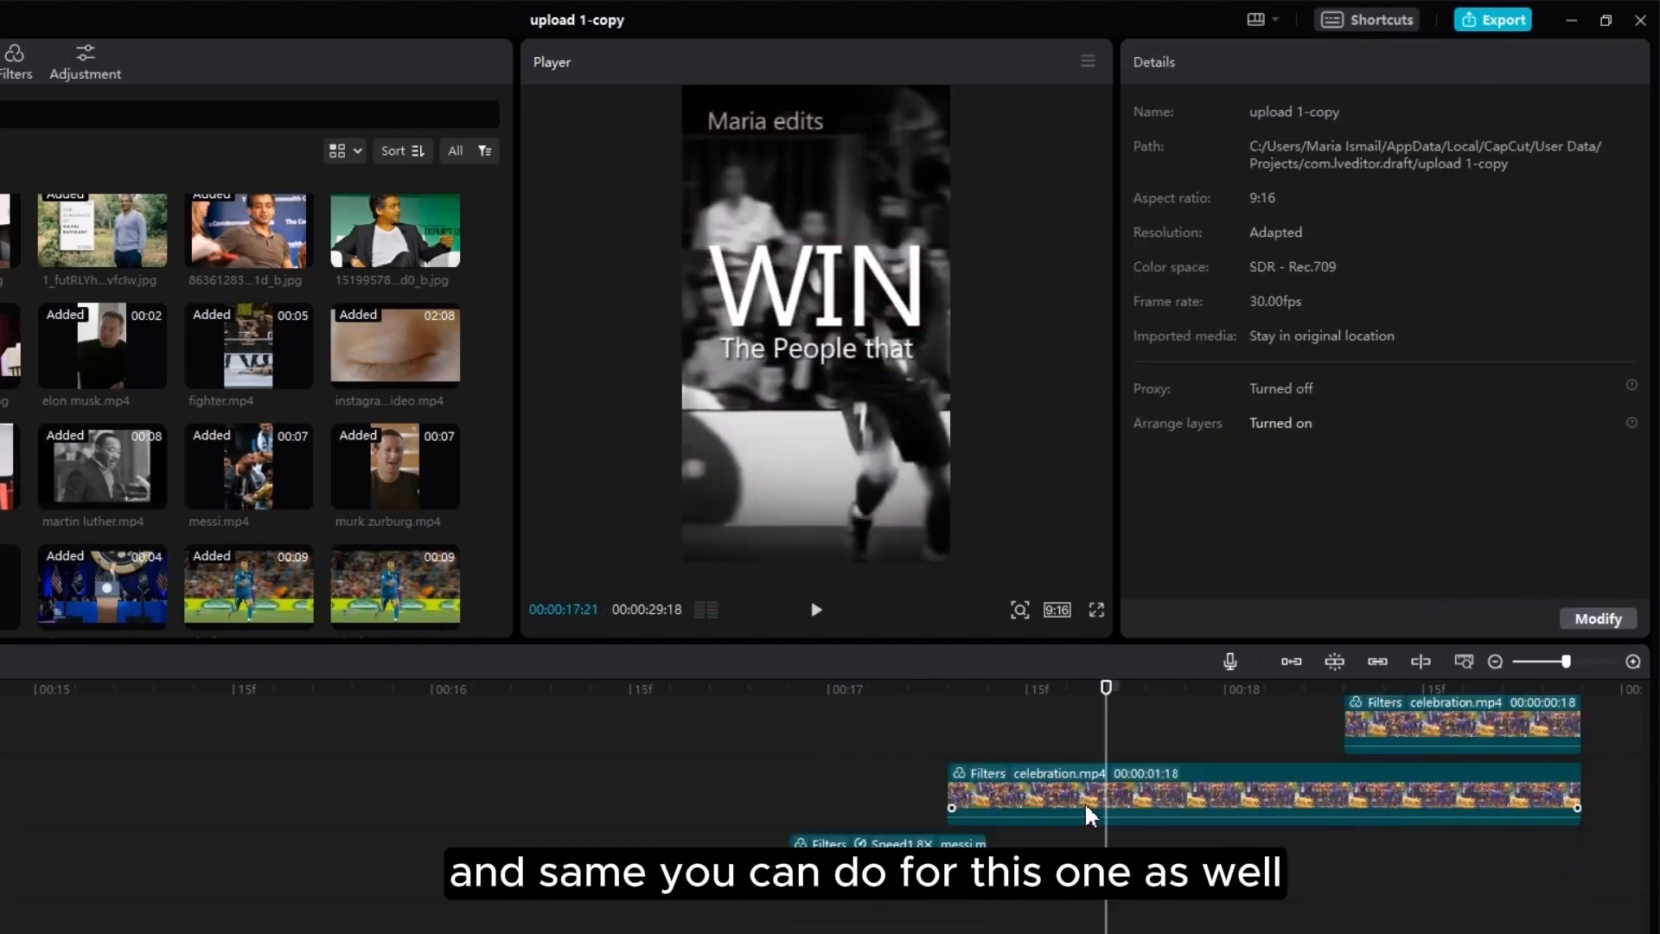
pyautogui.click(1084, 802)
pyautogui.scroll(-1, 1336, 432)
pyautogui.scroll(-6, 1335, 427)
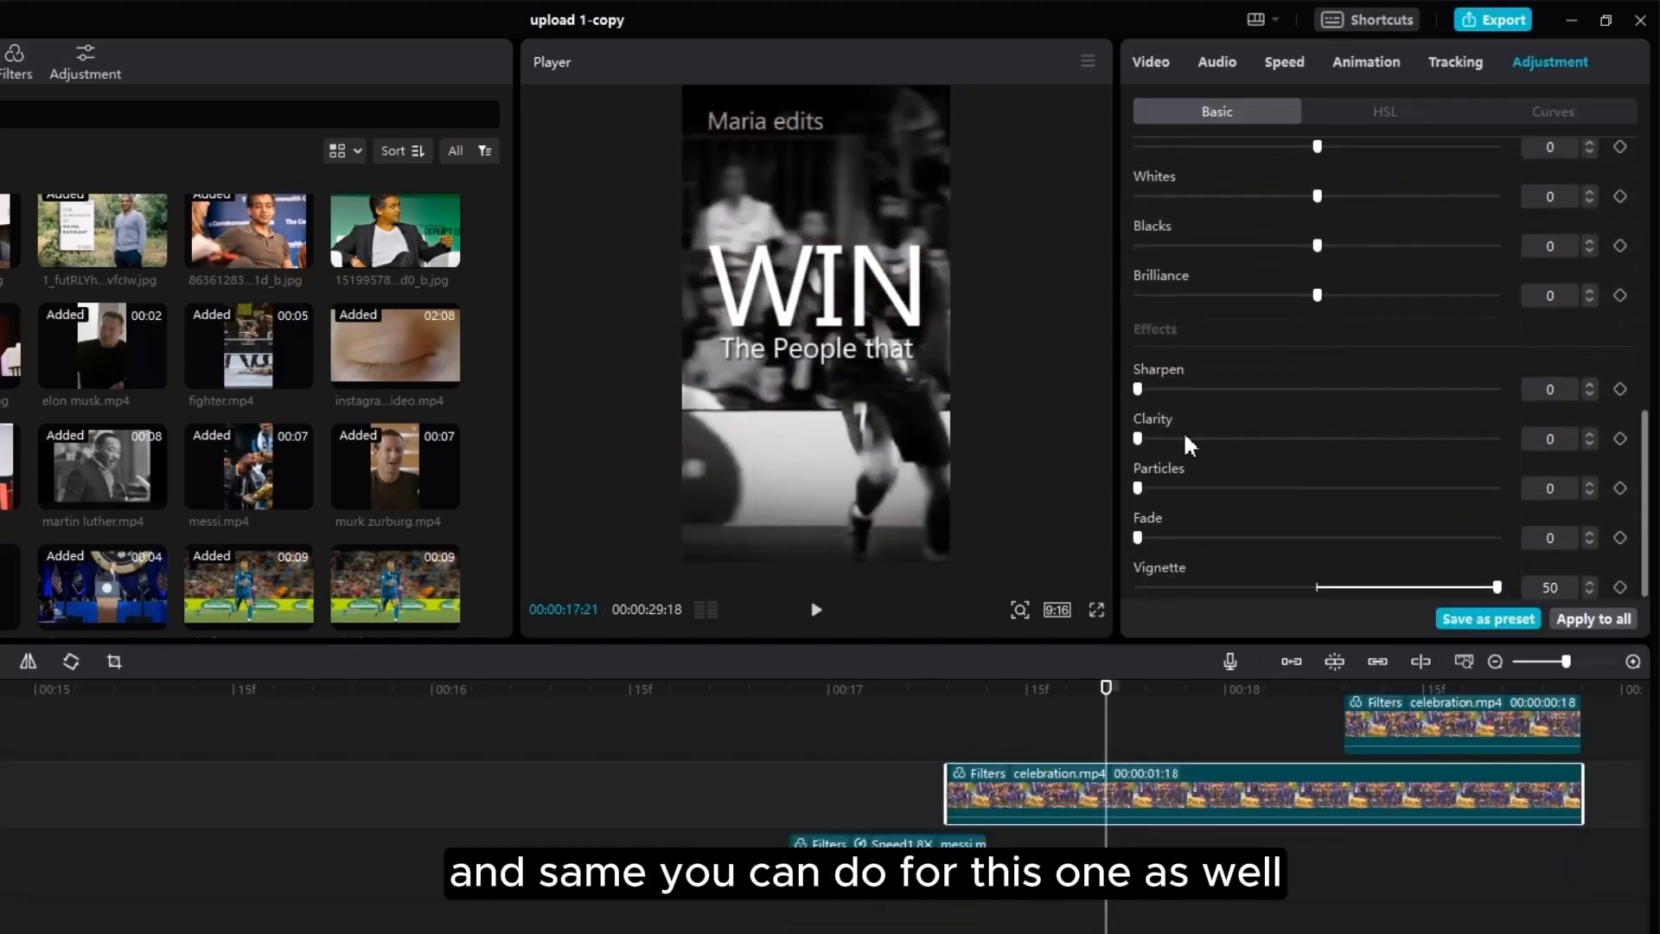
pyautogui.moveTo(1137, 438); pyautogui.dragTo(1293, 437)
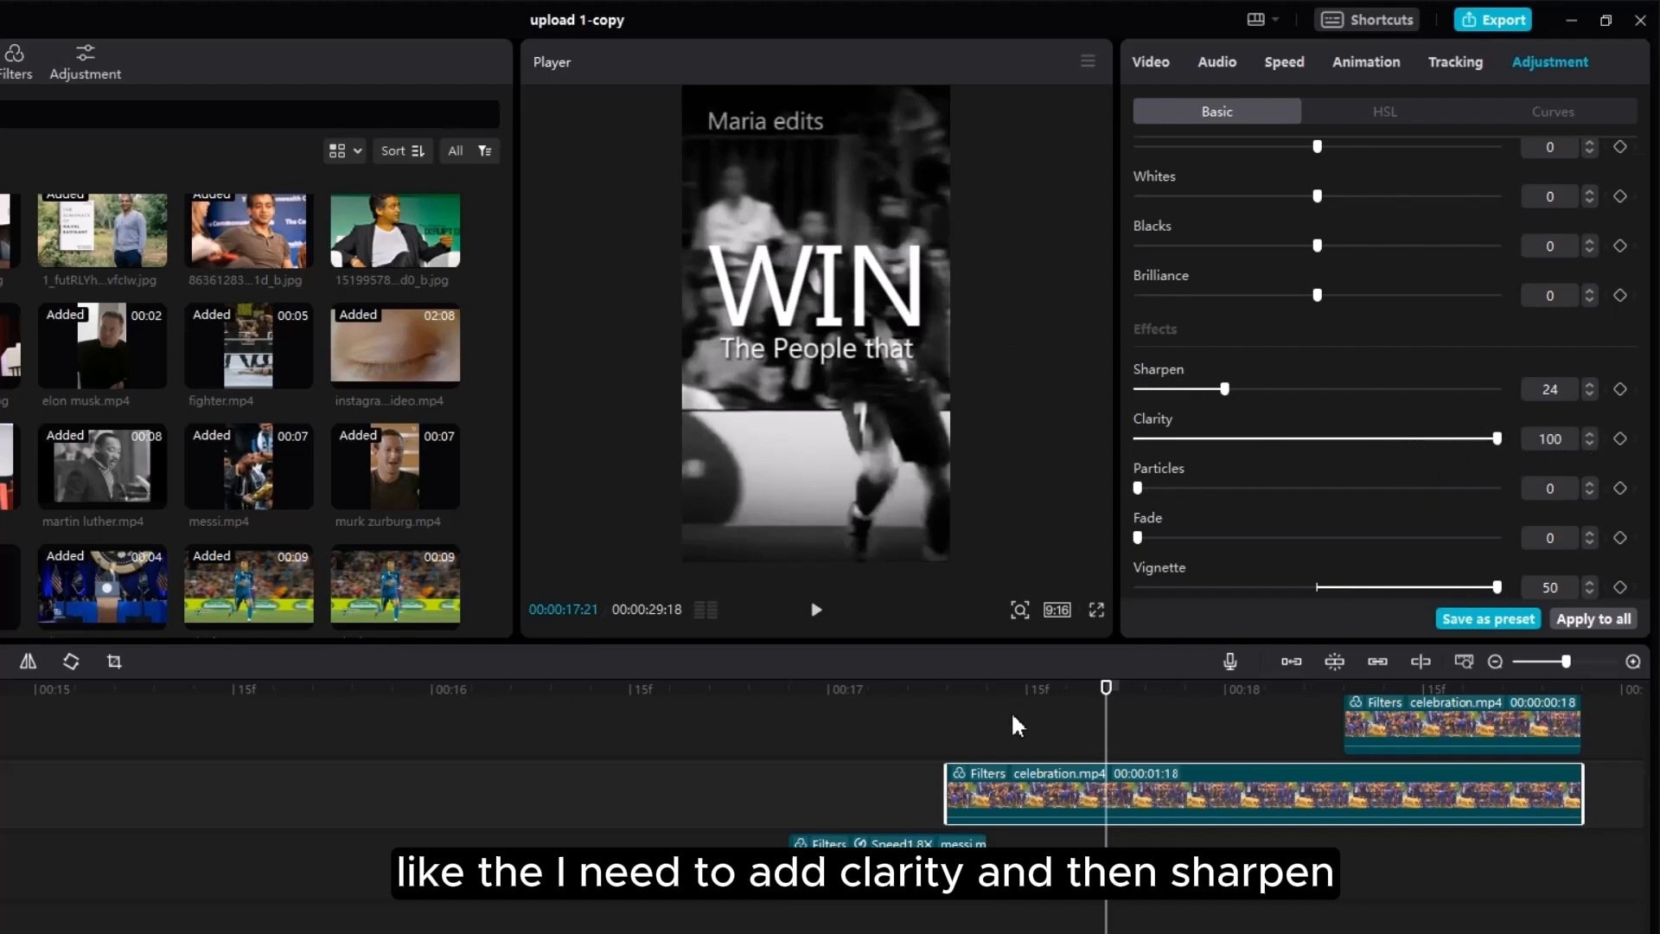
# Step: Play back the adjusted celebration section up to the 'Short Term' caption
pyautogui.click(930, 736)
pyautogui.press('space')
pyautogui.press('space')
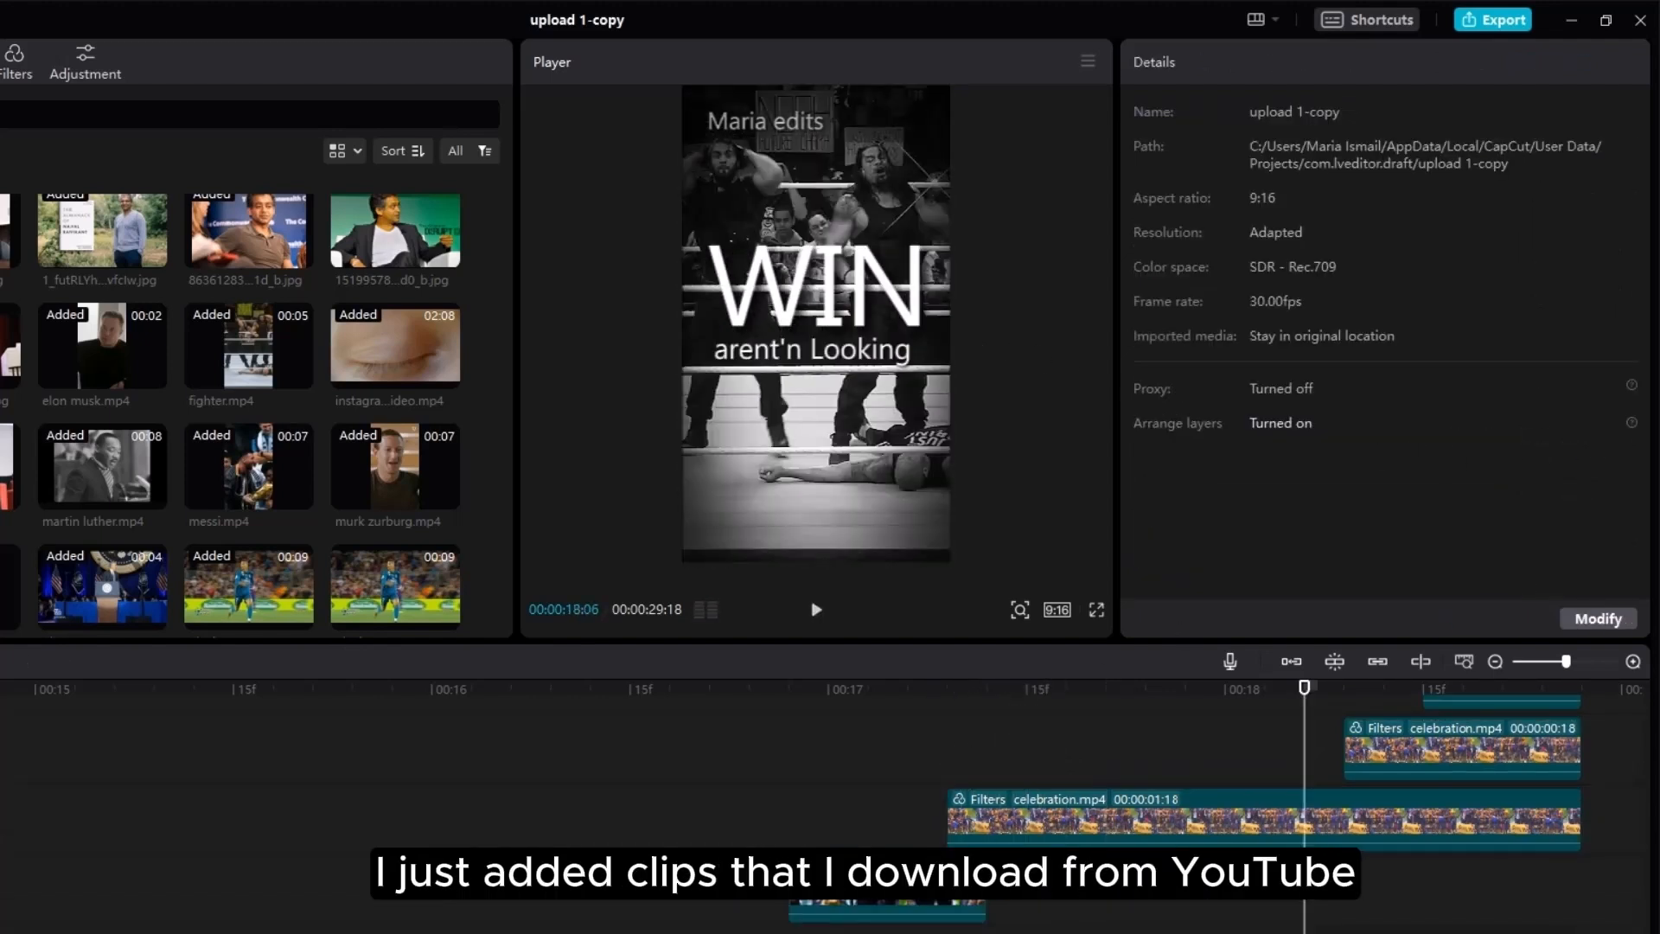
pyautogui.hscroll(5, 830, 795)
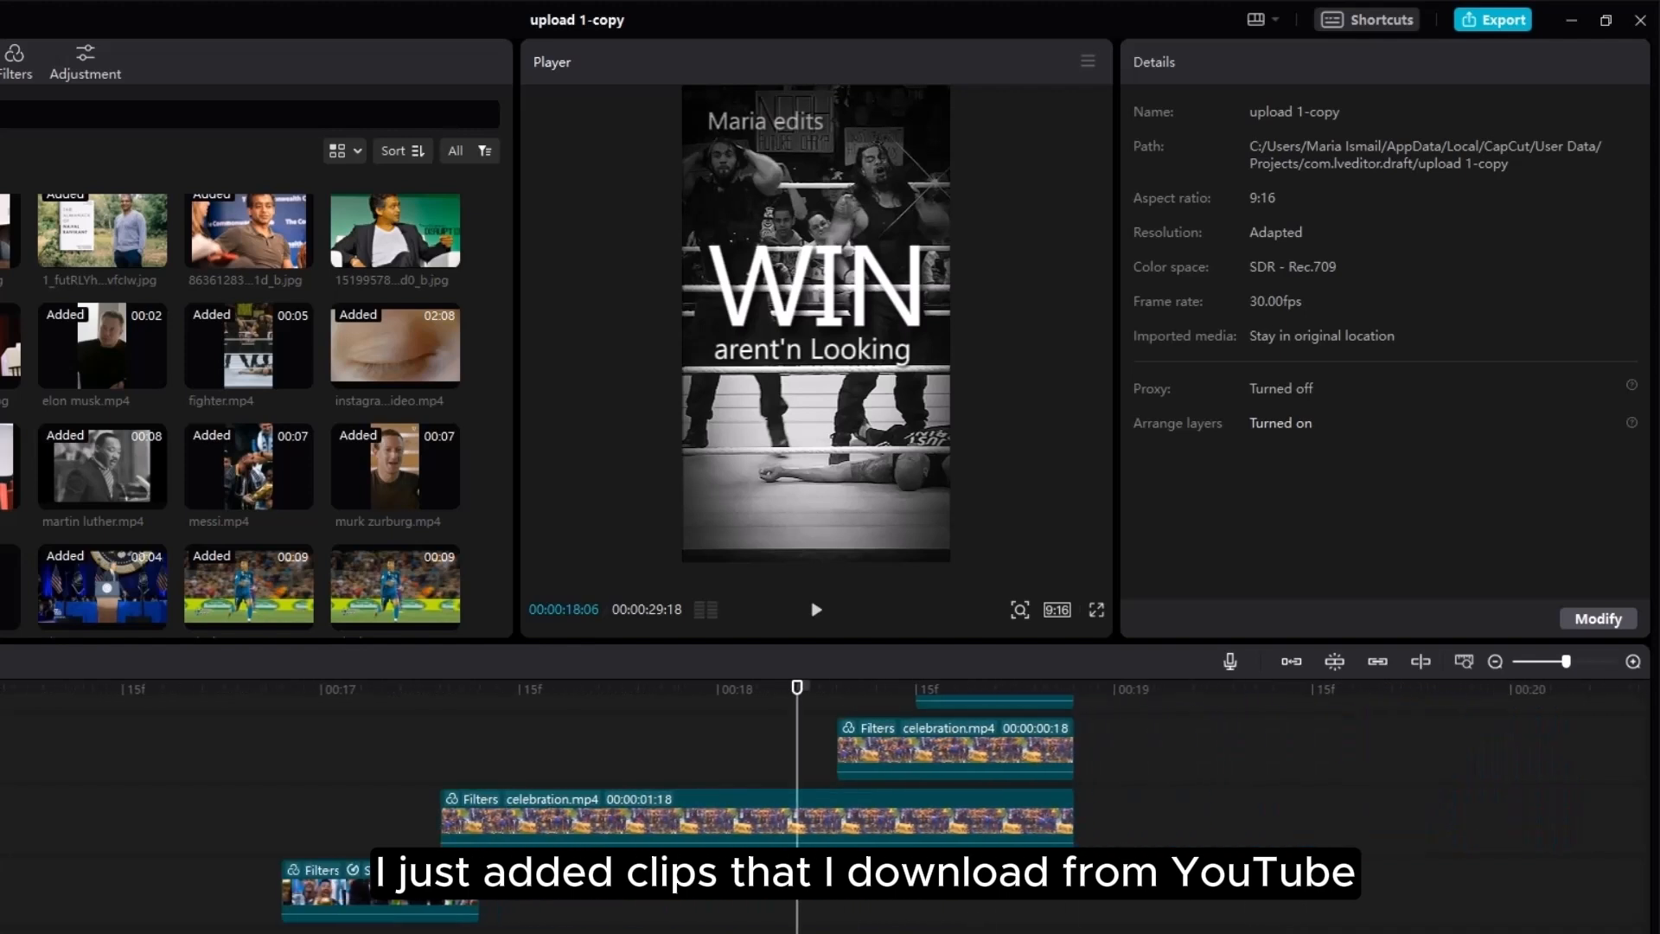
pyautogui.hscroll(5, 554, 830)
pyautogui.scroll(2, 467, 813)
pyautogui.moveTo(317, 703); pyautogui.dragTo(660, 807)
pyautogui.scroll(3, 660, 808)
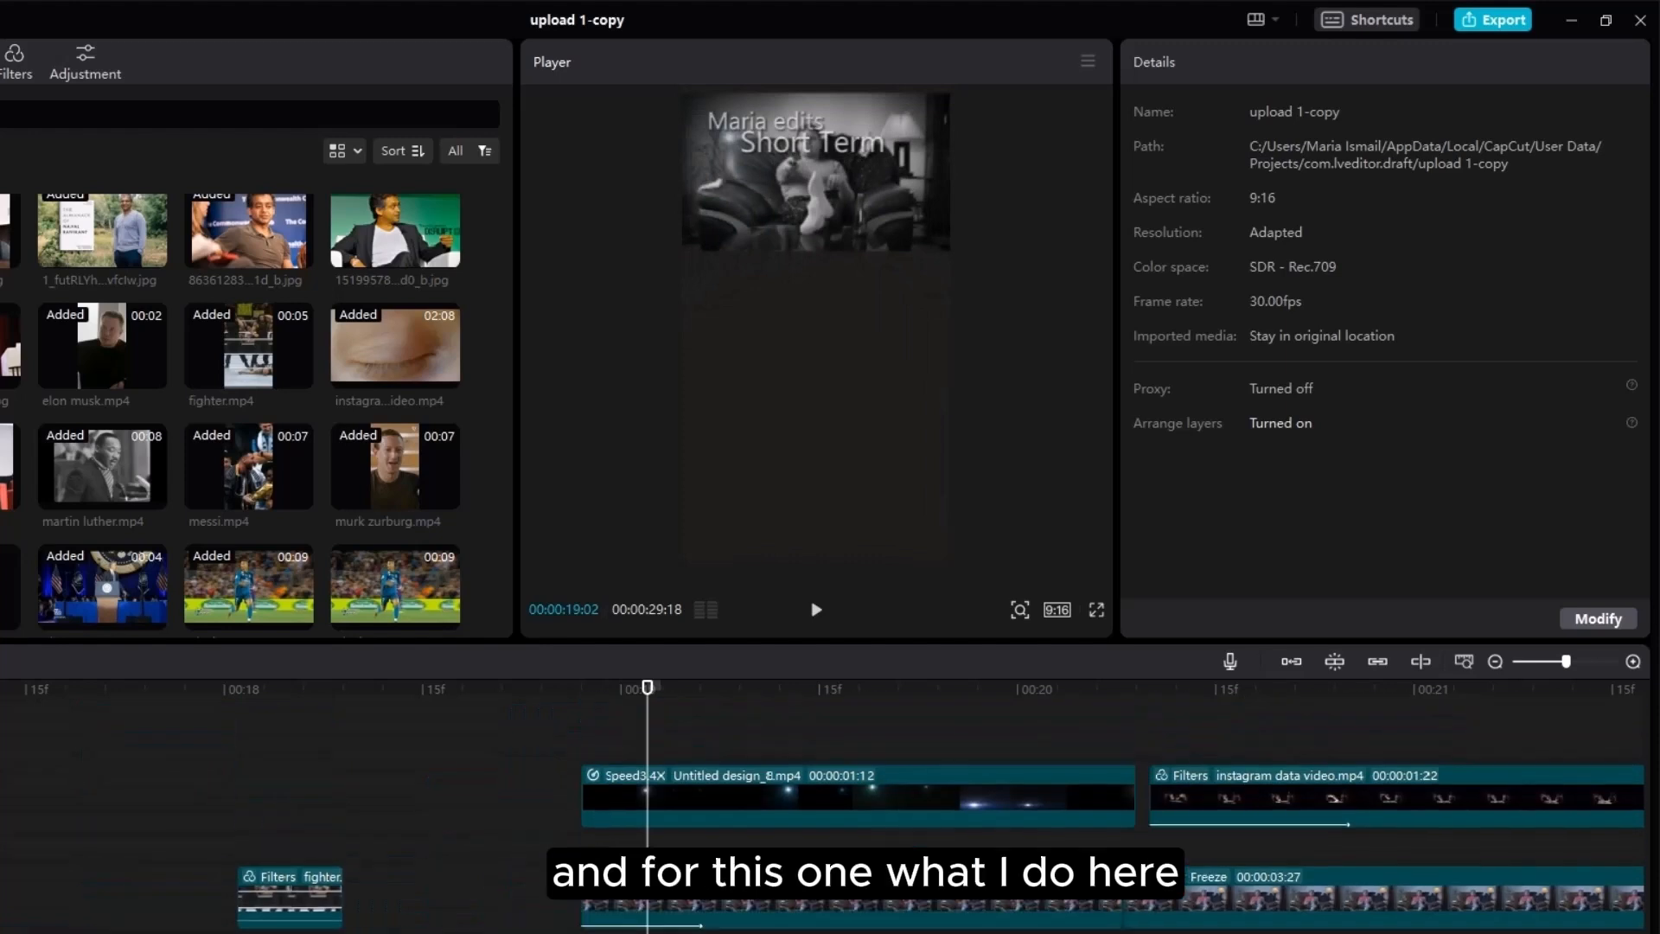
# Step: Check the lower instagram data clip's BW 3 filter and raise its Clarity to 100
pyautogui.click(681, 912)
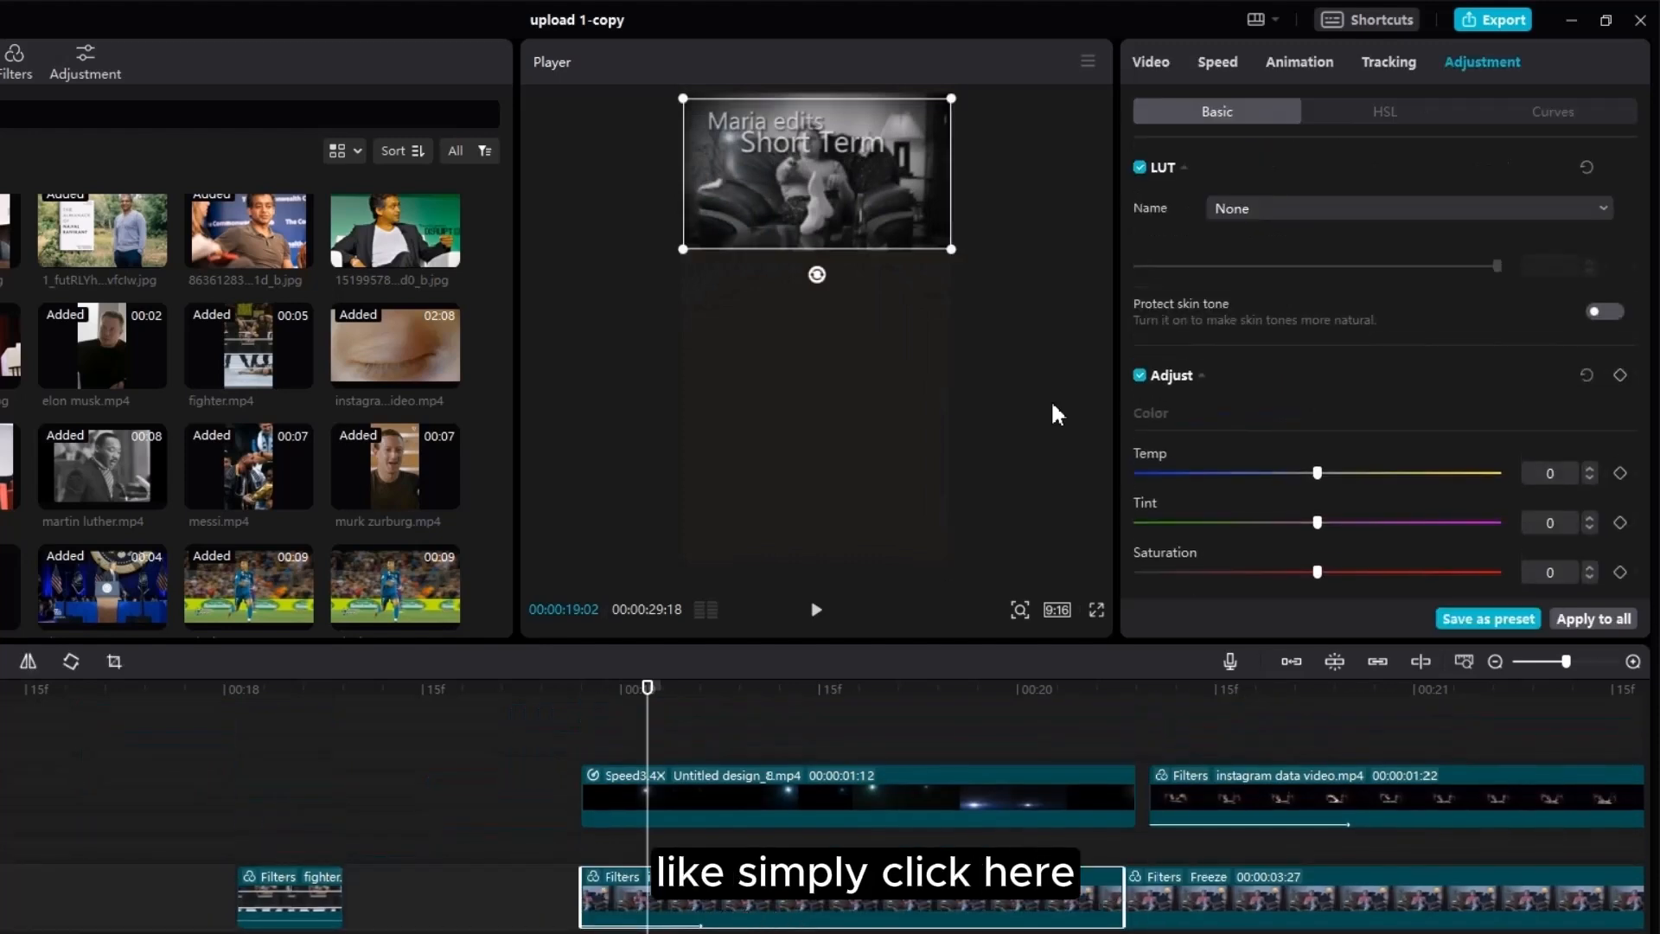
pyautogui.click(1154, 62)
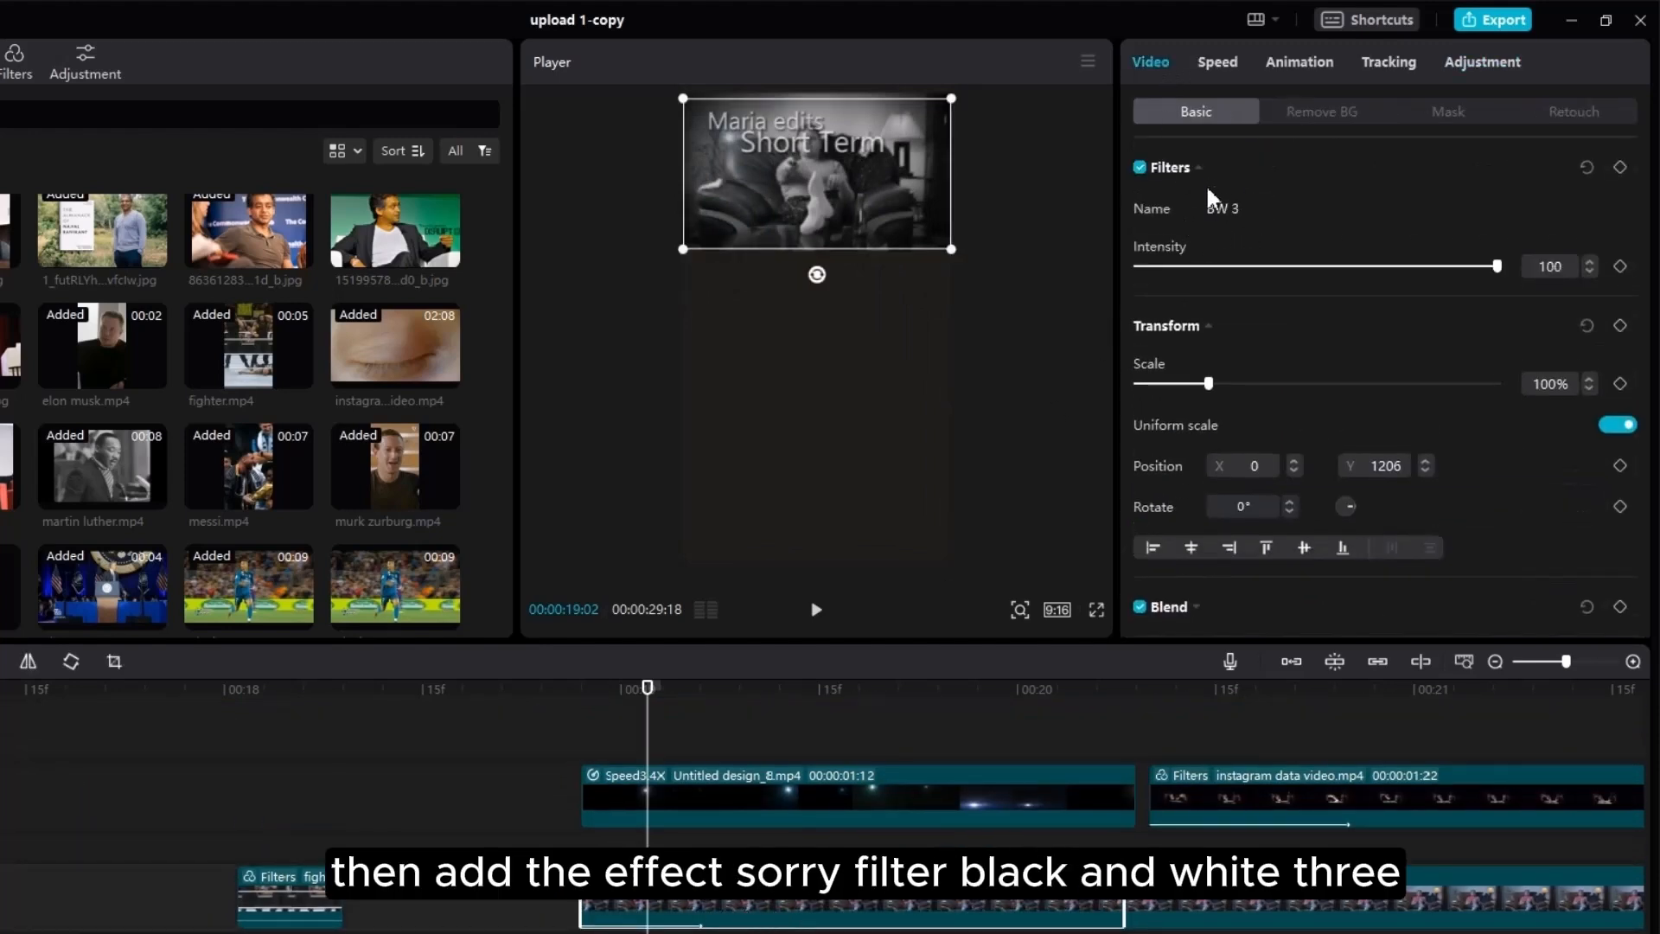
pyautogui.click(1484, 62)
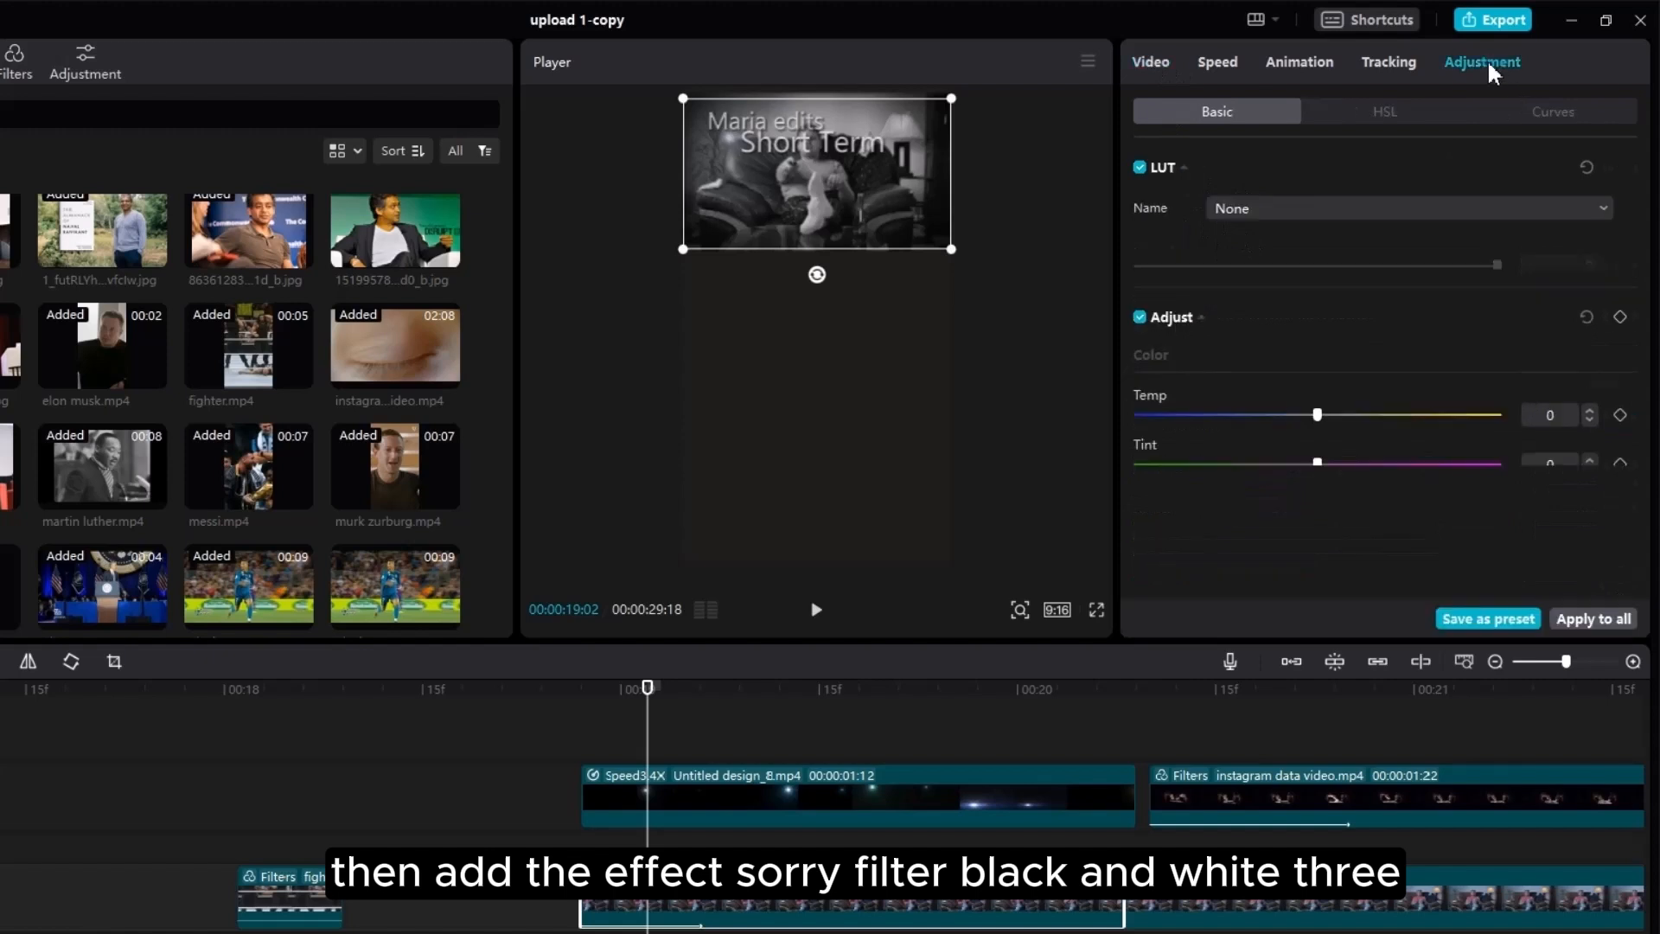
pyautogui.scroll(-8, 1424, 313)
pyautogui.moveTo(1210, 437); pyautogui.dragTo(1509, 439)
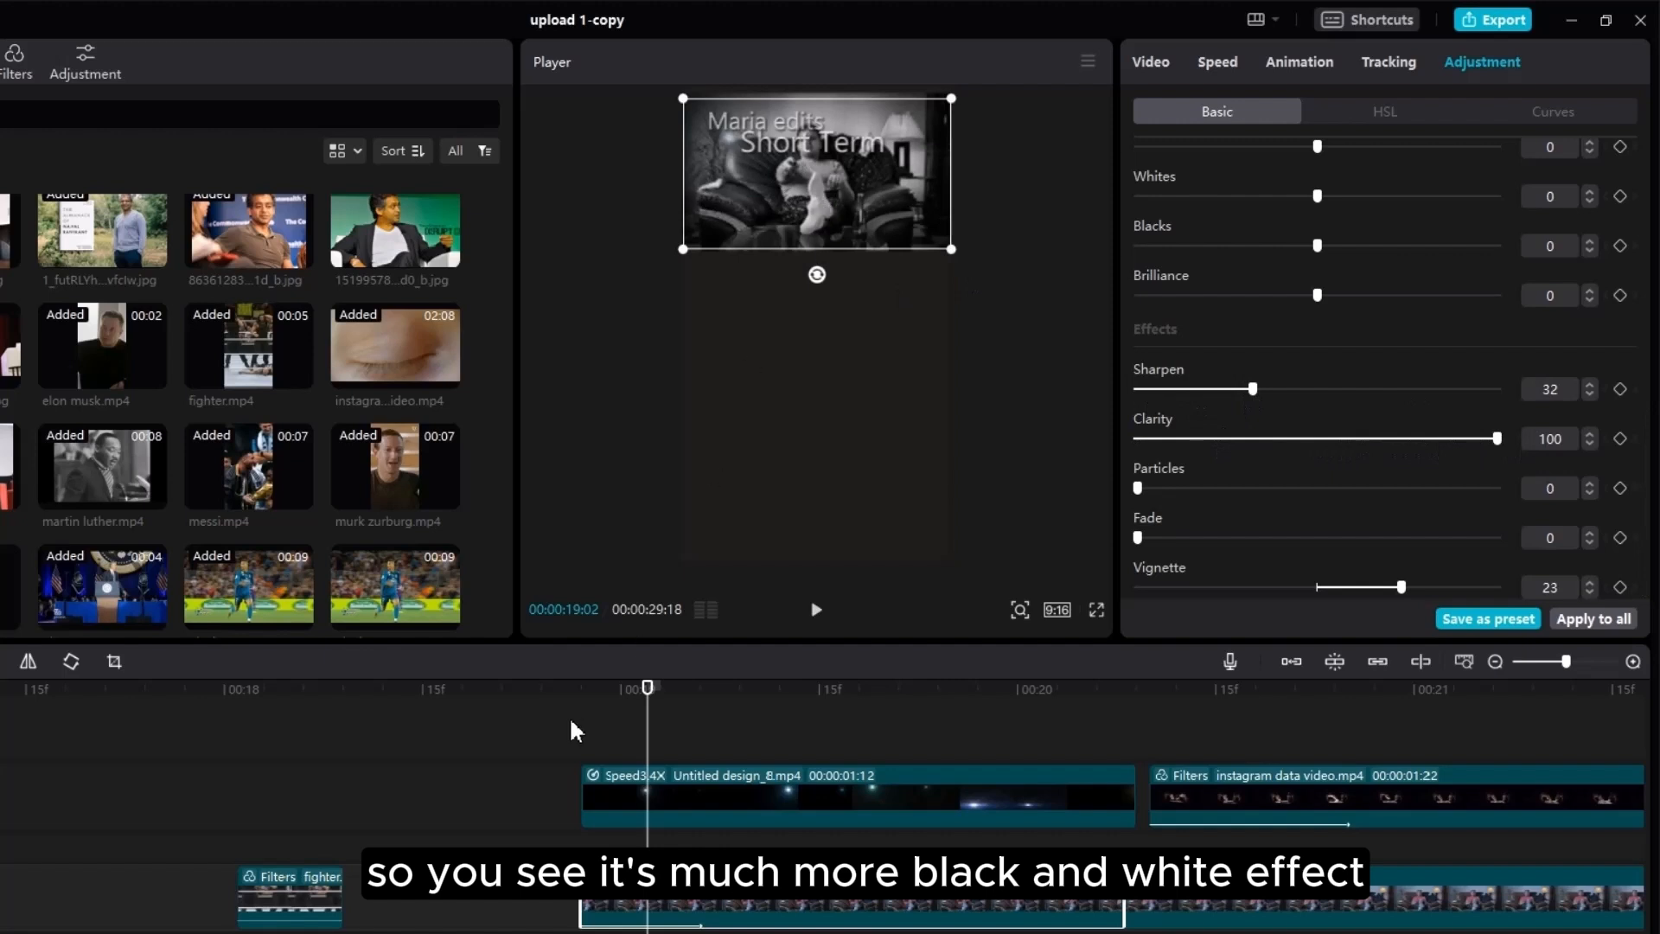
# Step: Inspect the Untitled design_8.mp4 overlay's Screen blend at 60% opacity
pyautogui.click(709, 792)
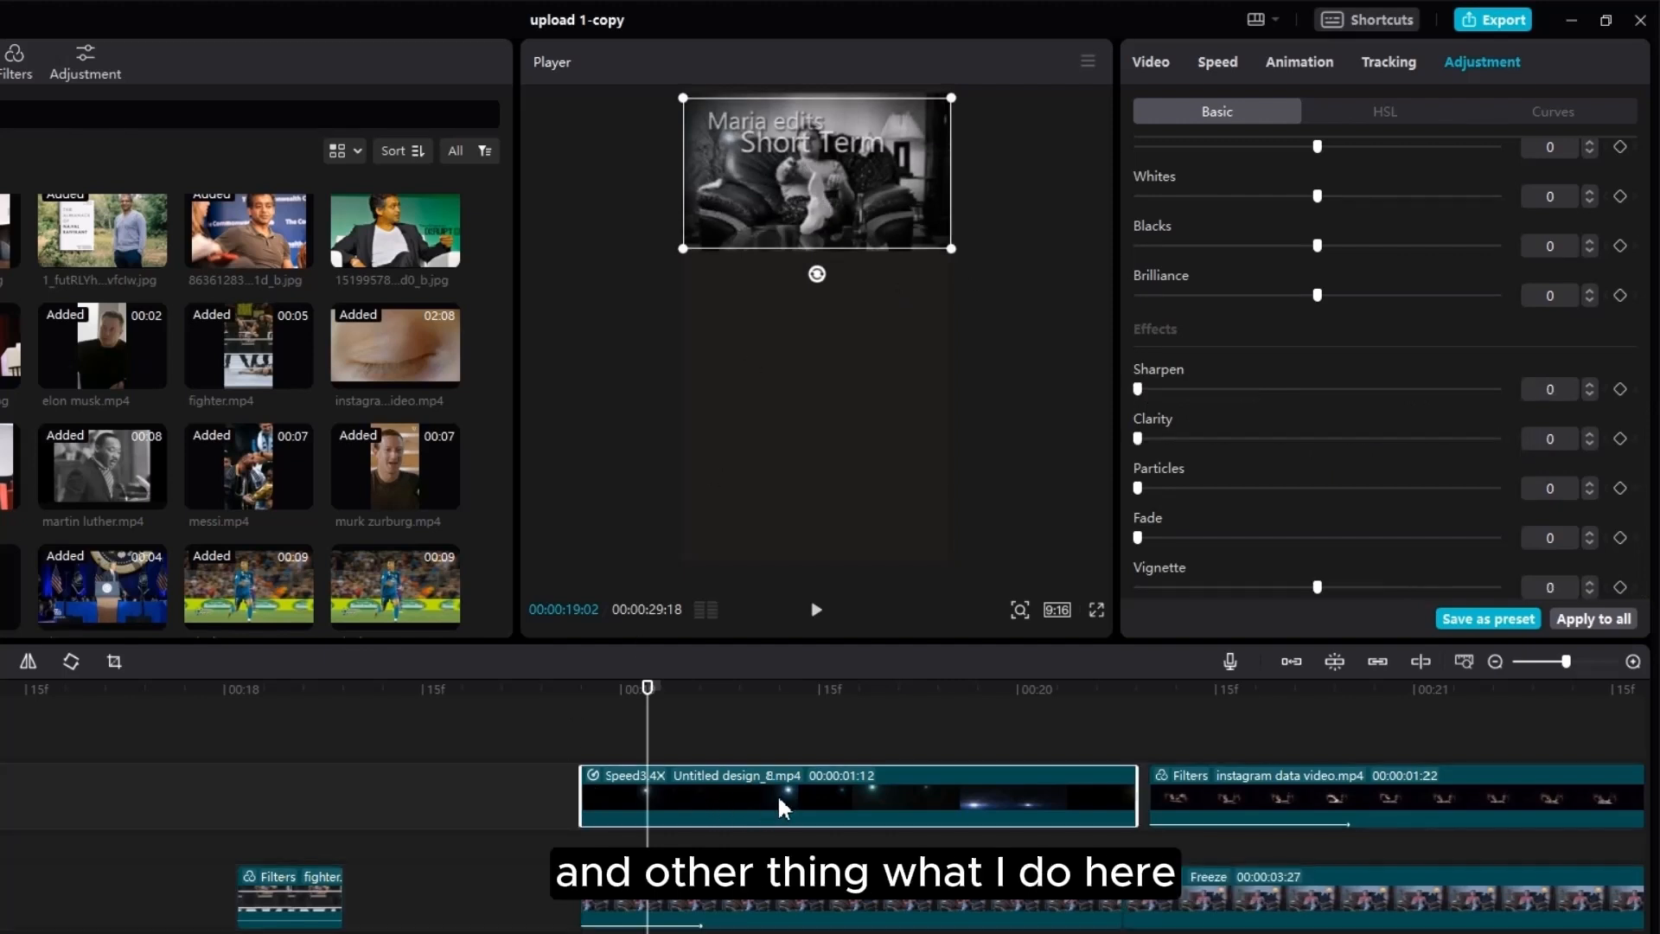
pyautogui.click(1155, 61)
pyautogui.scroll(-2, 1231, 380)
pyautogui.click(1198, 370)
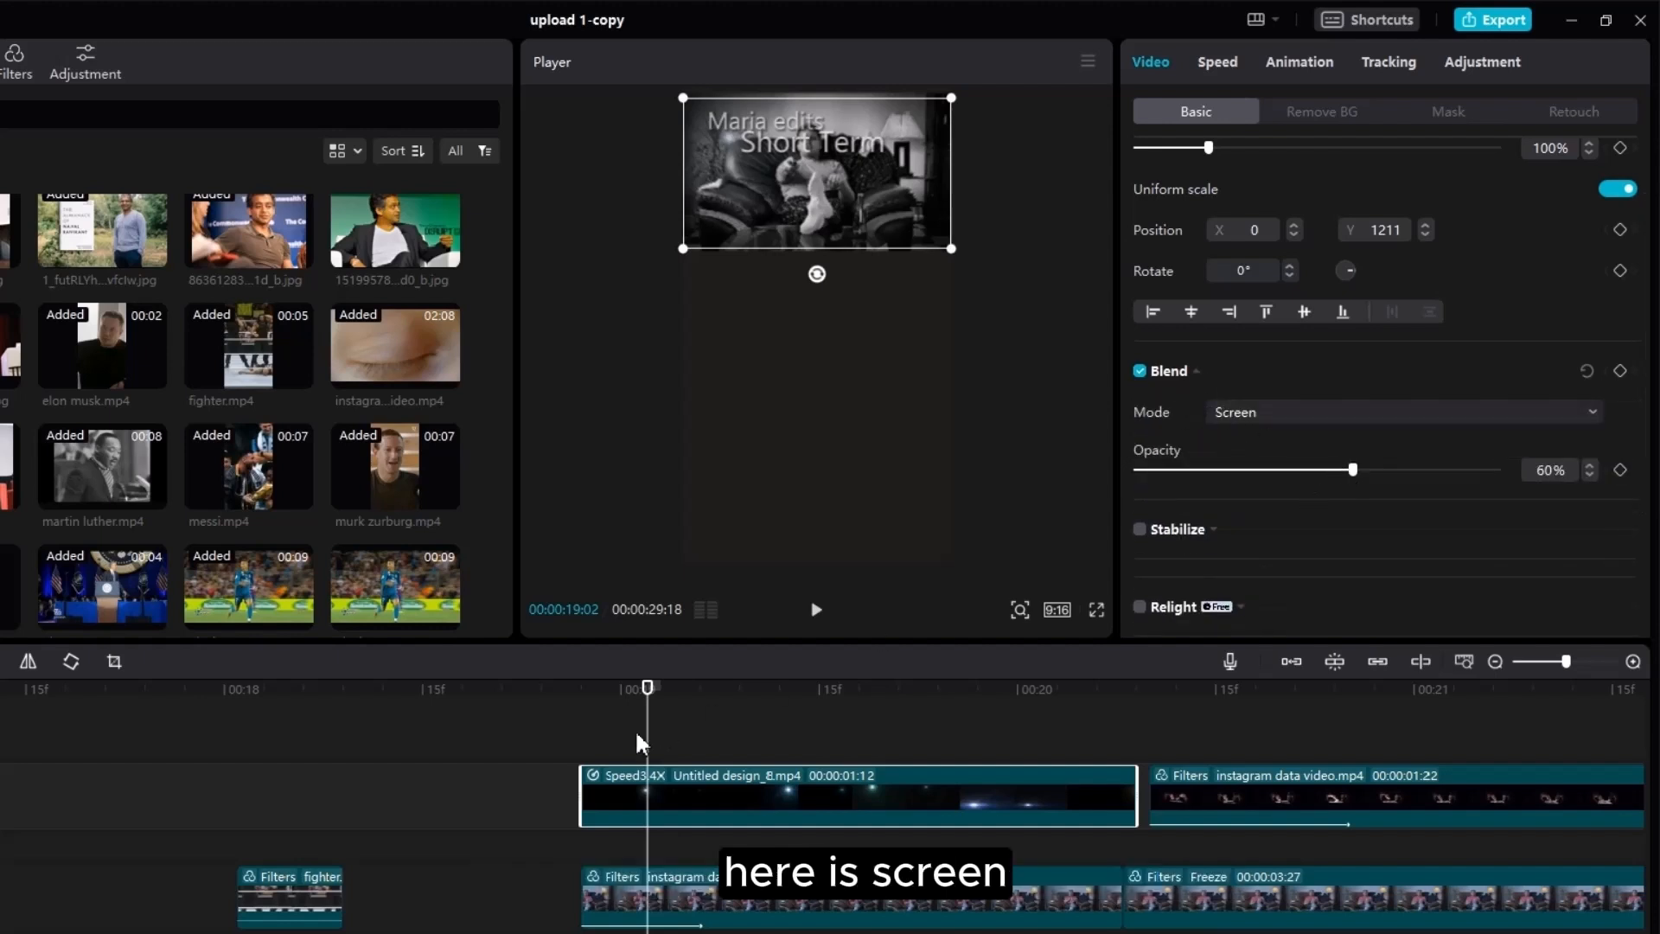
# Step: Play from 18:27 to preview the overlay through 'Short Term Dopamine'
pyautogui.click(582, 735)
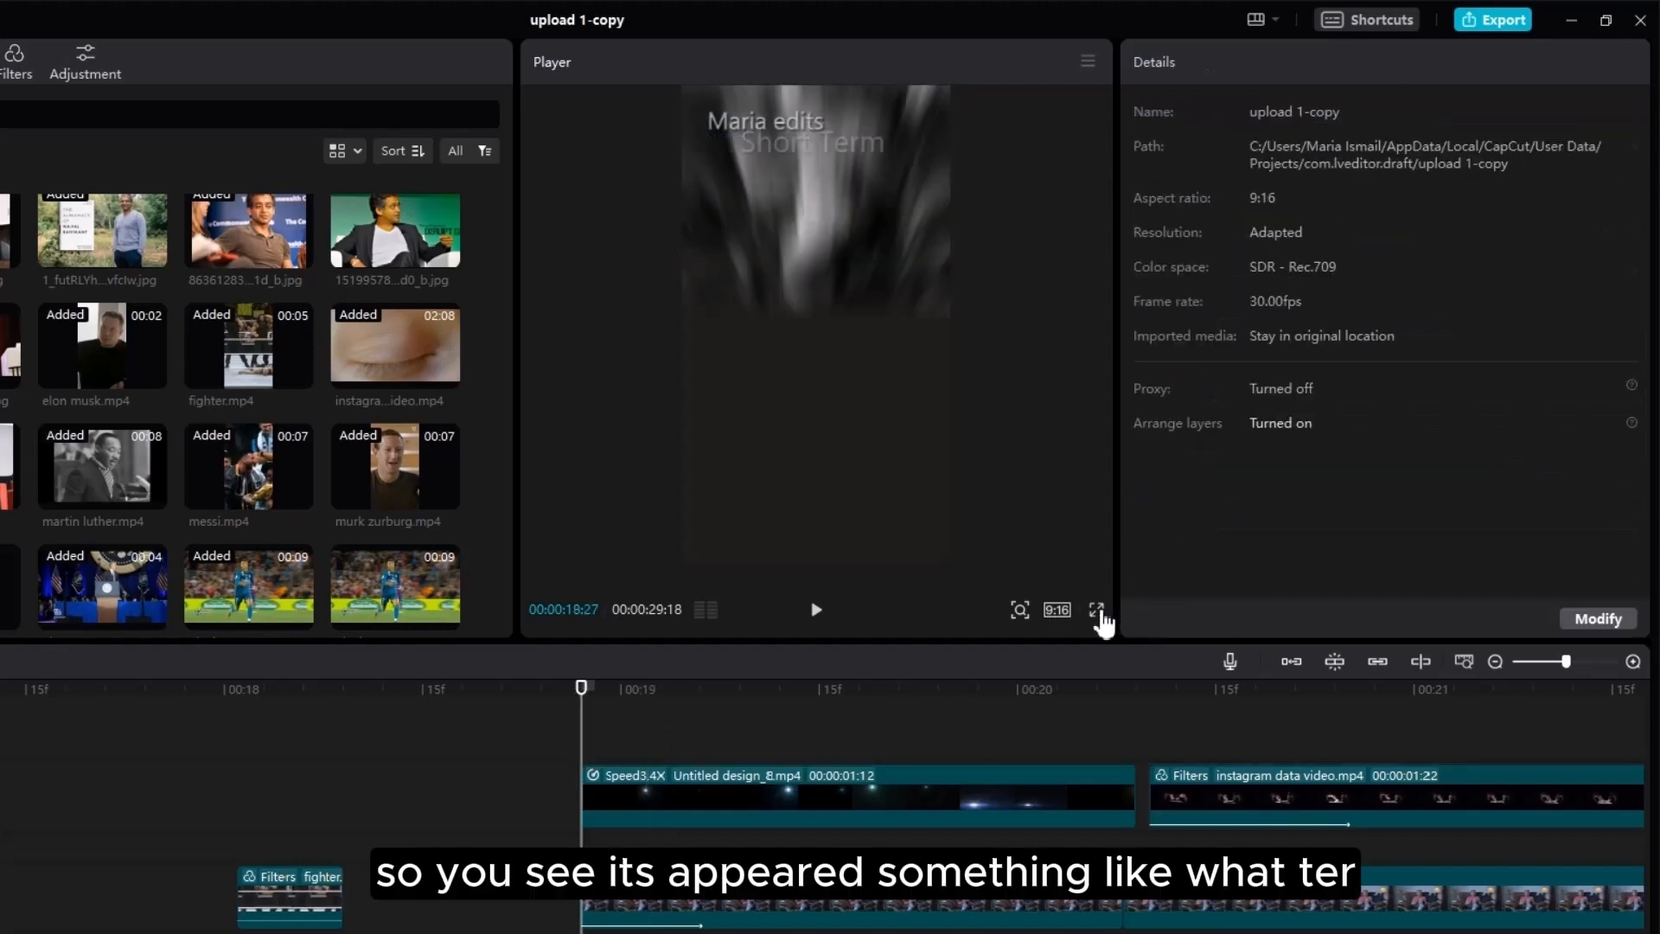
pyautogui.press('space')
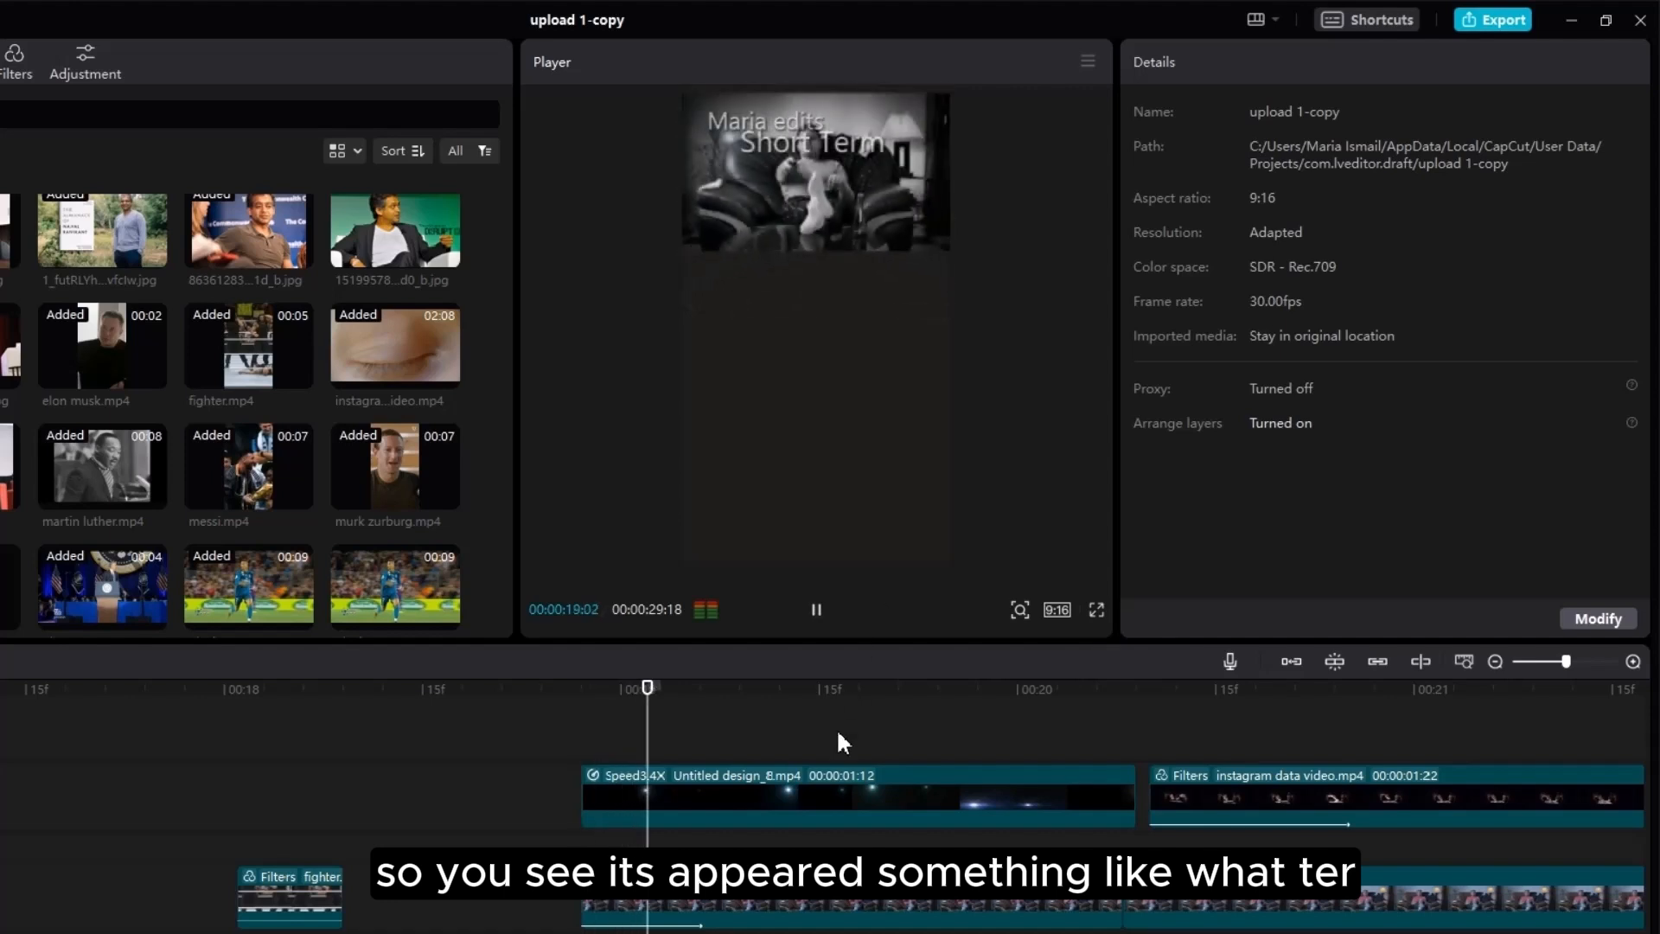
pyautogui.press('space')
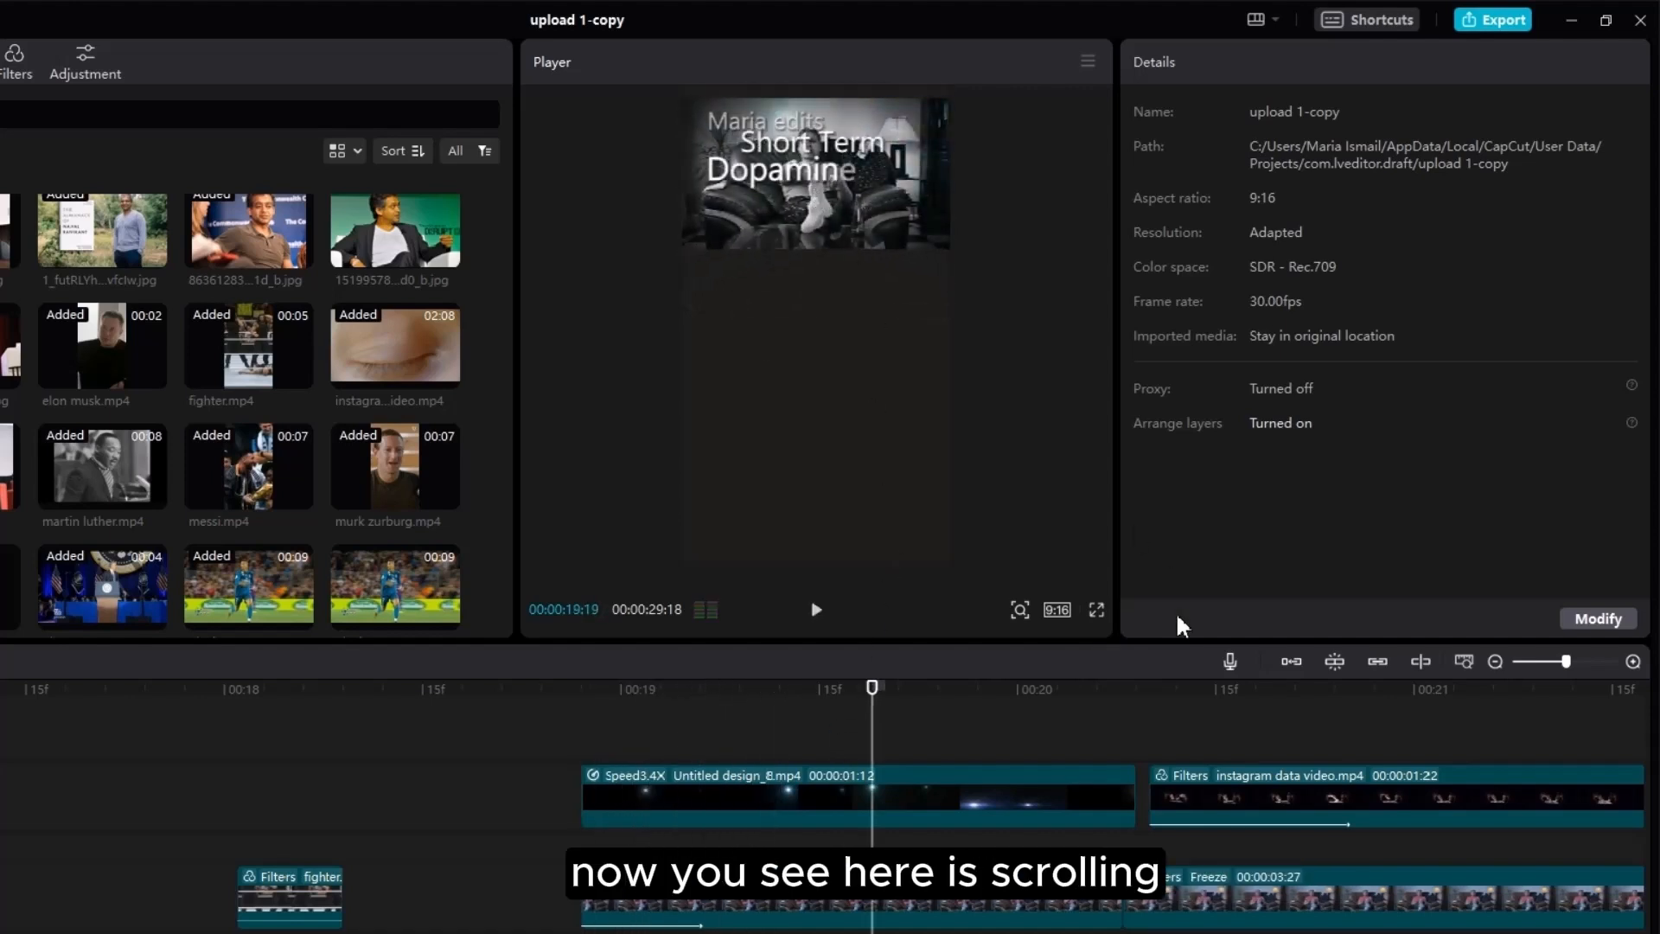
pyautogui.press('space')
pyautogui.press('space')
# Step: Set the upper instagram data clip's Clarity to 73 and Sharpen to 24
pyautogui.click(1190, 793)
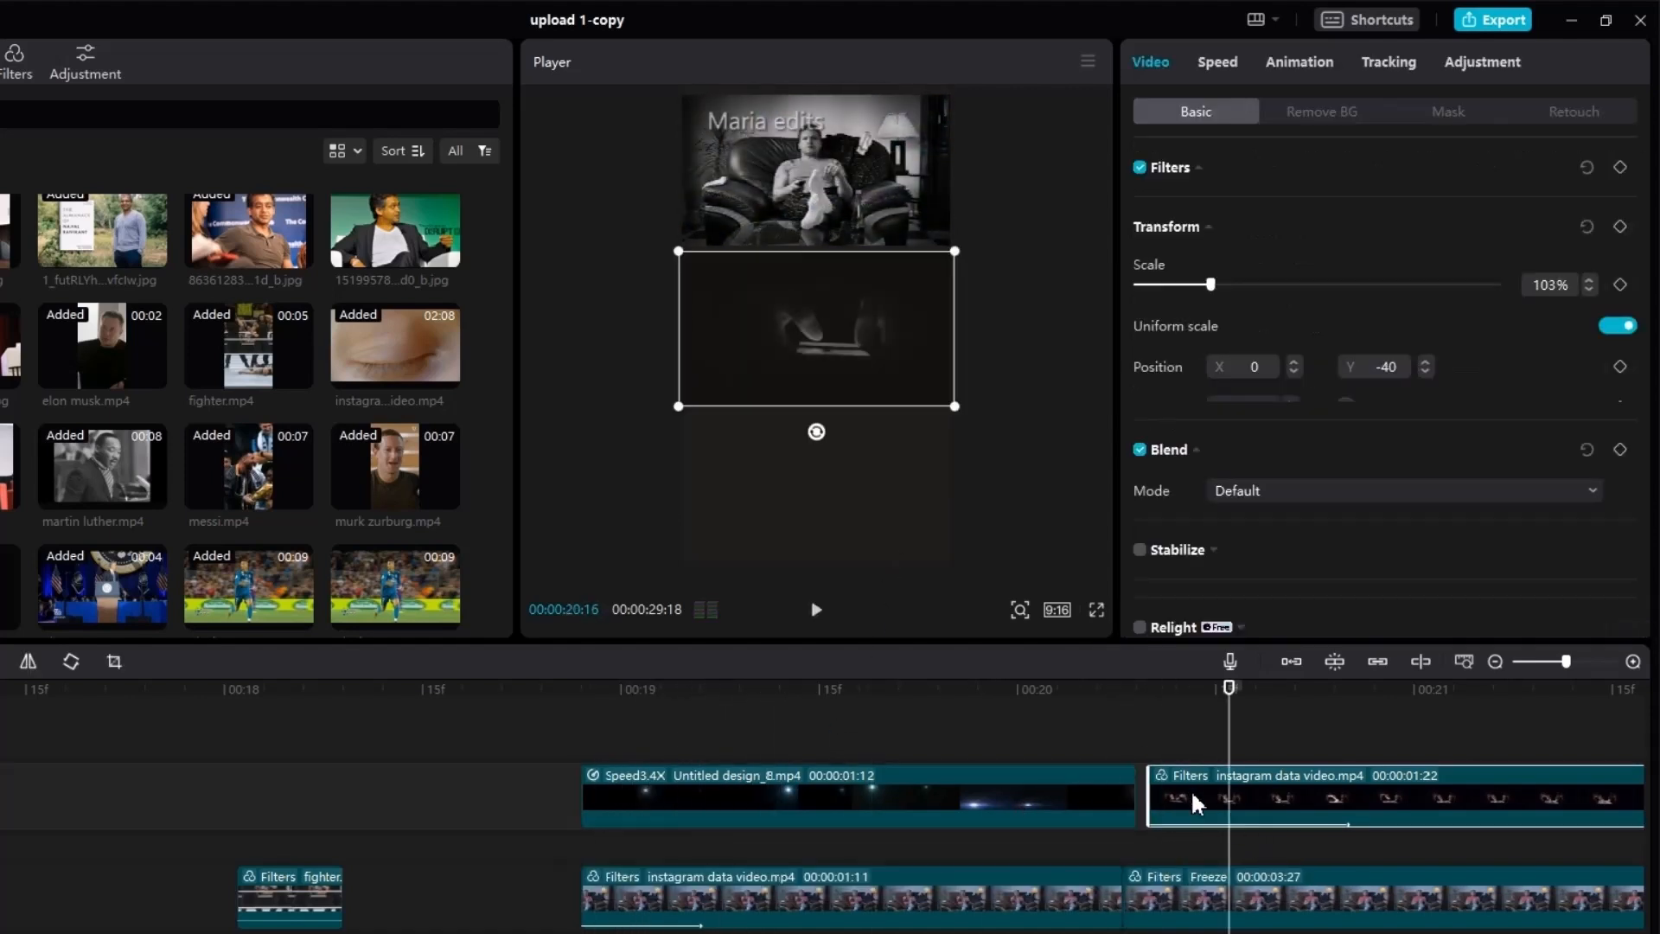
pyautogui.click(1470, 60)
pyautogui.scroll(-5, 1375, 415)
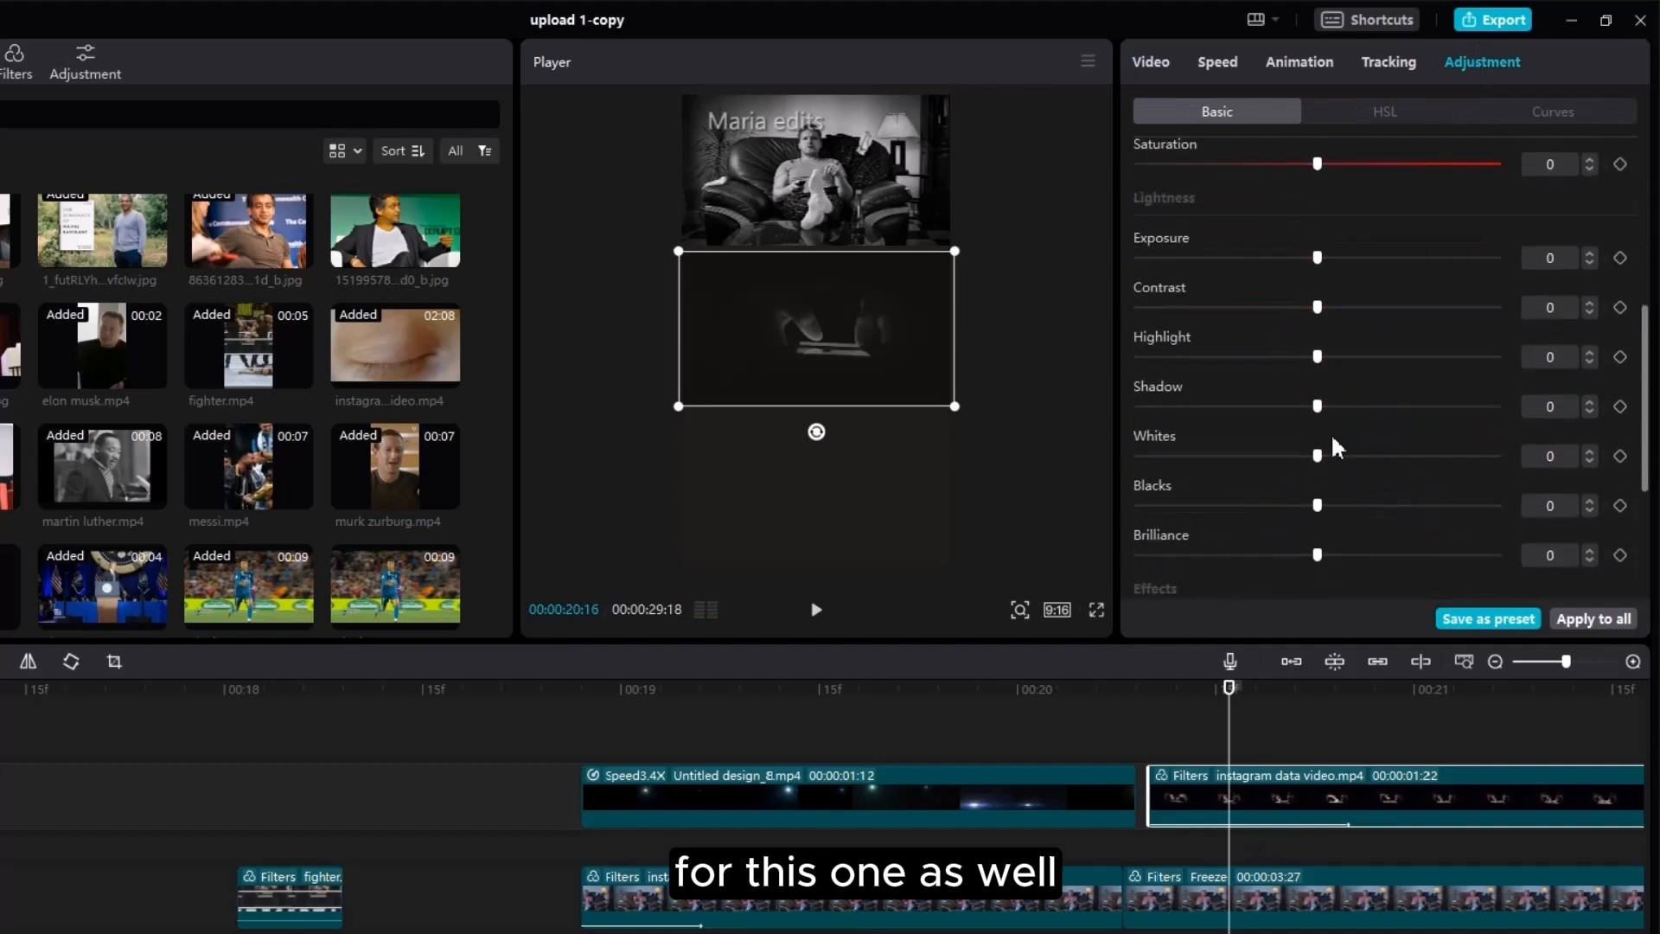
pyautogui.scroll(-3, 1254, 458)
pyautogui.moveTo(1190, 495); pyautogui.dragTo(1400, 494)
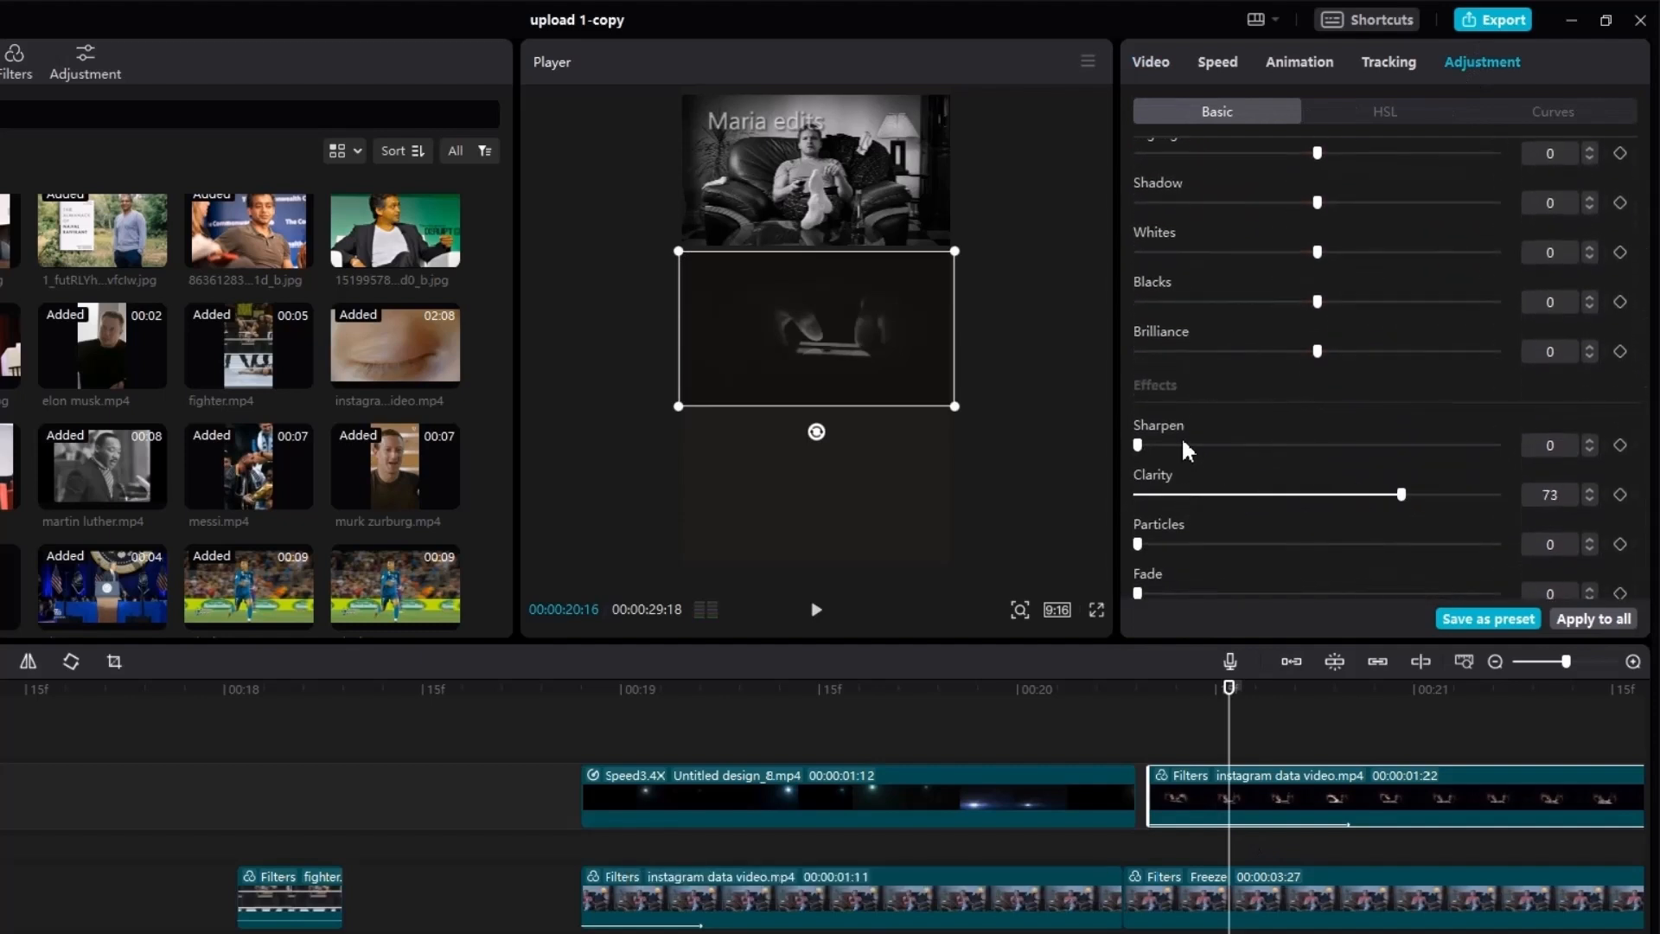
# Step: Play back the adjusted clip through to 'The People' on obama.mp4
pyautogui.press('space')
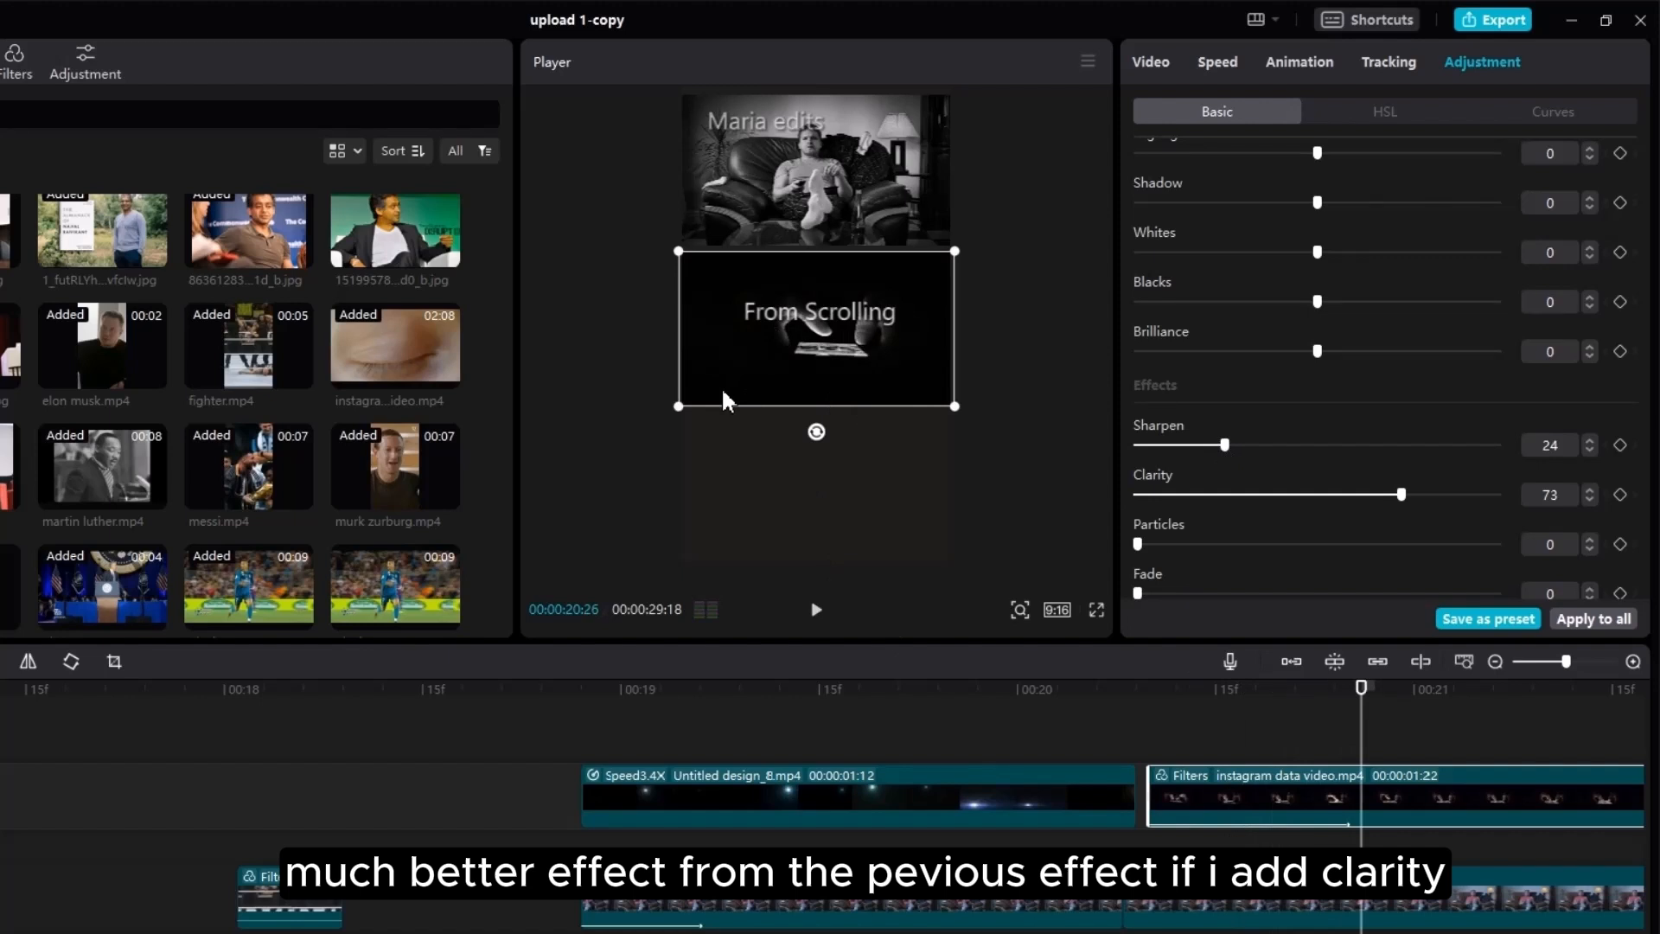
pyautogui.press('space')
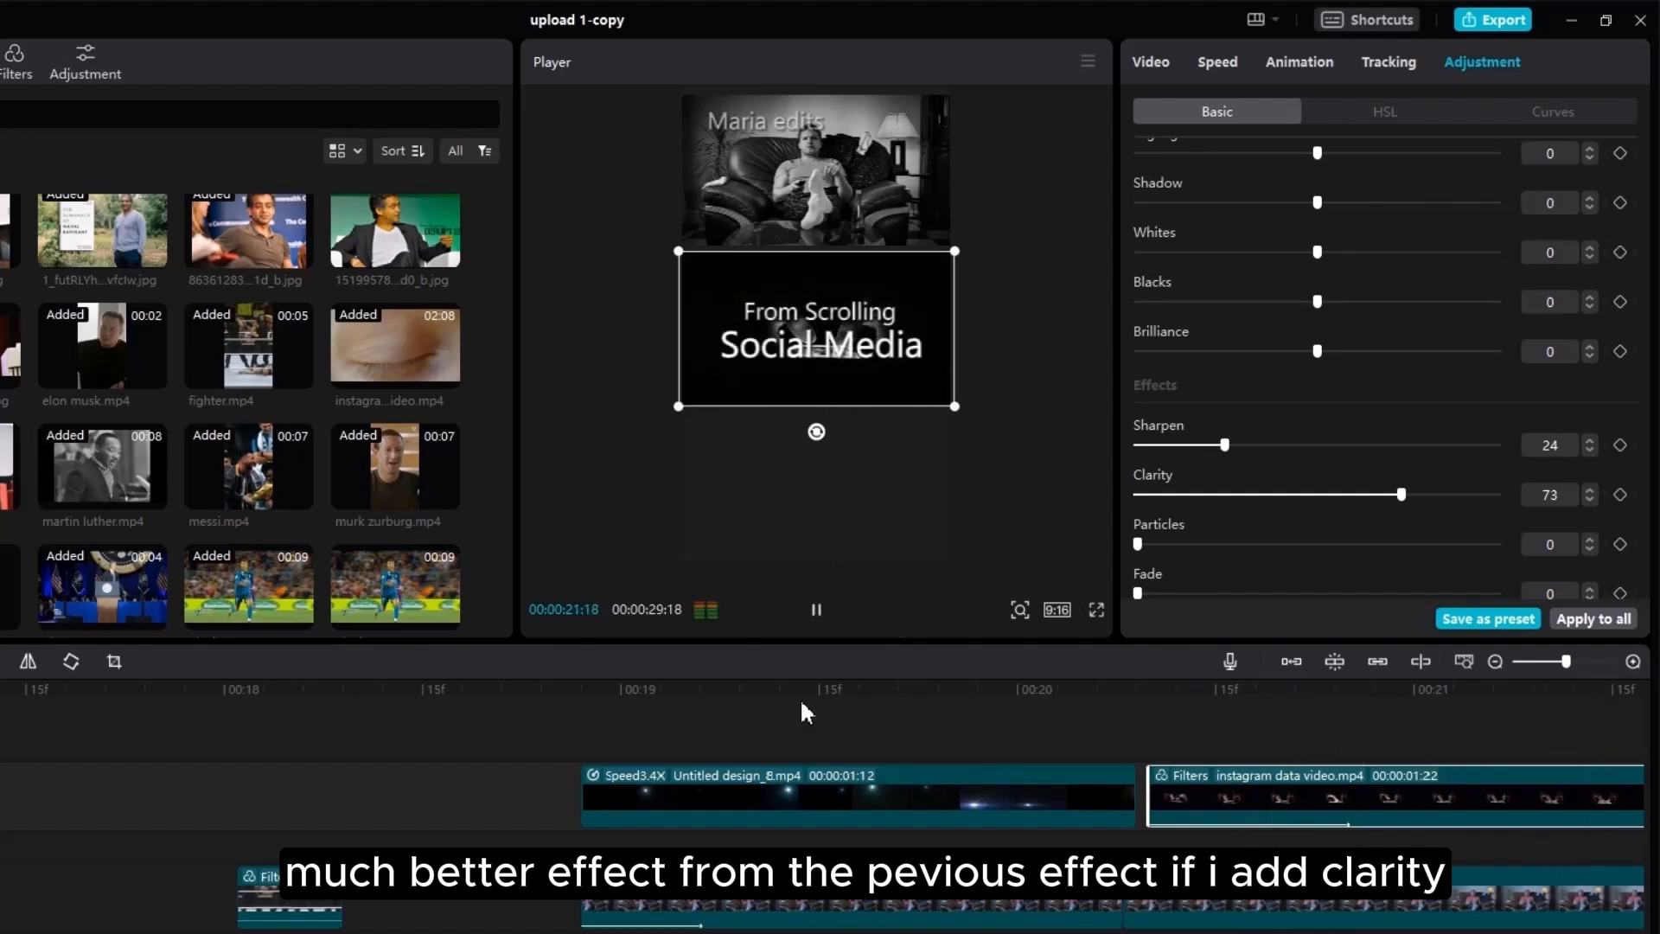
pyautogui.click(589, 749)
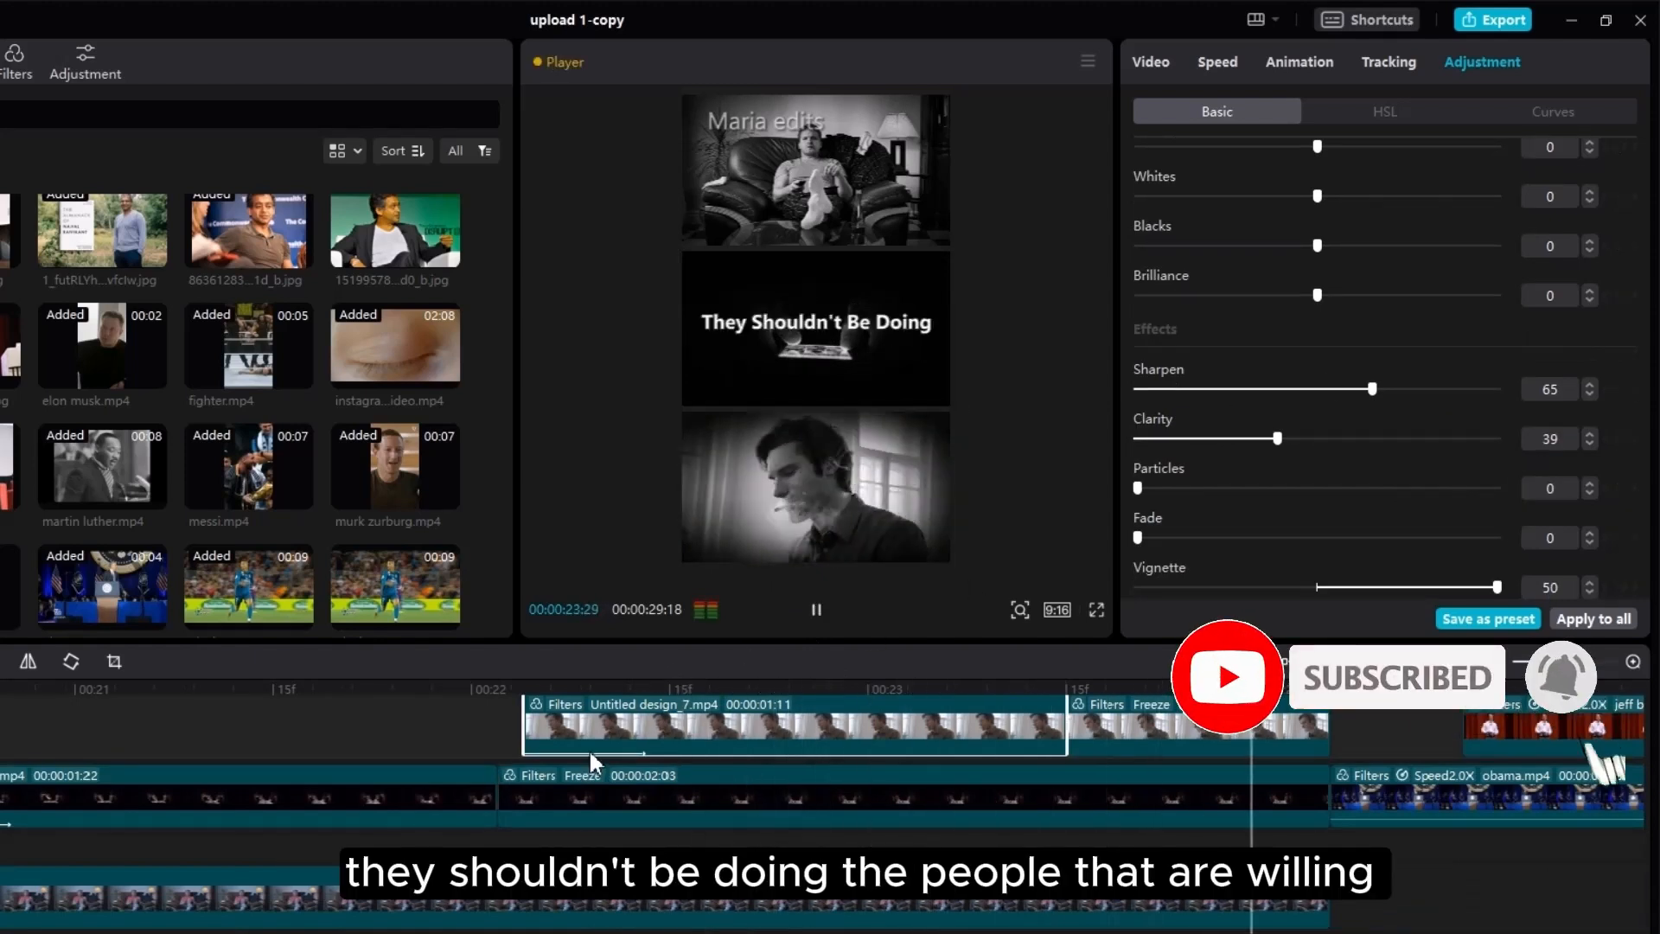
pyautogui.press('space')
# Step: Select obama.mp4 to check its Sharpen 23 and Clarity 16 values
pyautogui.click(1357, 796)
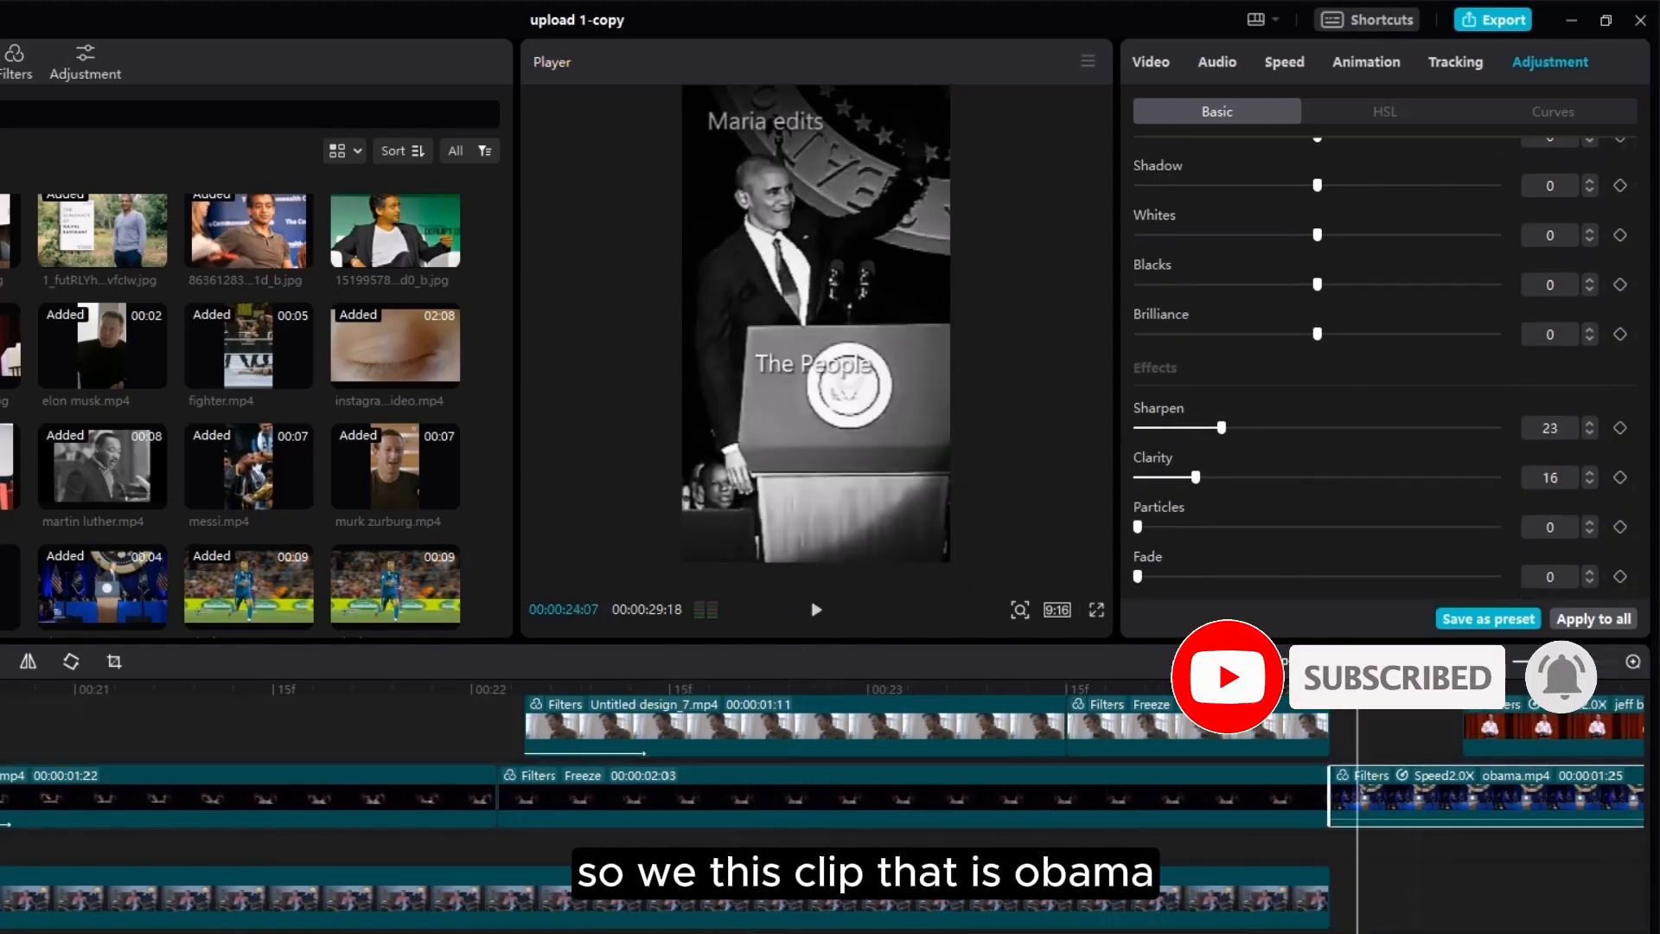
pyautogui.hscroll(7, 1356, 795)
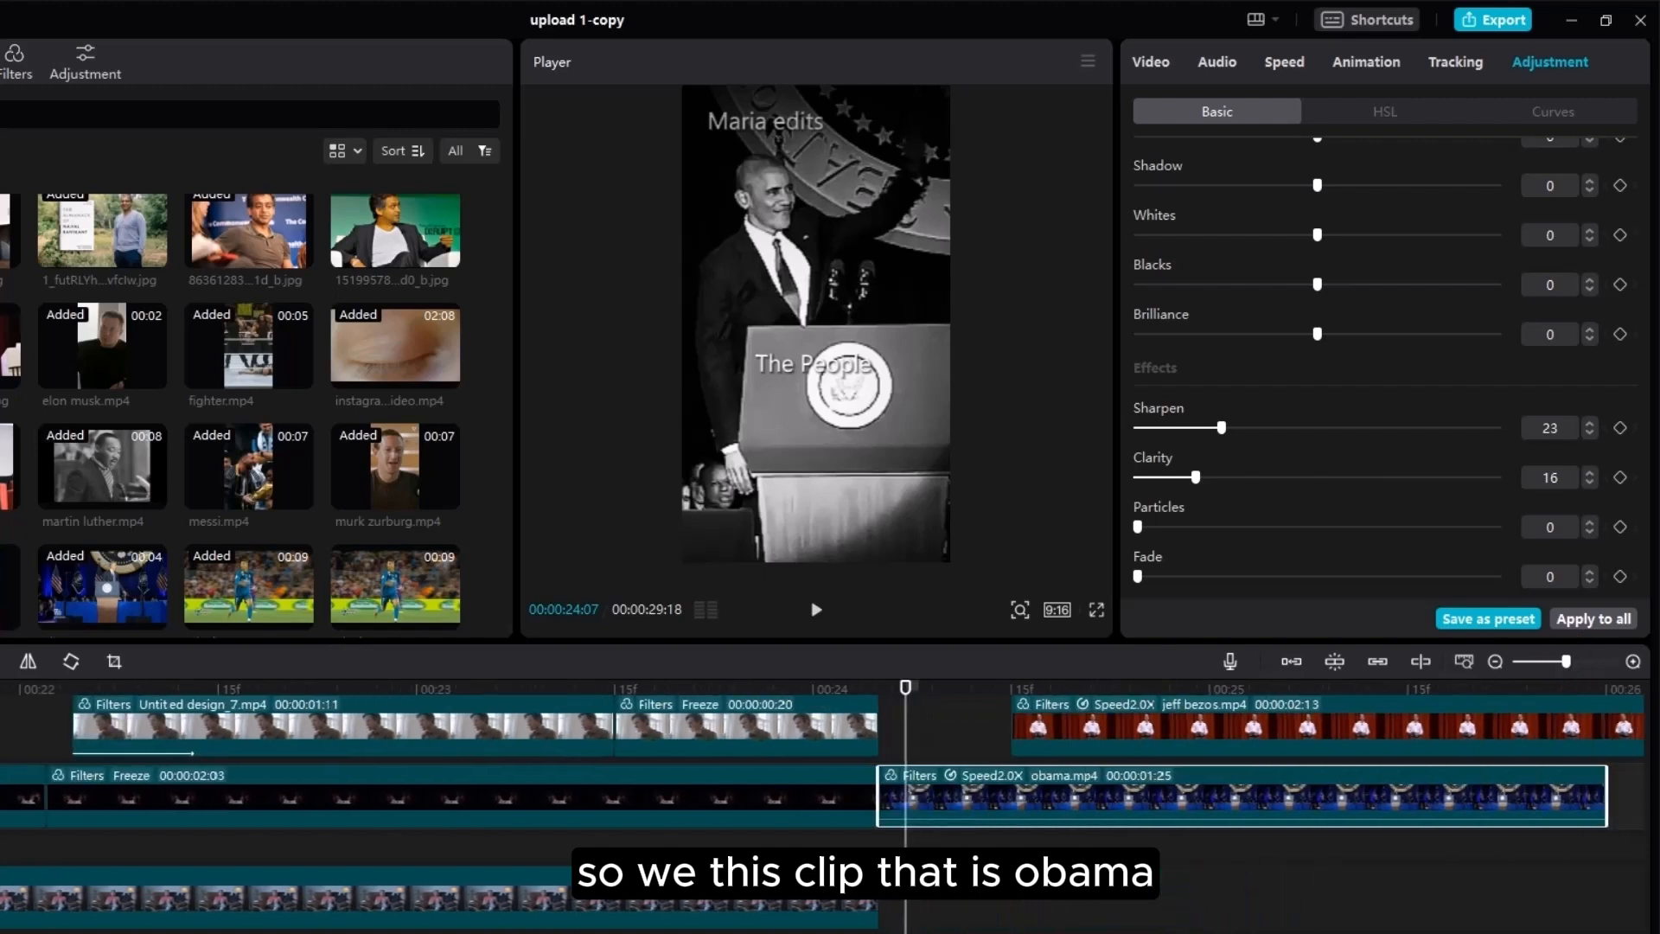
pyautogui.hscroll(2, 821, 778)
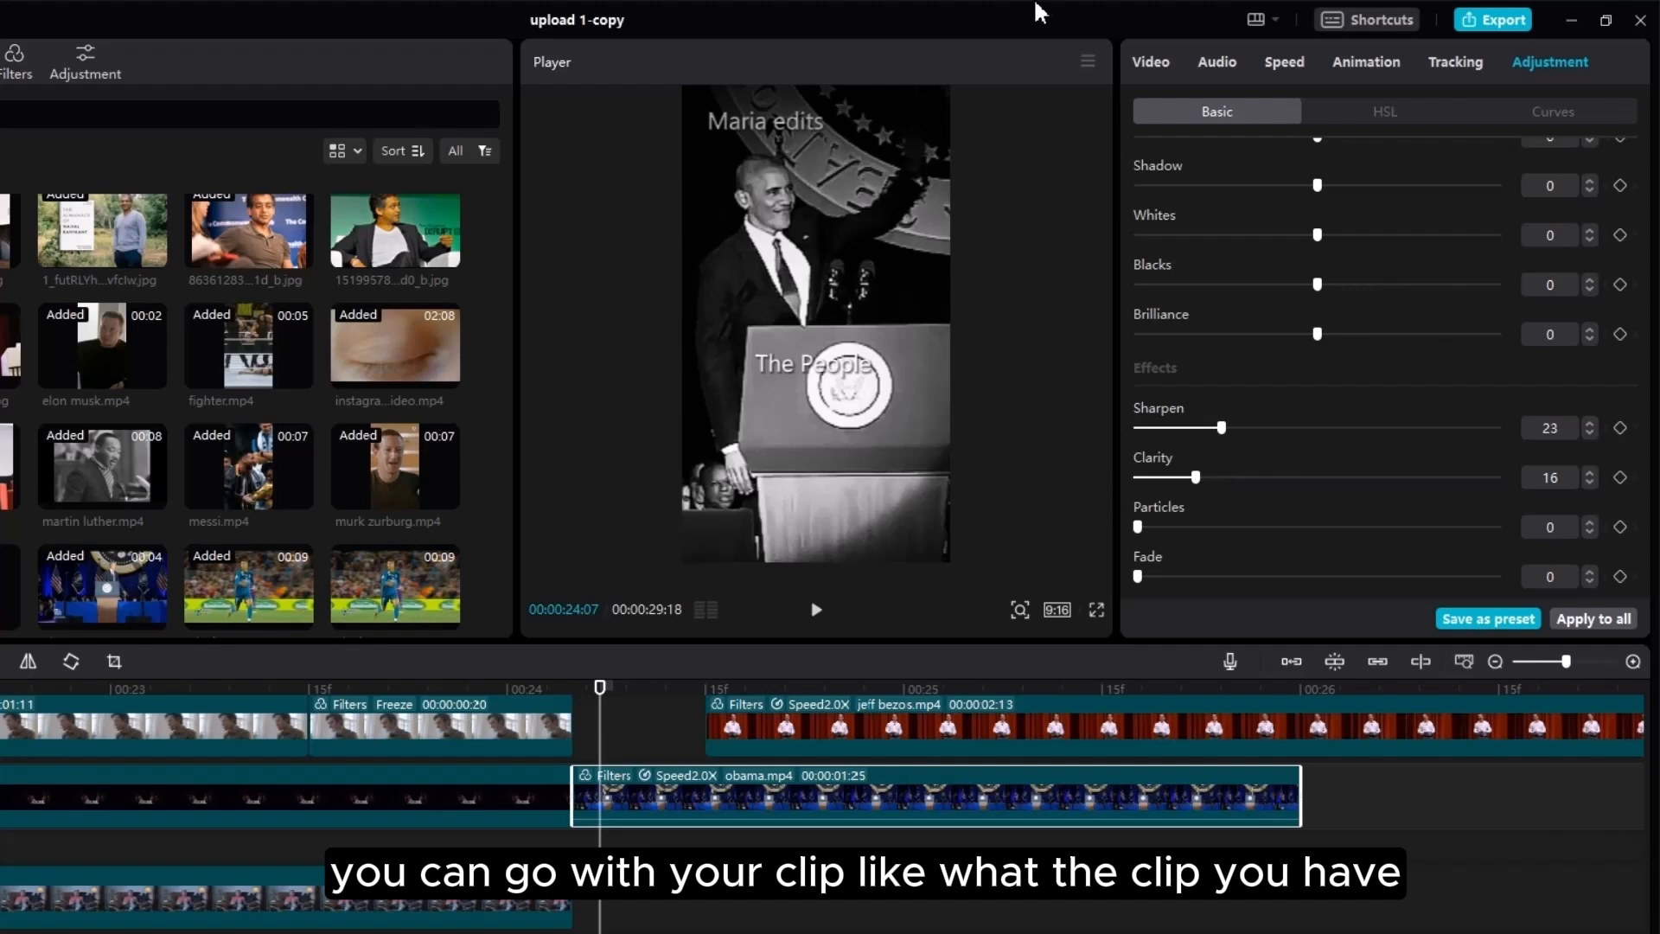
# Step: Play the closing clips from 25:19 to the 'Will Always' caption at 27:00
pyautogui.press('space')
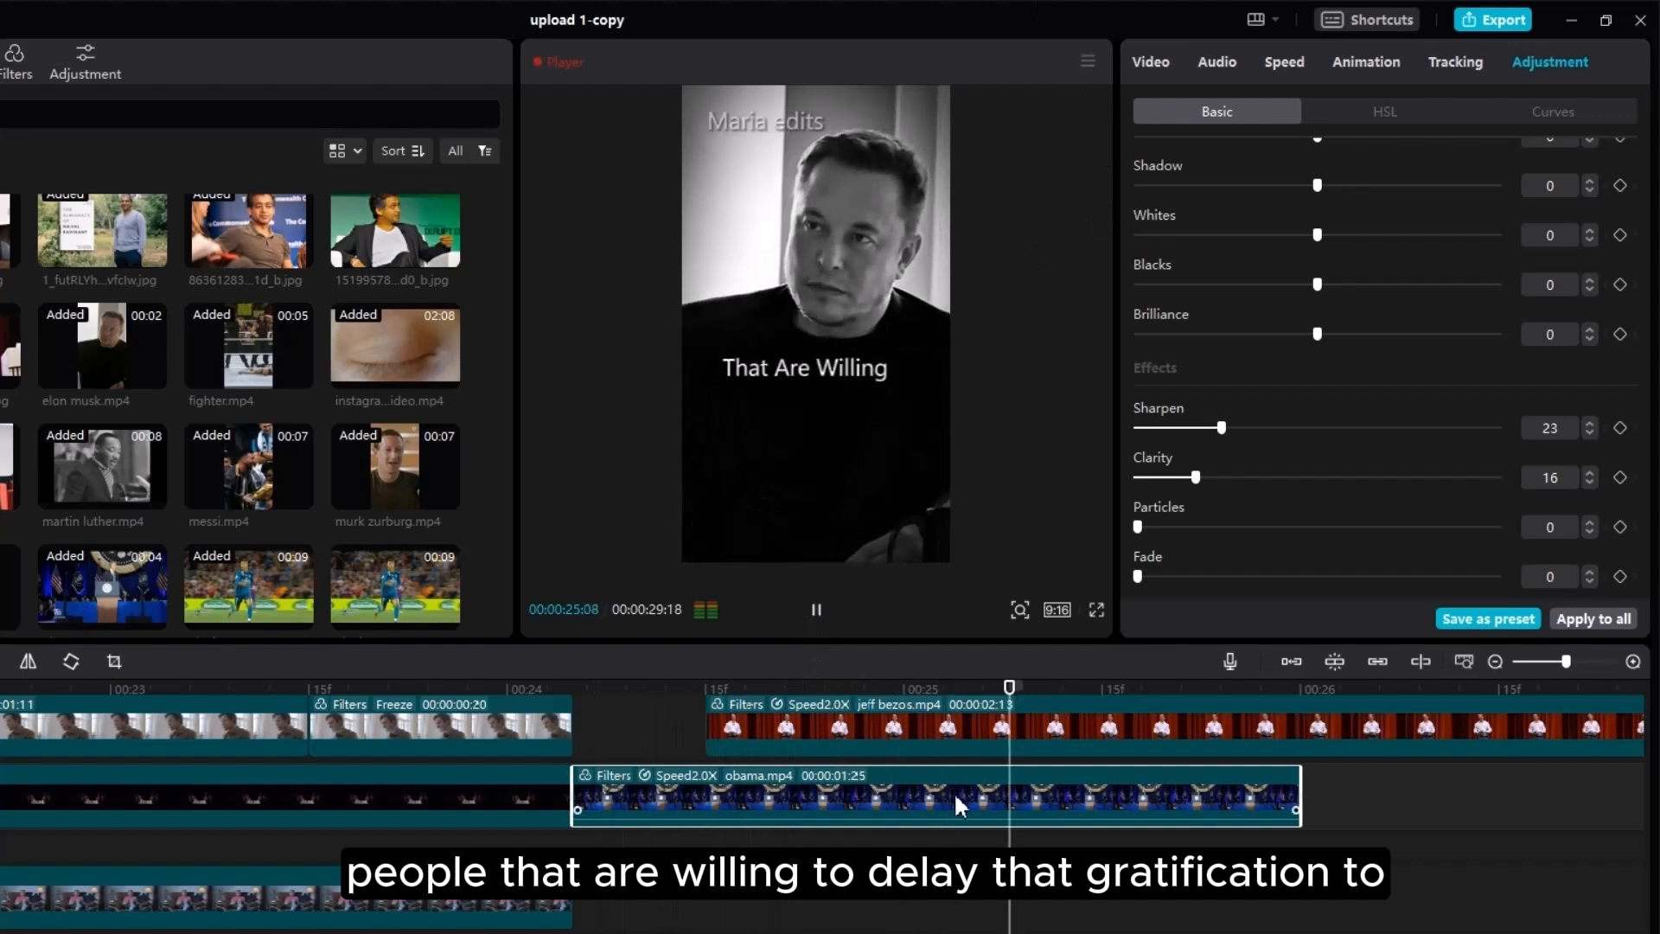
pyautogui.press('space')
pyautogui.scroll(3, 1103, 799)
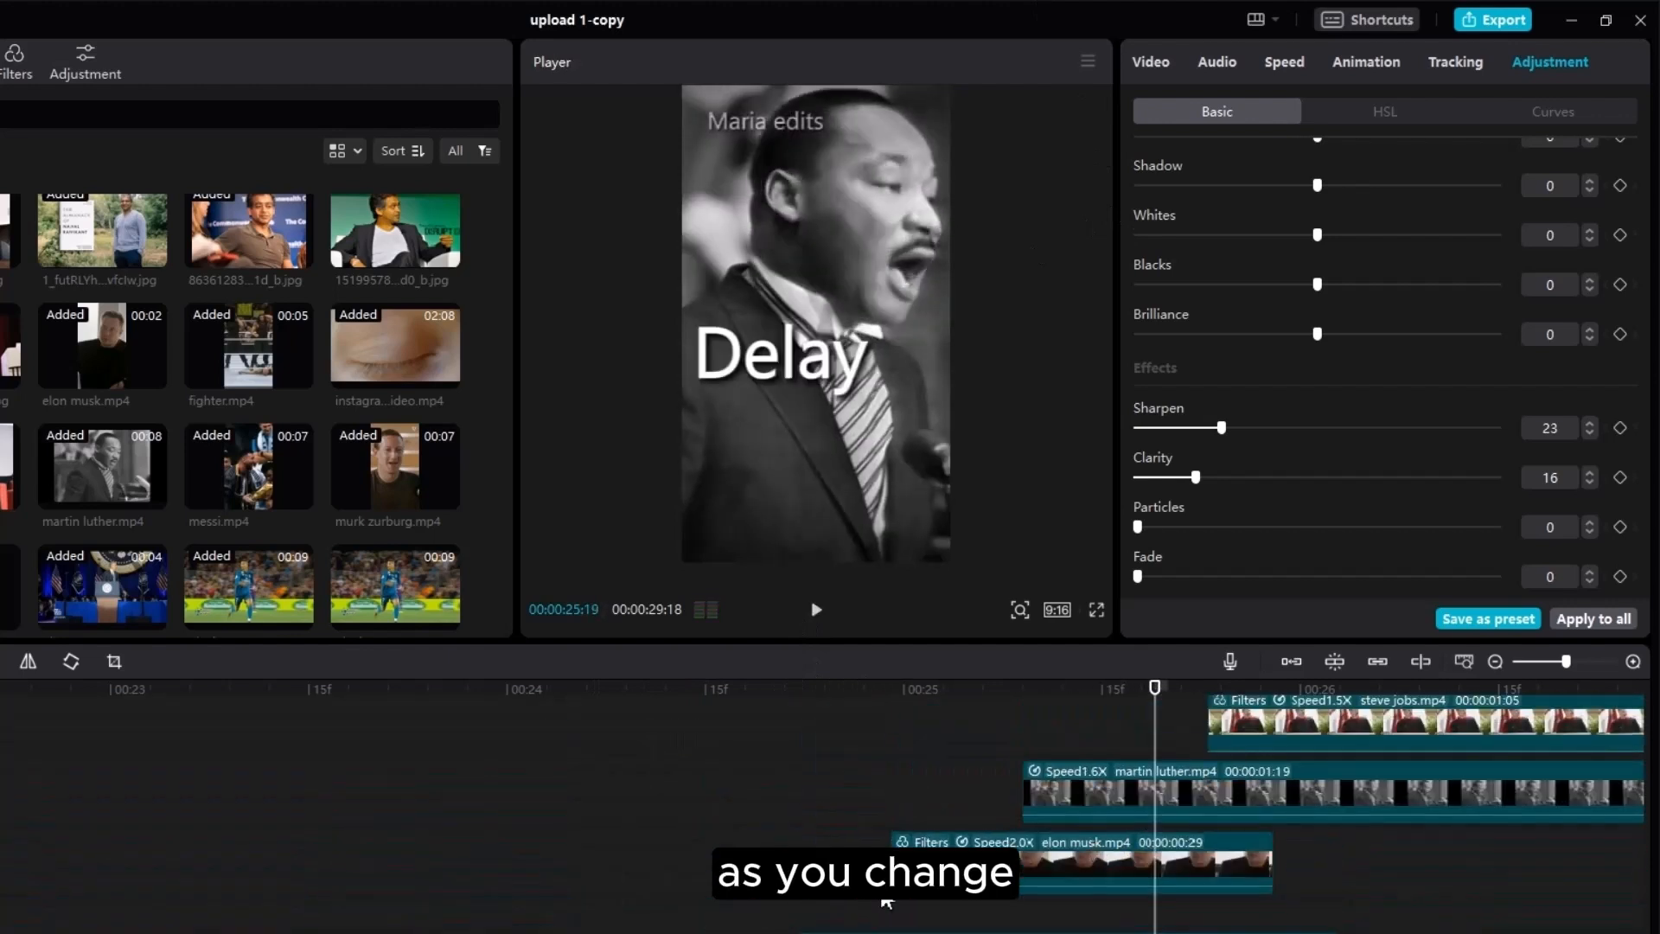
pyautogui.scroll(-1, 781, 905)
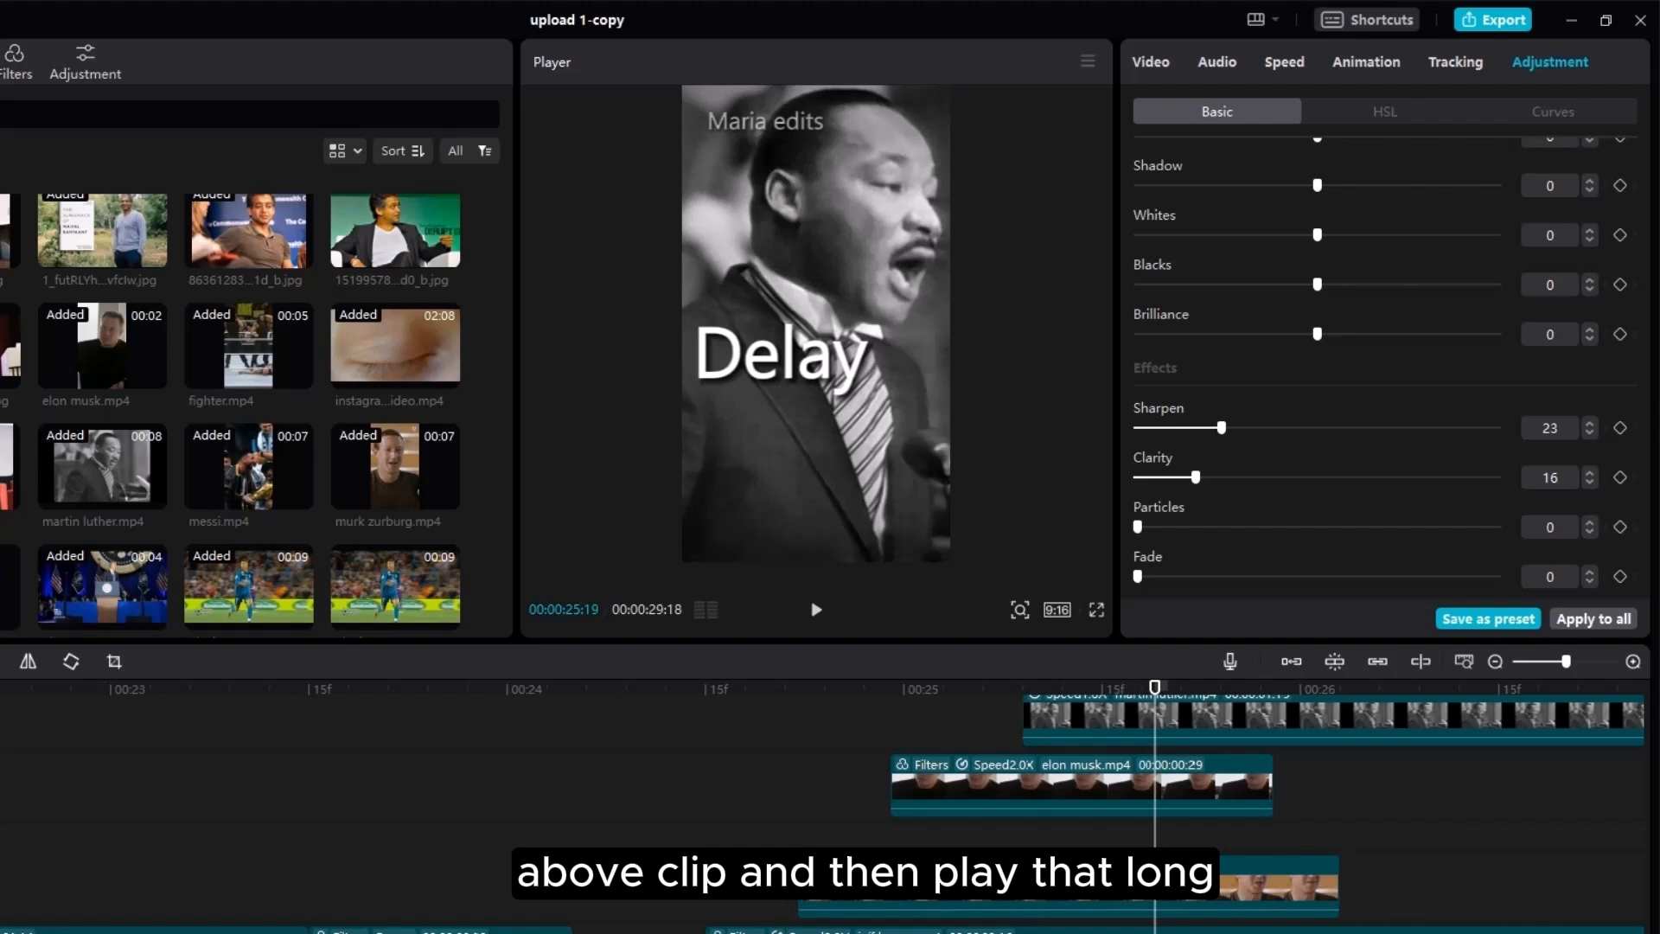
pyautogui.scroll(1, 1060, 757)
pyautogui.press('space')
pyautogui.press('space')
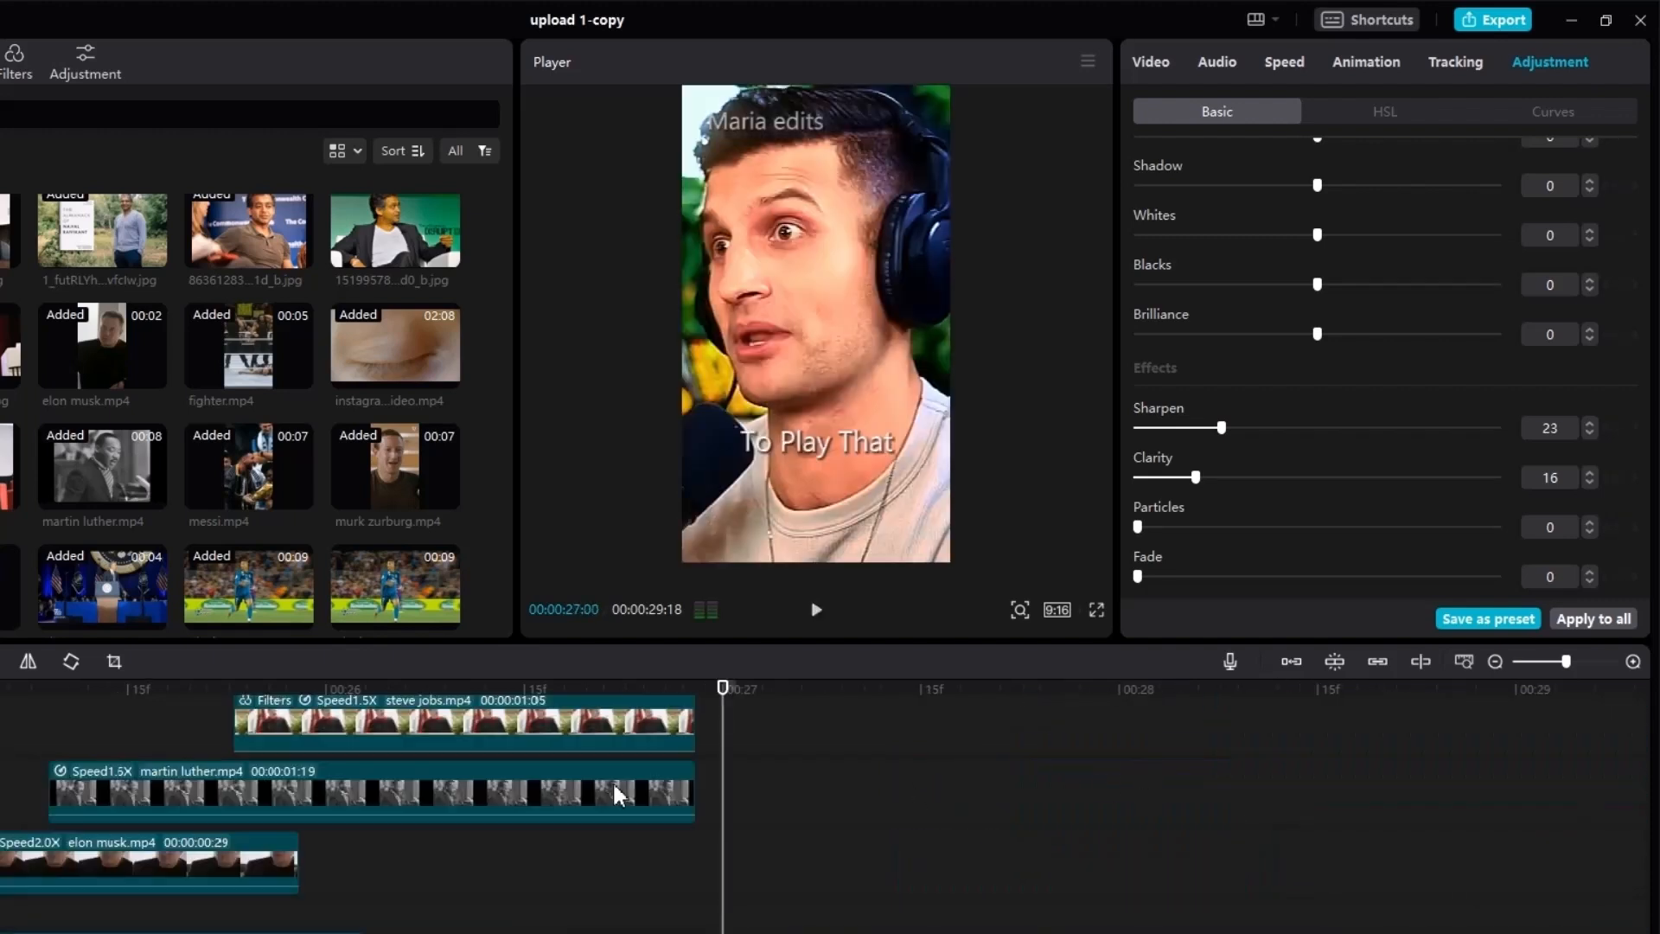
pyautogui.click(614, 726)
pyautogui.press('space')
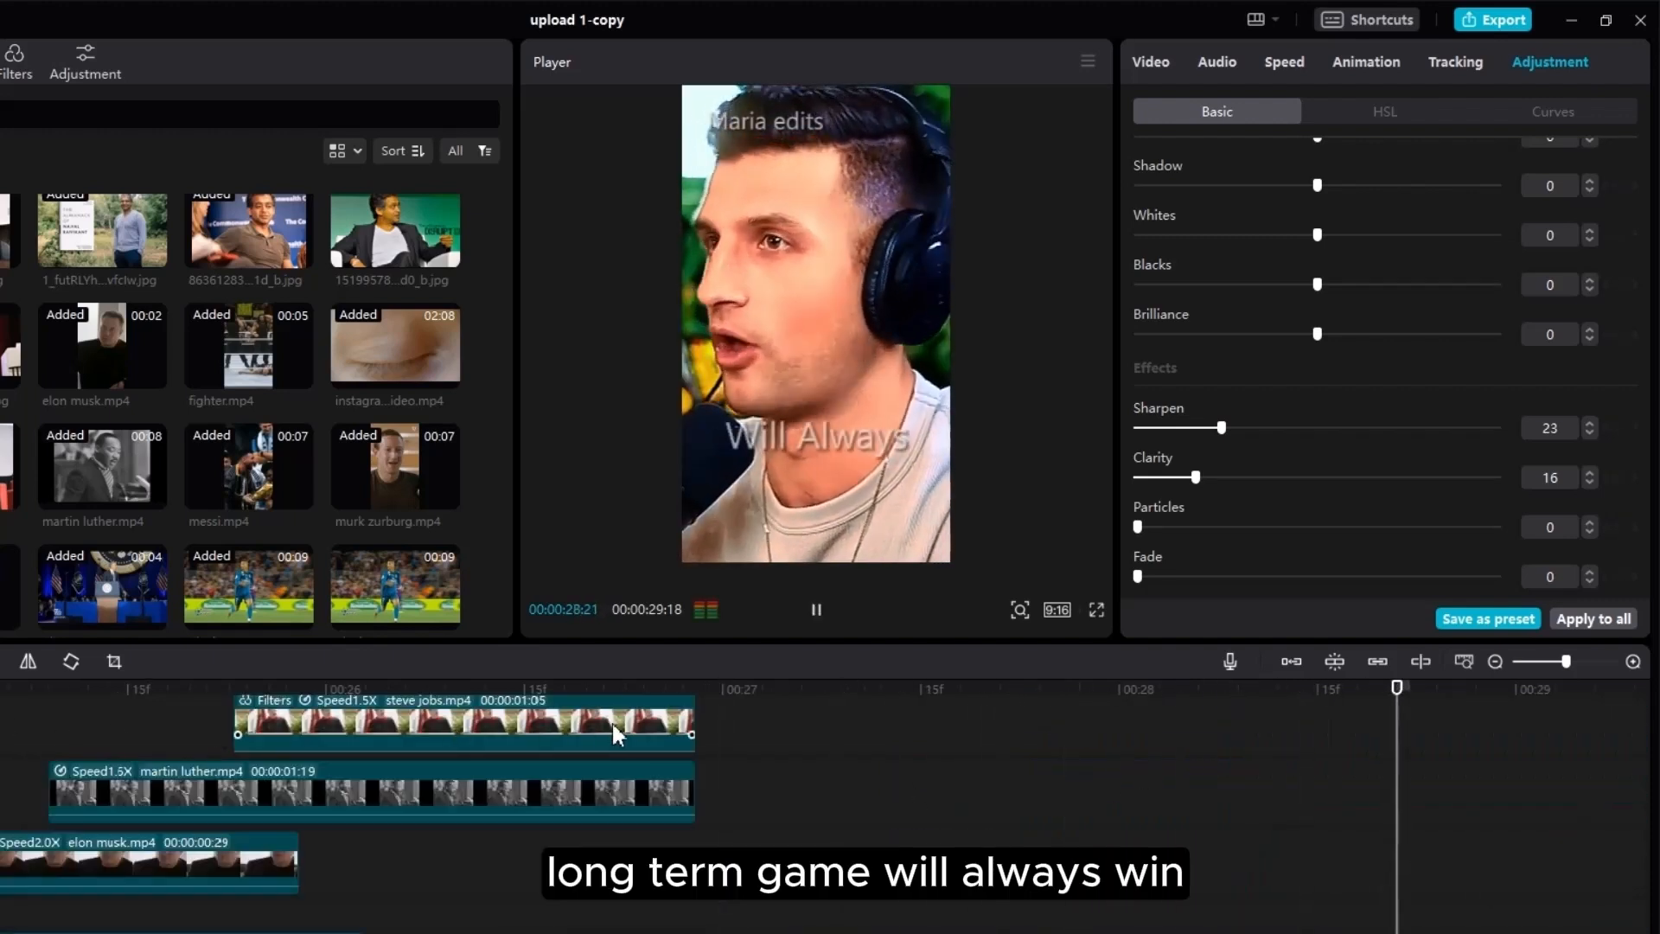